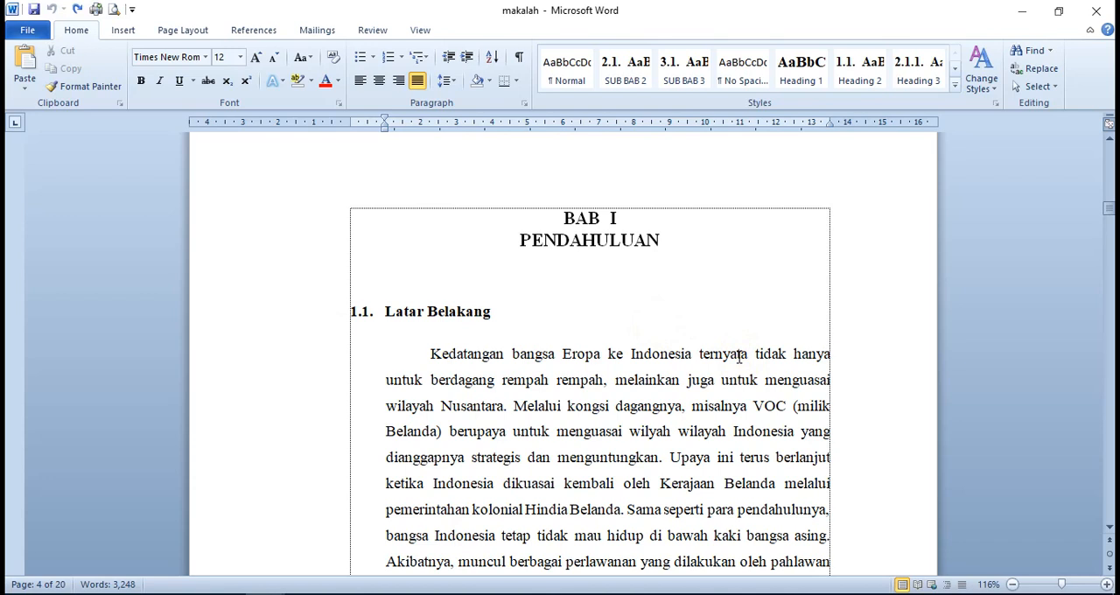
{"action": "left_click", "coordinate": [746, 351]}
{"action": "left_click", "coordinate": [746, 353]}
{"action": "left_click", "coordinate": [745, 372]}
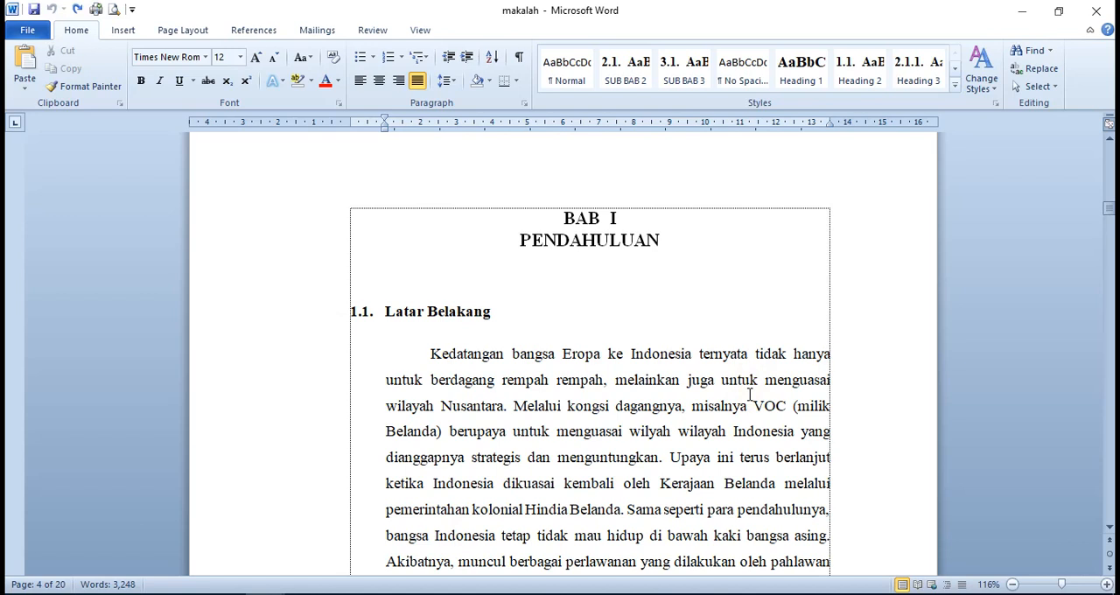
{"action": "left_click", "coordinate": [678, 435]}
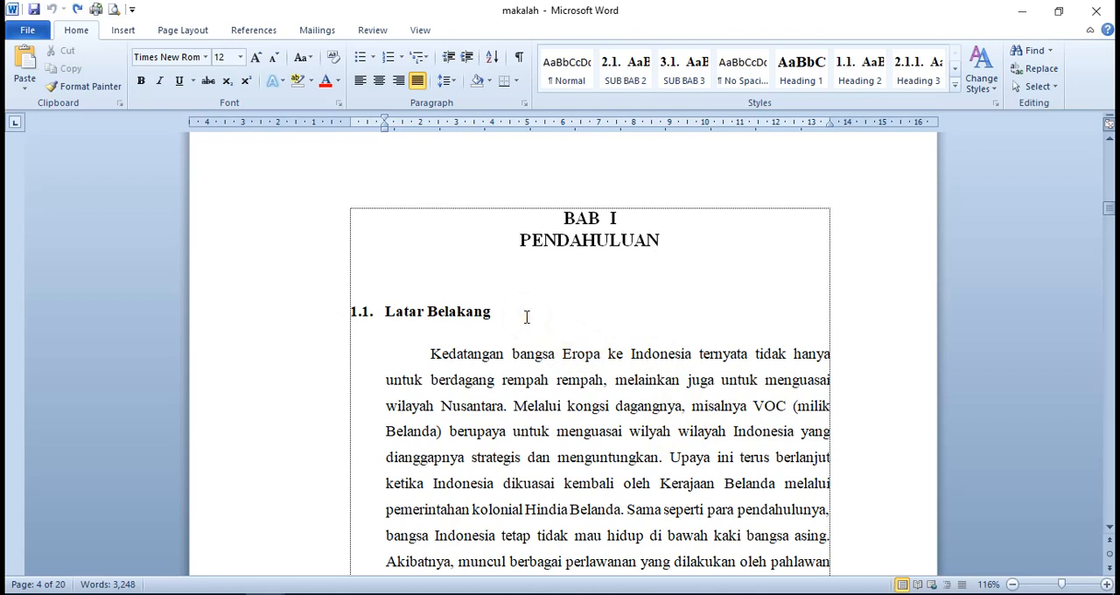
Examine the numbered subheadings 1.1 to 1.3 in the BAB I PENDAHULUAN chapter
{"action": "scroll", "coordinate": [527, 317], "scroll_direction": "down", "scroll_amount": 1}
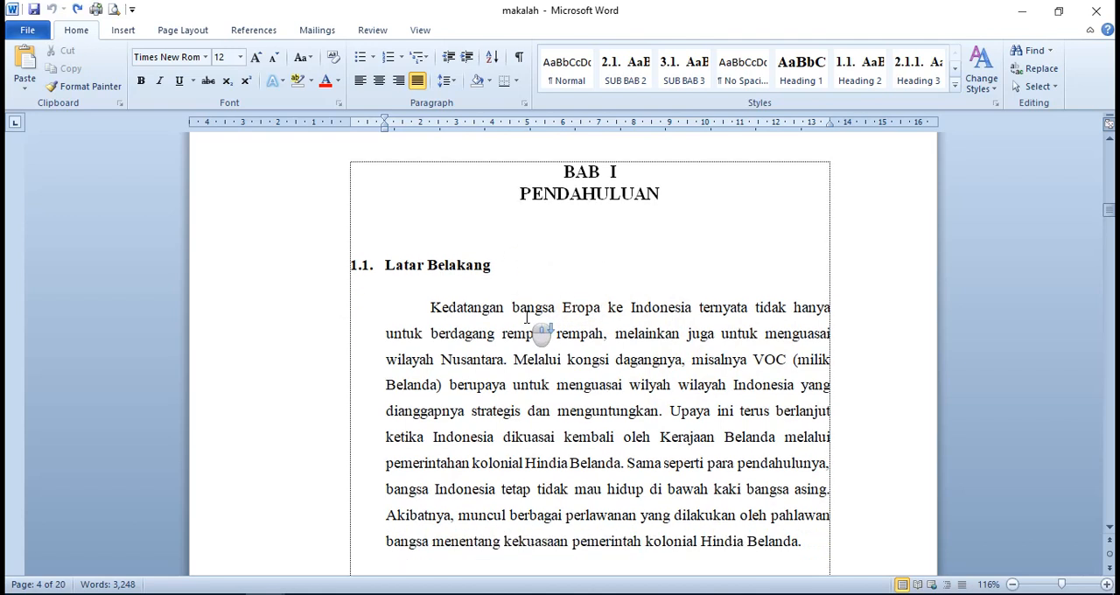
{"action": "scroll", "coordinate": [518, 311], "scroll_direction": "up", "scroll_amount": 1}
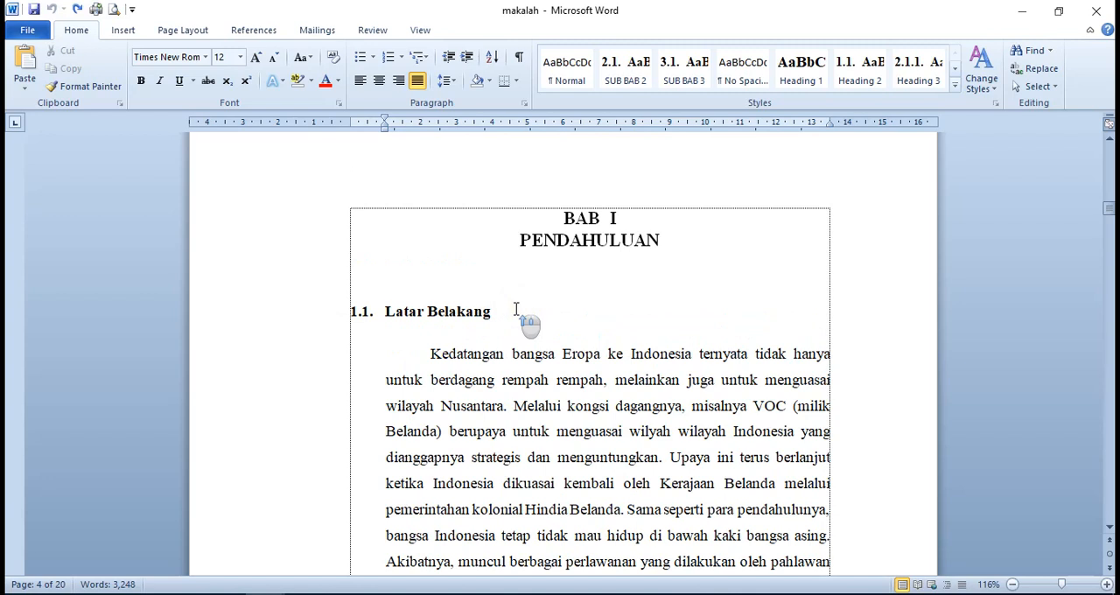
{"action": "scroll", "coordinate": [517, 309], "scroll_direction": "up", "scroll_amount": 2}
{"action": "scroll", "coordinate": [516, 309], "scroll_direction": "down", "scroll_amount": 6}
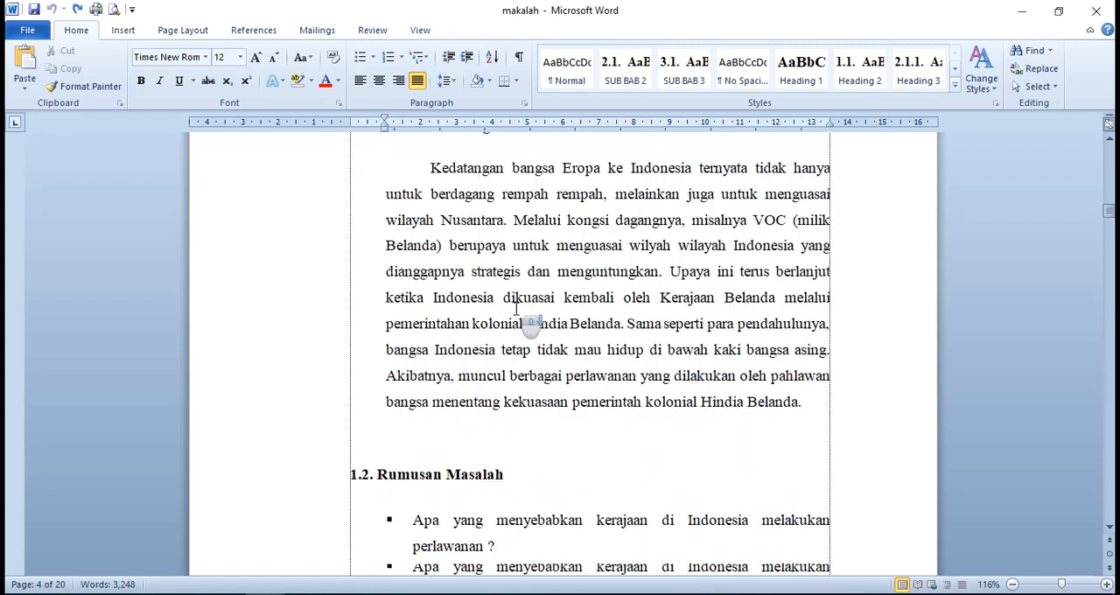
{"action": "scroll", "coordinate": [613, 400], "scroll_direction": "up", "scroll_amount": 3}
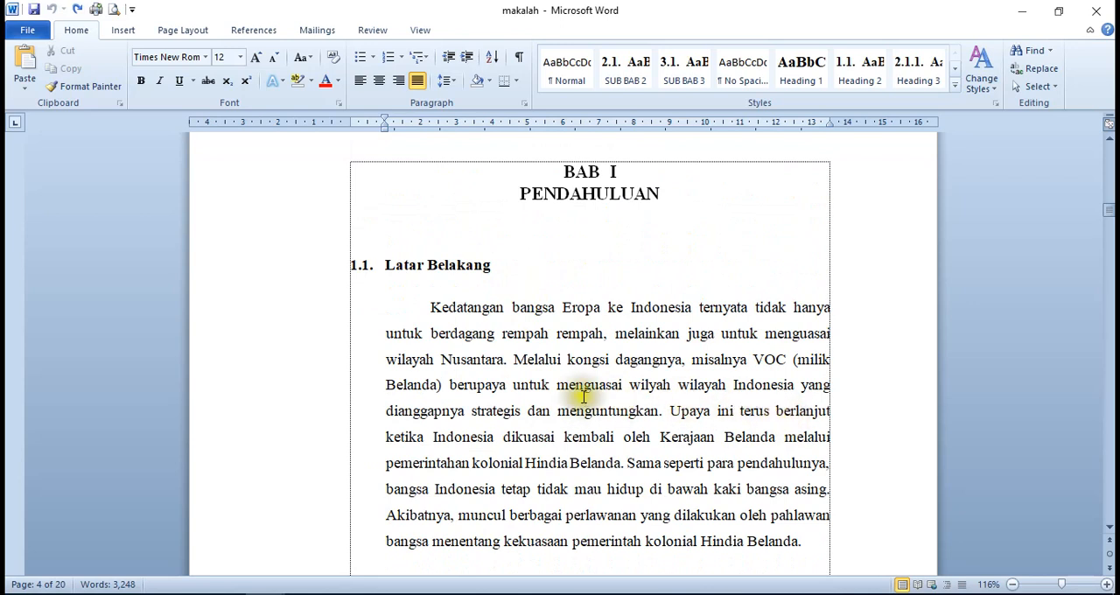
{"action": "scroll", "coordinate": [568, 398], "scroll_direction": "up", "scroll_amount": 3}
{"action": "scroll", "coordinate": [566, 396], "scroll_direction": "down", "scroll_amount": 2}
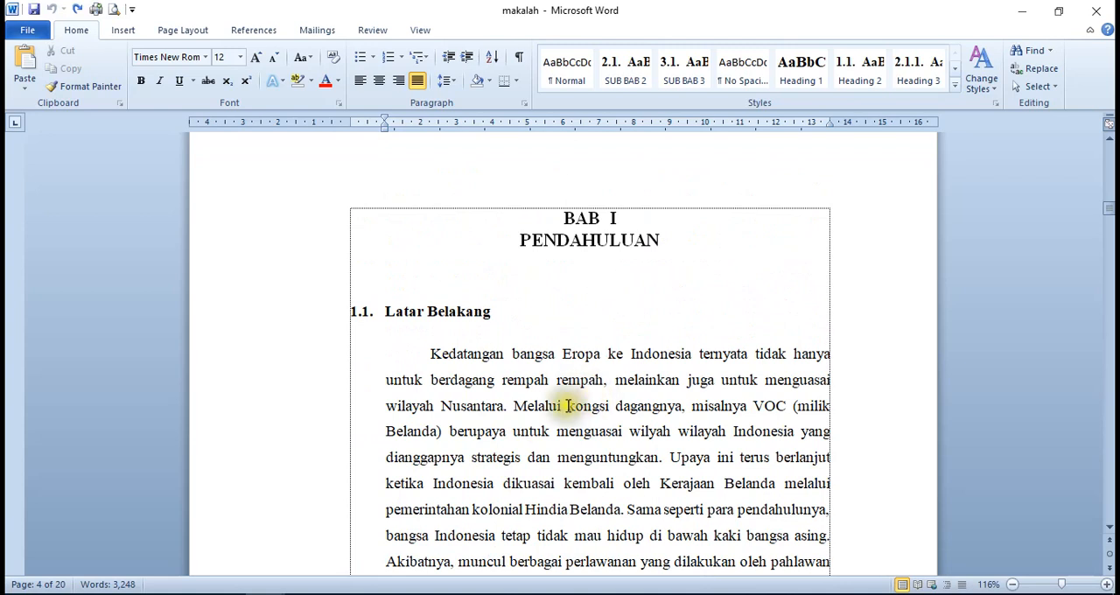
{"action": "scroll", "coordinate": [546, 408], "scroll_direction": "down", "scroll_amount": 8}
{"action": "scroll", "coordinate": [547, 410], "scroll_direction": "down", "scroll_amount": 7}
{"action": "scroll", "coordinate": [547, 409], "scroll_direction": "up", "scroll_amount": 11}
{"action": "scroll", "coordinate": [546, 409], "scroll_direction": "up", "scroll_amount": 5}
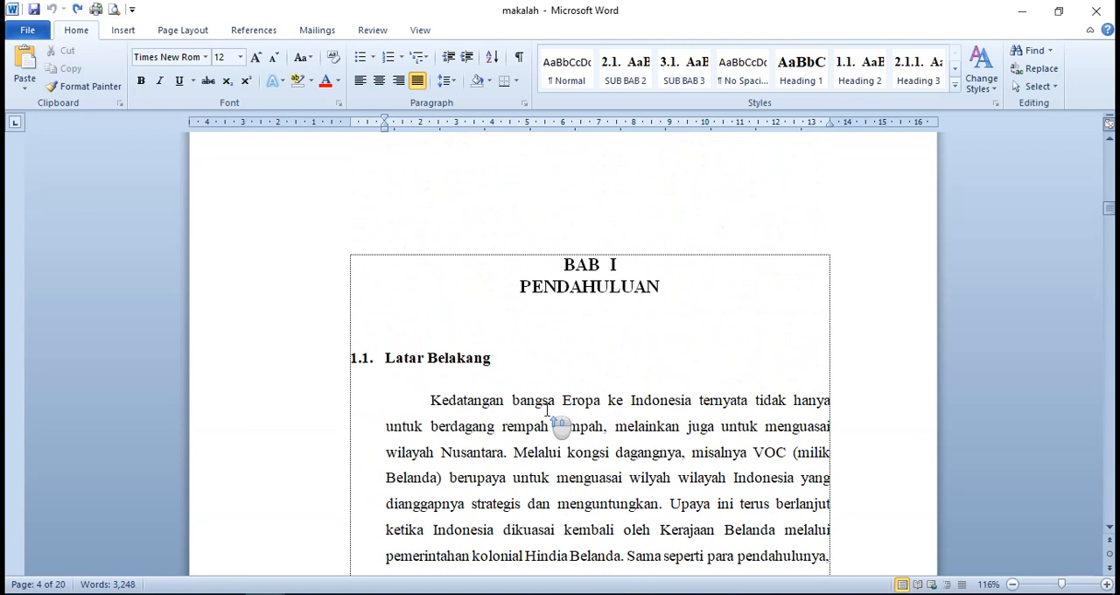
{"action": "scroll", "coordinate": [547, 409], "scroll_direction": "down", "scroll_amount": 6}
{"action": "scroll", "coordinate": [548, 413], "scroll_direction": "up", "scroll_amount": 6}
{"action": "scroll", "coordinate": [544, 416], "scroll_direction": "down", "scroll_amount": 5}
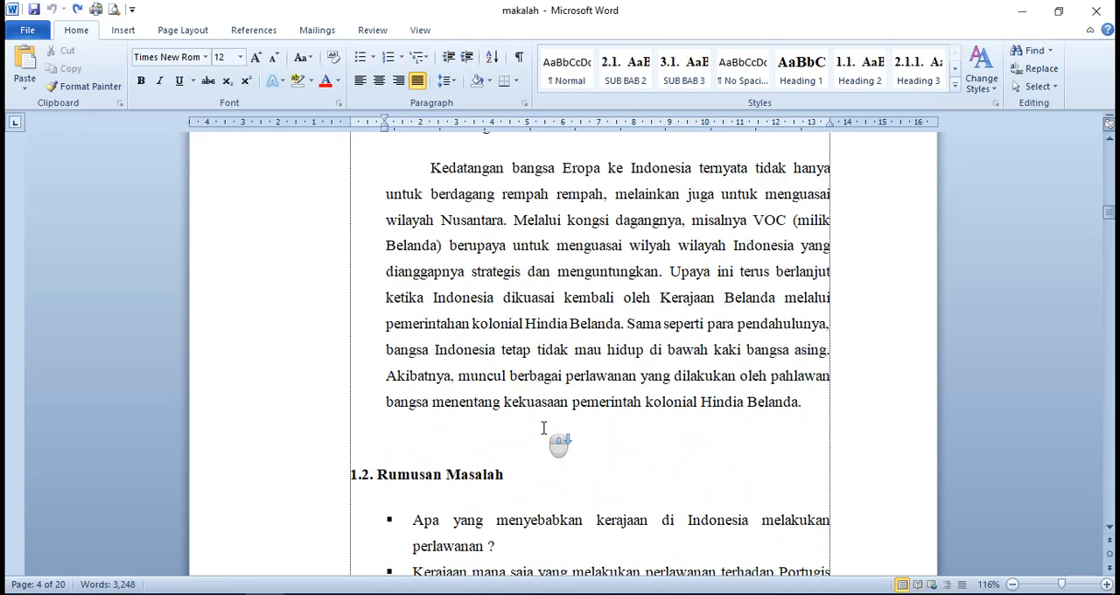
{"action": "scroll", "coordinate": [544, 428], "scroll_direction": "down", "scroll_amount": 3}
{"action": "scroll", "coordinate": [611, 429], "scroll_direction": "up", "scroll_amount": 4}
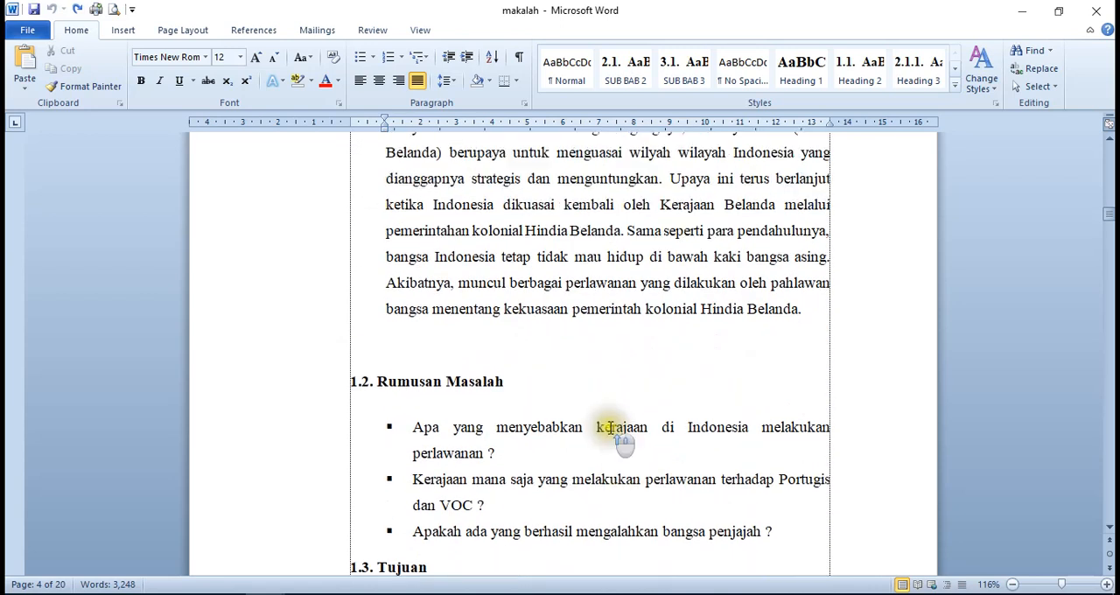
{"action": "scroll", "coordinate": [610, 429], "scroll_direction": "up", "scroll_amount": 4}
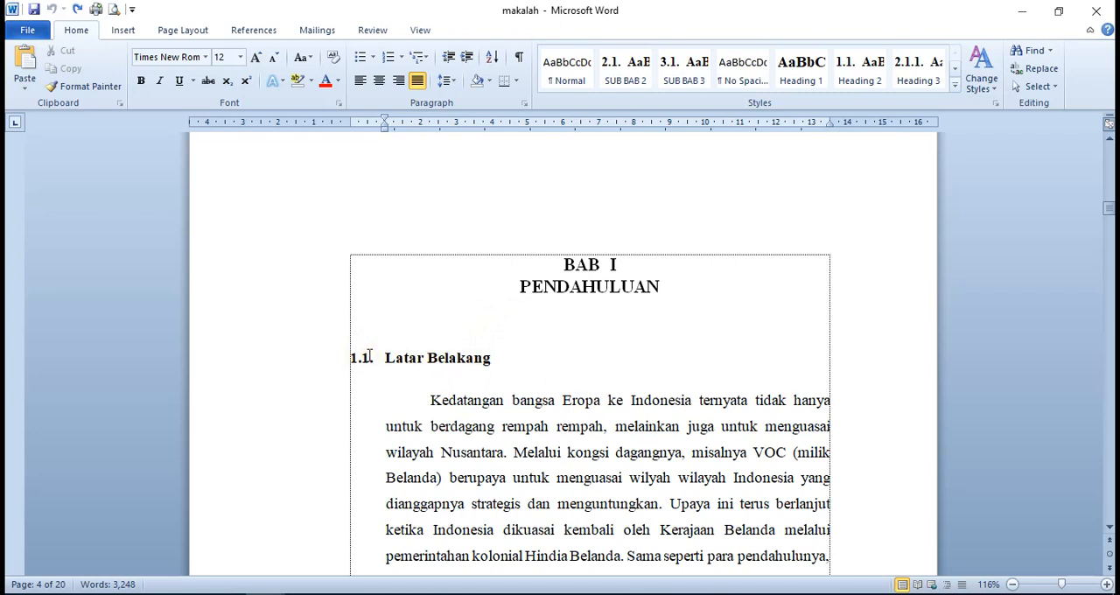
{"action": "scroll", "coordinate": [374, 359], "scroll_direction": "down", "scroll_amount": 4}
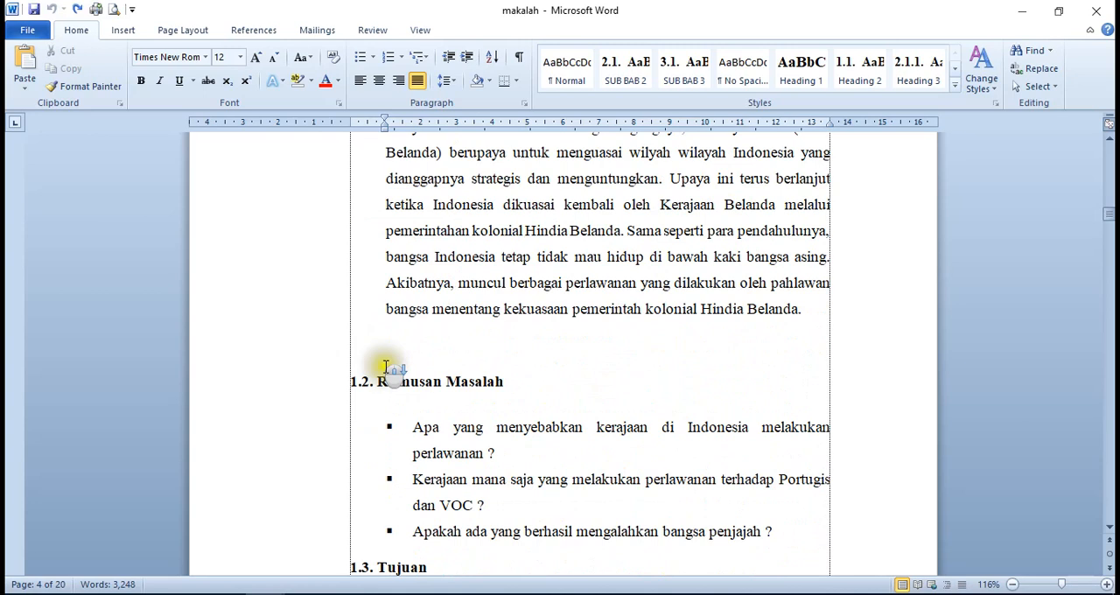
{"action": "scroll", "coordinate": [414, 403], "scroll_direction": "down", "scroll_amount": 1}
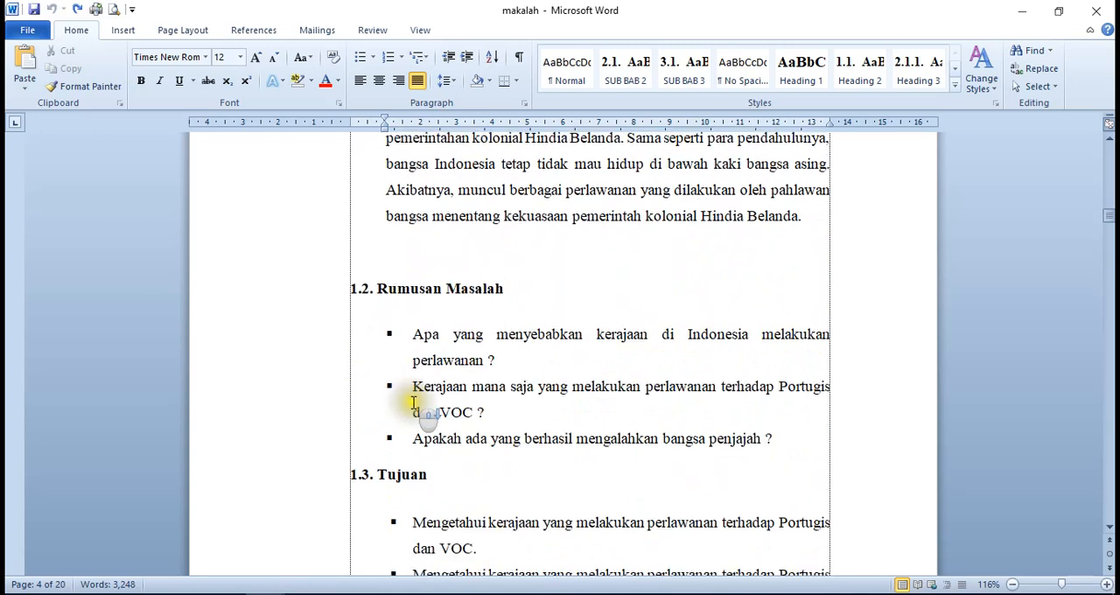
{"action": "scroll", "coordinate": [460, 452], "scroll_direction": "up", "scroll_amount": 3}
{"action": "scroll", "coordinate": [443, 457], "scroll_direction": "up", "scroll_amount": 2}
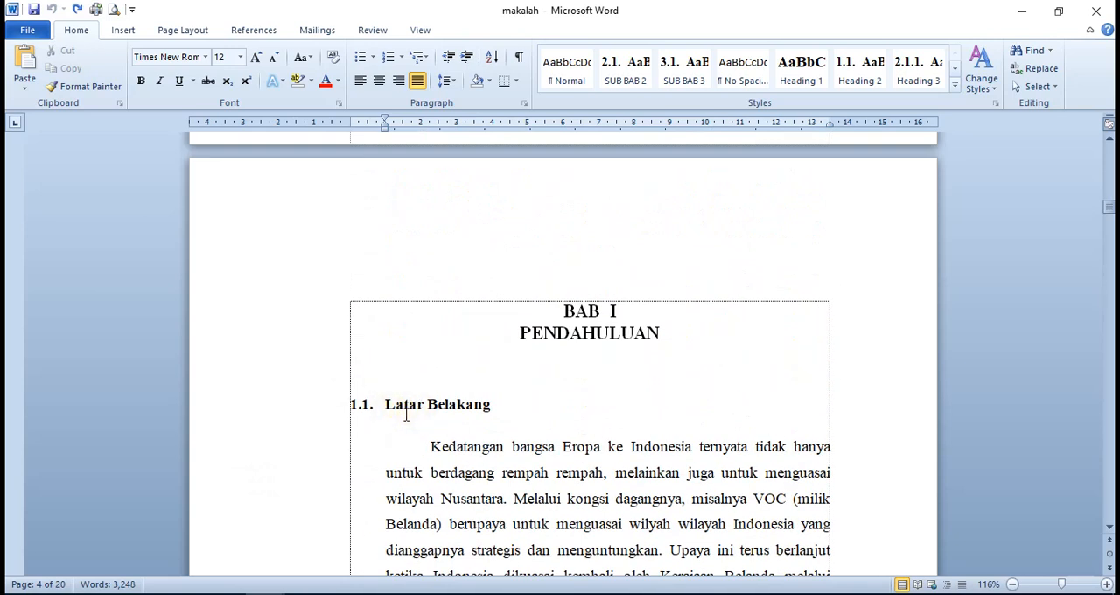
{"action": "scroll", "coordinate": [465, 413], "scroll_direction": "down", "scroll_amount": 2}
{"action": "scroll", "coordinate": [466, 413], "scroll_direction": "down", "scroll_amount": 5}
{"action": "scroll", "coordinate": [465, 412], "scroll_direction": "up", "scroll_amount": 7}
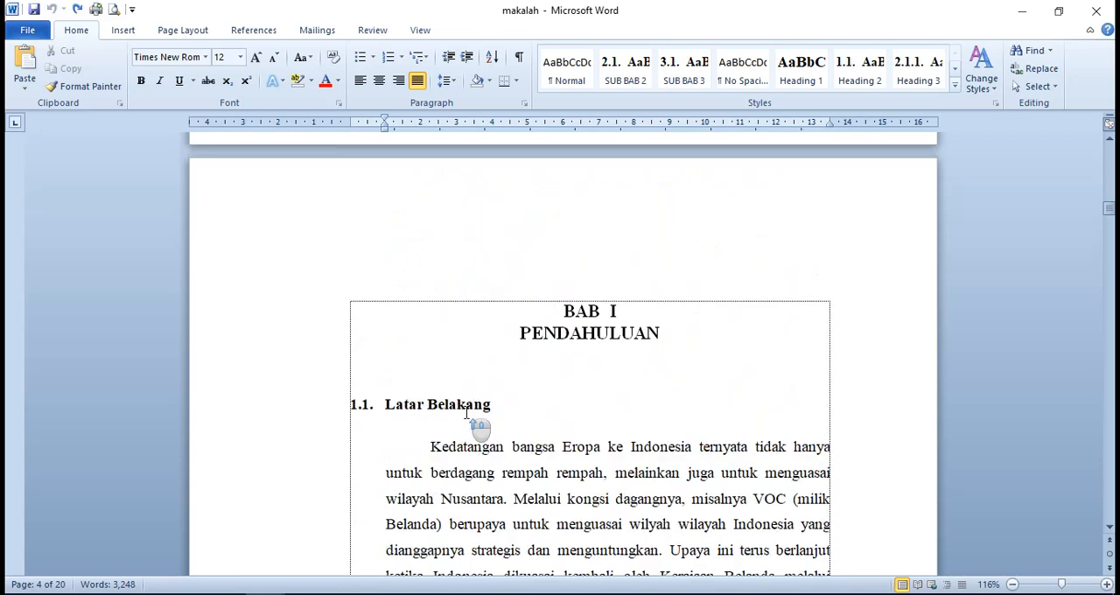
{"action": "scroll", "coordinate": [466, 413], "scroll_direction": "up", "scroll_amount": 1}
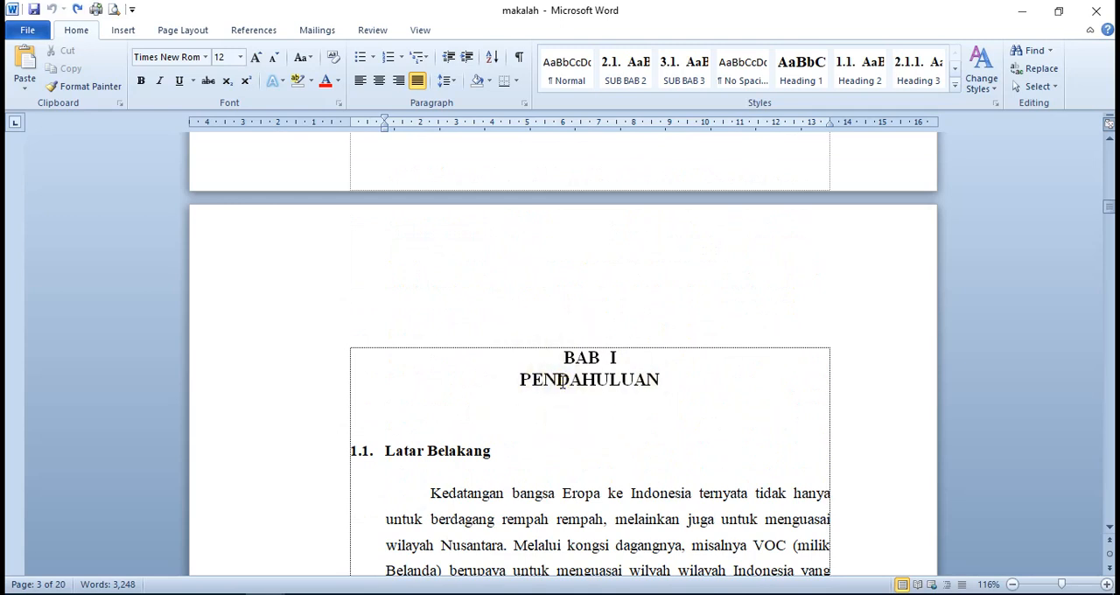
{"action": "scroll", "coordinate": [662, 376], "scroll_direction": "down", "scroll_amount": 2}
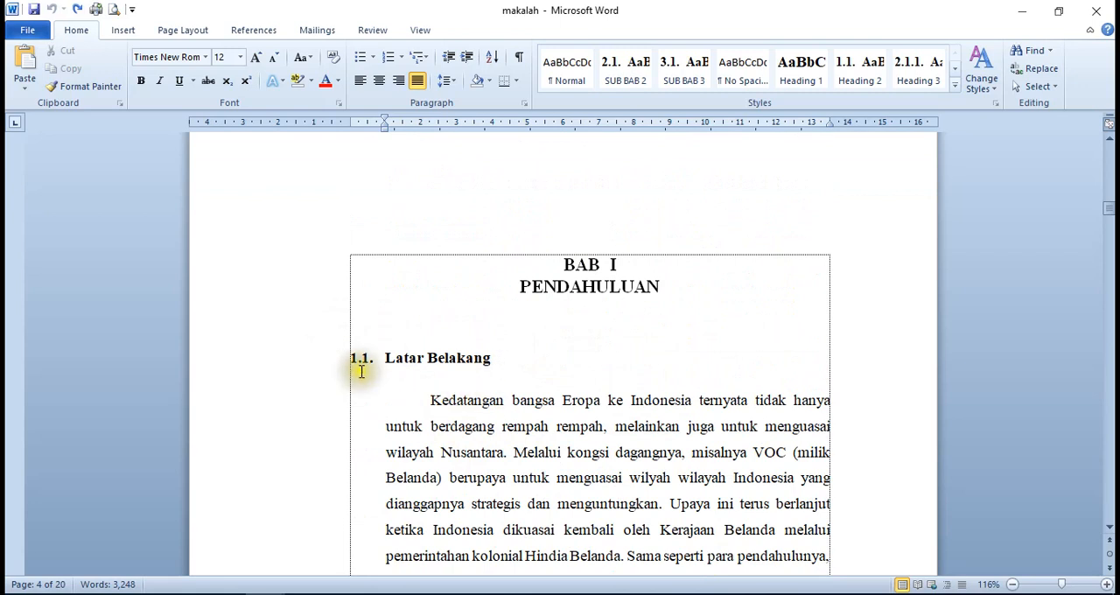
{"action": "scroll", "coordinate": [473, 427], "scroll_direction": "down", "scroll_amount": 12}
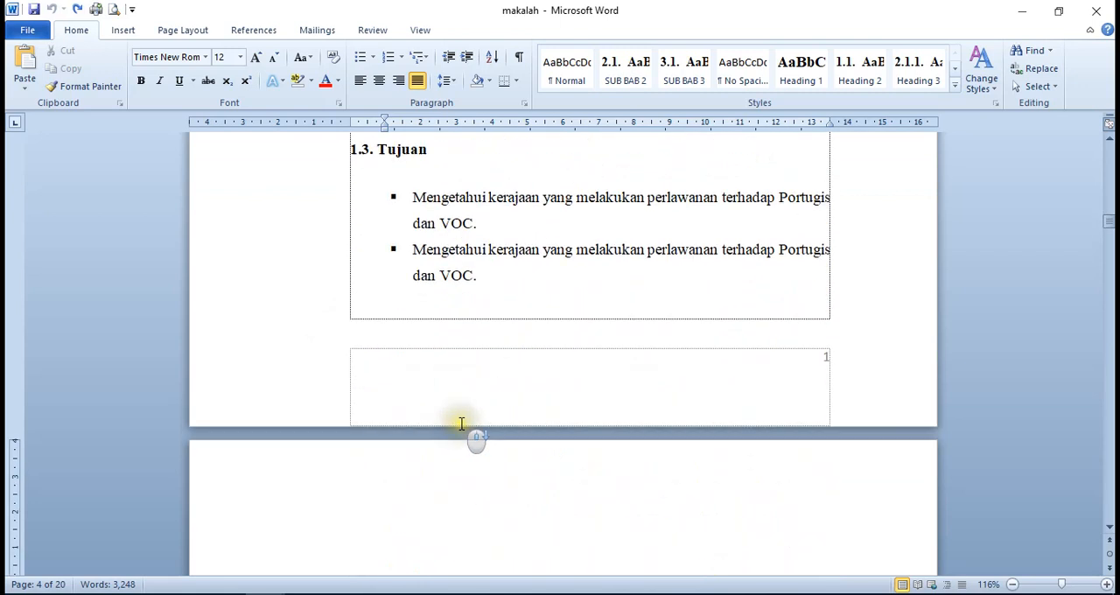
Examine the numbering levels of headings 2.1, 2.1.1 and 2.1.2 in the BAB II PEMBAHASAN chapter
{"action": "scroll", "coordinate": [472, 433], "scroll_direction": "down", "scroll_amount": 6}
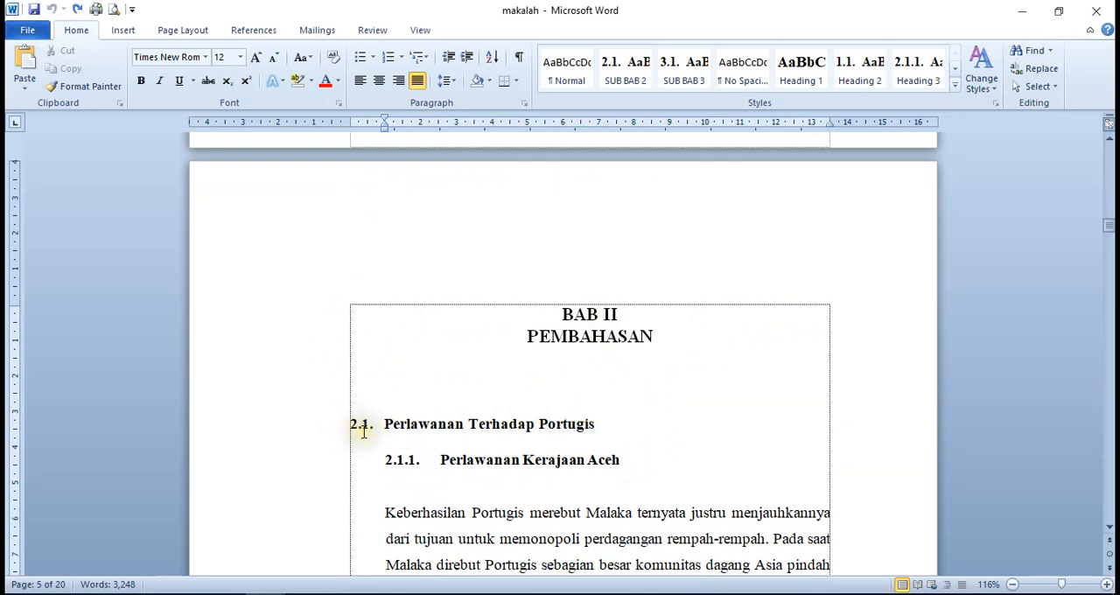
{"action": "scroll", "coordinate": [534, 456], "scroll_direction": "down", "scroll_amount": 3}
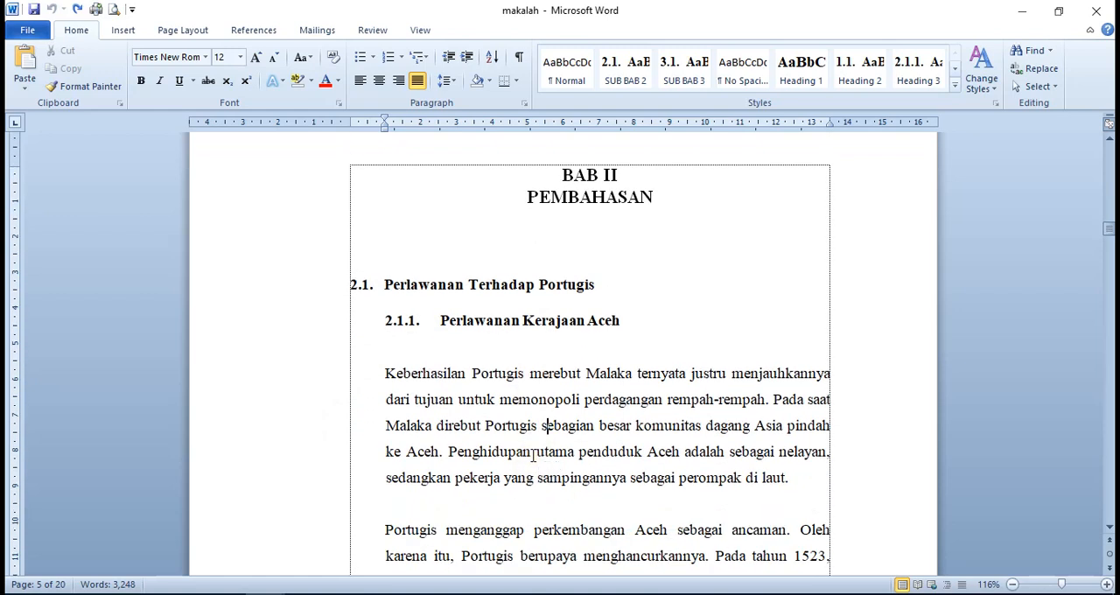
{"action": "left_click", "coordinate": [407, 328]}
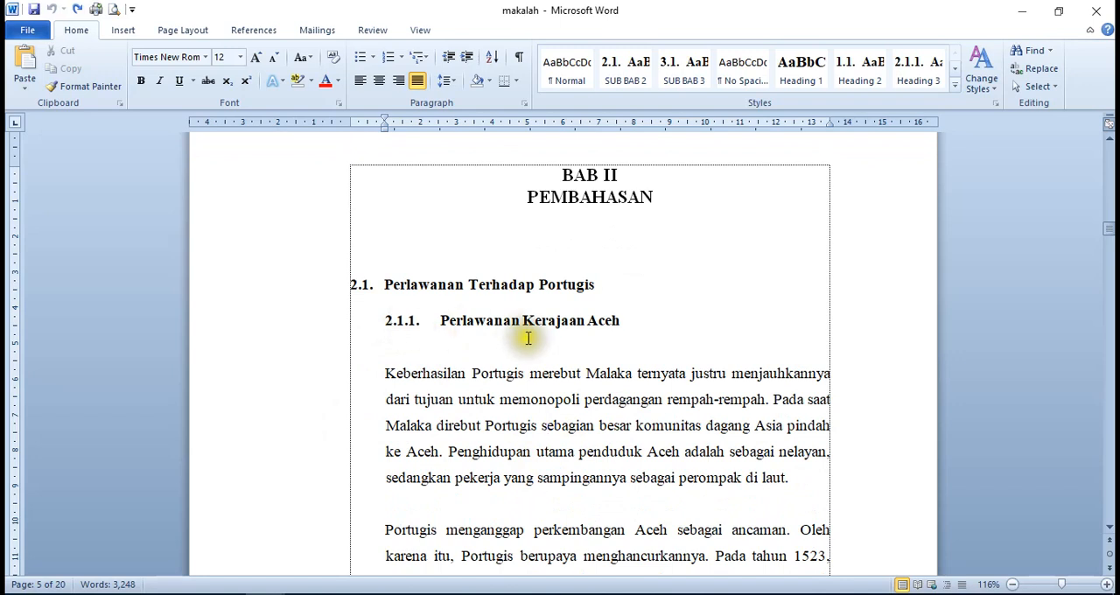
{"action": "scroll", "coordinate": [522, 397], "scroll_direction": "down", "scroll_amount": 2}
{"action": "scroll", "coordinate": [522, 397], "scroll_direction": "down", "scroll_amount": 7}
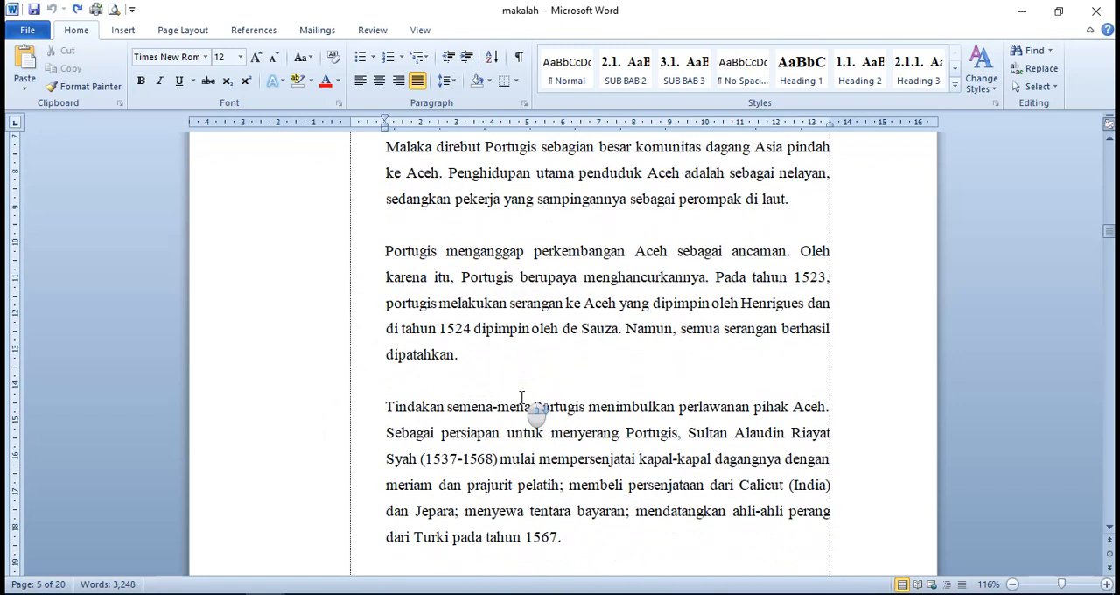
{"action": "scroll", "coordinate": [521, 398], "scroll_direction": "up", "scroll_amount": 3}
{"action": "scroll", "coordinate": [521, 398], "scroll_direction": "up", "scroll_amount": 1}
{"action": "scroll", "coordinate": [525, 437], "scroll_direction": "down", "scroll_amount": 4}
{"action": "scroll", "coordinate": [512, 437], "scroll_direction": "down", "scroll_amount": 2}
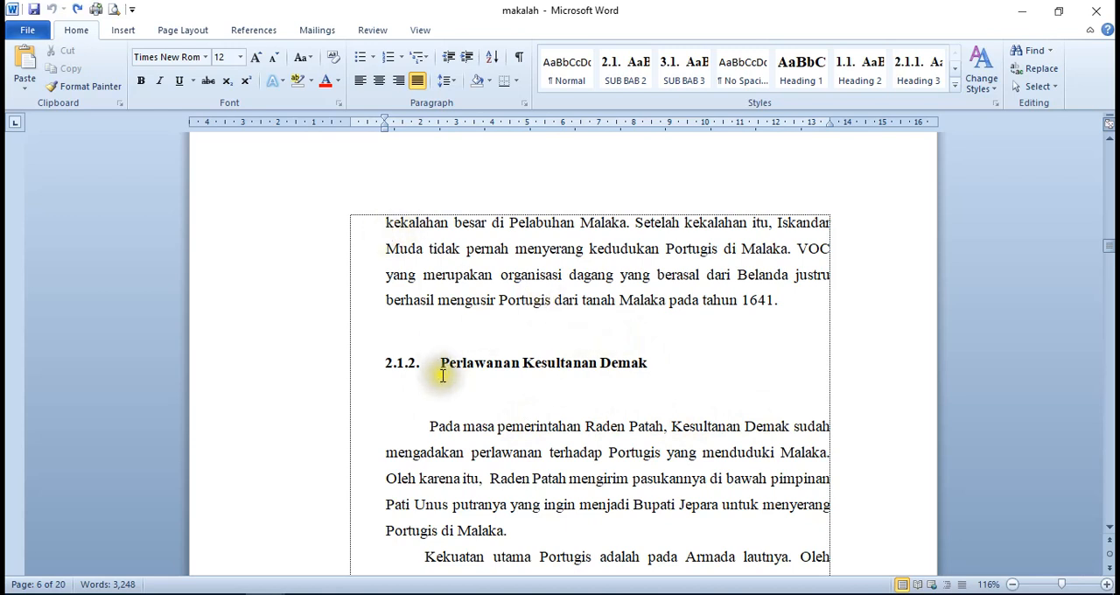
View the available multilevel list formats without applying one
{"action": "scroll", "coordinate": [438, 254], "scroll_direction": "up", "scroll_amount": 3}
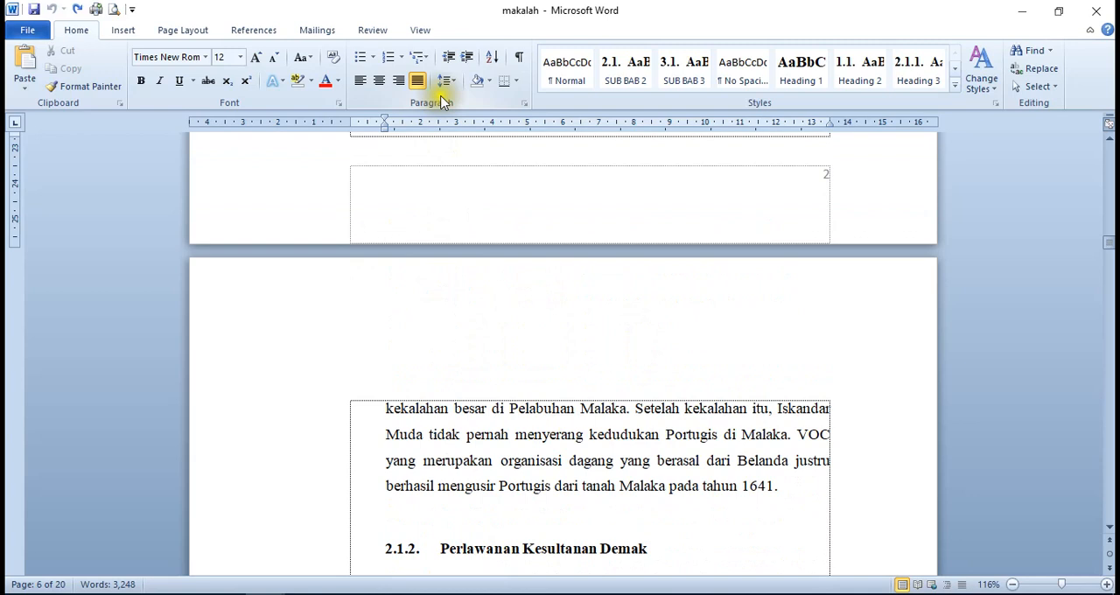
{"action": "left_click", "coordinate": [421, 57]}
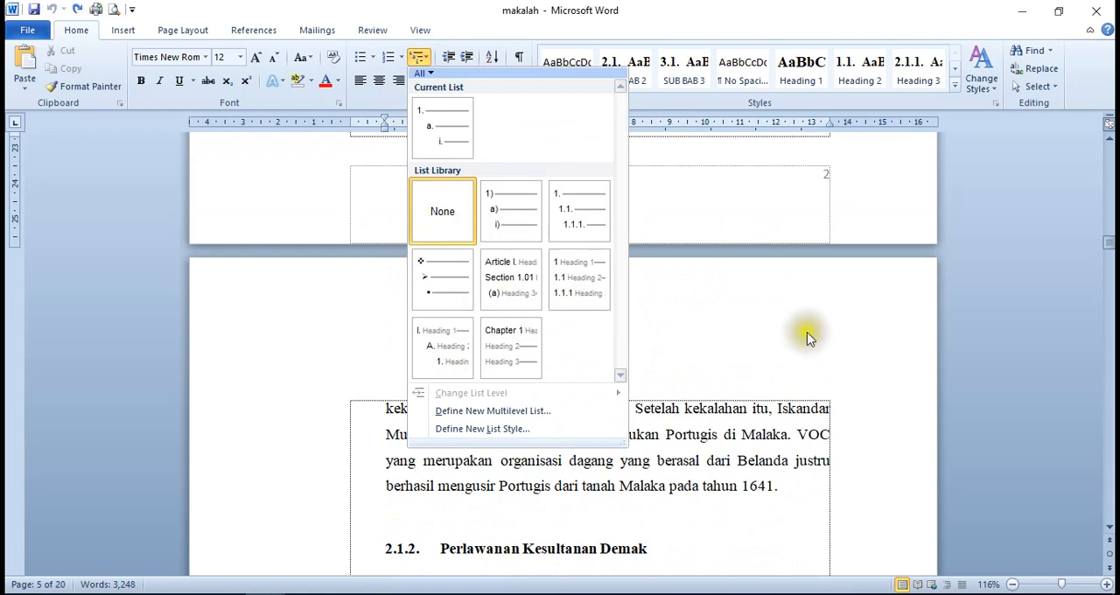
{"action": "scroll", "coordinate": [746, 490], "scroll_direction": "down", "scroll_amount": 3}
{"action": "left_click", "coordinate": [746, 490]}
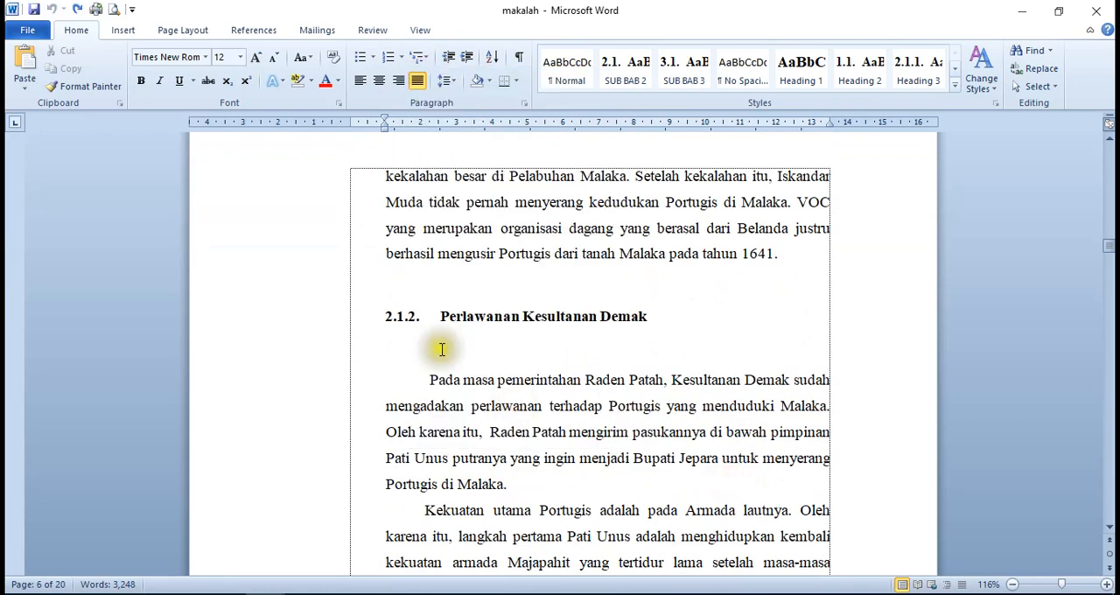
Review the document's heading numbering from section 2.1.2 back to the start of BAB I
{"action": "scroll", "coordinate": [595, 367], "scroll_direction": "down", "scroll_amount": 2}
{"action": "scroll", "coordinate": [601, 376], "scroll_direction": "up", "scroll_amount": 3}
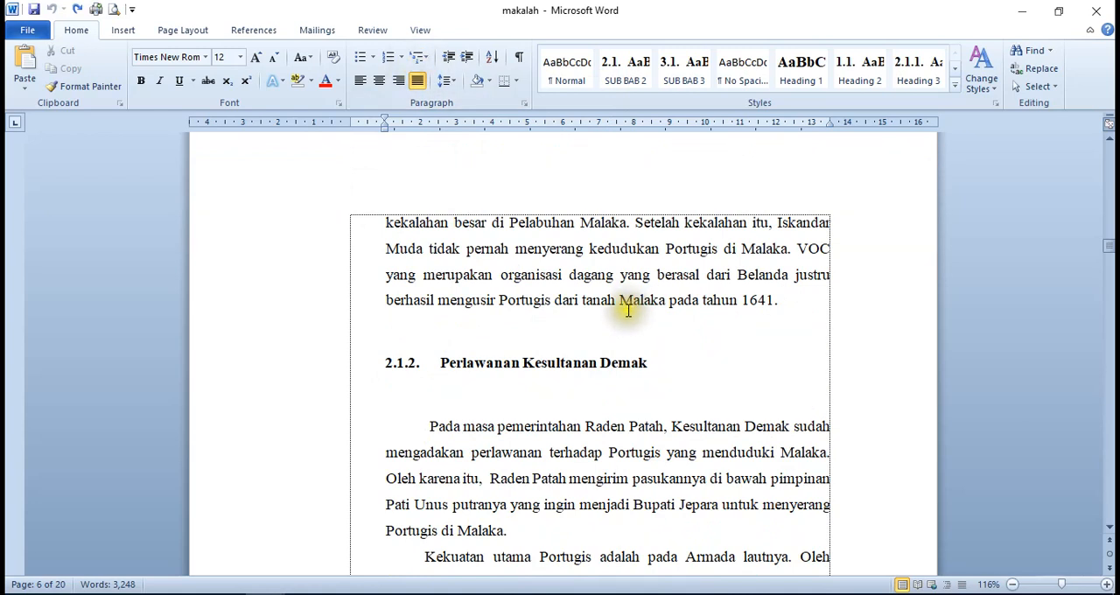
{"action": "scroll", "coordinate": [656, 401], "scroll_direction": "down", "scroll_amount": 3}
{"action": "scroll", "coordinate": [652, 407], "scroll_direction": "up", "scroll_amount": 9}
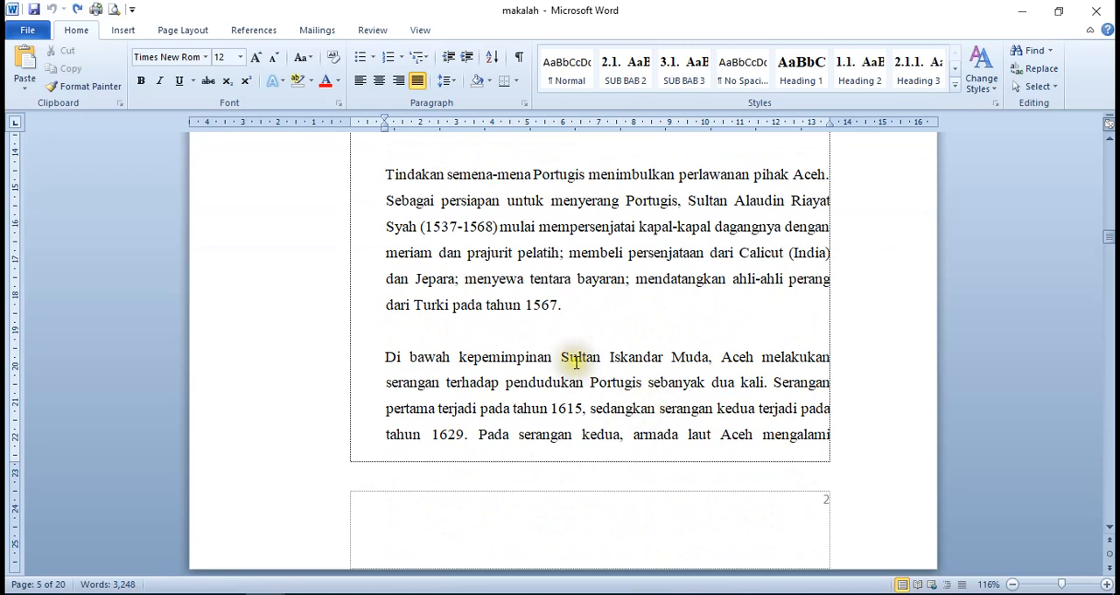
{"action": "scroll", "coordinate": [575, 361], "scroll_direction": "down", "scroll_amount": 2}
{"action": "scroll", "coordinate": [576, 362], "scroll_direction": "up", "scroll_amount": 2}
{"action": "scroll", "coordinate": [576, 362], "scroll_direction": "down", "scroll_amount": 6}
{"action": "scroll", "coordinate": [575, 361], "scroll_direction": "up", "scroll_amount": 4}
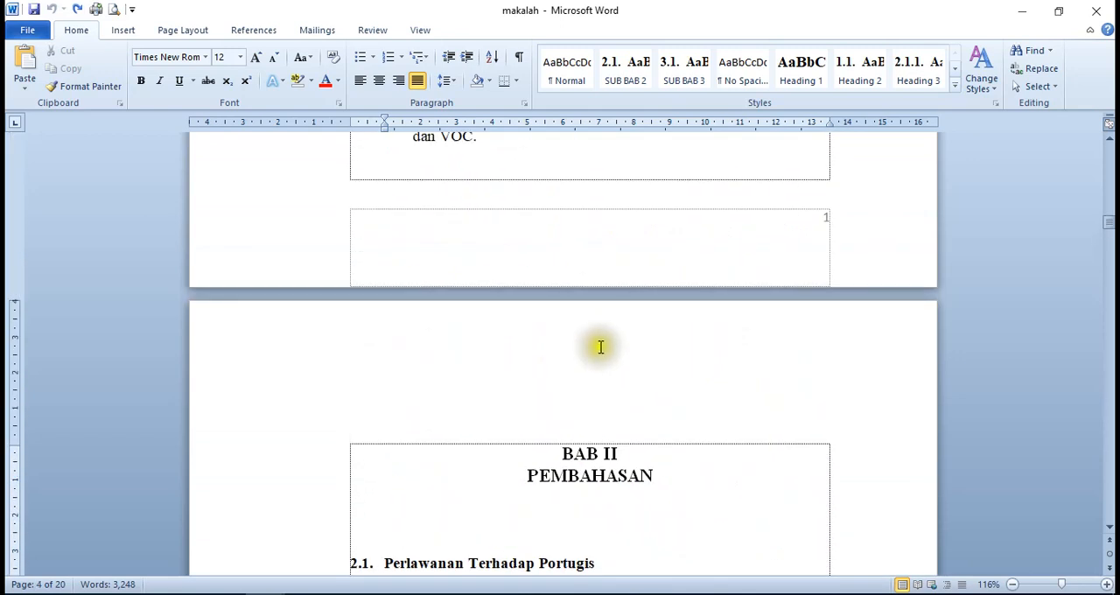
{"action": "scroll", "coordinate": [583, 335], "scroll_direction": "up", "scroll_amount": 3}
{"action": "scroll", "coordinate": [584, 338], "scroll_direction": "up", "scroll_amount": 8}
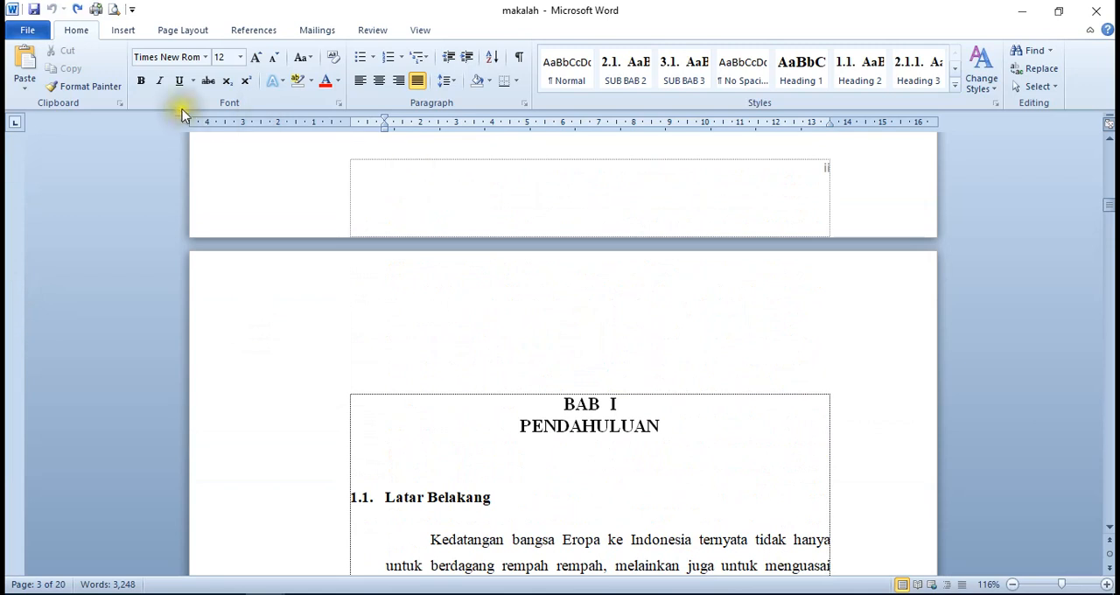
Create a new blank document
{"action": "left_click", "coordinate": [19, 36]}
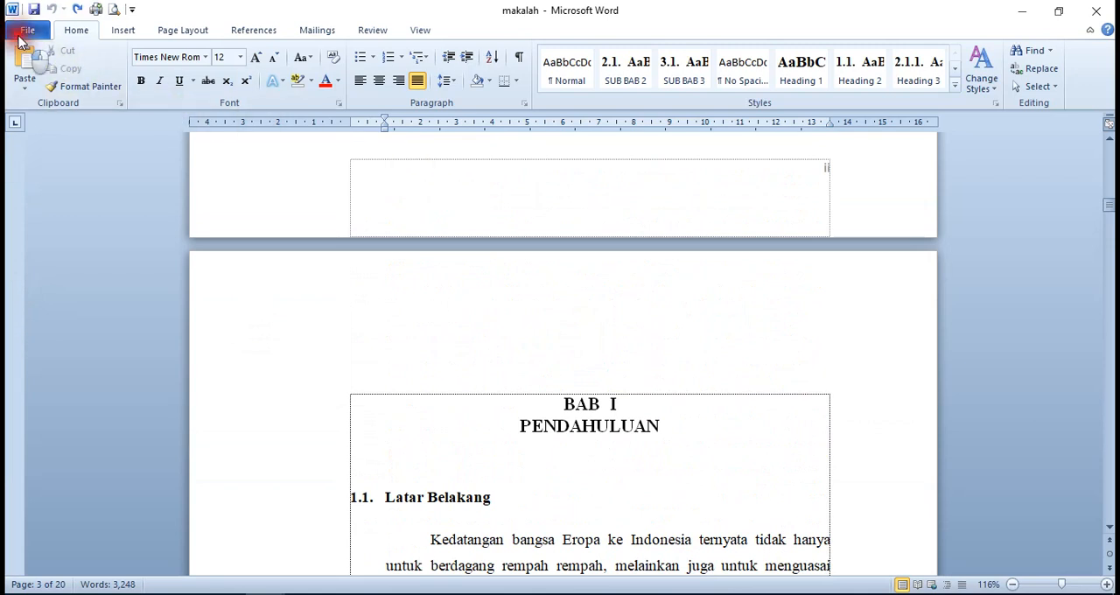
{"action": "left_click", "coordinate": [27, 32]}
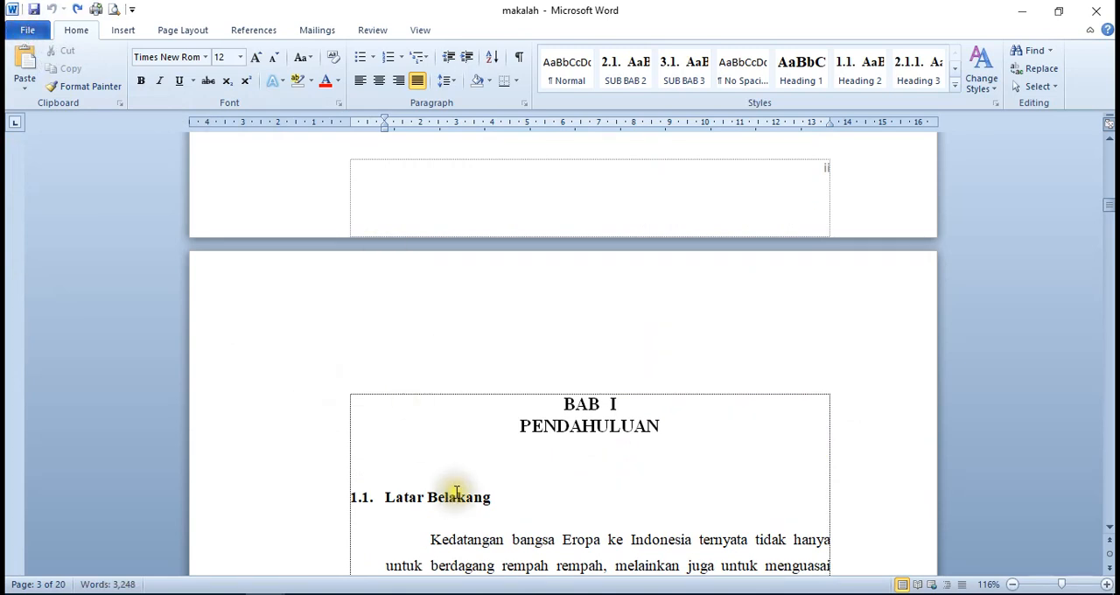
{"action": "left_click", "coordinate": [455, 495]}
{"action": "left_click", "coordinate": [29, 30]}
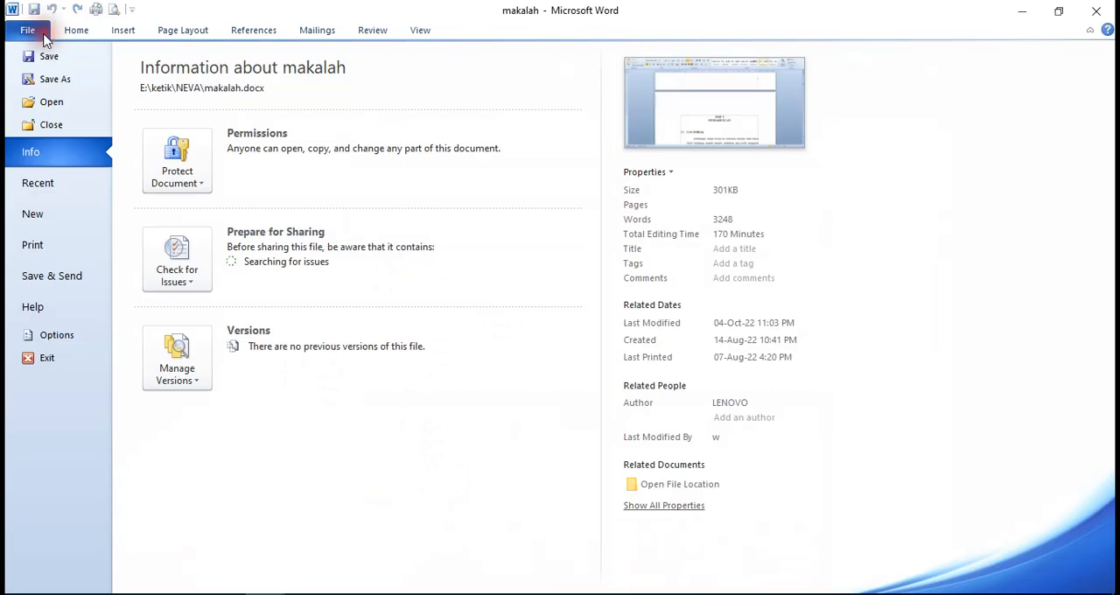
{"action": "left_click", "coordinate": [46, 221]}
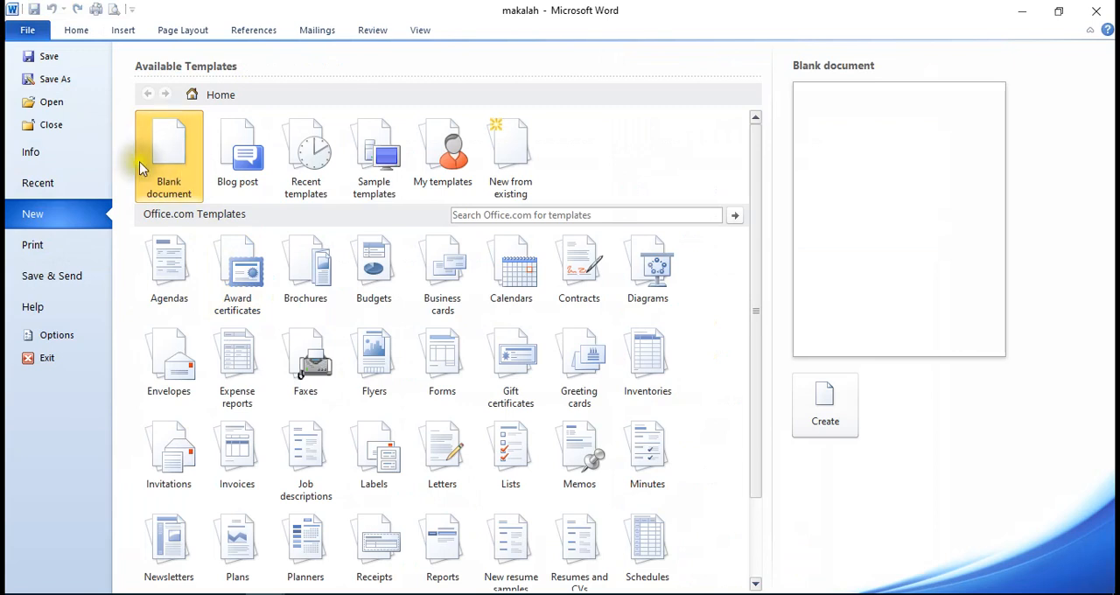
{"action": "left_click", "coordinate": [838, 409]}
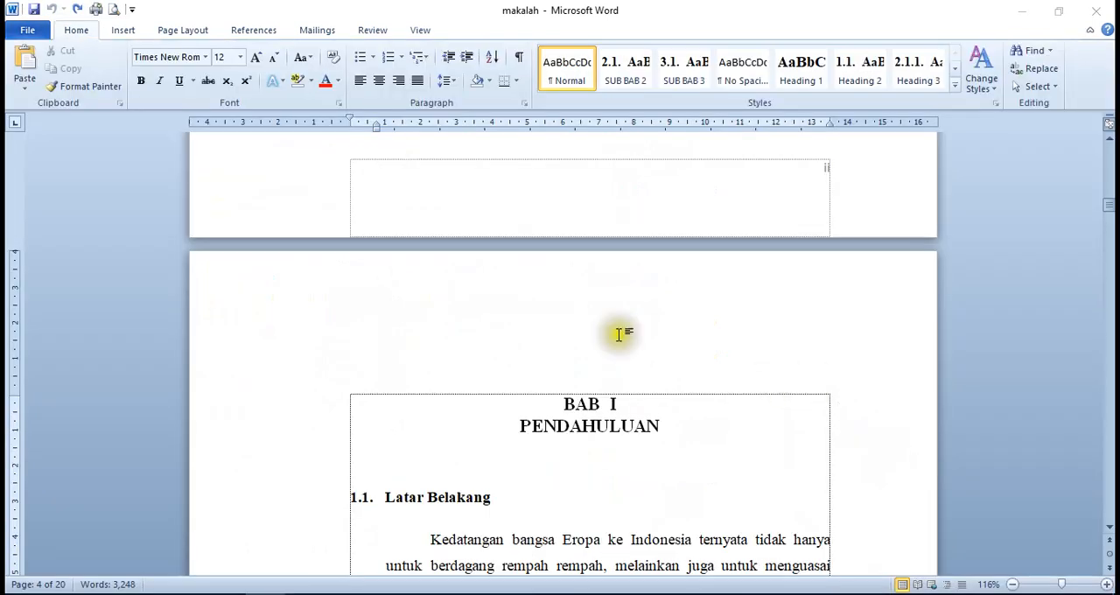
{"action": "left_click", "coordinate": [500, 295]}
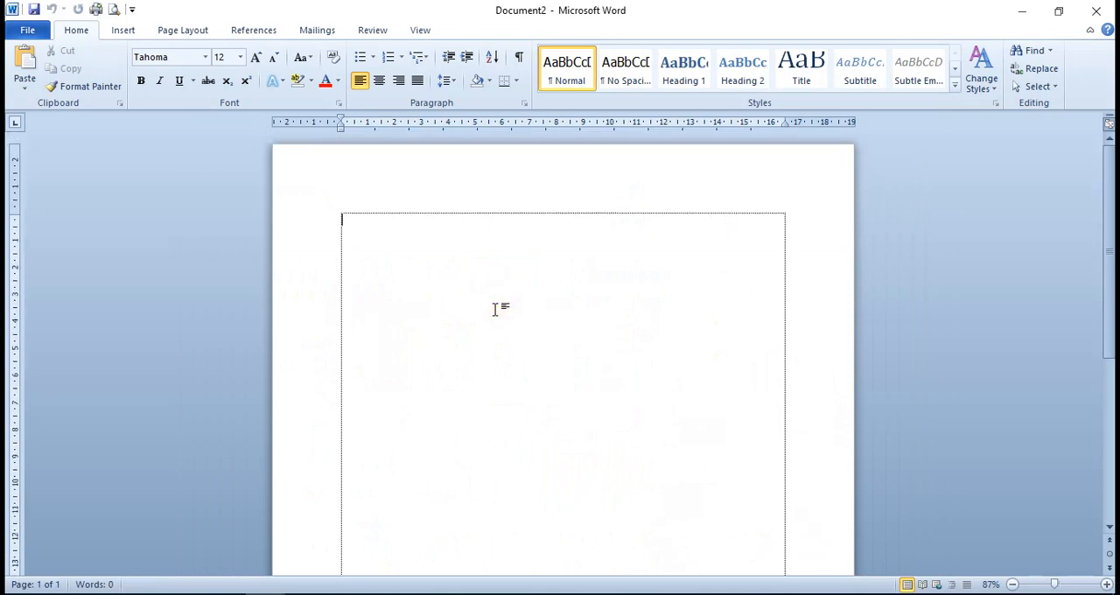
{"action": "scroll", "coordinate": [658, 354], "scroll_direction": "down", "scroll_amount": 5}
{"action": "scroll", "coordinate": [582, 350], "scroll_direction": "up", "scroll_amount": 5}
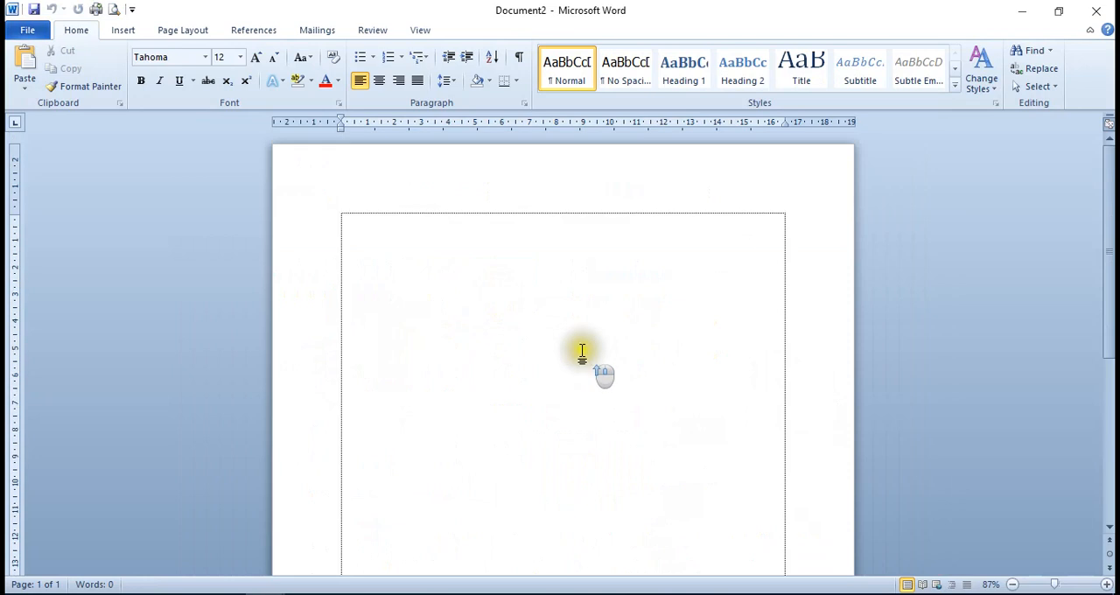
{"action": "left_click", "coordinate": [577, 348]}
{"action": "left_click", "coordinate": [630, 418]}
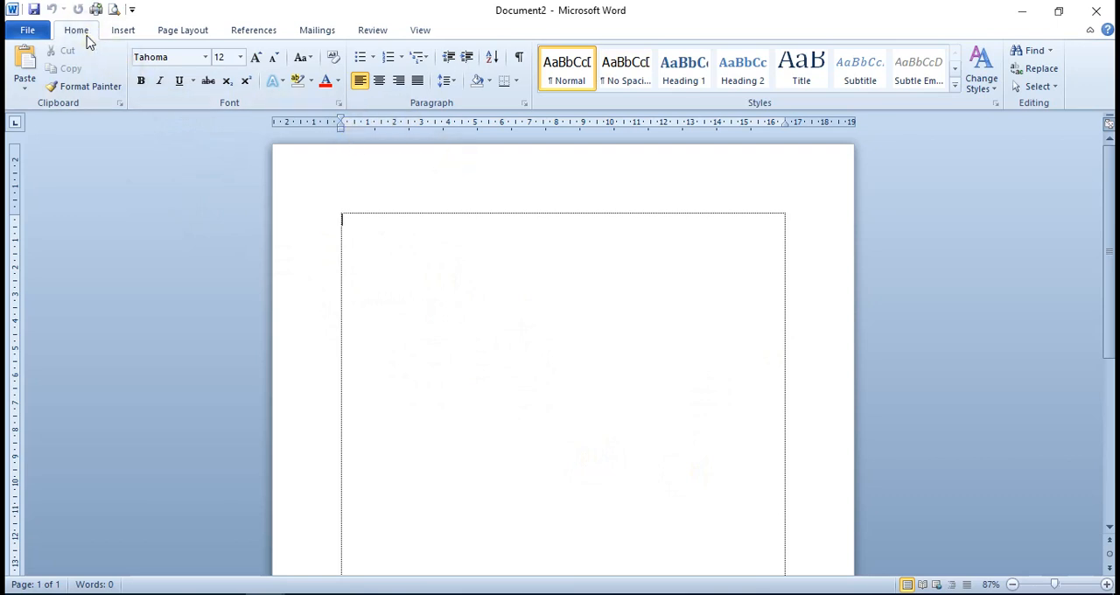
Start defining a new multilevel list and expand the definition to its full set of options
{"action": "left_click", "coordinate": [425, 60]}
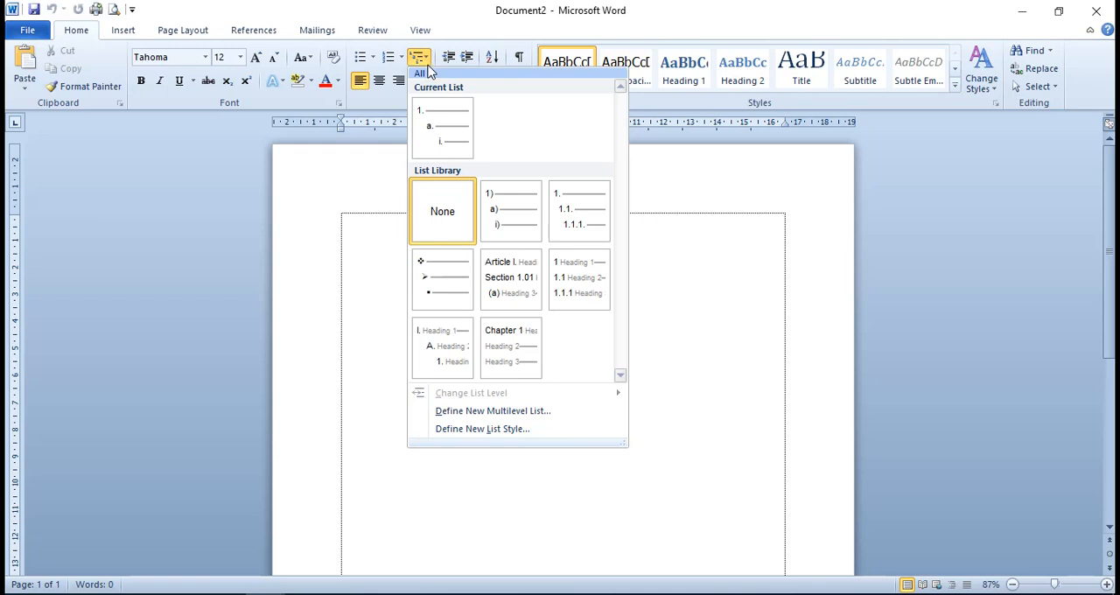
{"action": "left_click", "coordinate": [685, 187]}
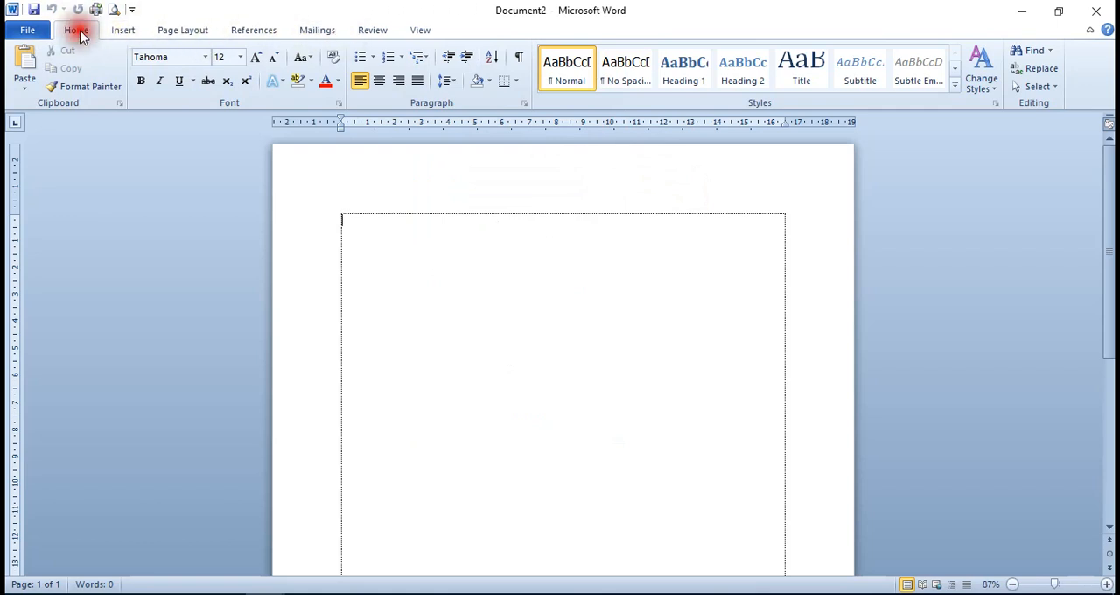
{"action": "left_click", "coordinate": [422, 59]}
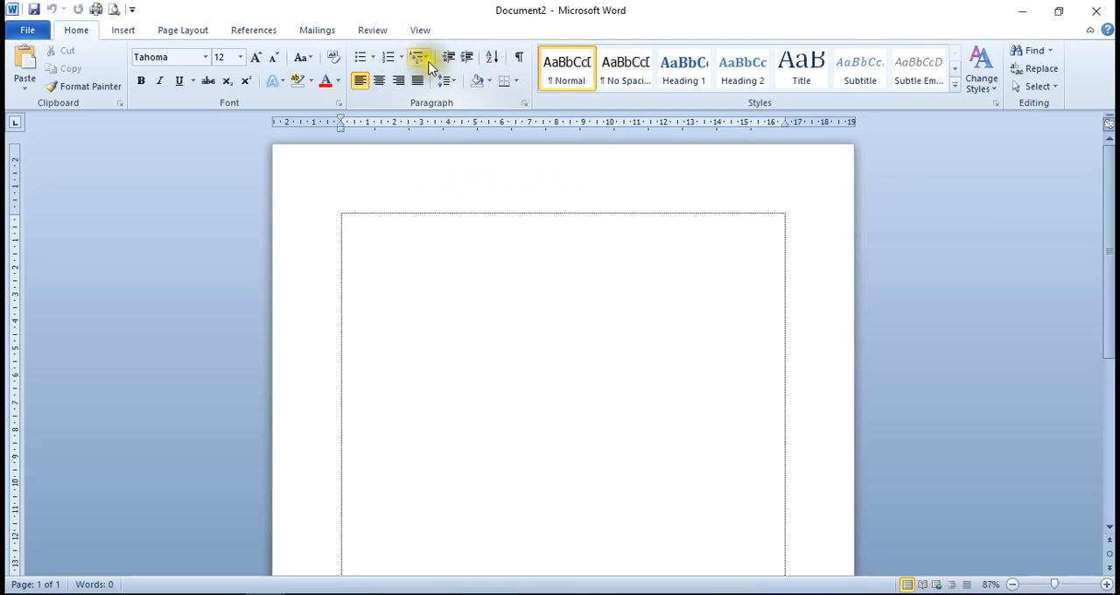
{"action": "left_click", "coordinate": [426, 57]}
{"action": "mouse_move", "coordinate": [447, 140]}
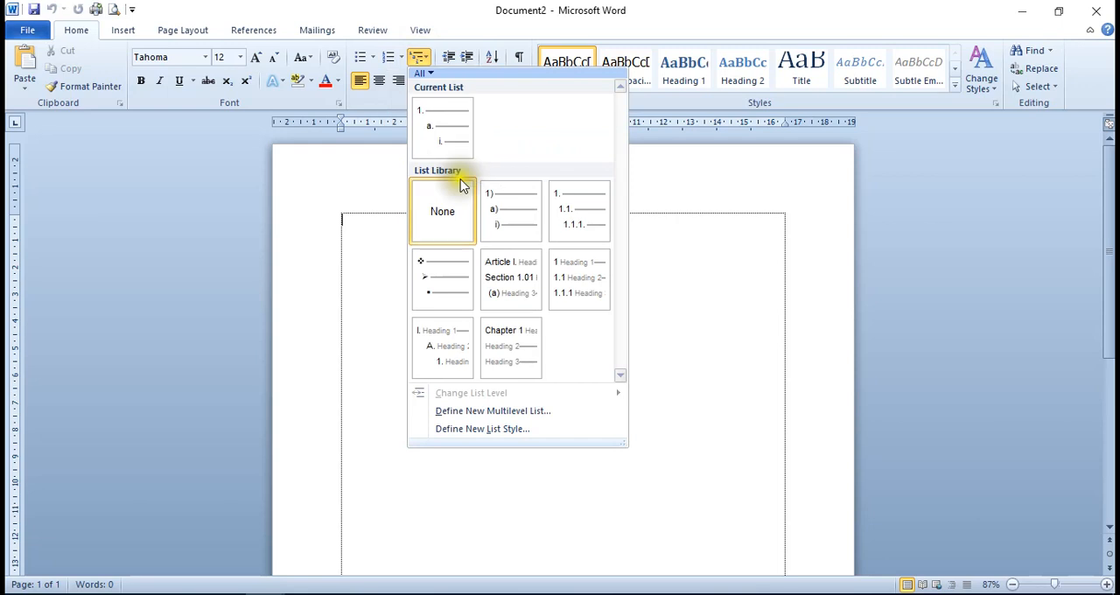
{"action": "mouse_move", "coordinate": [501, 292]}
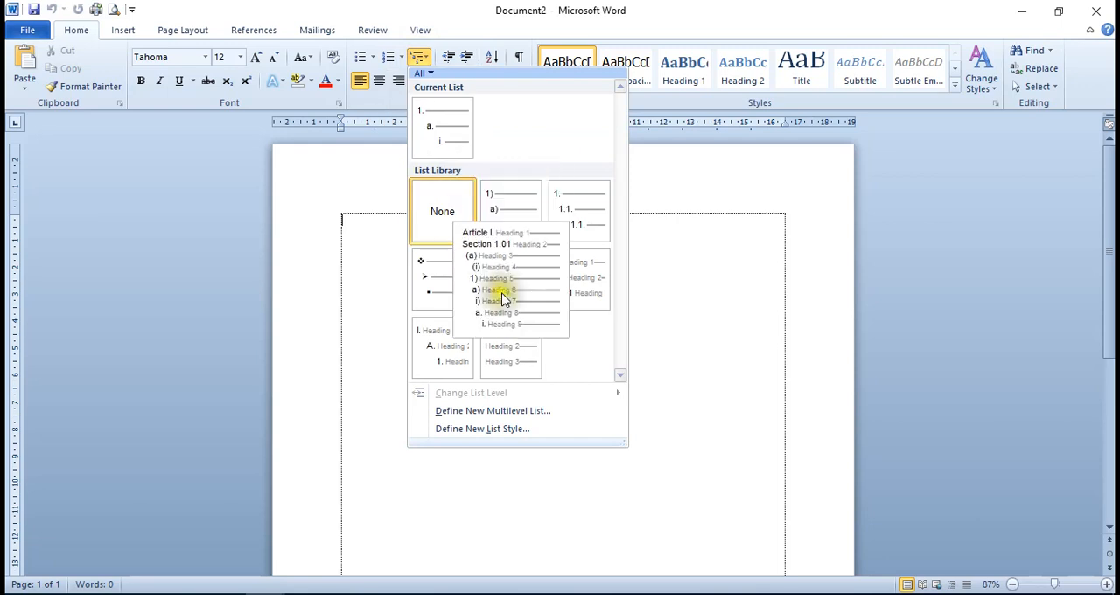
{"action": "left_click", "coordinate": [503, 412]}
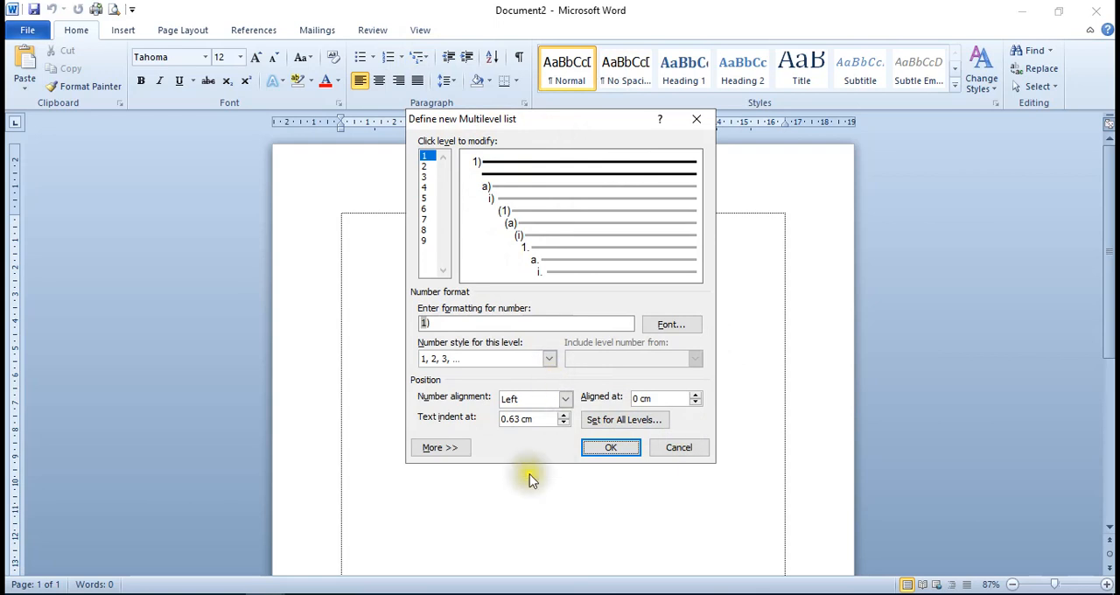
{"action": "left_click", "coordinate": [449, 449]}
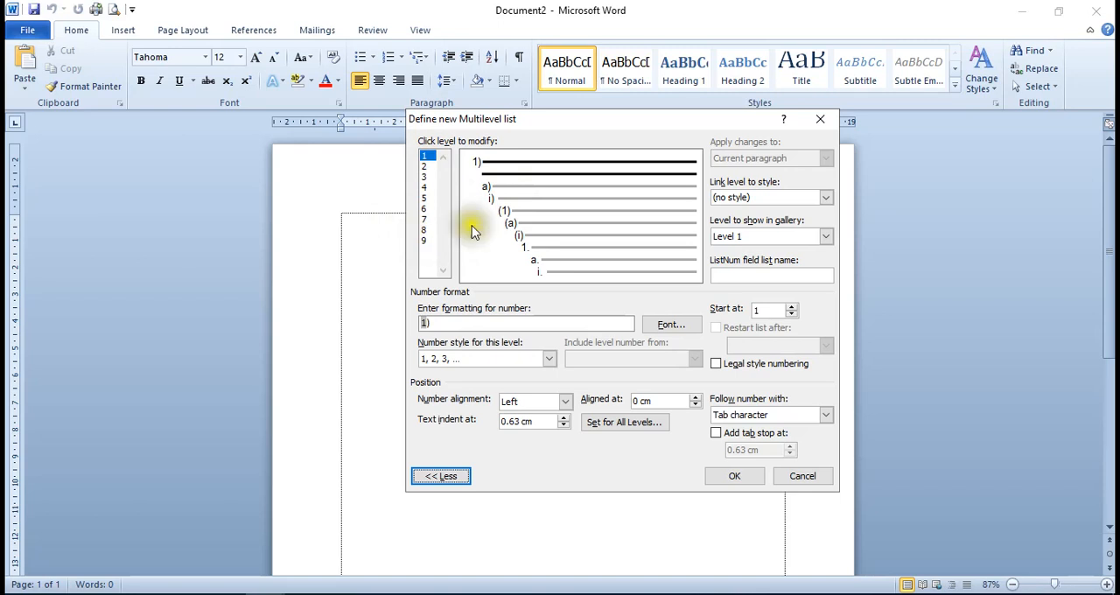
Link list level 1 to Heading 1, show Level 1 in the gallery, and follow the number with Nothing
{"action": "left_click", "coordinate": [429, 162]}
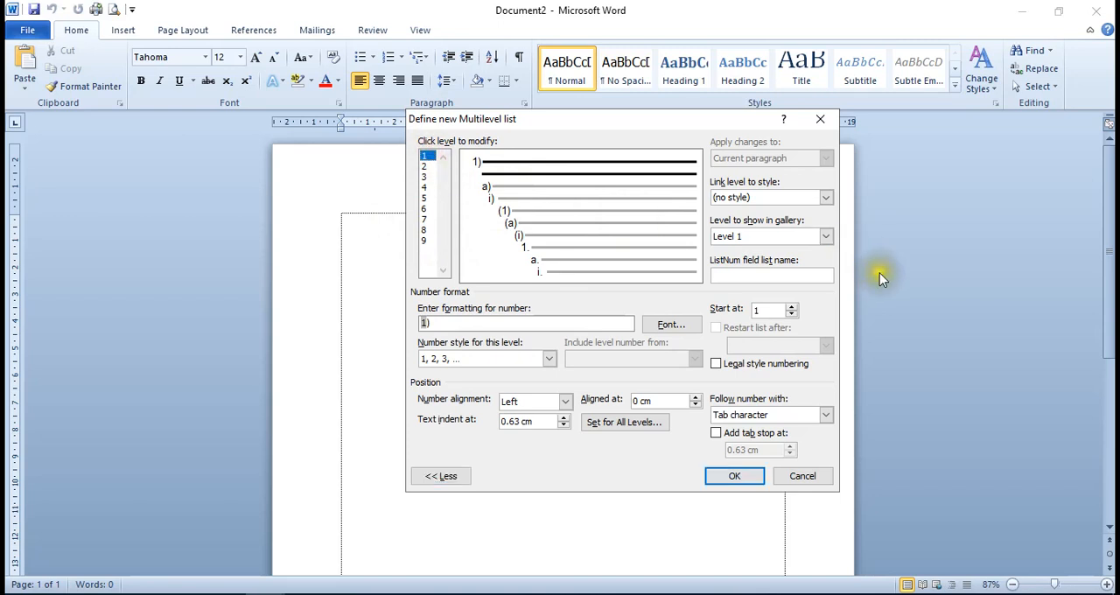
{"action": "left_click", "coordinate": [826, 198]}
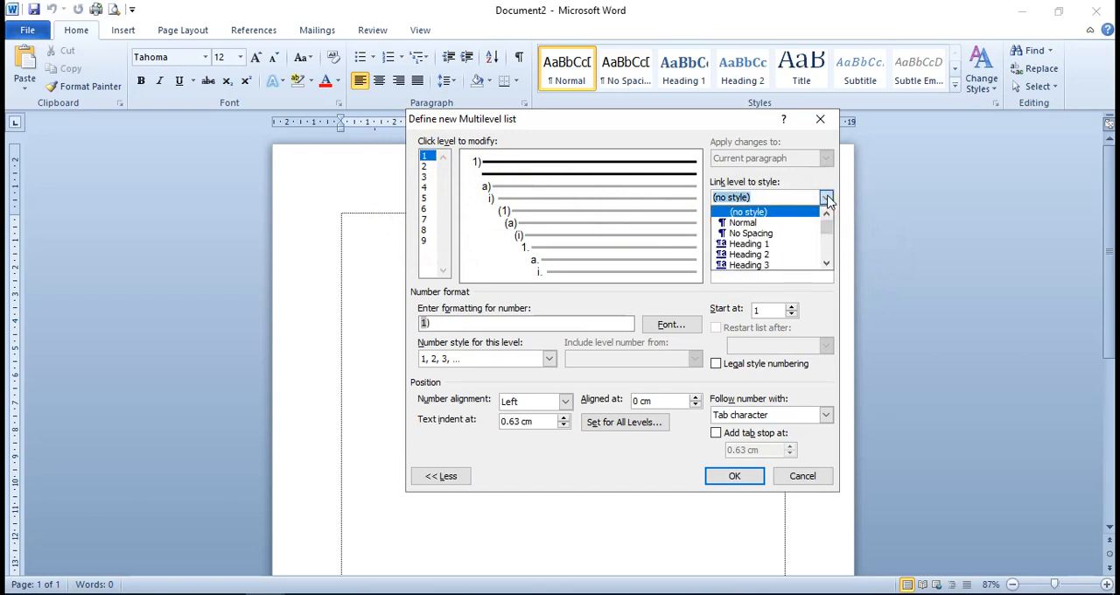
{"action": "left_click", "coordinate": [759, 243]}
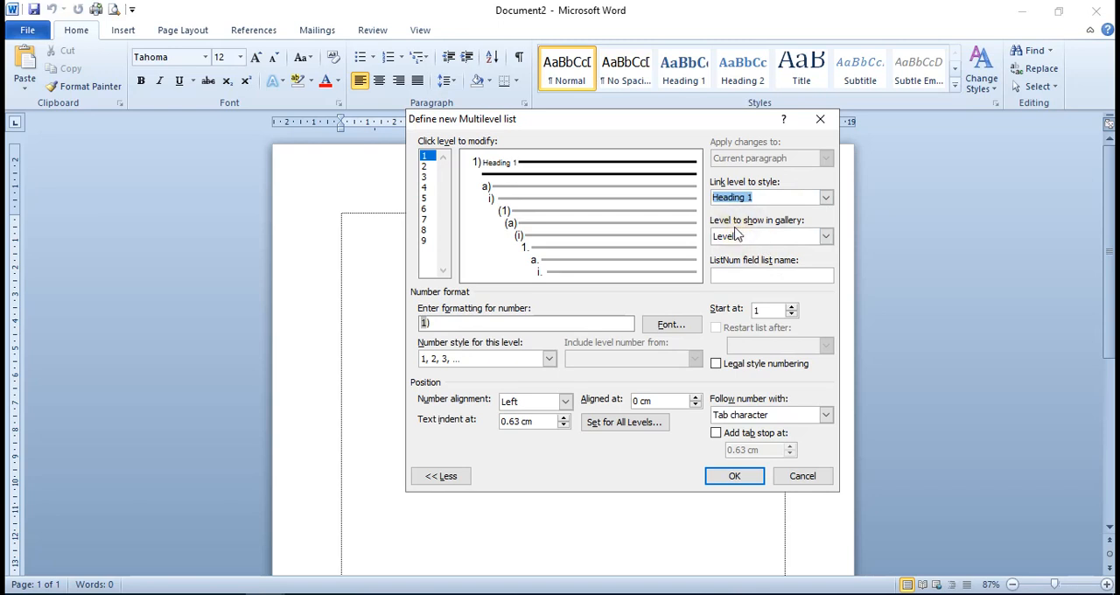
{"action": "left_click", "coordinate": [829, 237]}
{"action": "left_click", "coordinate": [828, 236]}
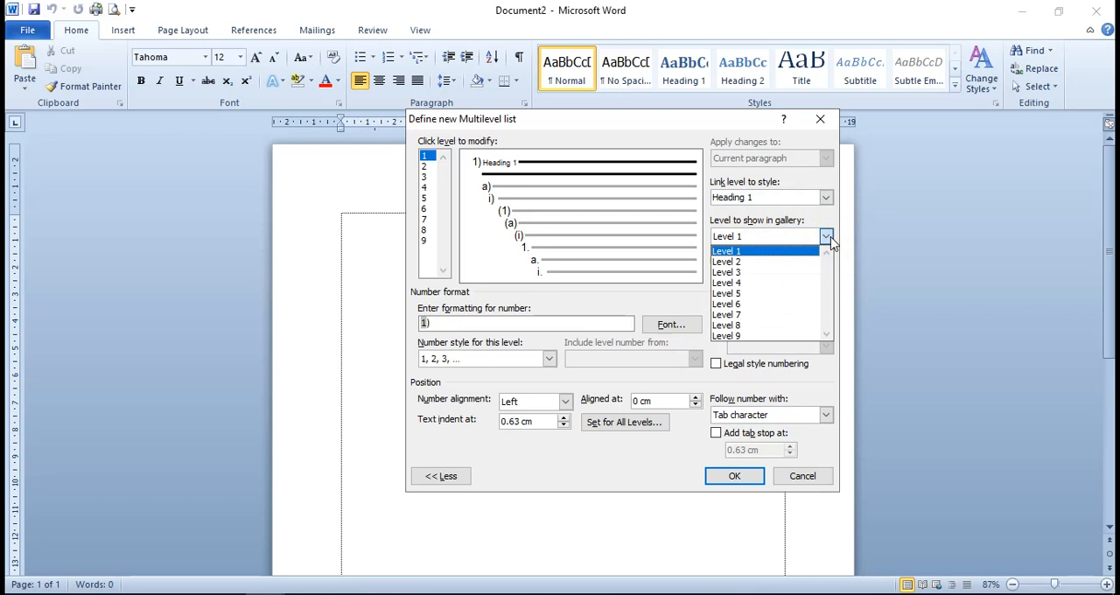
{"action": "left_click", "coordinate": [725, 252]}
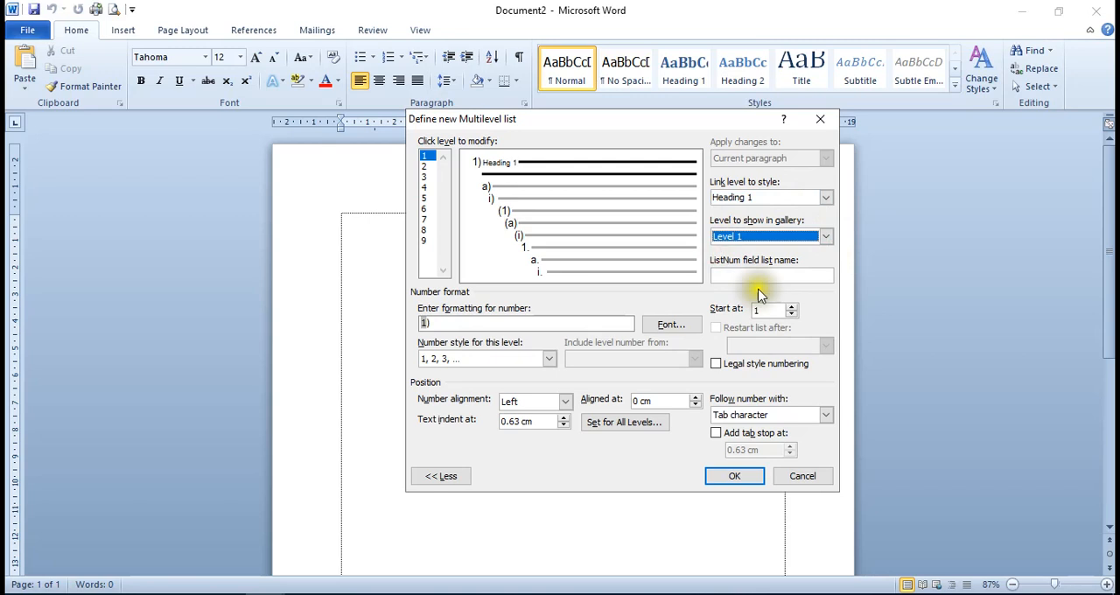
{"action": "left_click", "coordinate": [827, 414]}
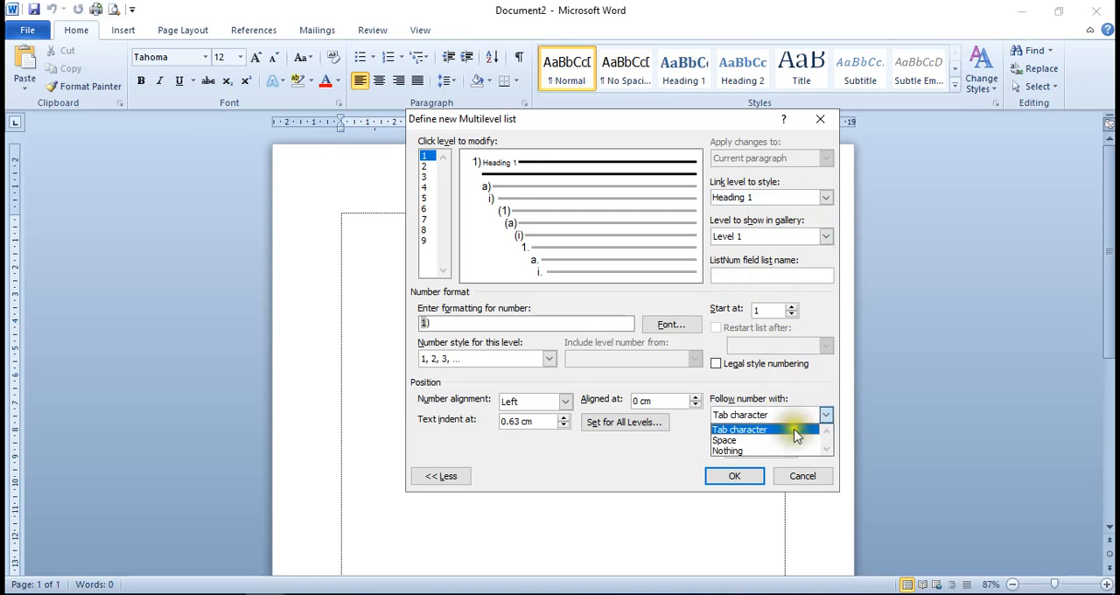
{"action": "left_click", "coordinate": [738, 451]}
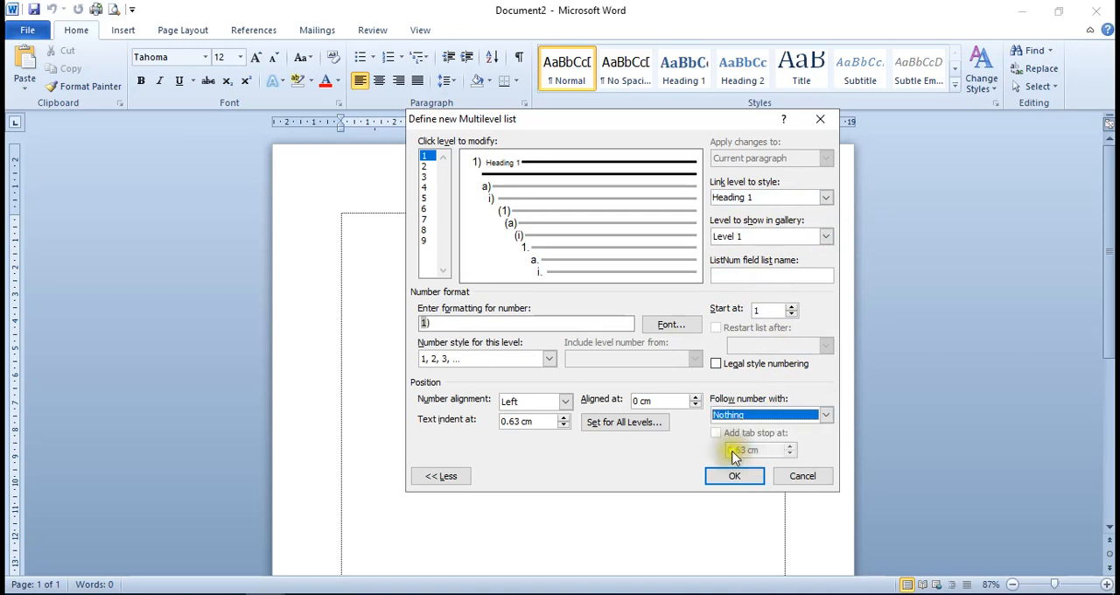
Set the level 1 number format to the word BAB followed by a number in the I, II, III style
{"action": "left_click", "coordinate": [475, 332]}
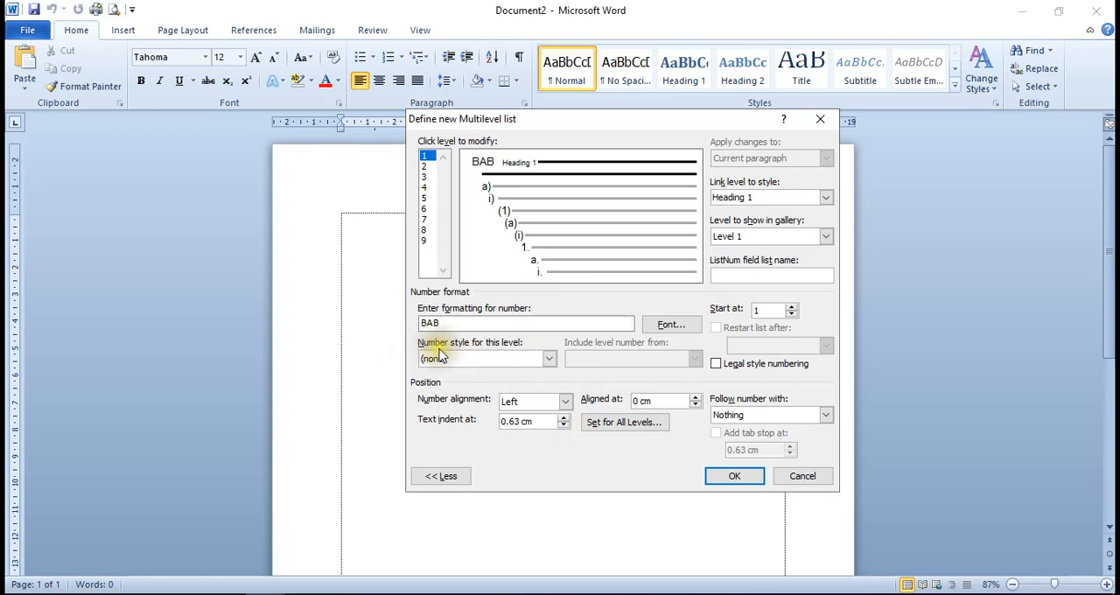
{"action": "left_click", "coordinate": [548, 358]}
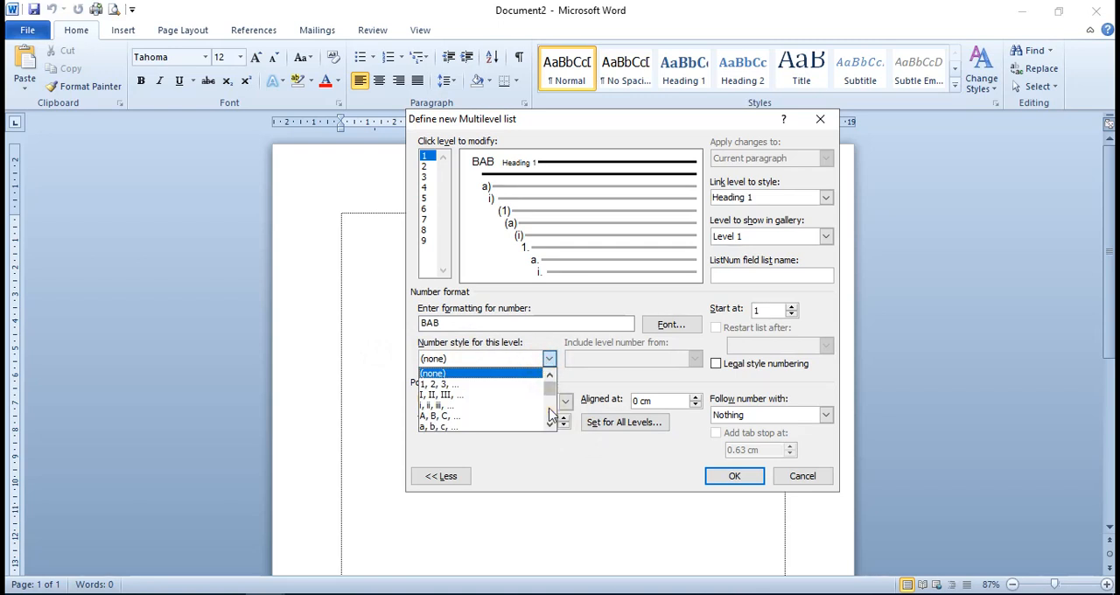
{"action": "left_click", "coordinate": [474, 396]}
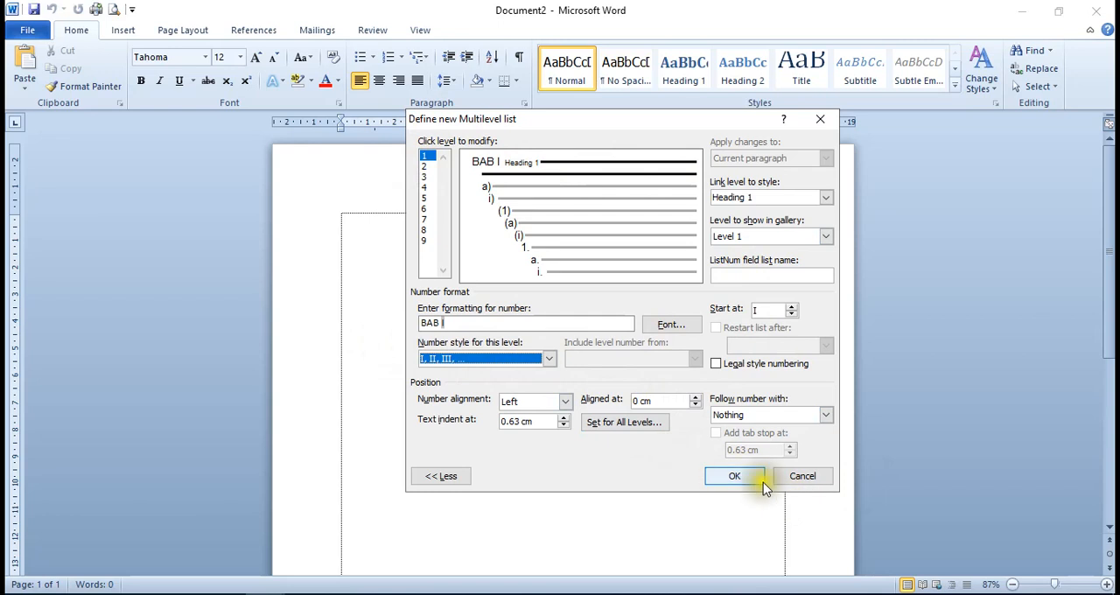
Link list level 2 to Heading 2, show Level 2 in the gallery, and follow the number with a Space
{"action": "left_click", "coordinate": [424, 167]}
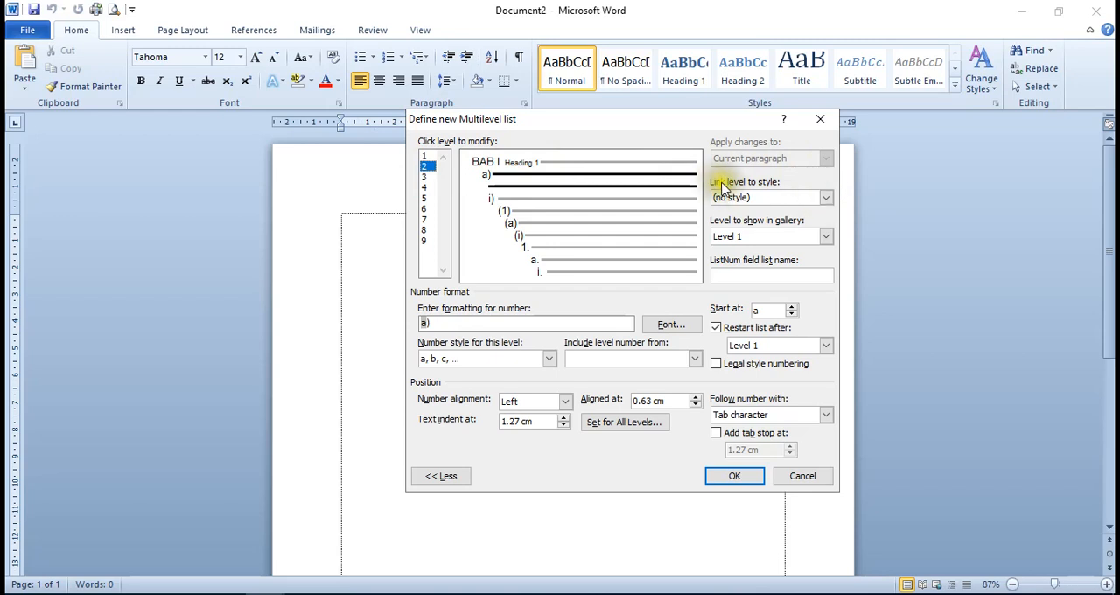
{"action": "left_click", "coordinate": [825, 197]}
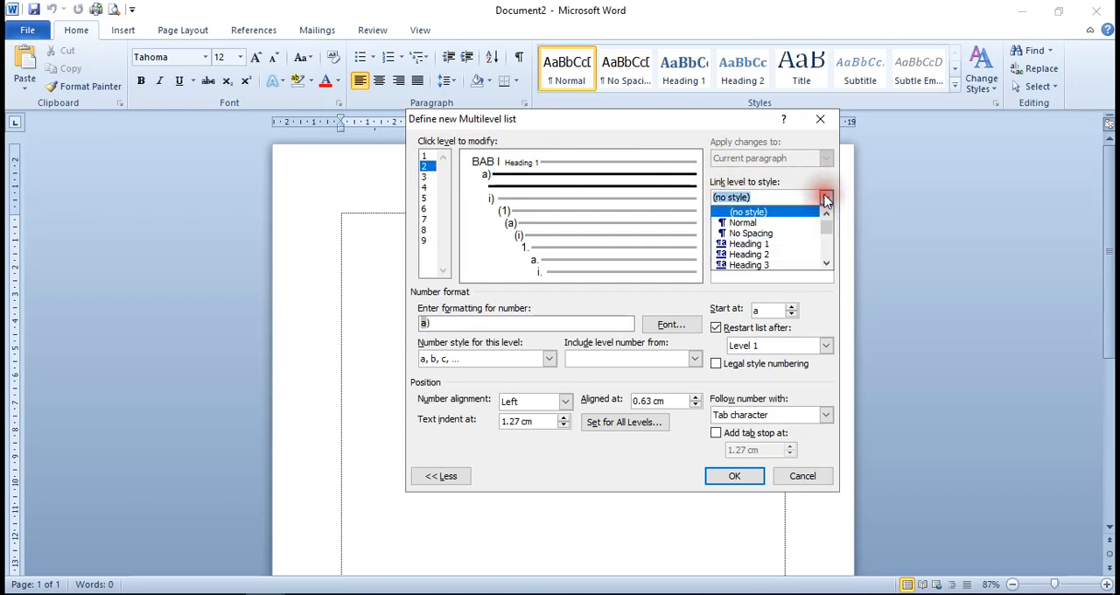
{"action": "left_click", "coordinate": [753, 255]}
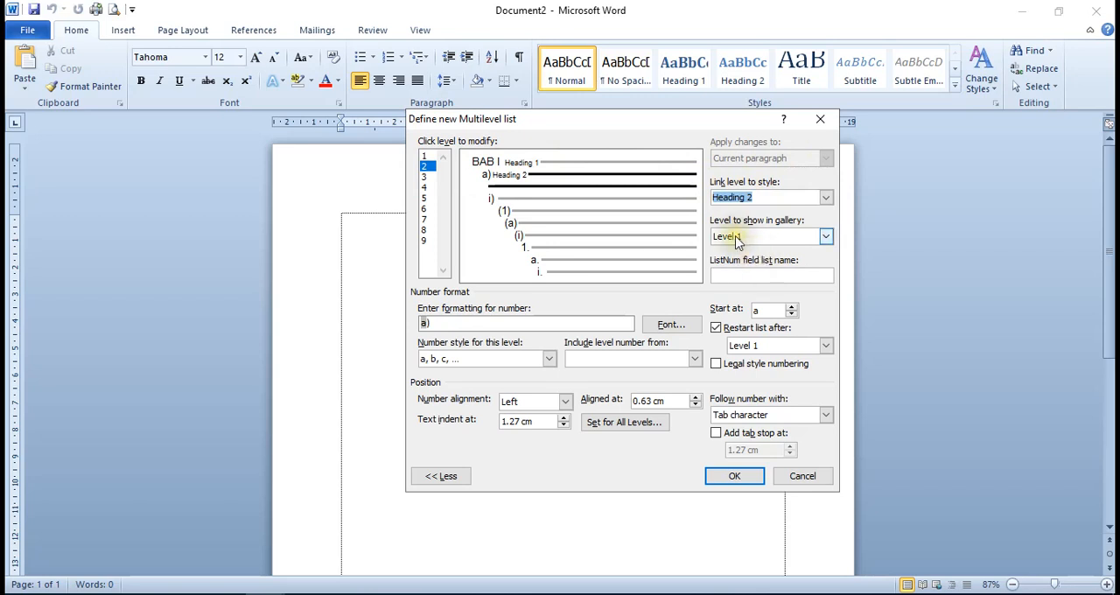
{"action": "left_click", "coordinate": [825, 236]}
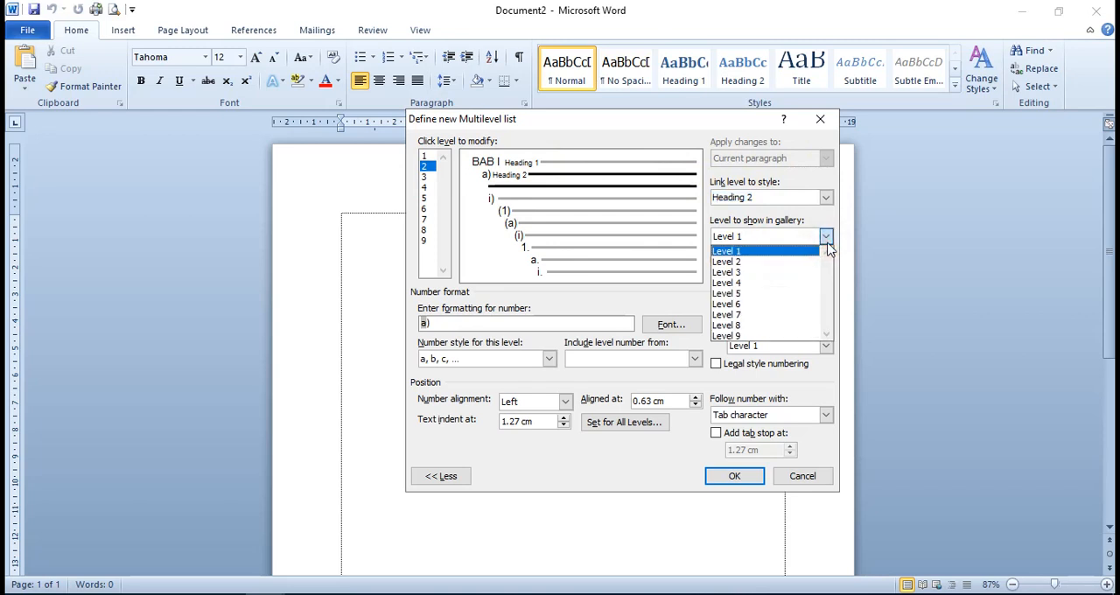
{"action": "left_click", "coordinate": [745, 263]}
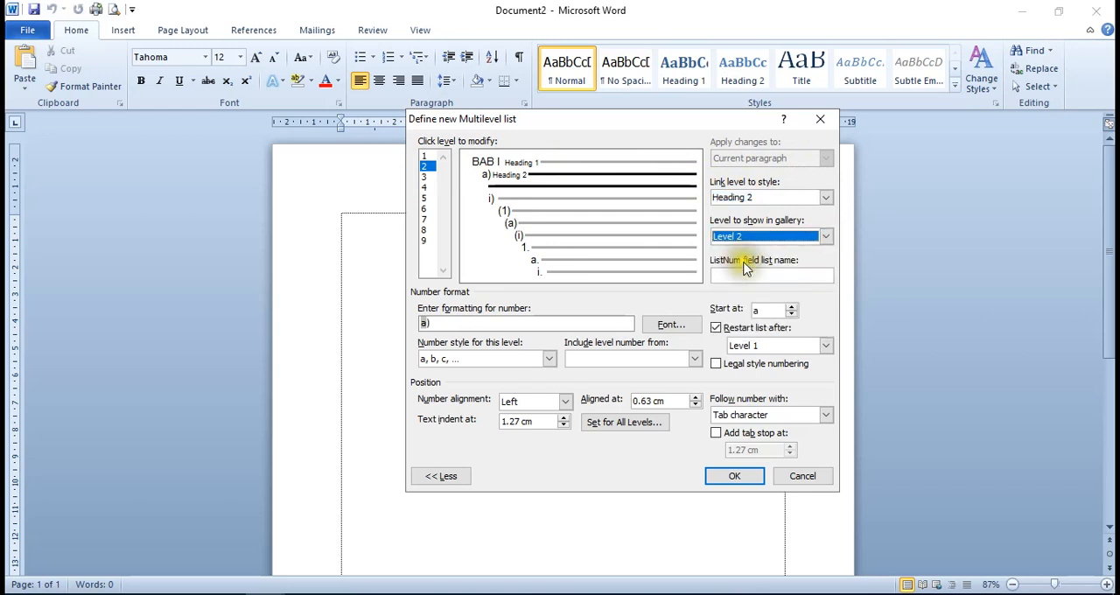
{"action": "left_click", "coordinate": [763, 310]}
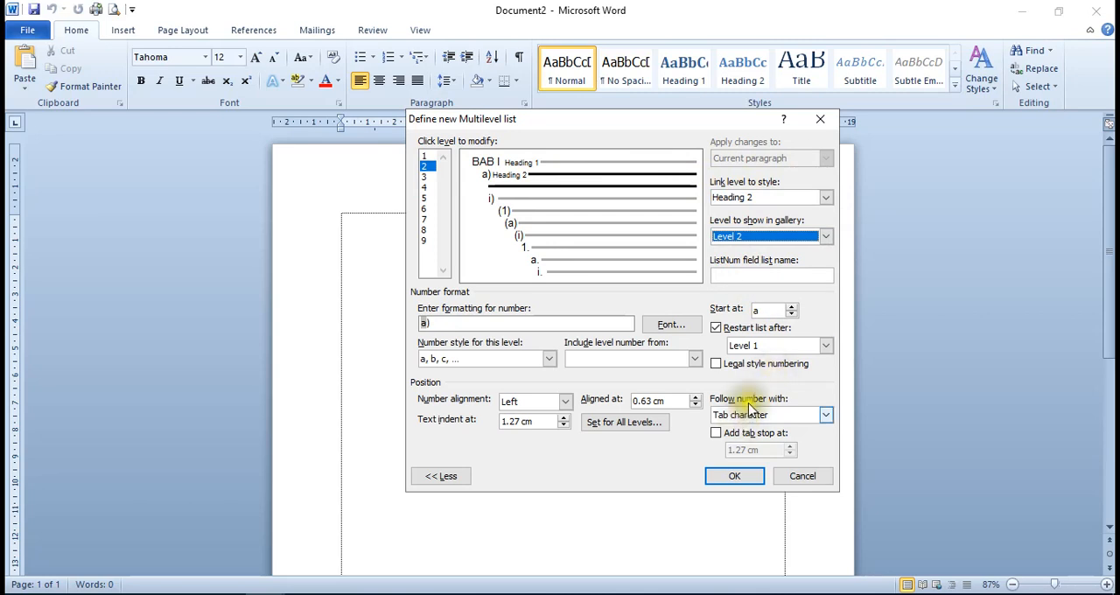
{"action": "left_click", "coordinate": [825, 416]}
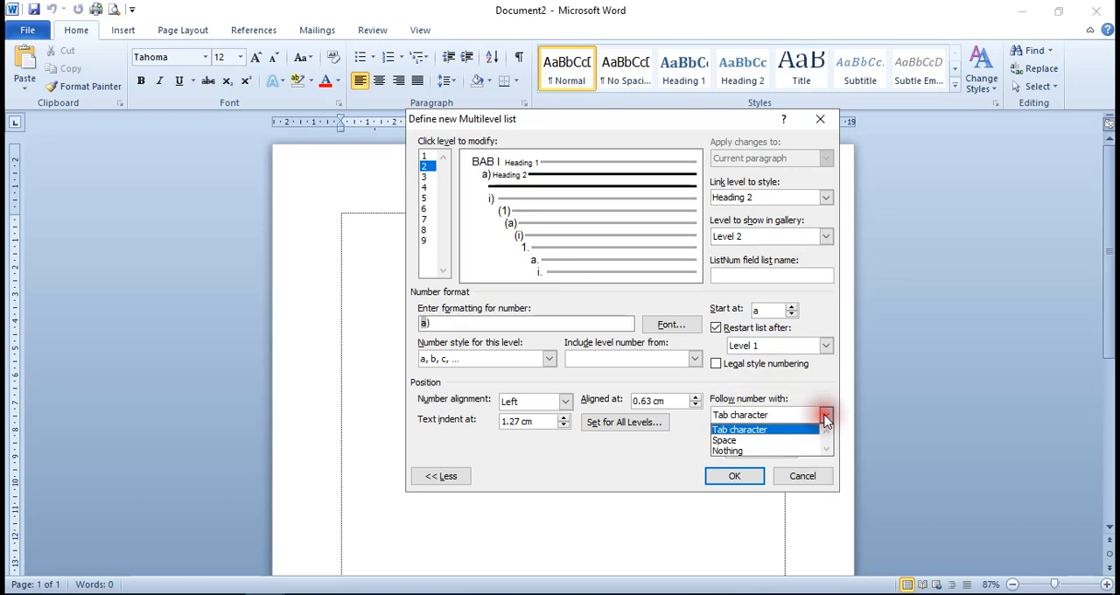
{"action": "left_click", "coordinate": [727, 440]}
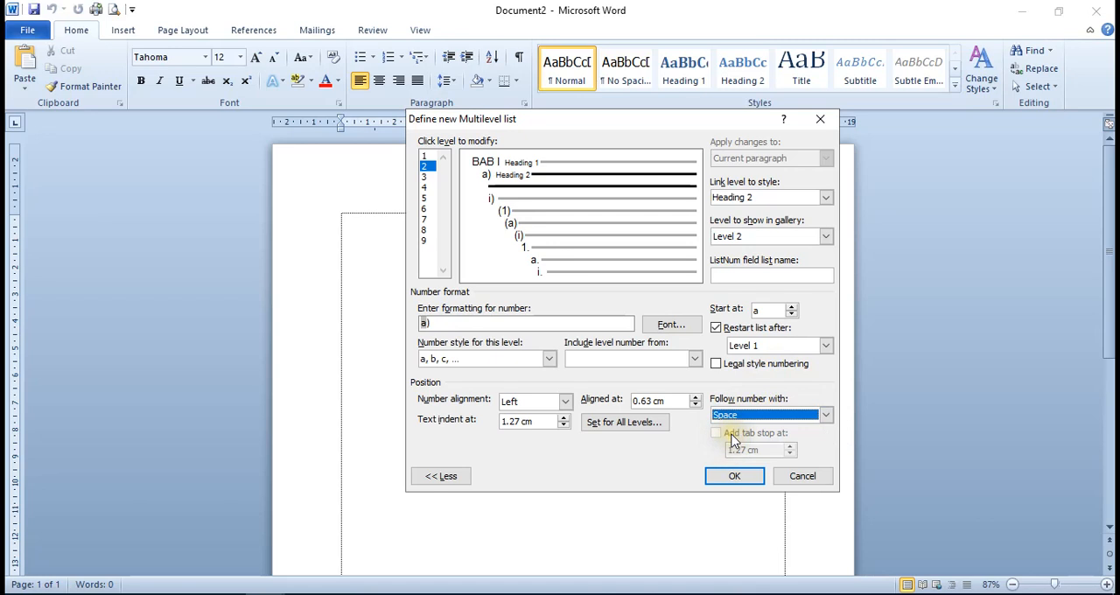
Build the level 2 number format from the Level 1 number, a period and the 1, 2, 3 style, with legal style numbering enabled
{"action": "left_click", "coordinate": [459, 326]}
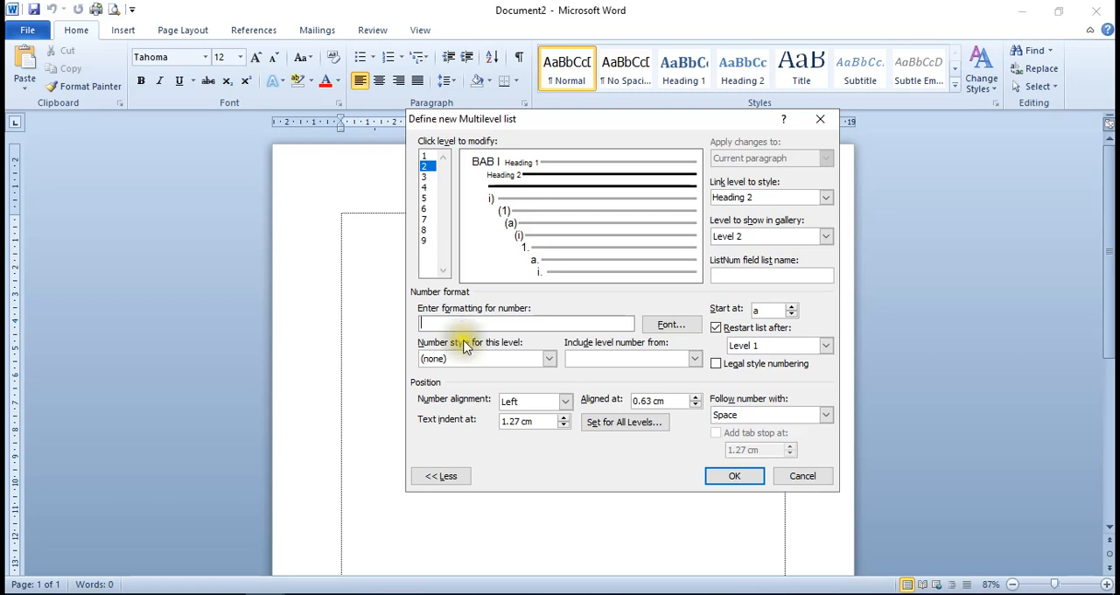
{"action": "left_click", "coordinate": [585, 355]}
{"action": "left_click", "coordinate": [694, 360]}
{"action": "left_click", "coordinate": [652, 373]}
{"action": "type", "text": "."}
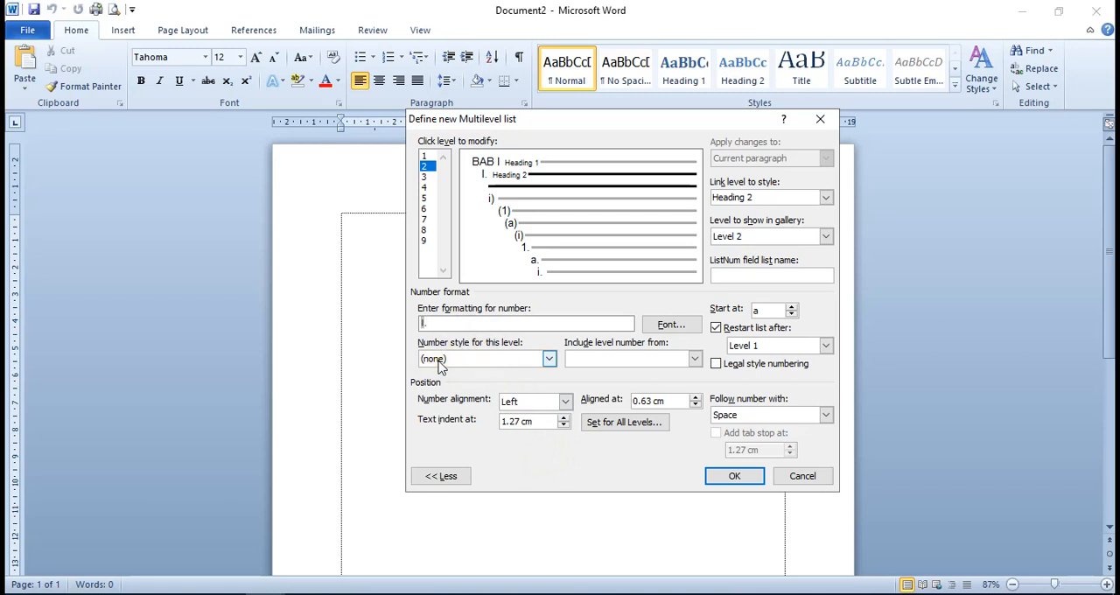
{"action": "left_click", "coordinate": [549, 360]}
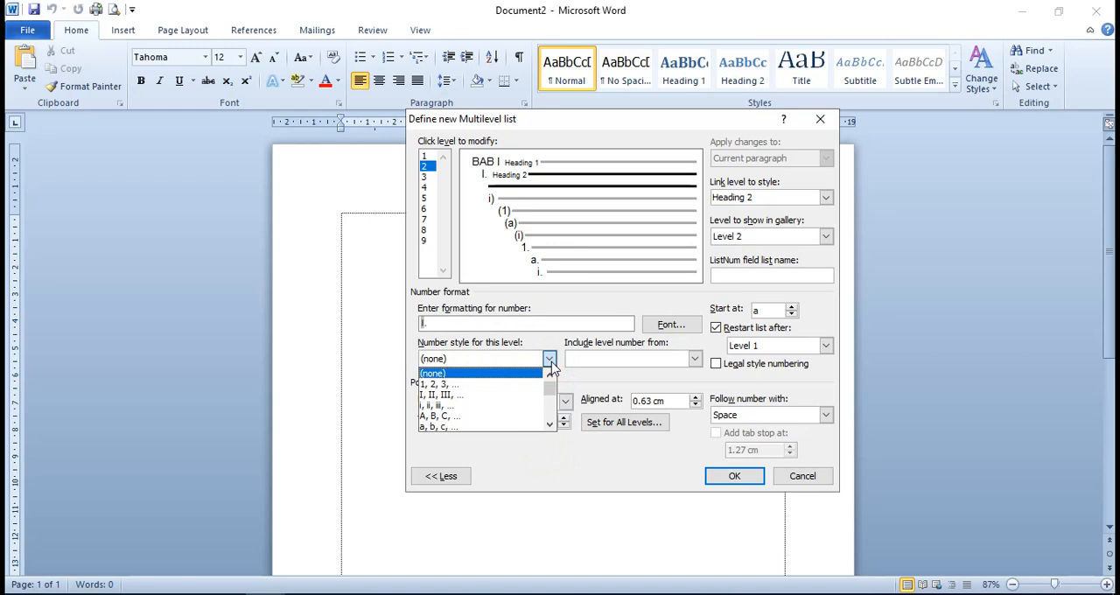
{"action": "left_click", "coordinate": [443, 385]}
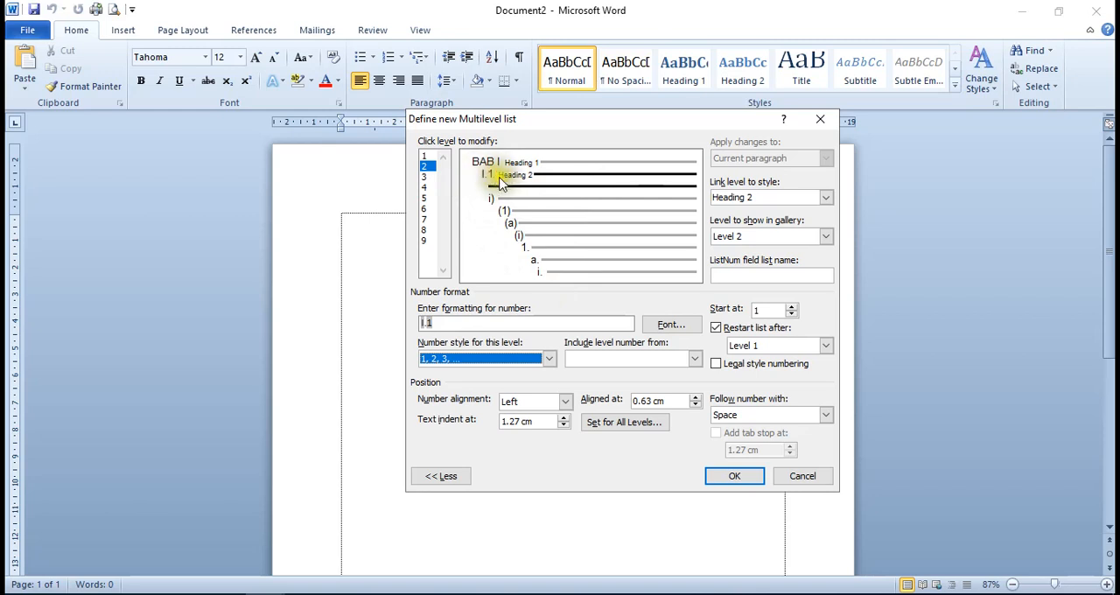
{"action": "left_click", "coordinate": [716, 364]}
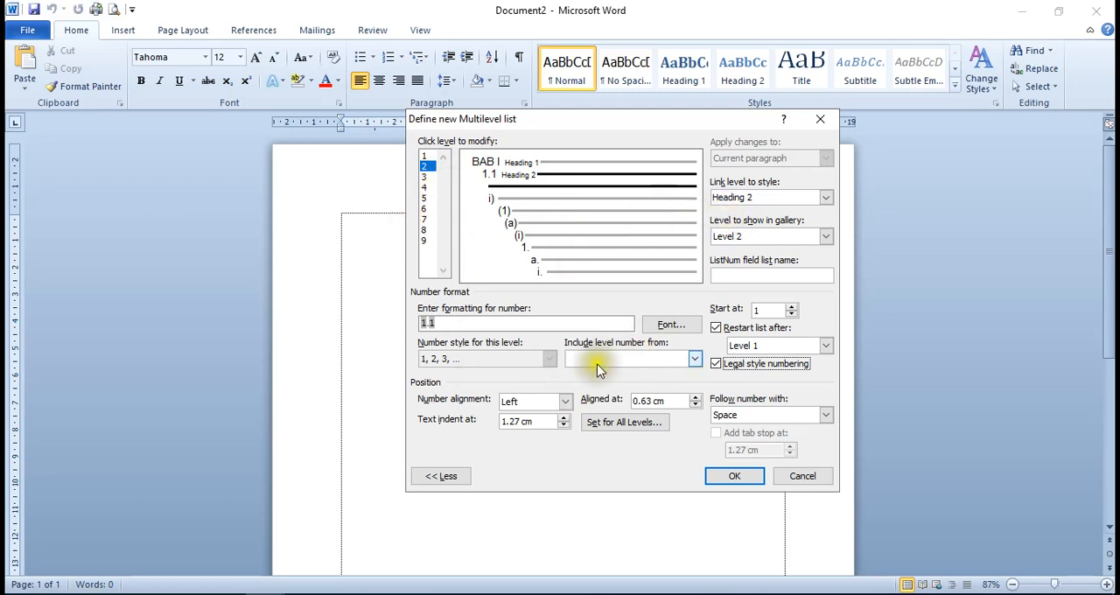
Link list level 3 to Heading 3, show Level 3 in the gallery, and follow the number with a Space
{"action": "left_click", "coordinate": [424, 178]}
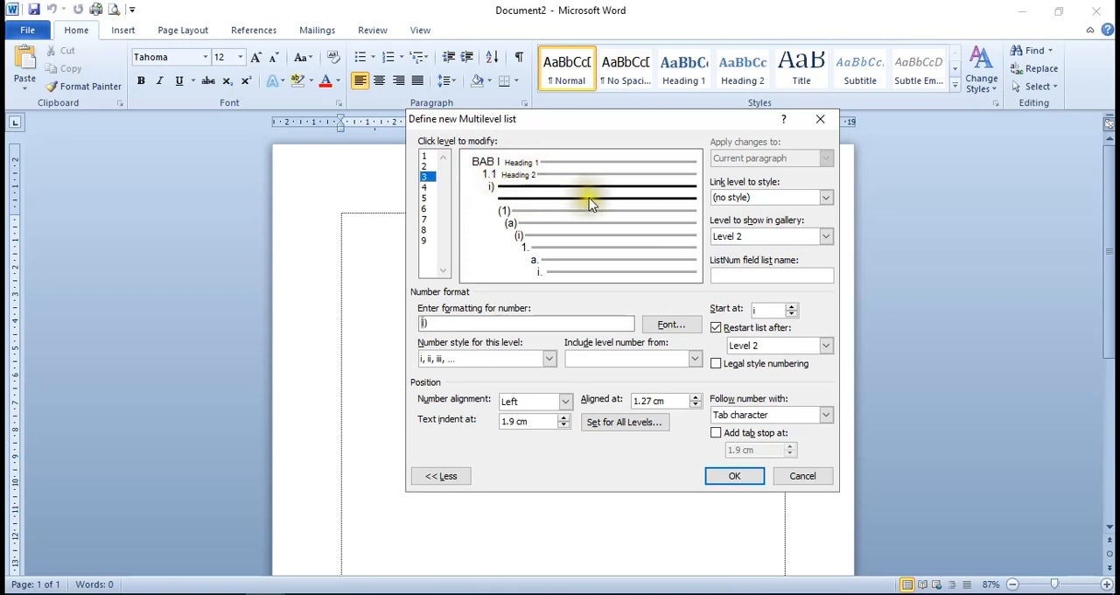
{"action": "left_click", "coordinate": [426, 178]}
{"action": "left_click", "coordinate": [825, 199]}
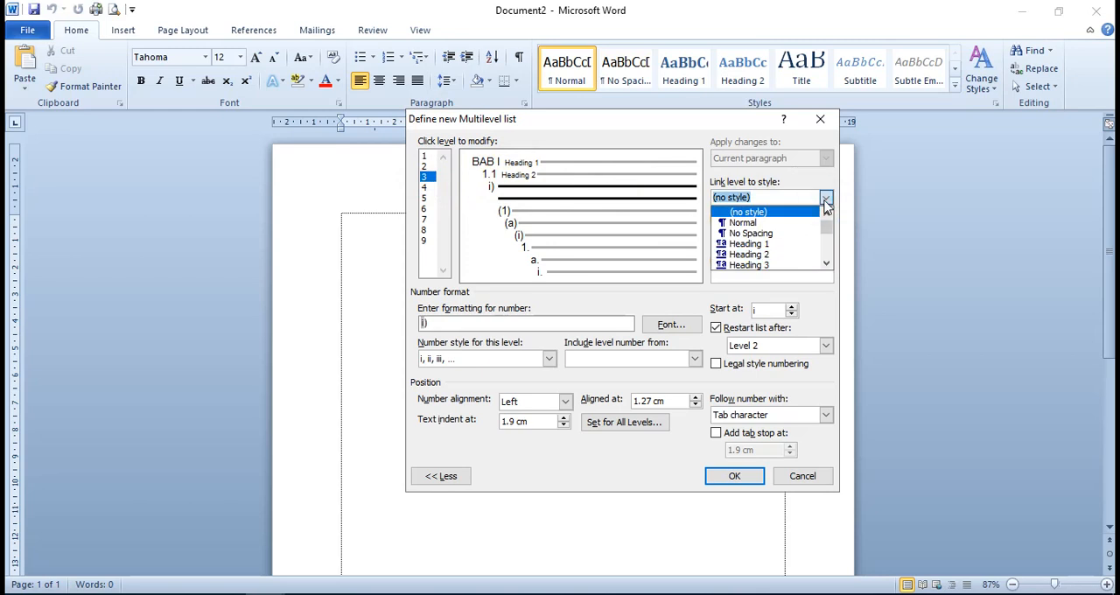
{"action": "left_click", "coordinate": [781, 266]}
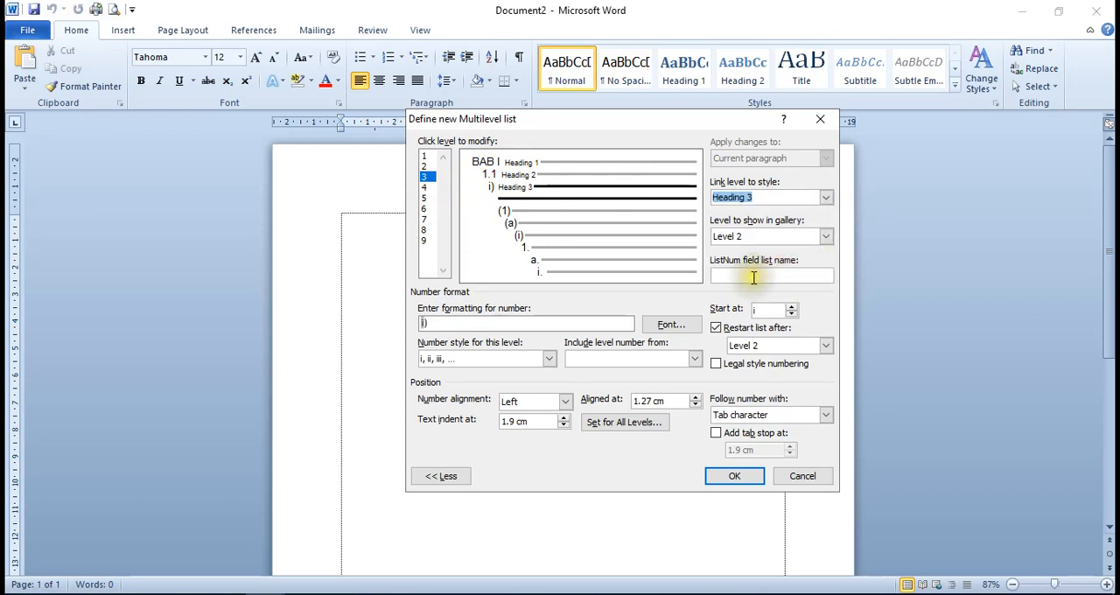
{"action": "left_click", "coordinate": [826, 237]}
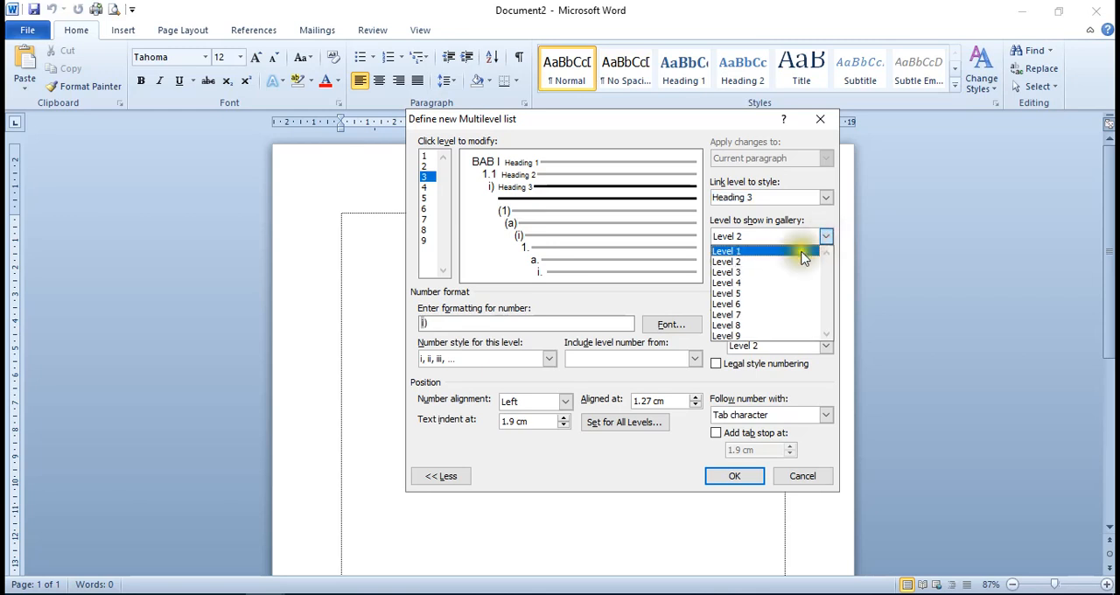
{"action": "left_click", "coordinate": [746, 280]}
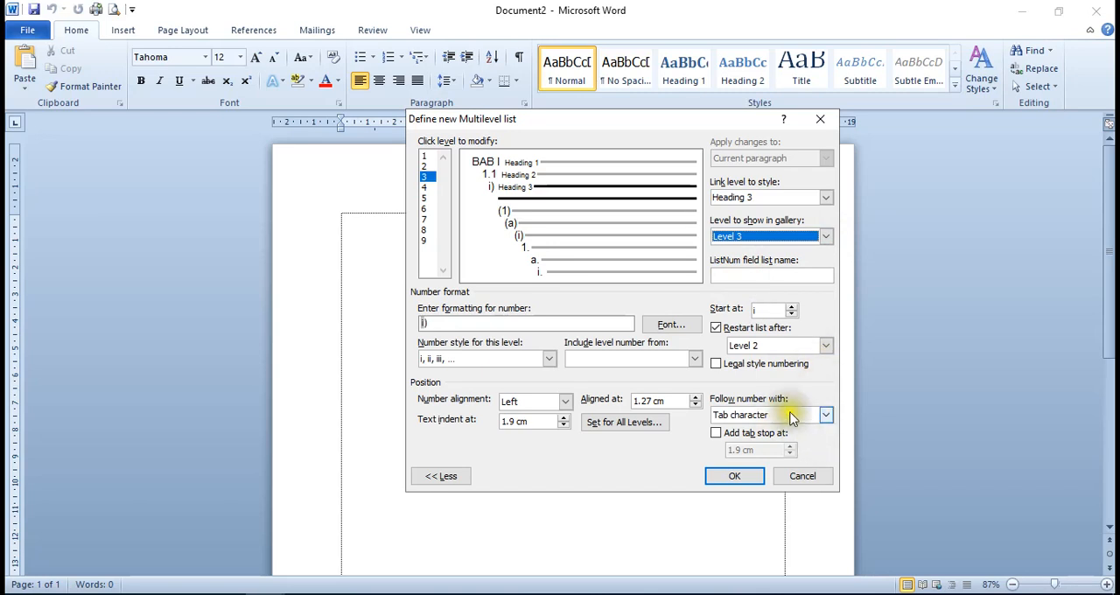
{"action": "left_click", "coordinate": [825, 415]}
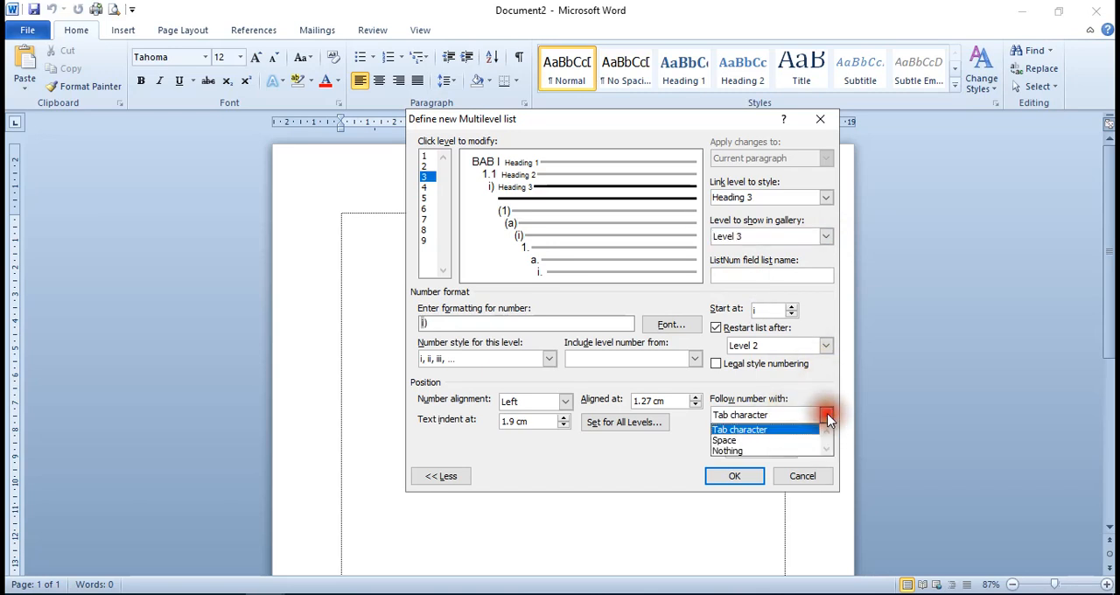
{"action": "left_click", "coordinate": [721, 441]}
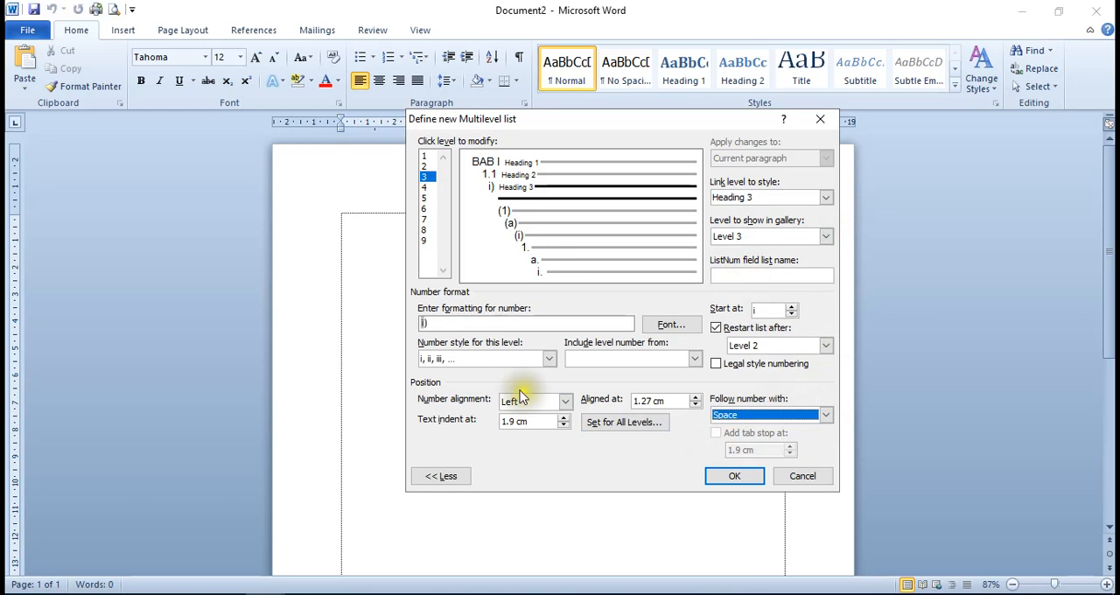
Build the level 3 number format from Level 1, Level 2 and a 1, 2, 3 style number separated by periods, with legal style numbering, and apply the list
{"action": "left_click", "coordinate": [444, 322]}
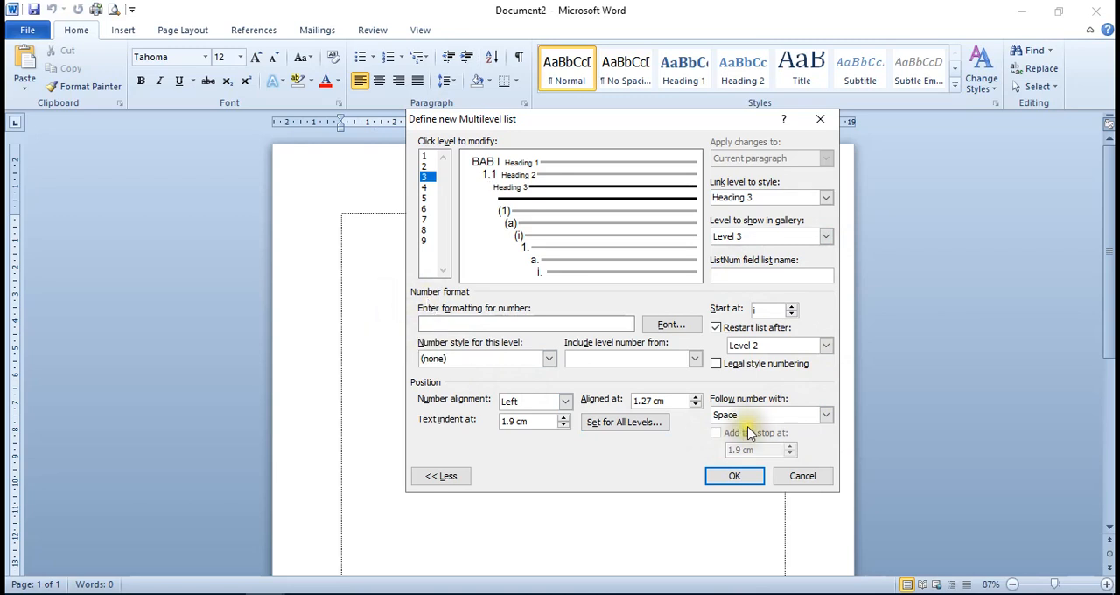
{"action": "left_click", "coordinate": [694, 359]}
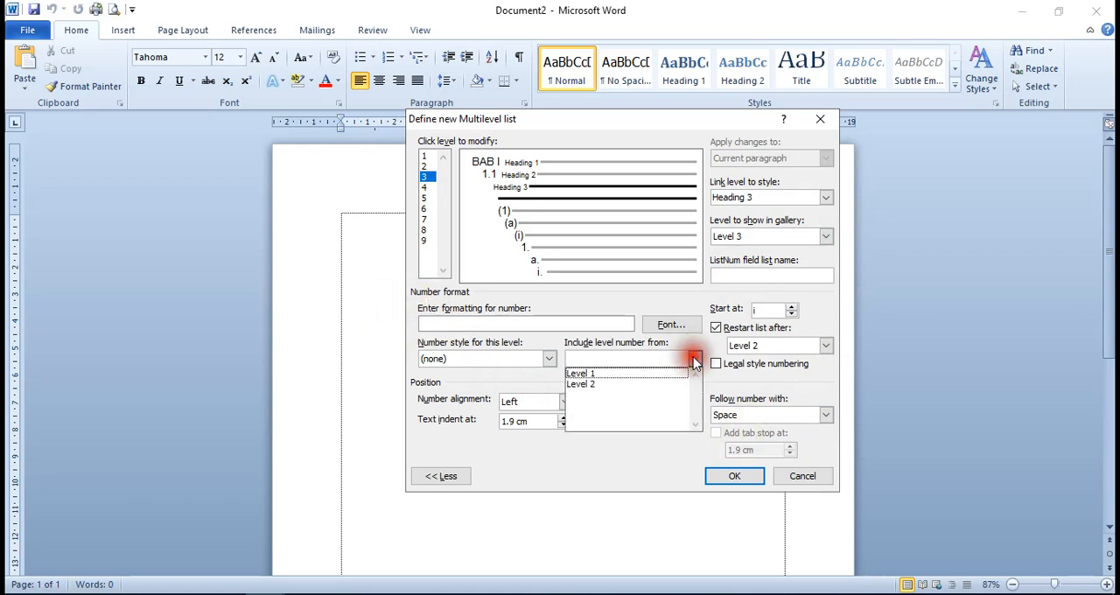
{"action": "left_click", "coordinate": [594, 374]}
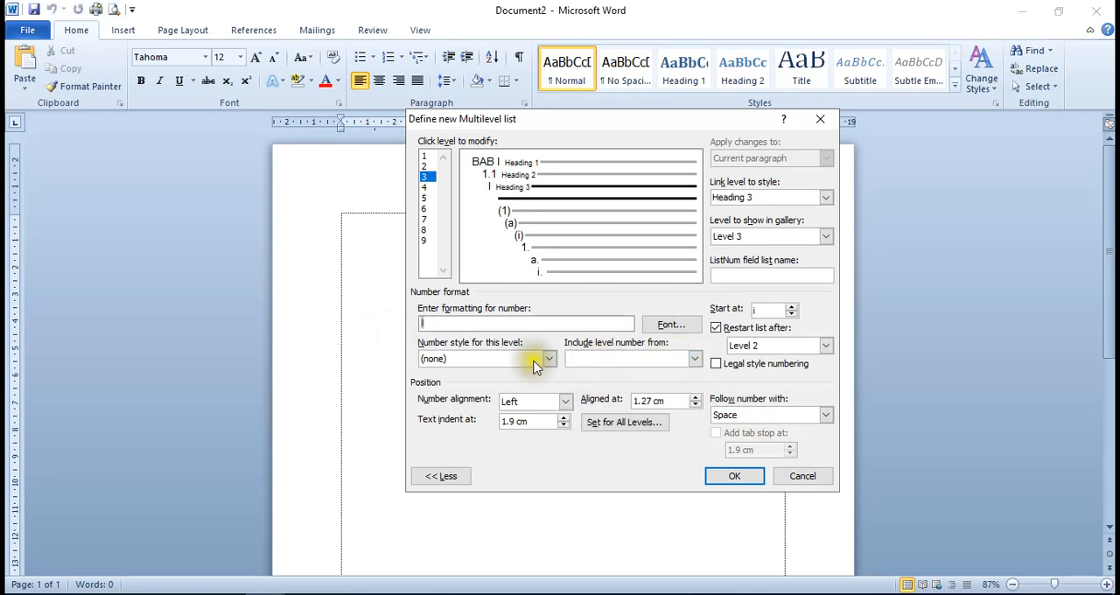
{"action": "left_click", "coordinate": [447, 329]}
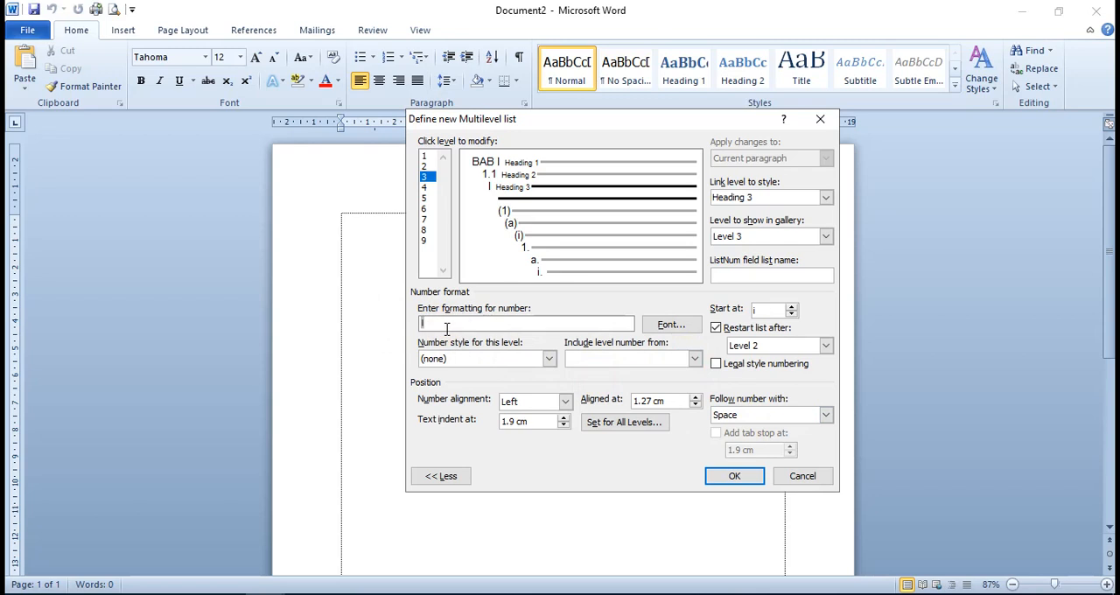
{"action": "type", "text": "."}
{"action": "left_click", "coordinate": [695, 362]}
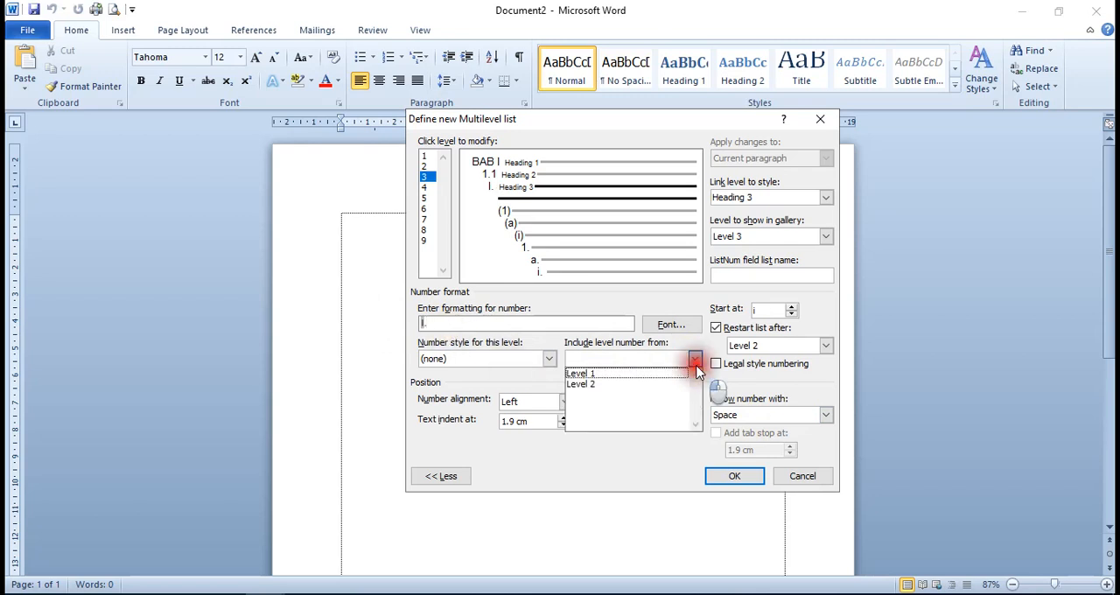
{"action": "left_click", "coordinate": [623, 385]}
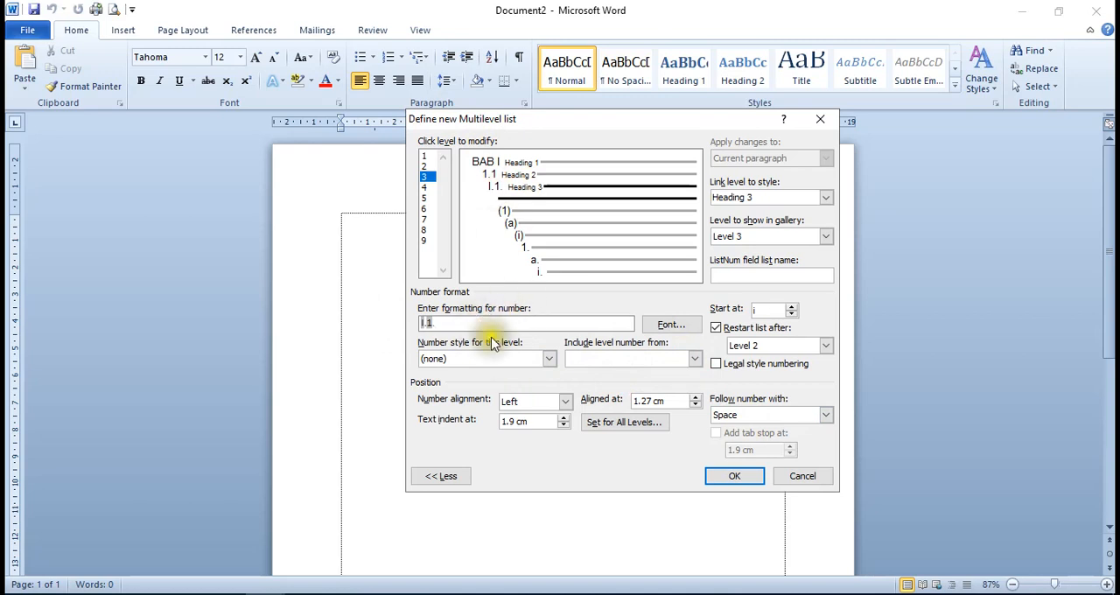
{"action": "left_click", "coordinate": [548, 359]}
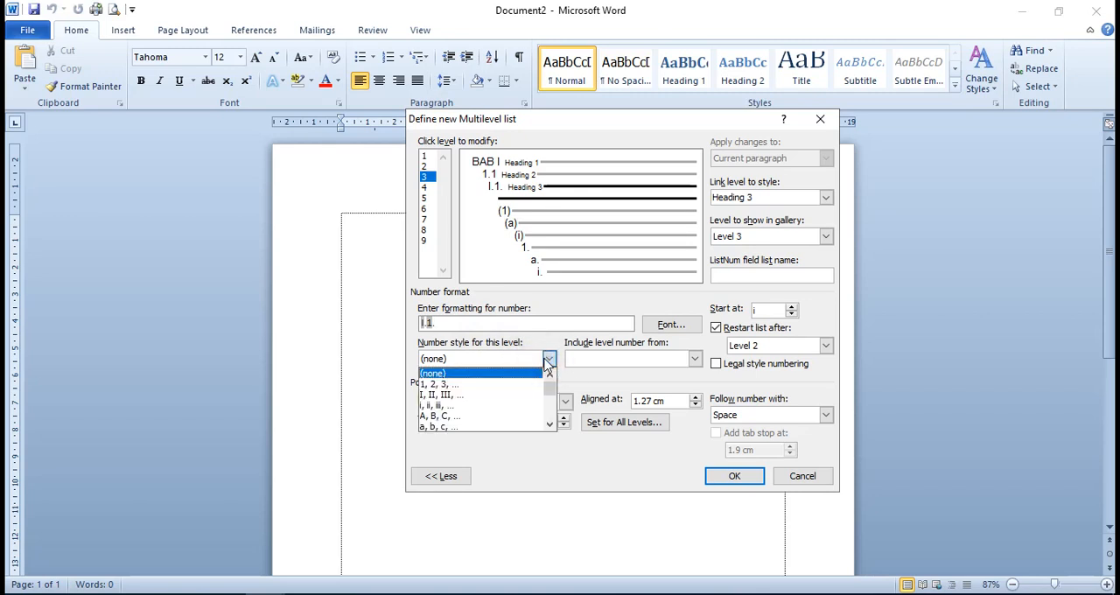
{"action": "left_click", "coordinate": [442, 385]}
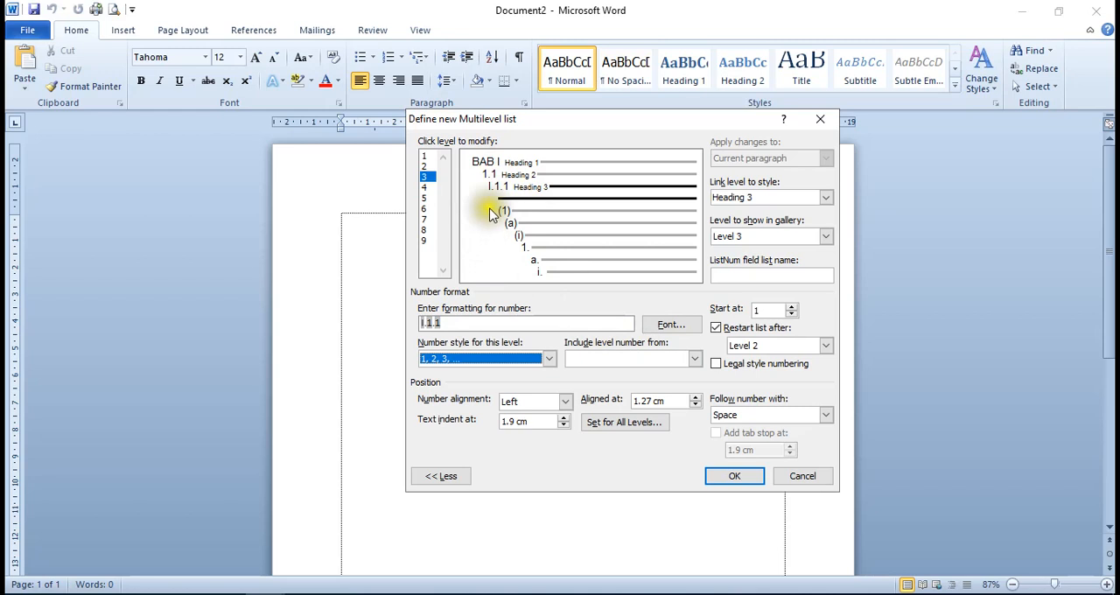
{"action": "left_click", "coordinate": [717, 364]}
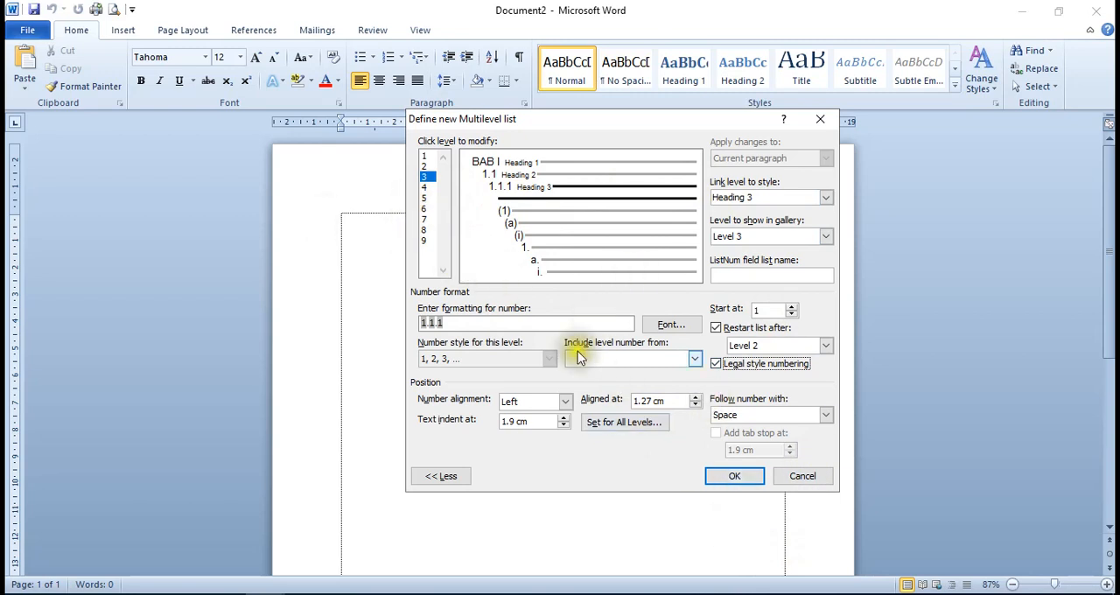
{"action": "left_click", "coordinate": [733, 476]}
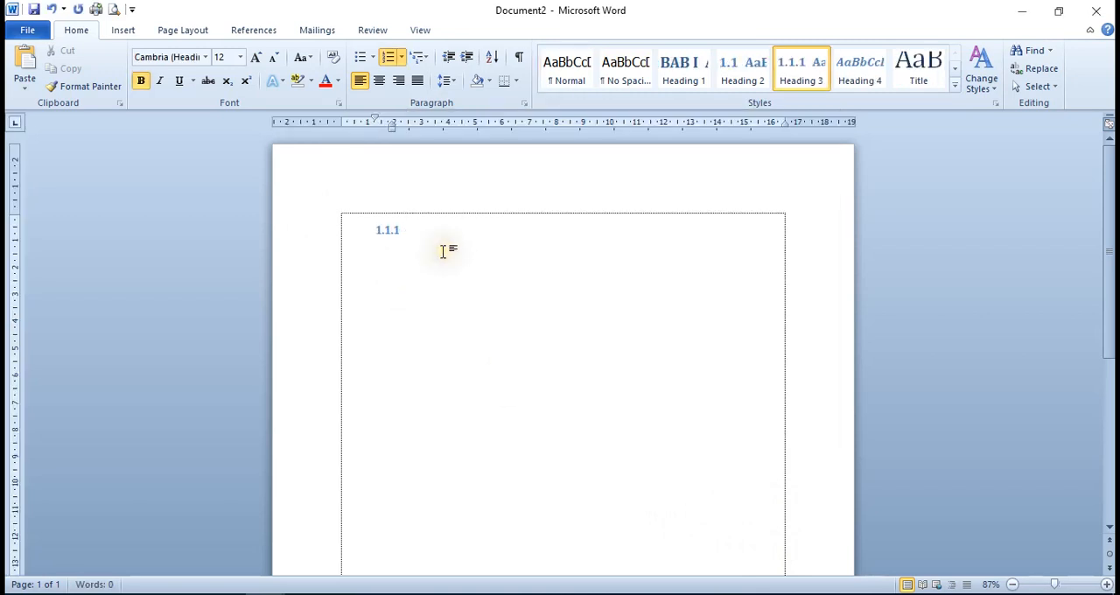
Create five chapter headings, BAB I to BAB V, on separate lines using the Heading 1 style
{"action": "left_click", "coordinate": [374, 254]}
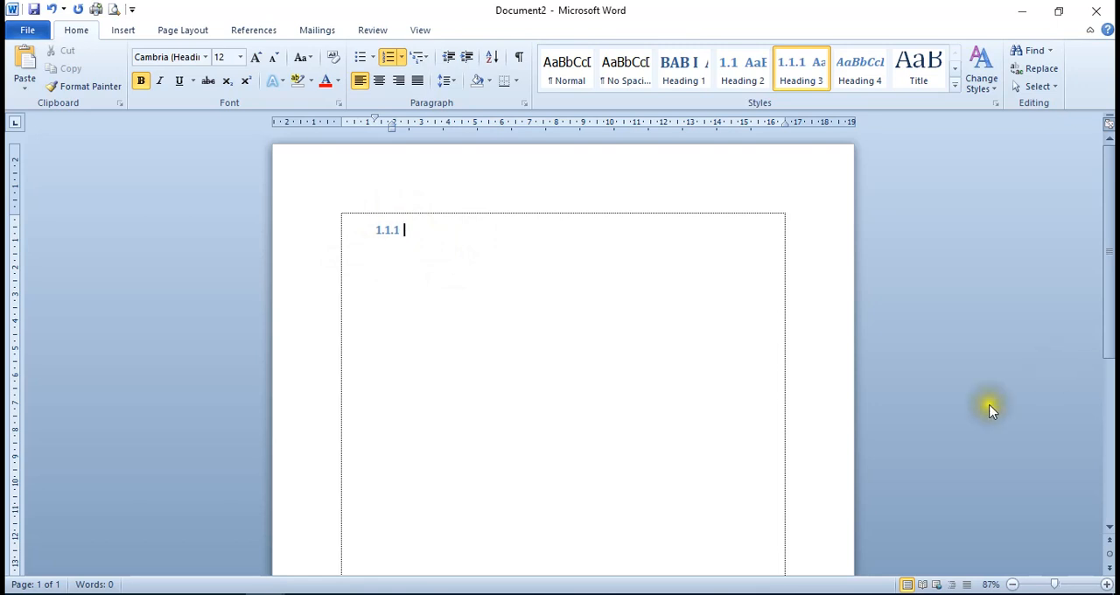
{"action": "left_click", "coordinate": [687, 80]}
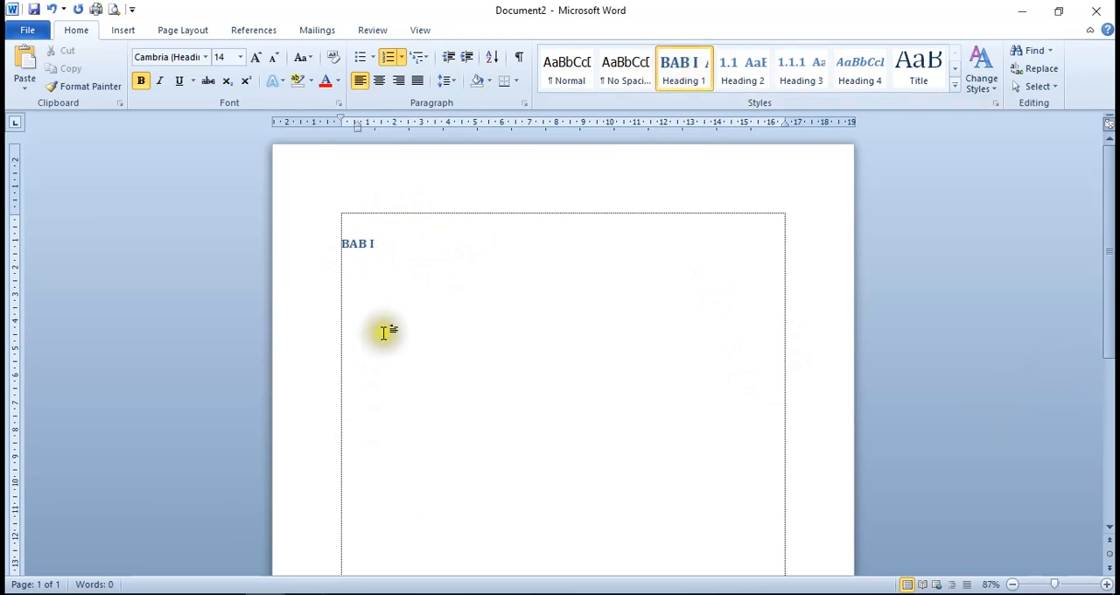
{"action": "left_click", "coordinate": [347, 280]}
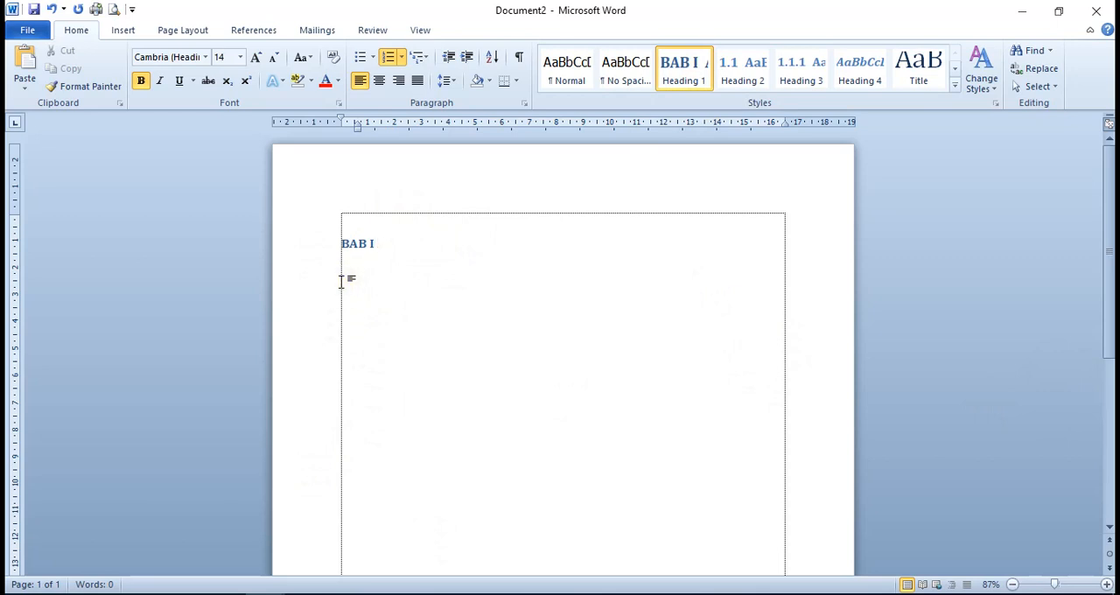
{"action": "left_click", "coordinate": [393, 320]}
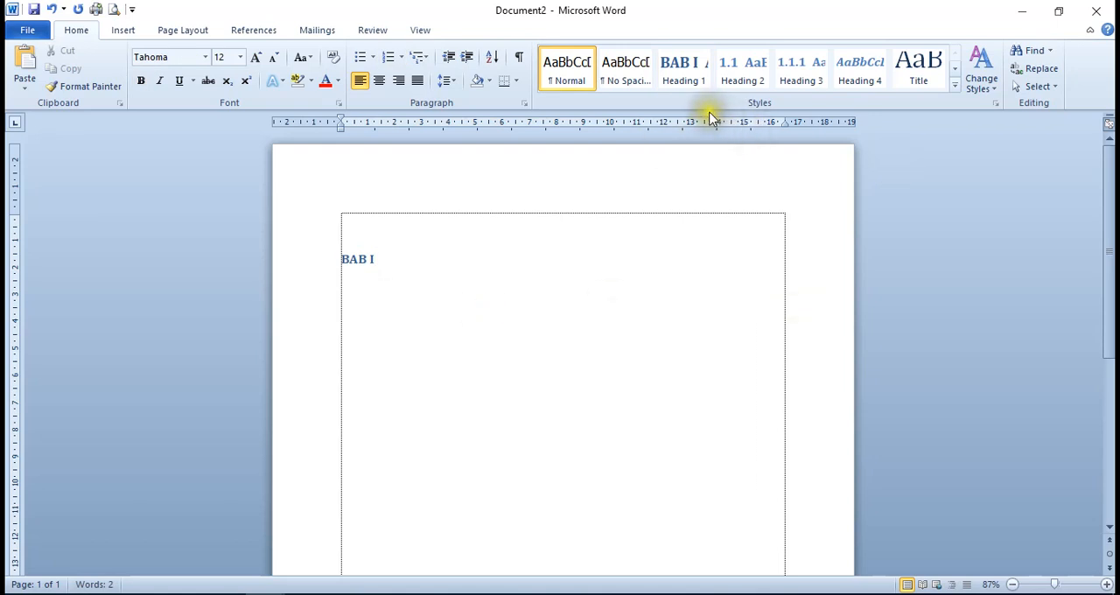
{"action": "left_click", "coordinate": [684, 73]}
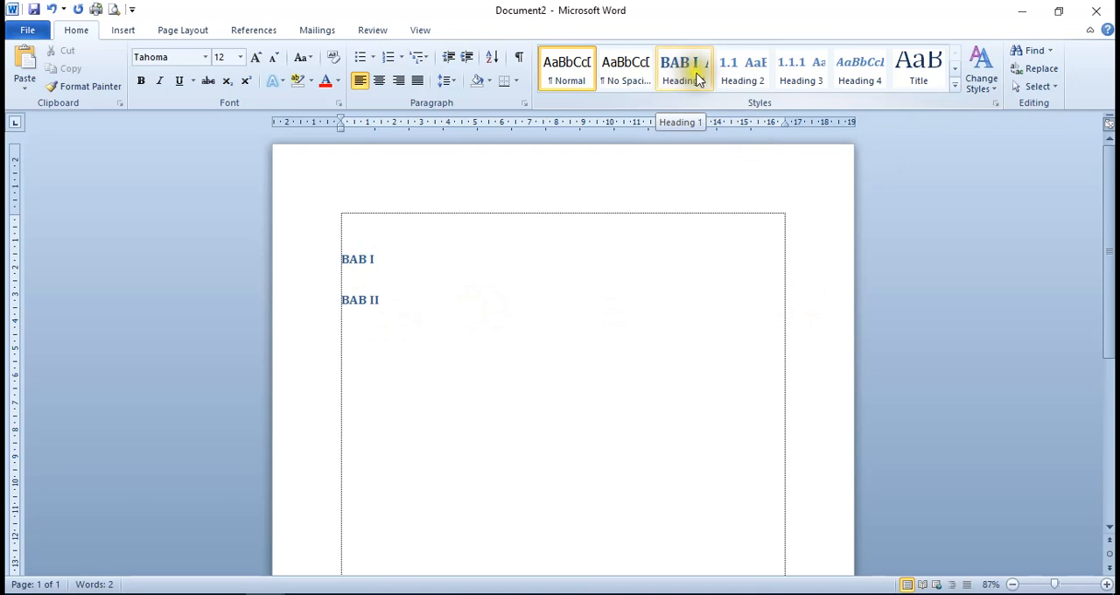
{"action": "left_click", "coordinate": [688, 78]}
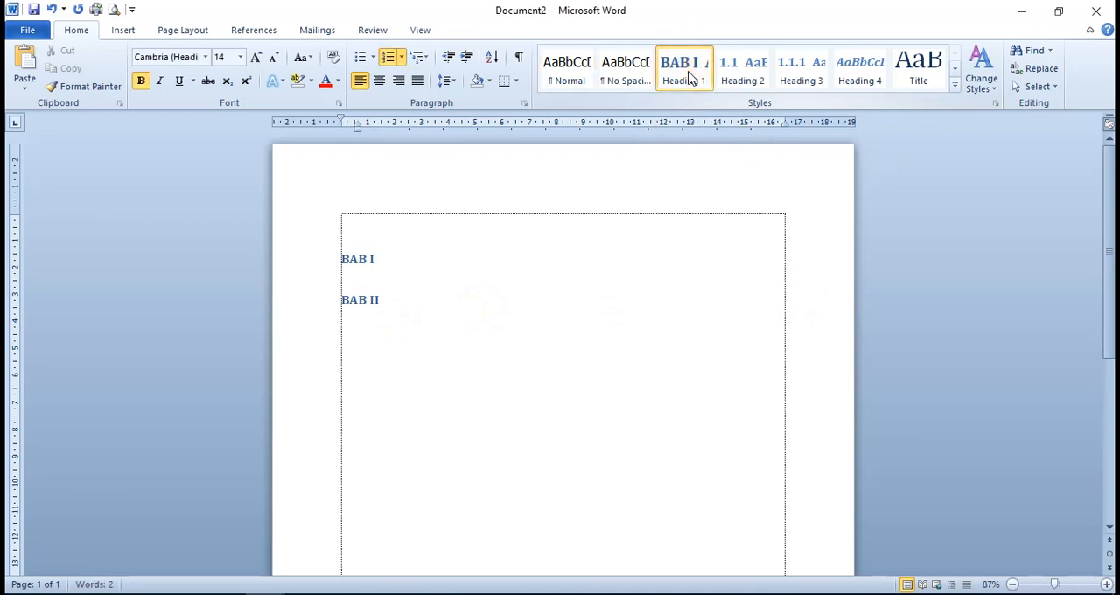
{"action": "key", "text": "Return"}
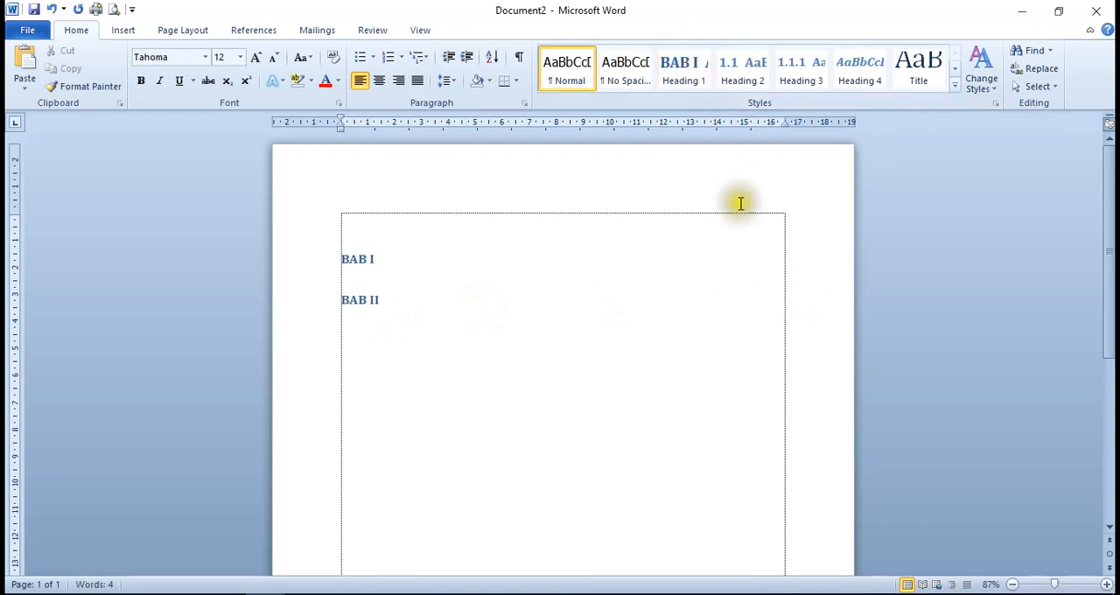
{"action": "left_click", "coordinate": [684, 75]}
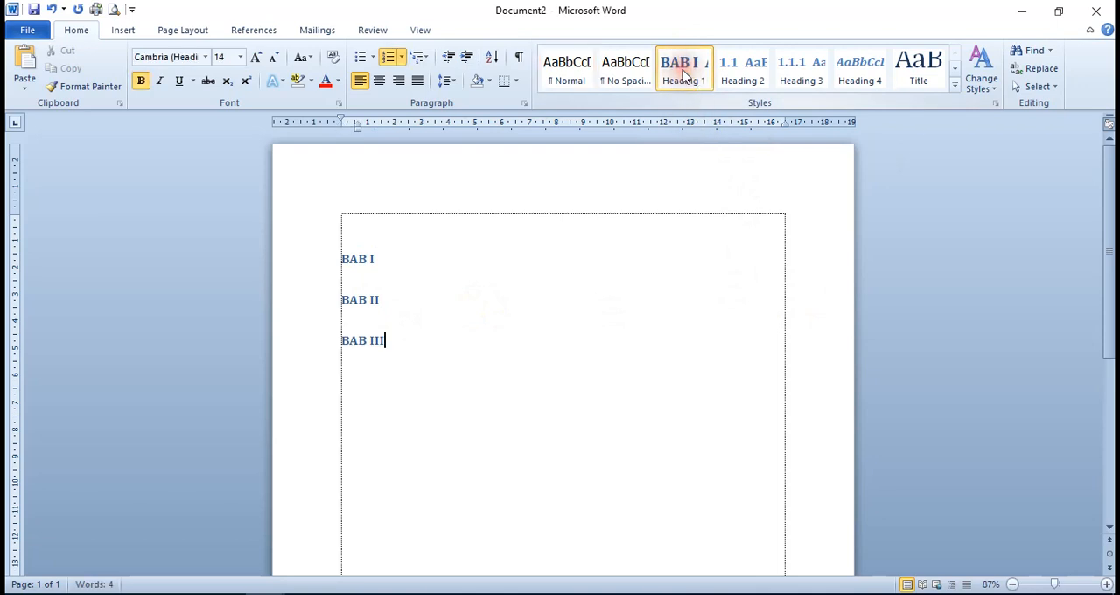
{"action": "key", "text": "Return"}
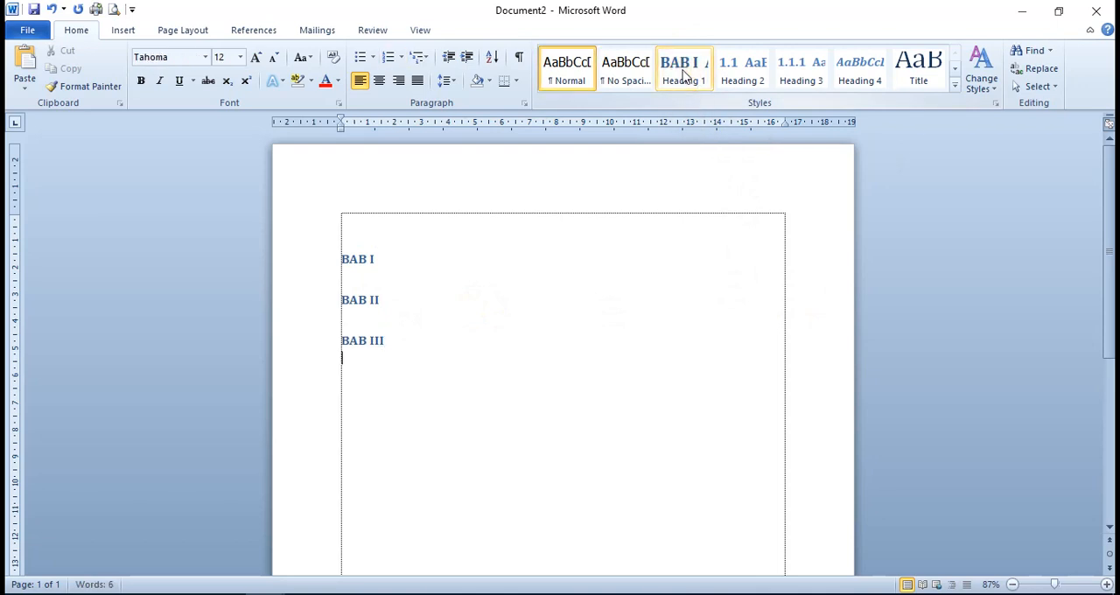
{"action": "left_click", "coordinate": [684, 75]}
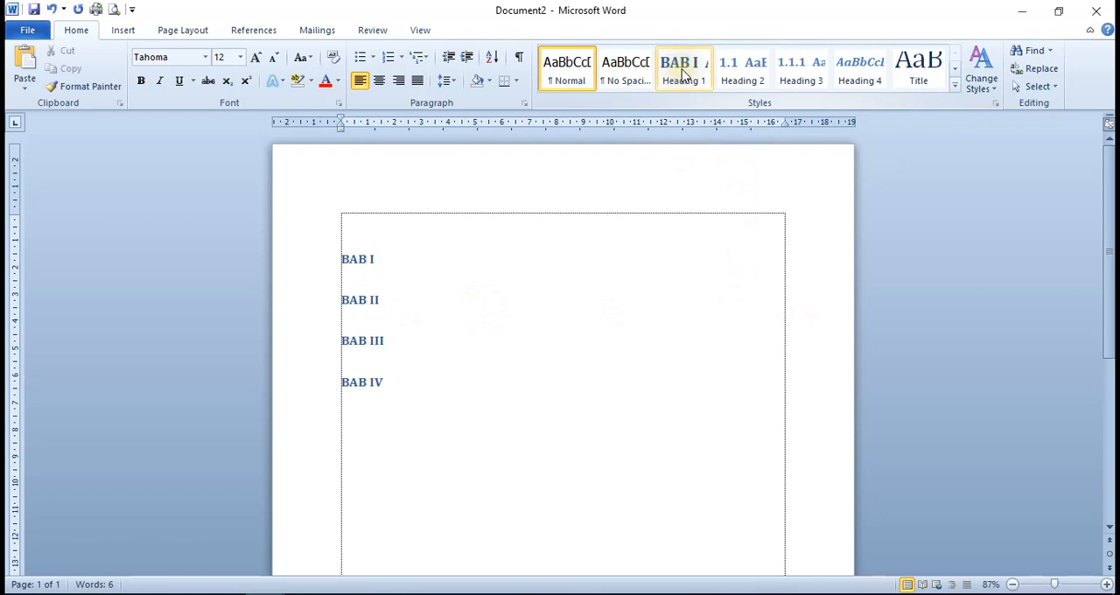
{"action": "key", "text": "Return"}
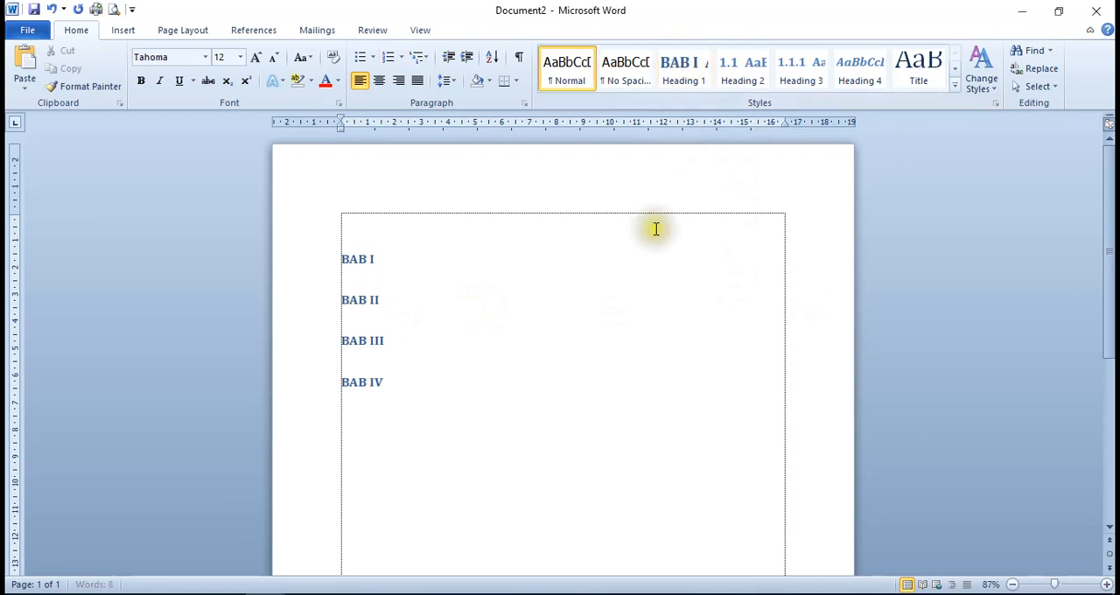
{"action": "left_click", "coordinate": [673, 88]}
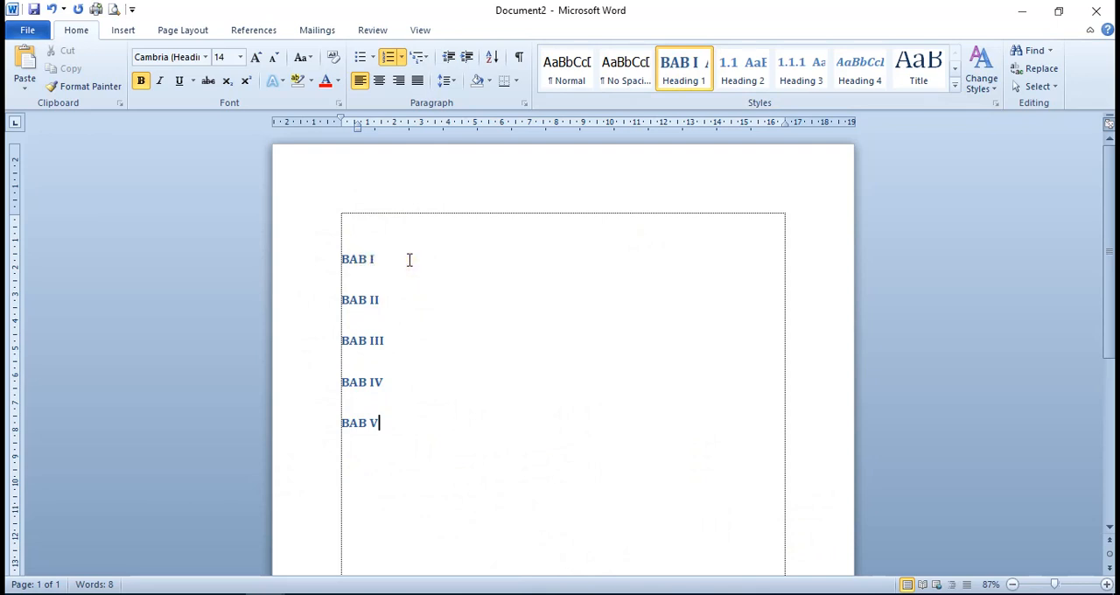
Add three subchapter lines, 1.1 to 1.3, below BAB I using the Heading 2 style
{"action": "left_click", "coordinate": [408, 260]}
{"action": "key", "text": "Return"}
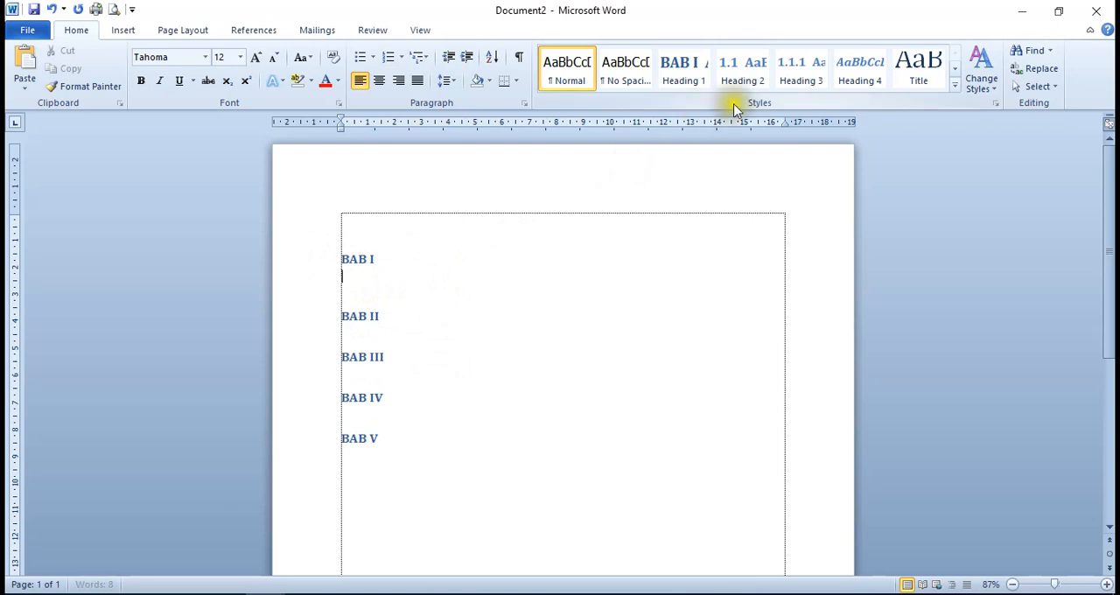
{"action": "left_click", "coordinate": [750, 81]}
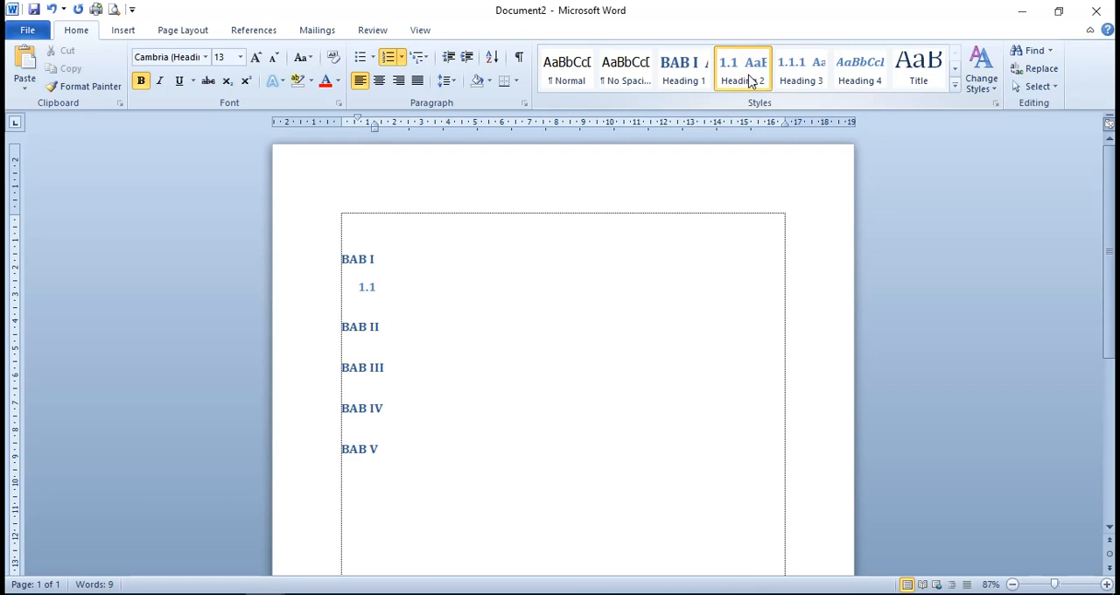
{"action": "key", "text": "Return"}
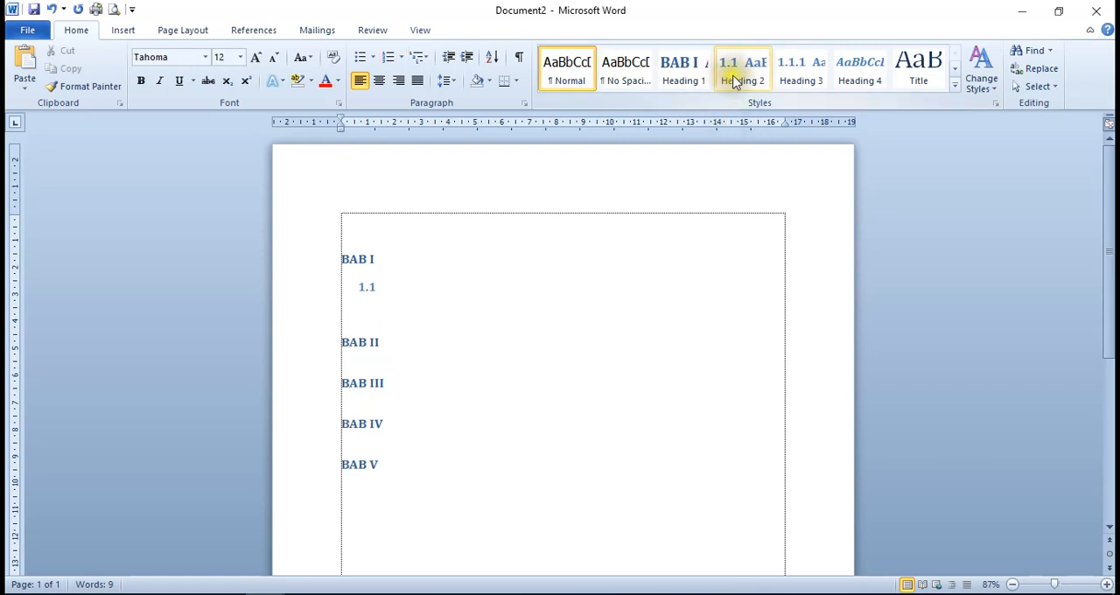
{"action": "left_click", "coordinate": [735, 81]}
{"action": "key", "text": "Return"}
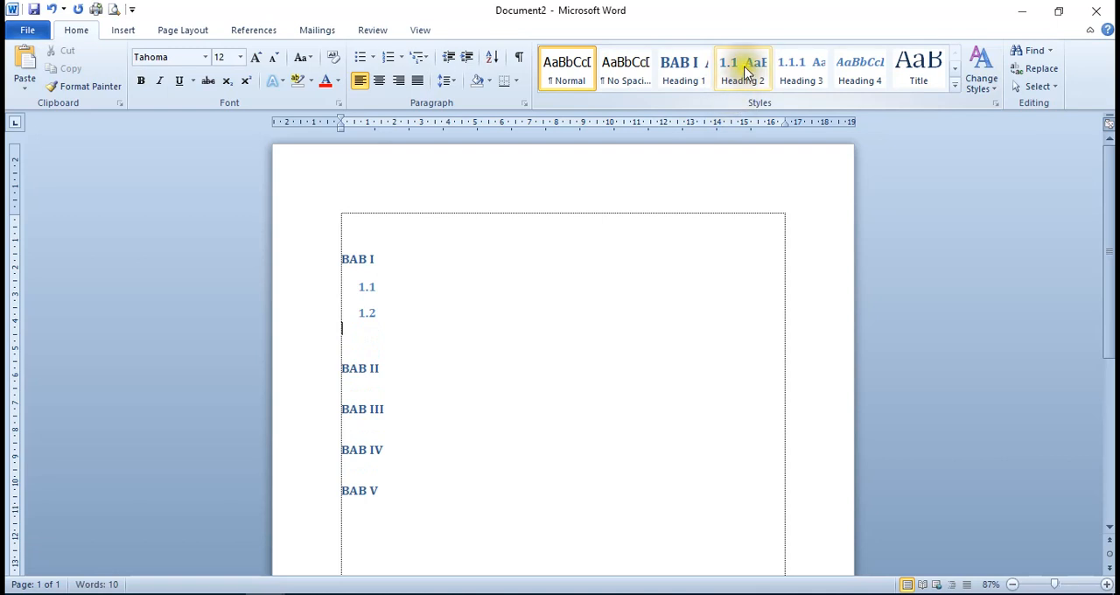
{"action": "left_click", "coordinate": [746, 78]}
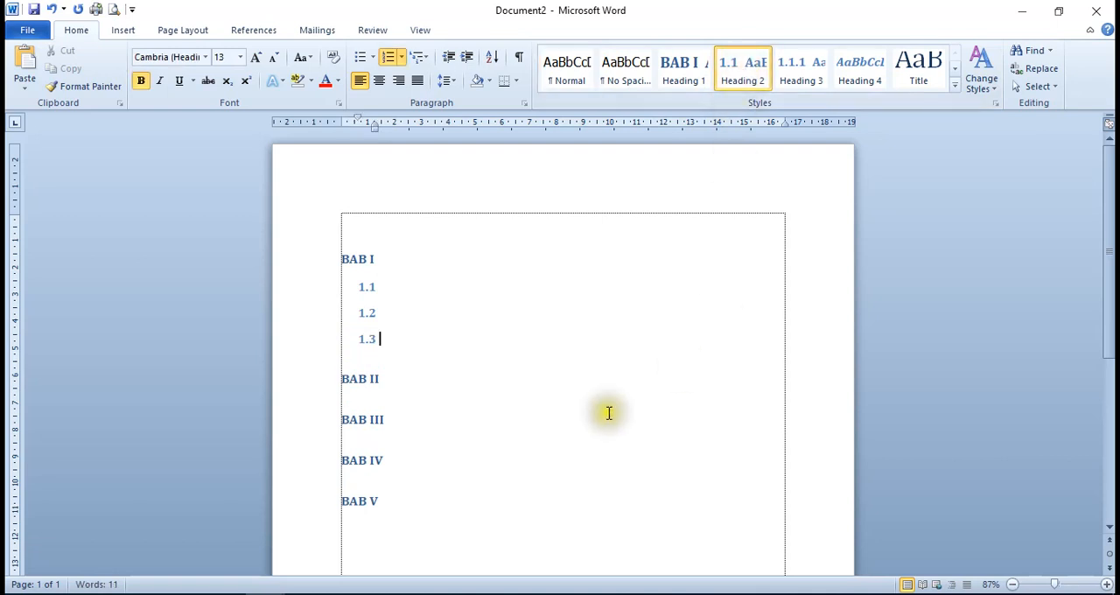
Add four subchapter lines, 2.1 to 2.4, below BAB II using the Heading 2 style
{"action": "scroll", "coordinate": [401, 346], "scroll_direction": "down", "scroll_amount": 2}
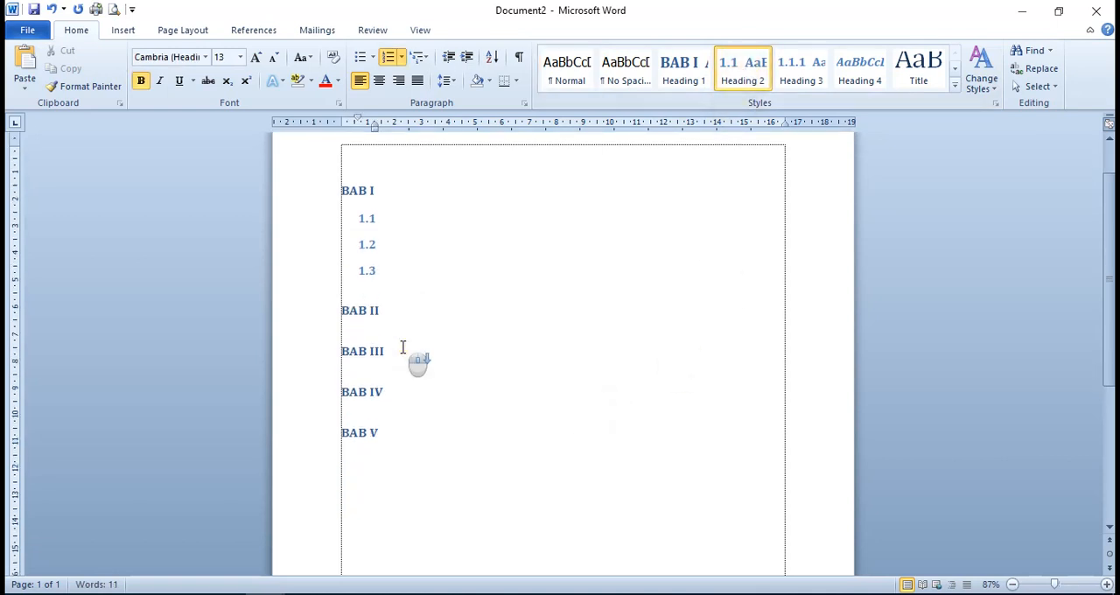
{"action": "scroll", "coordinate": [402, 348], "scroll_direction": "down", "scroll_amount": 1}
{"action": "left_click", "coordinate": [393, 276]}
{"action": "left_click", "coordinate": [382, 271]}
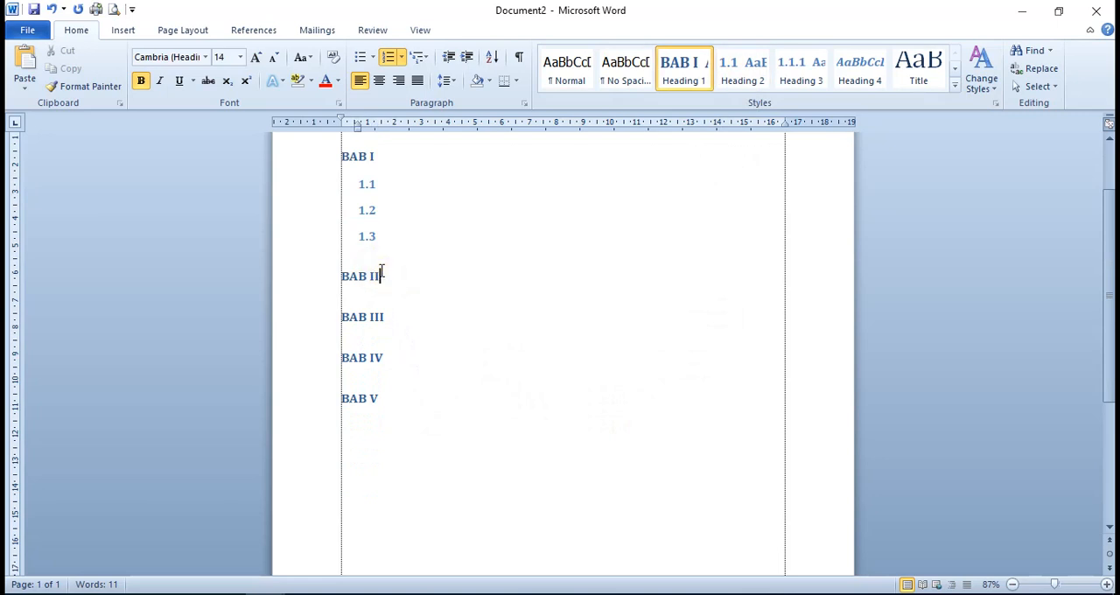
{"action": "left_click", "coordinate": [380, 279]}
{"action": "key", "text": "Return"}
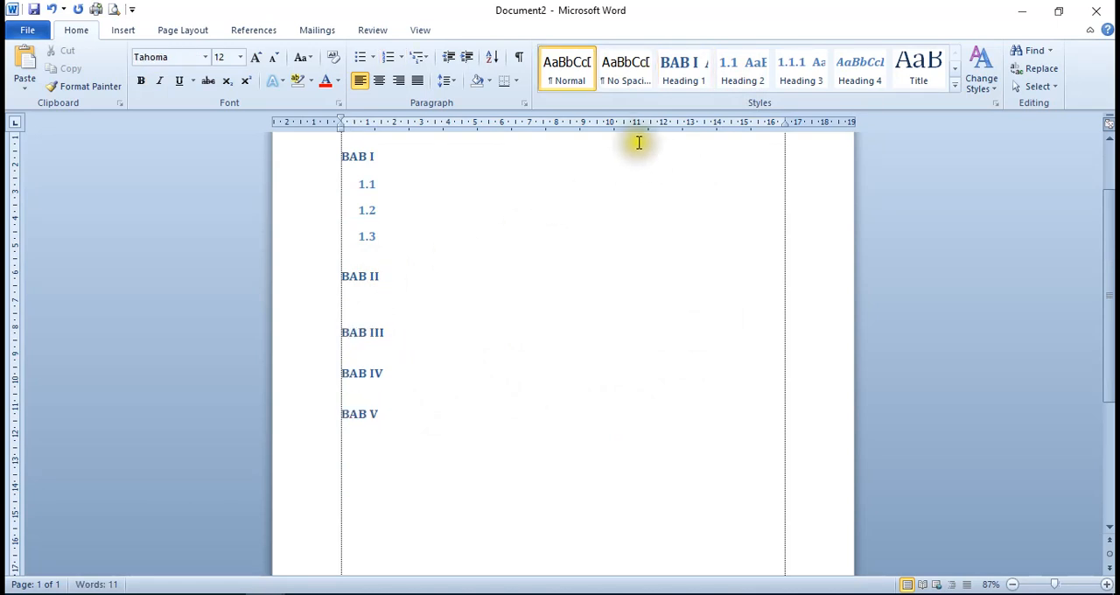
{"action": "left_click", "coordinate": [744, 77]}
{"action": "key", "text": "Return"}
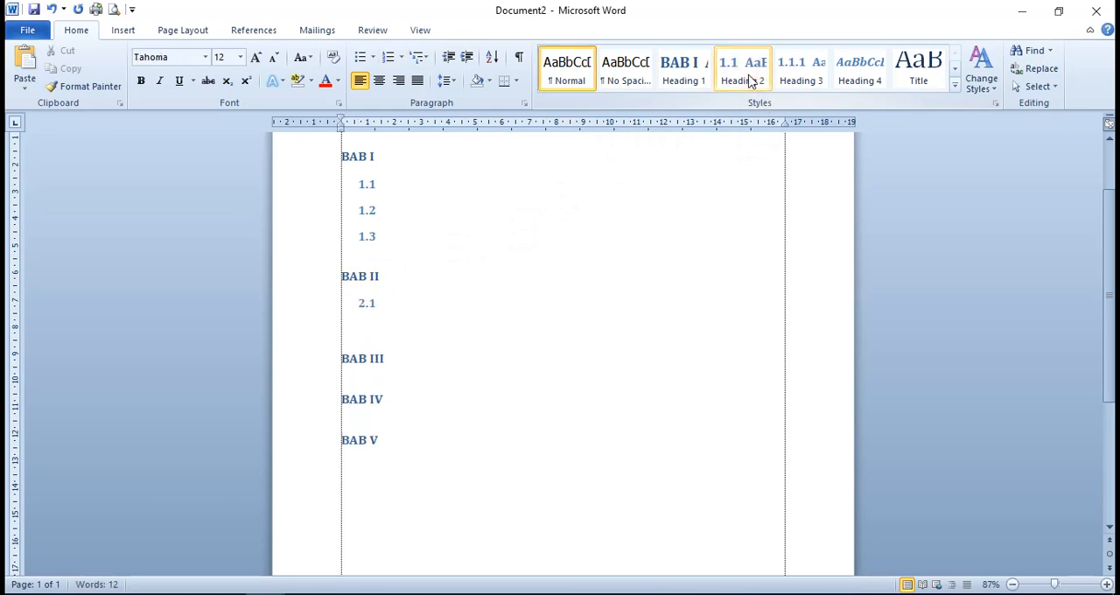
{"action": "left_click", "coordinate": [749, 80]}
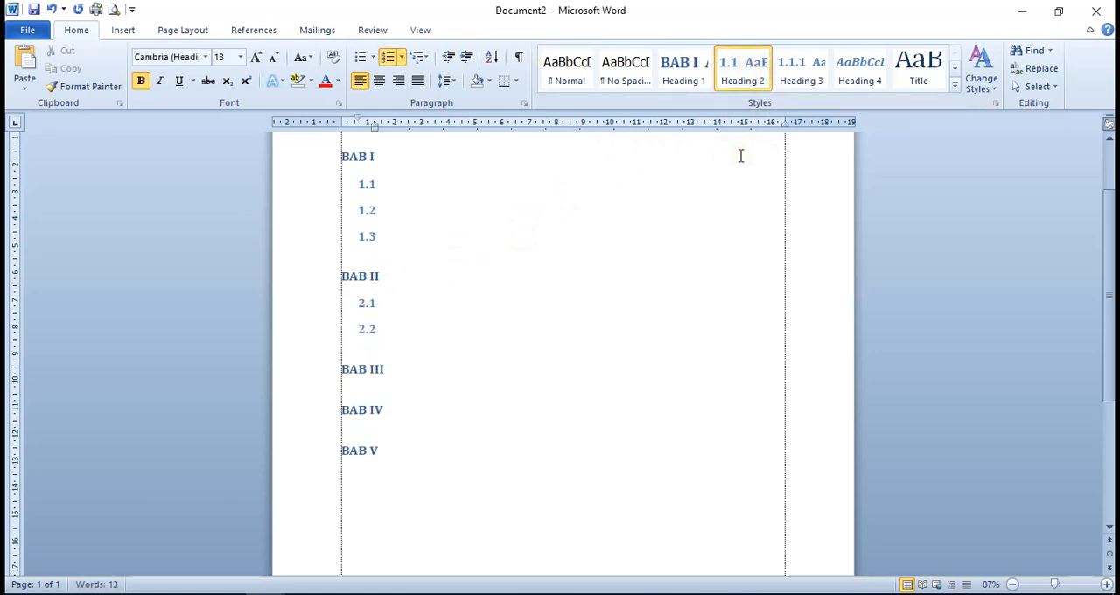
{"action": "key", "text": "Return"}
{"action": "left_click", "coordinate": [744, 73]}
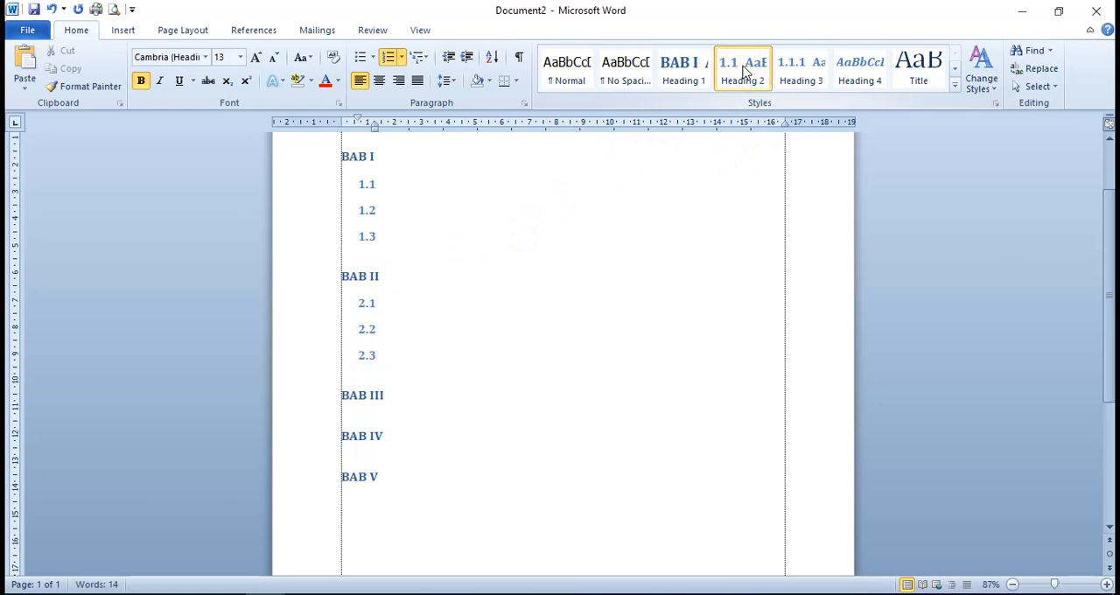
{"action": "key", "text": "Return"}
{"action": "left_click", "coordinate": [749, 72]}
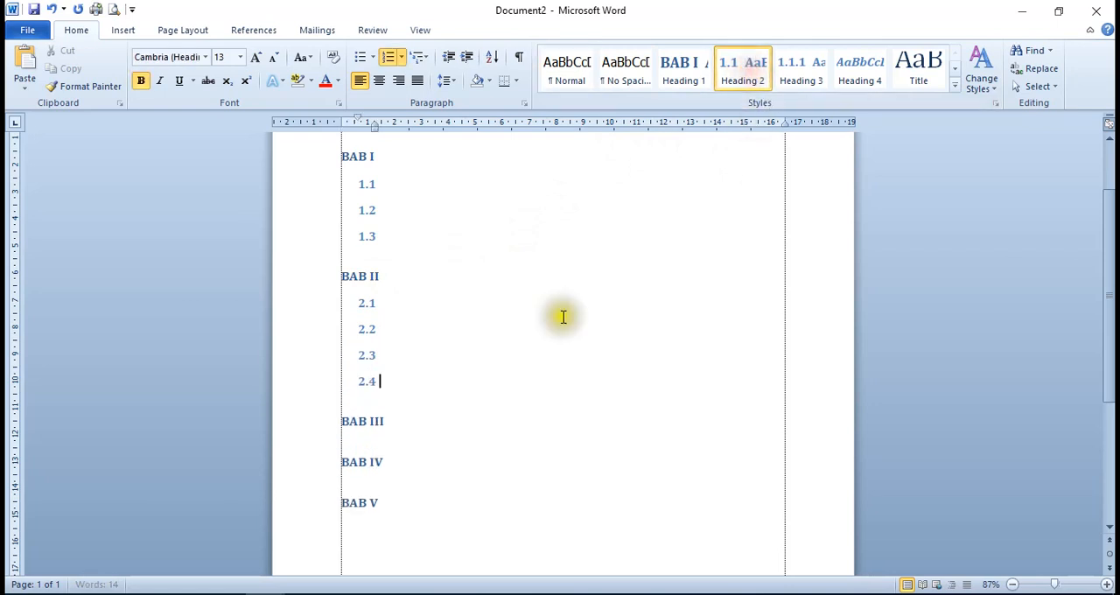
Add two subchapter lines, 3.1 and 3.2, below BAB III using the Heading 2 style
{"action": "scroll", "coordinate": [528, 400], "scroll_direction": "down", "scroll_amount": 3}
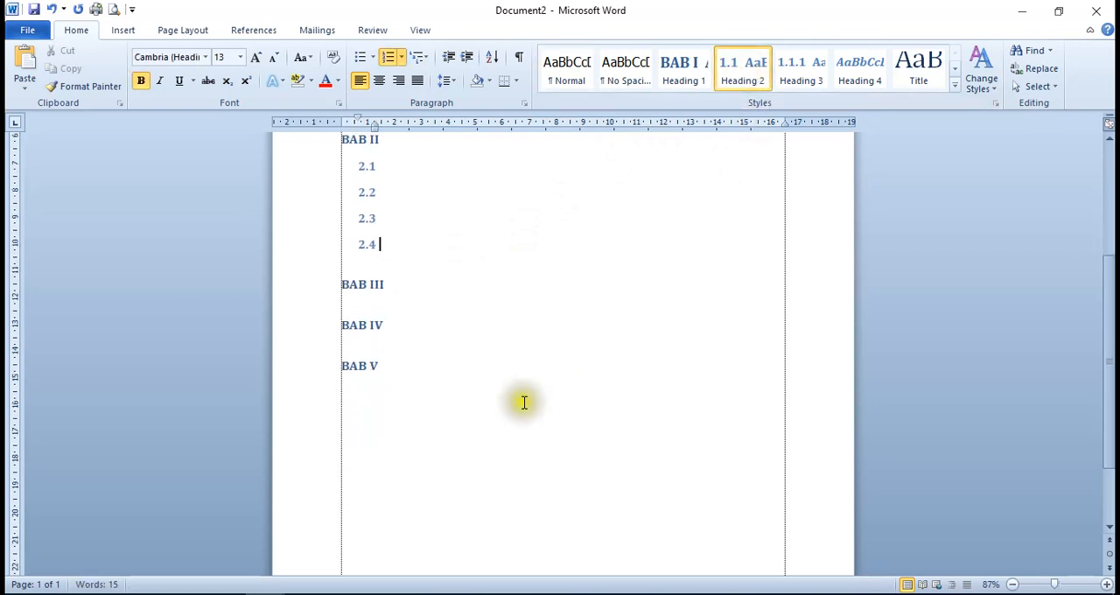
{"action": "left_click", "coordinate": [400, 289]}
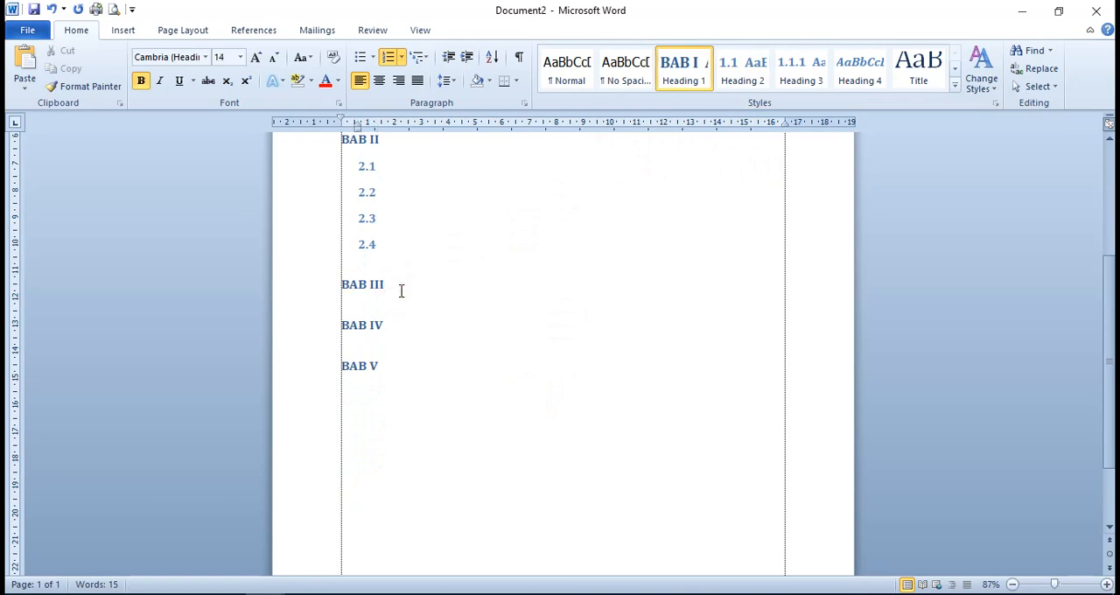
{"action": "key", "text": "Return"}
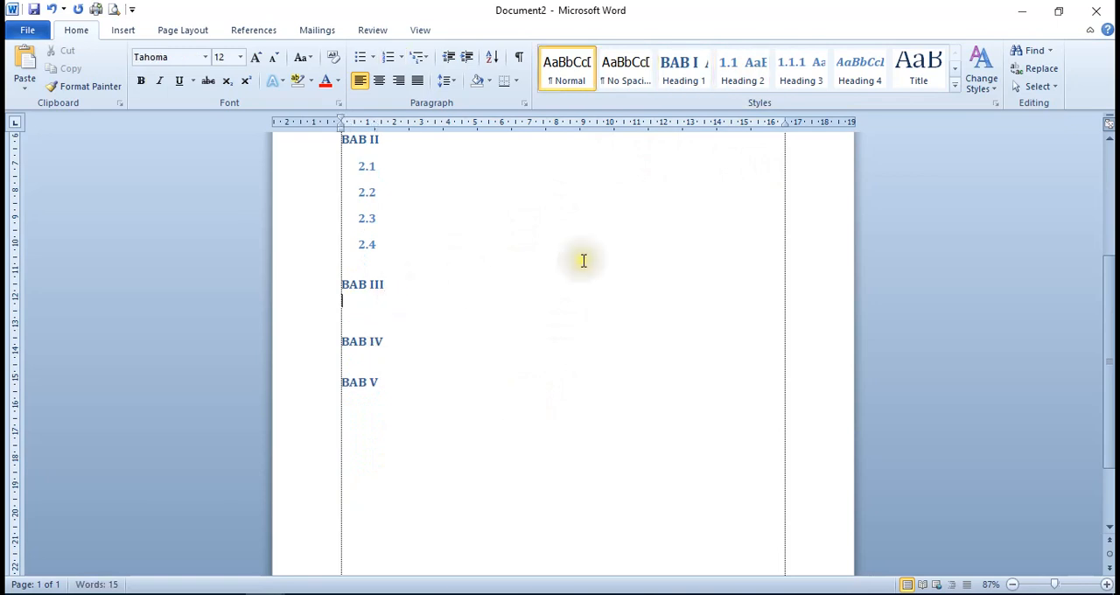
{"action": "left_click", "coordinate": [741, 80]}
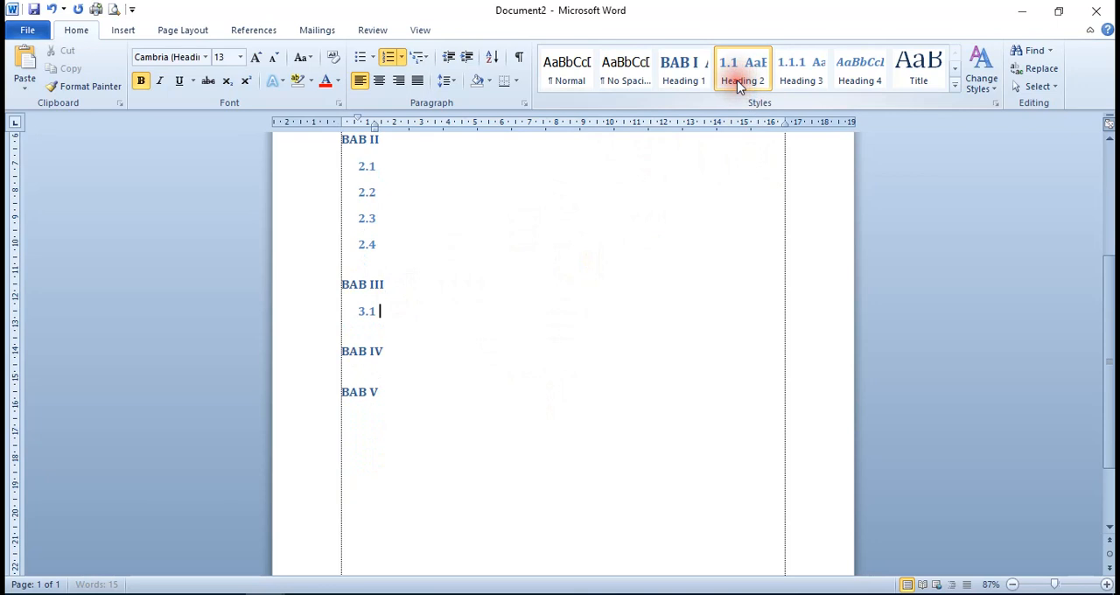
{"action": "key", "text": "Return"}
{"action": "left_click", "coordinate": [740, 81]}
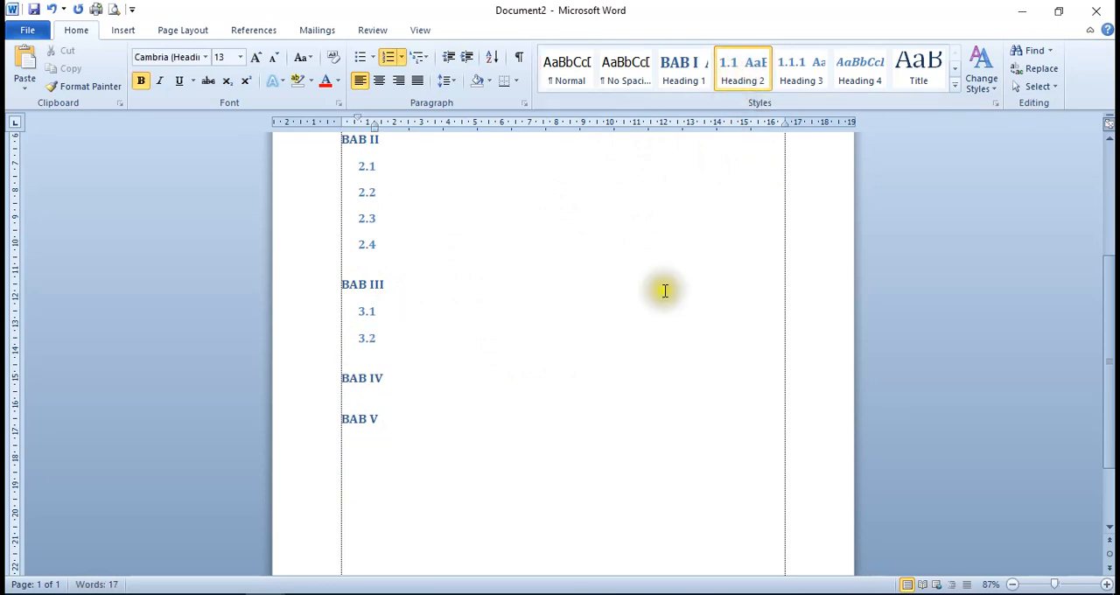
{"action": "left_click", "coordinate": [423, 383]}
{"action": "scroll", "coordinate": [424, 381], "scroll_direction": "down", "scroll_amount": 1}
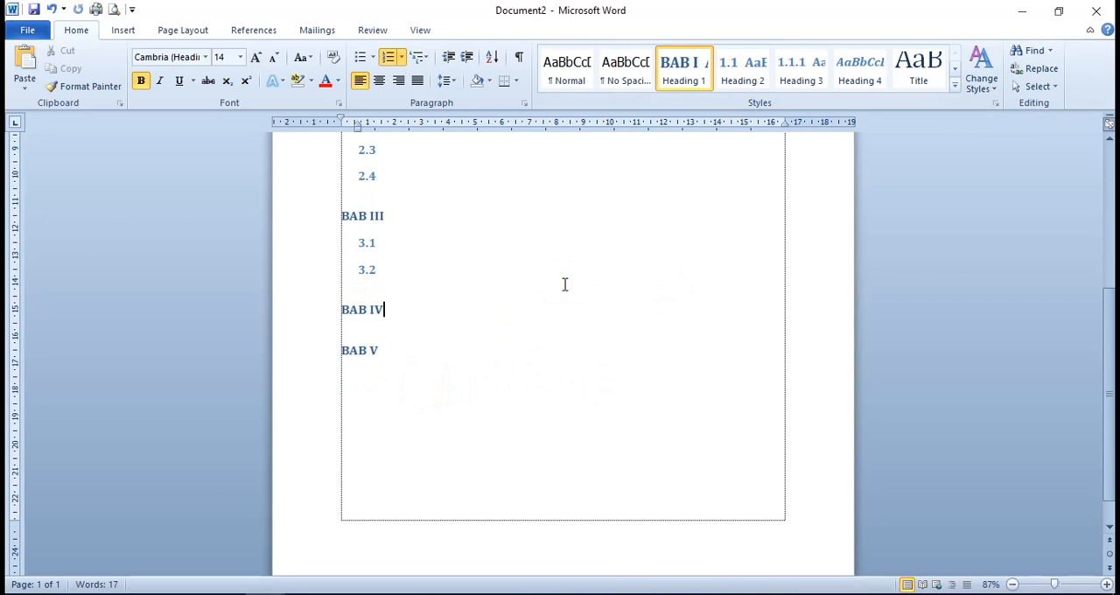
{"action": "scroll", "coordinate": [517, 367], "scroll_direction": "up", "scroll_amount": 3}
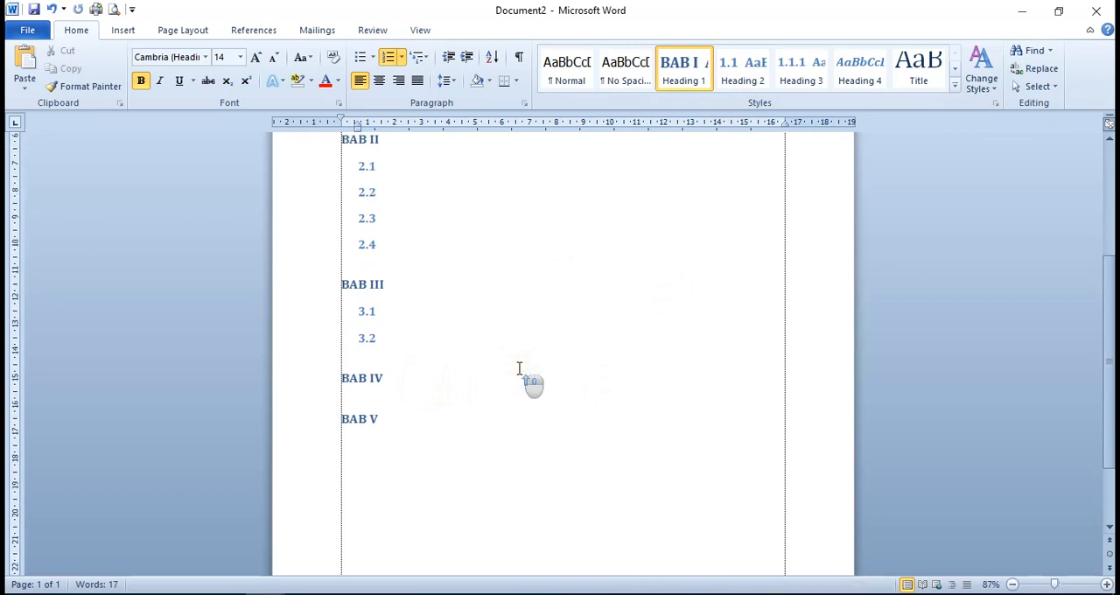
{"action": "scroll", "coordinate": [519, 368], "scroll_direction": "up", "scroll_amount": 6}
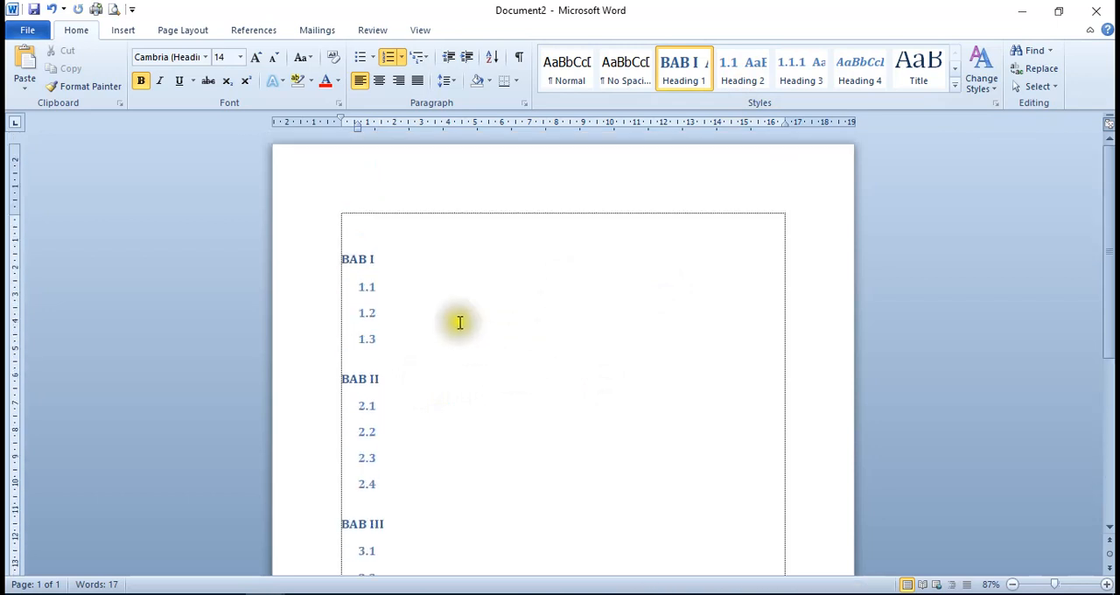
{"action": "left_click", "coordinate": [443, 285]}
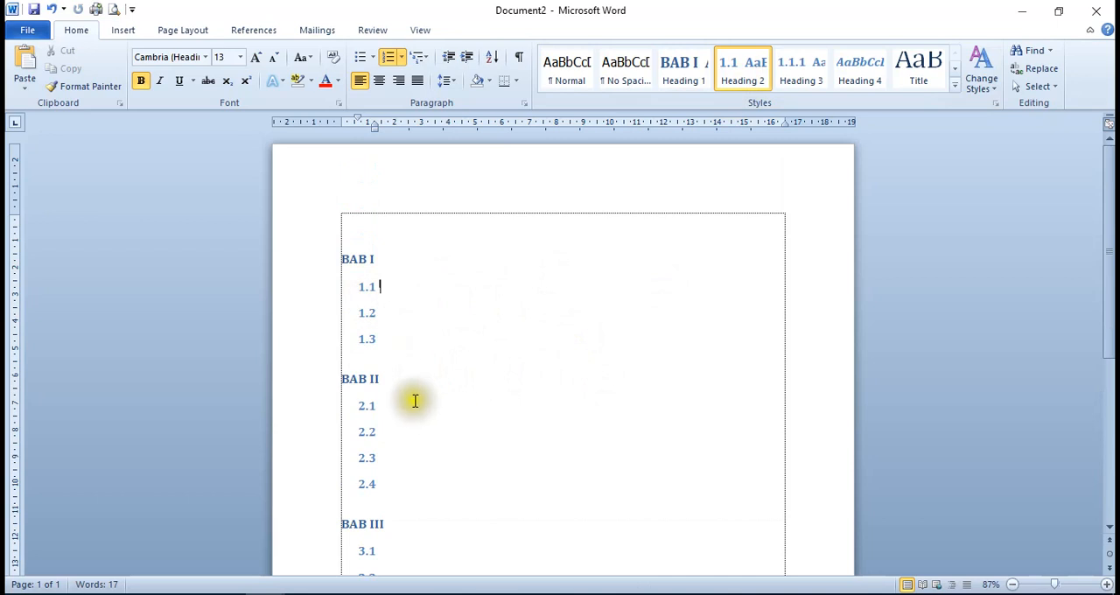
Add four third-level lines, 2.1.1 to 2.1.4, below subchapter 2.1 using the Heading 3 style
{"action": "scroll", "coordinate": [415, 401], "scroll_direction": "down", "scroll_amount": 3}
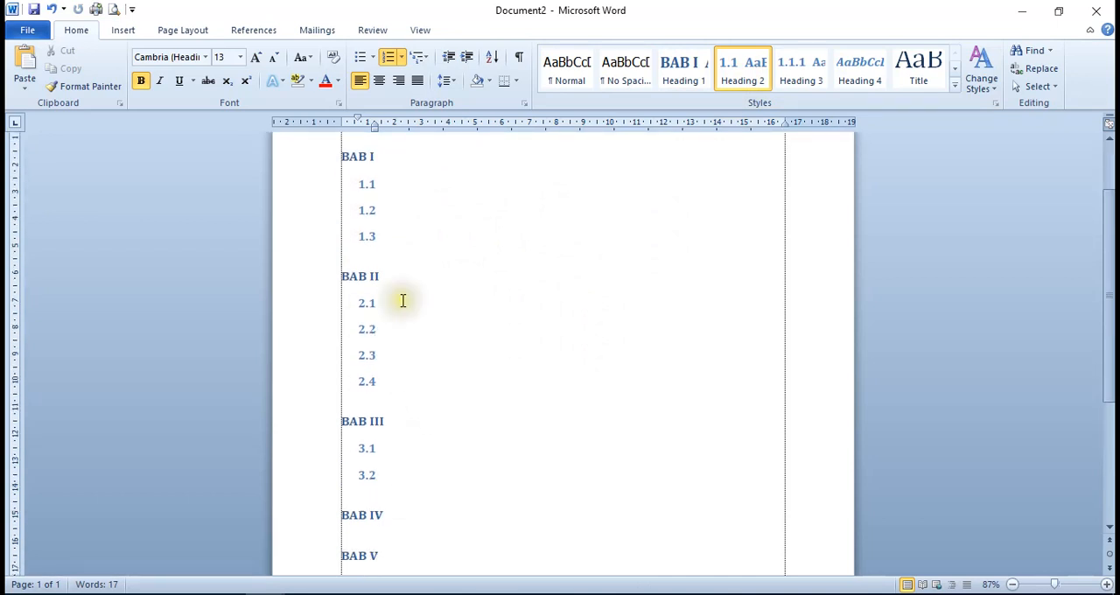
{"action": "left_click", "coordinate": [402, 300]}
{"action": "key", "text": "Return"}
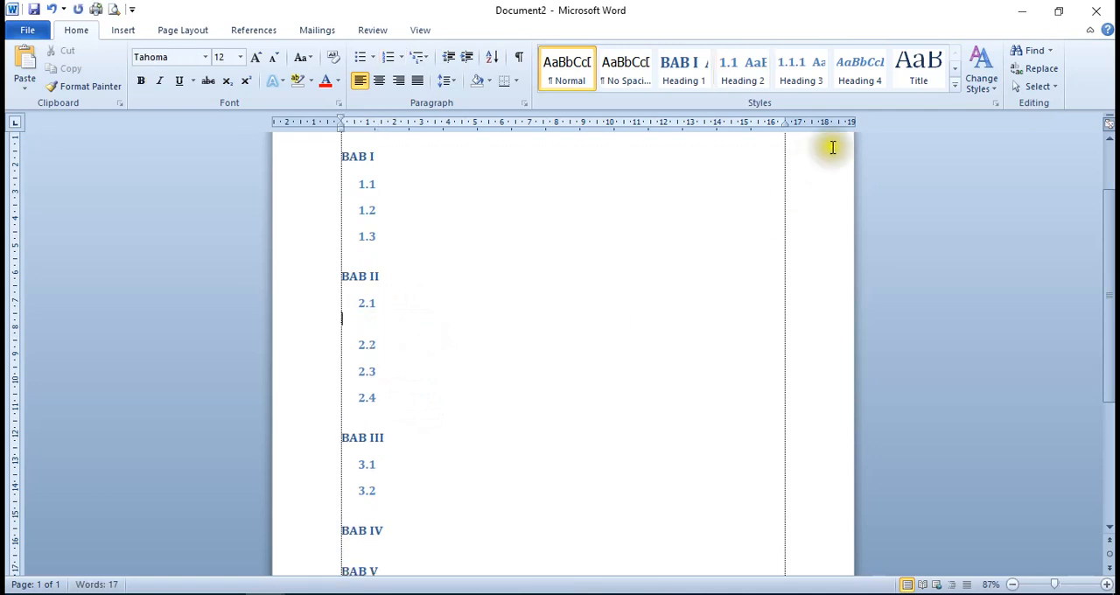
{"action": "left_click", "coordinate": [823, 77]}
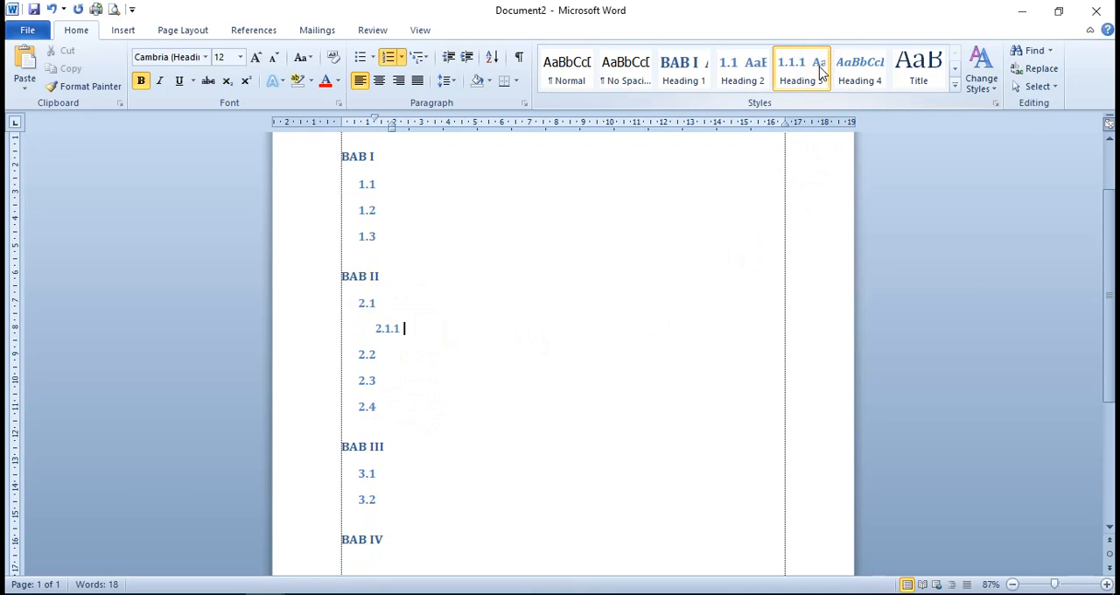
{"action": "key", "text": "Return"}
{"action": "left_click", "coordinate": [823, 74]}
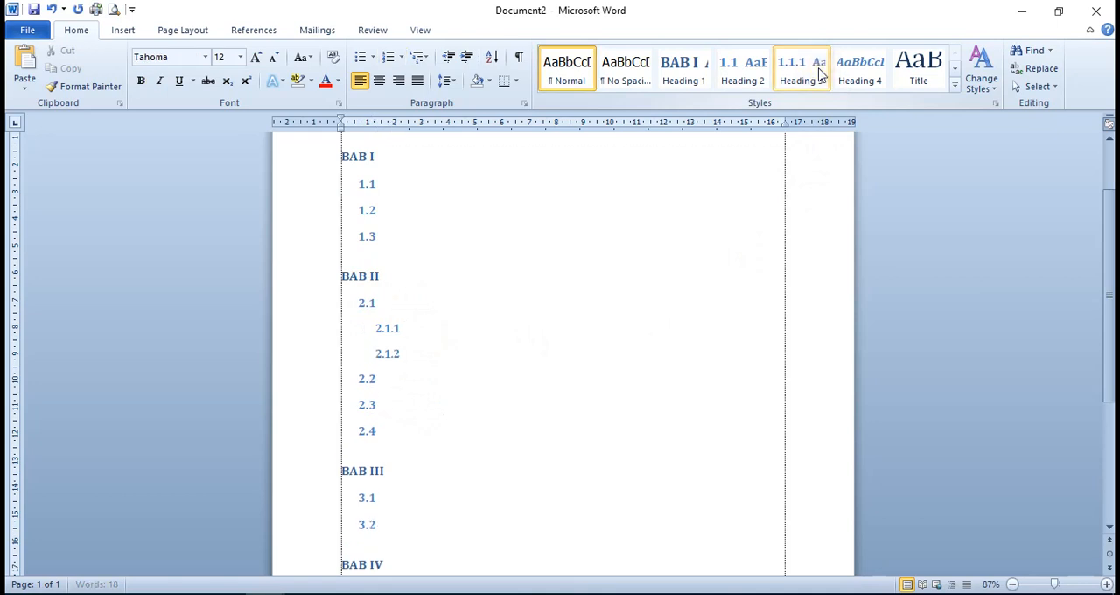
{"action": "left_click", "coordinate": [820, 75]}
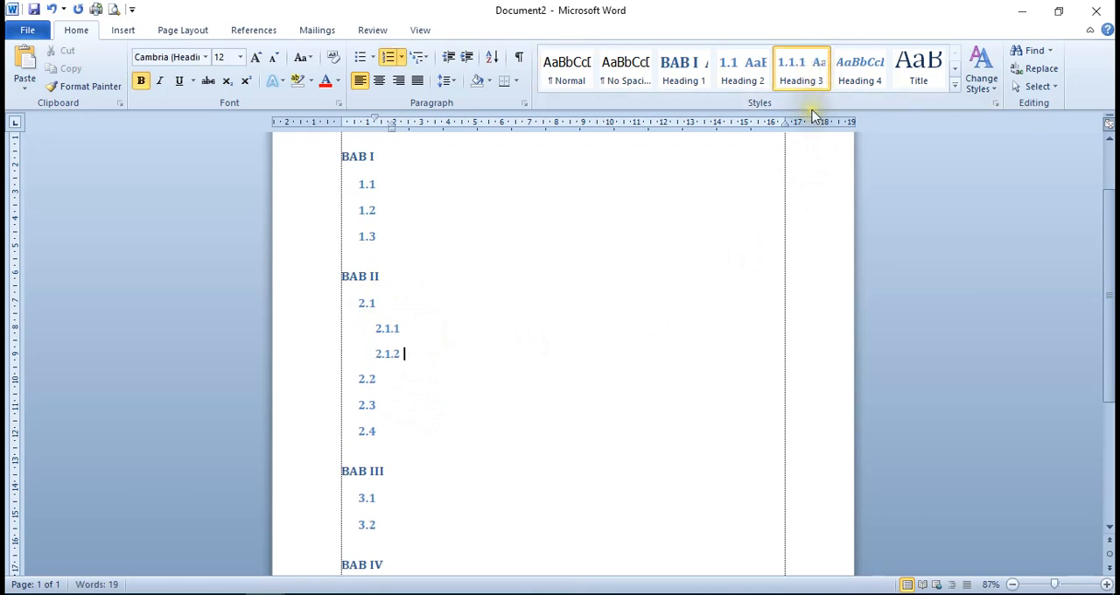
{"action": "key", "text": "Return"}
{"action": "left_click", "coordinate": [807, 79]}
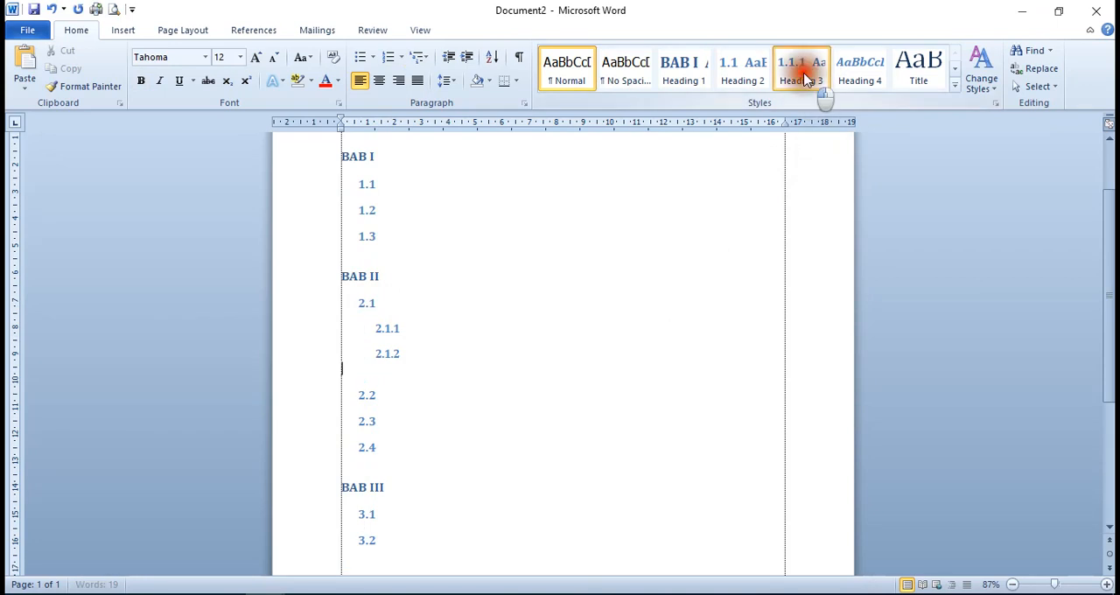
{"action": "key", "text": "Return"}
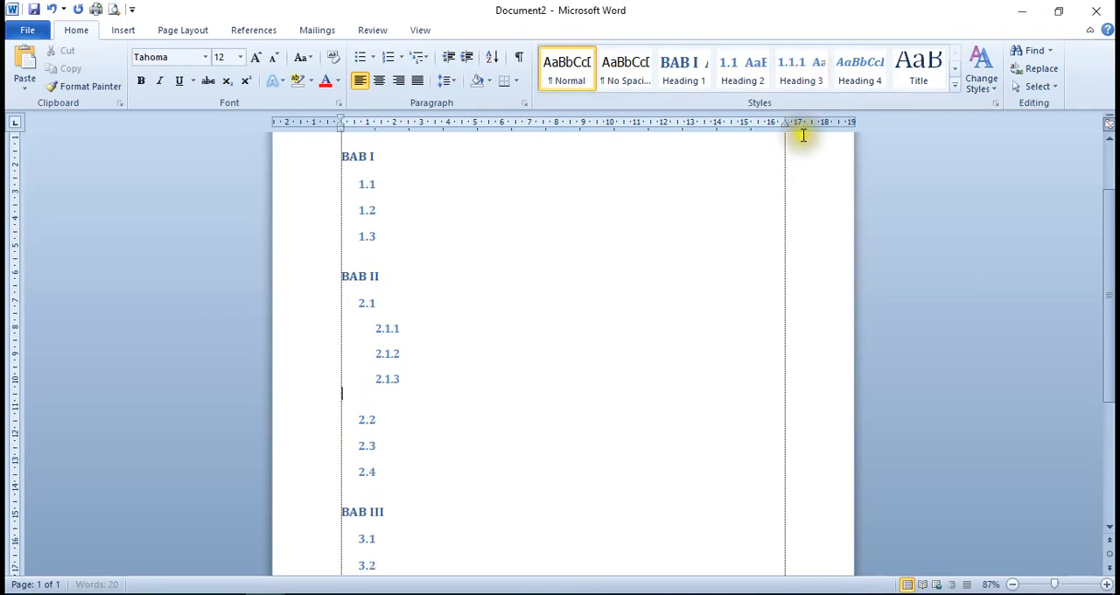
{"action": "left_click", "coordinate": [805, 82]}
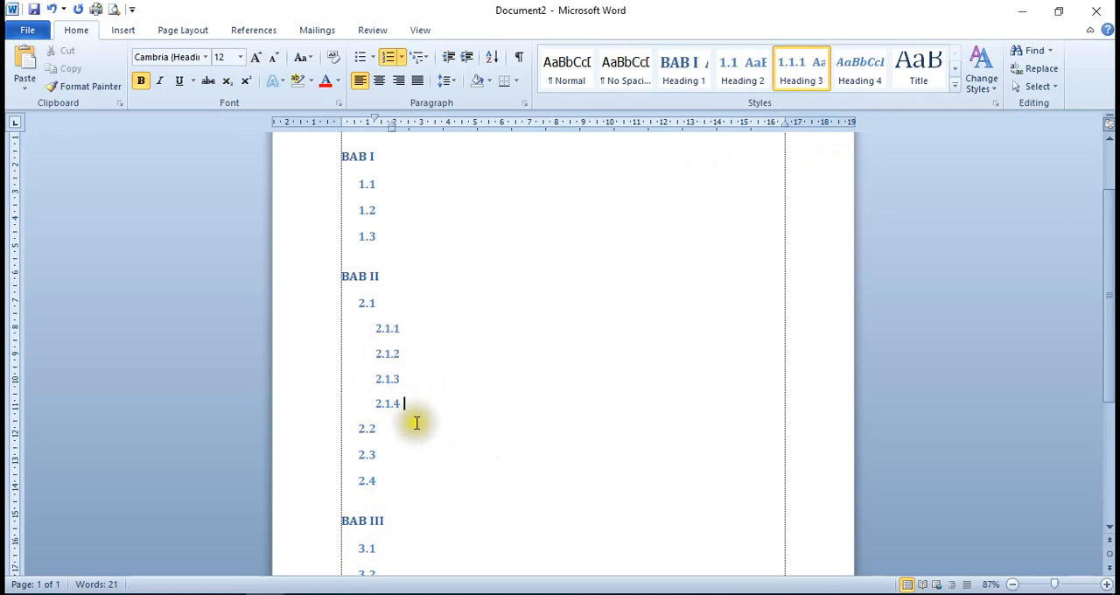
Enter the chapter title PENDAHULUAN in the BAB I heading
{"action": "scroll", "coordinate": [399, 402], "scroll_direction": "down", "scroll_amount": 1}
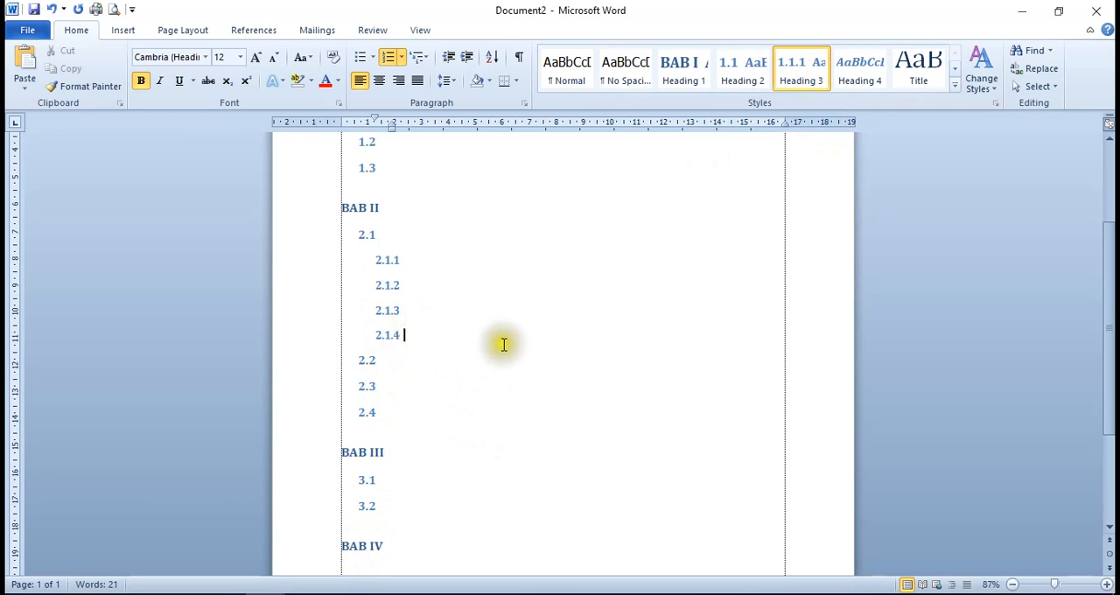
{"action": "scroll", "coordinate": [512, 353], "scroll_direction": "up", "scroll_amount": 2}
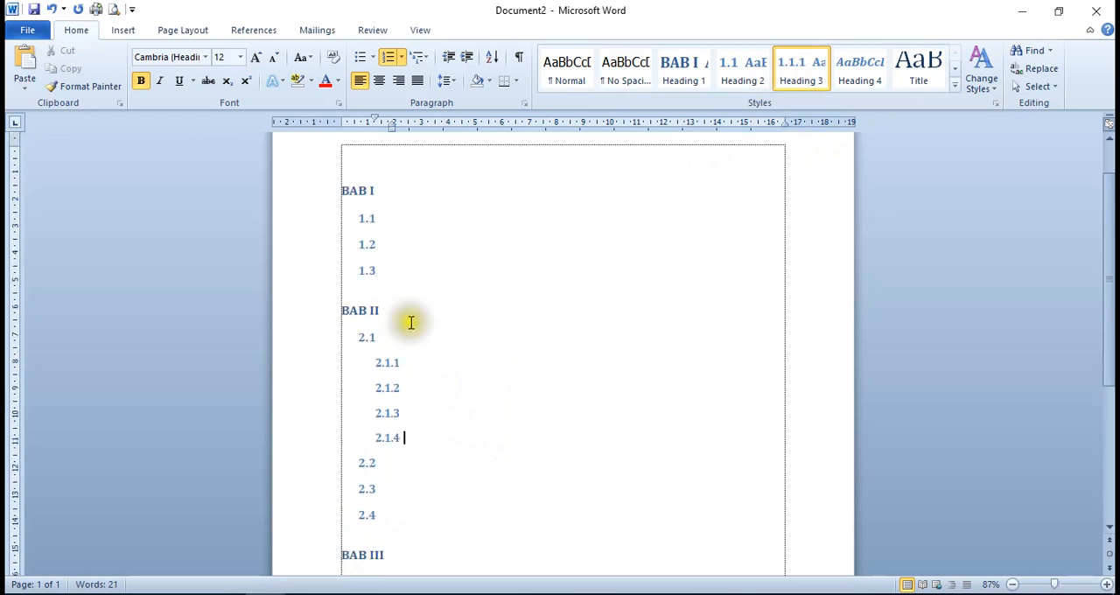
{"action": "scroll", "coordinate": [387, 312], "scroll_direction": "up", "scroll_amount": 1}
{"action": "left_click", "coordinate": [383, 260]}
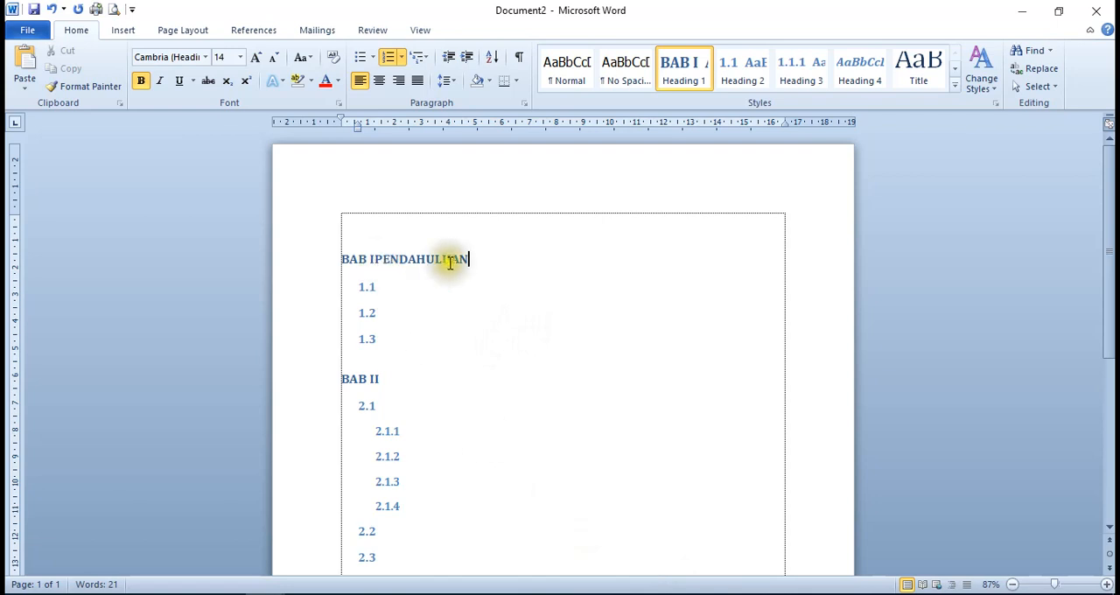
Try to split PENDAHULUAN off the BAB I heading into a new paragraph, and undo the split
{"action": "left_click", "coordinate": [375, 257]}
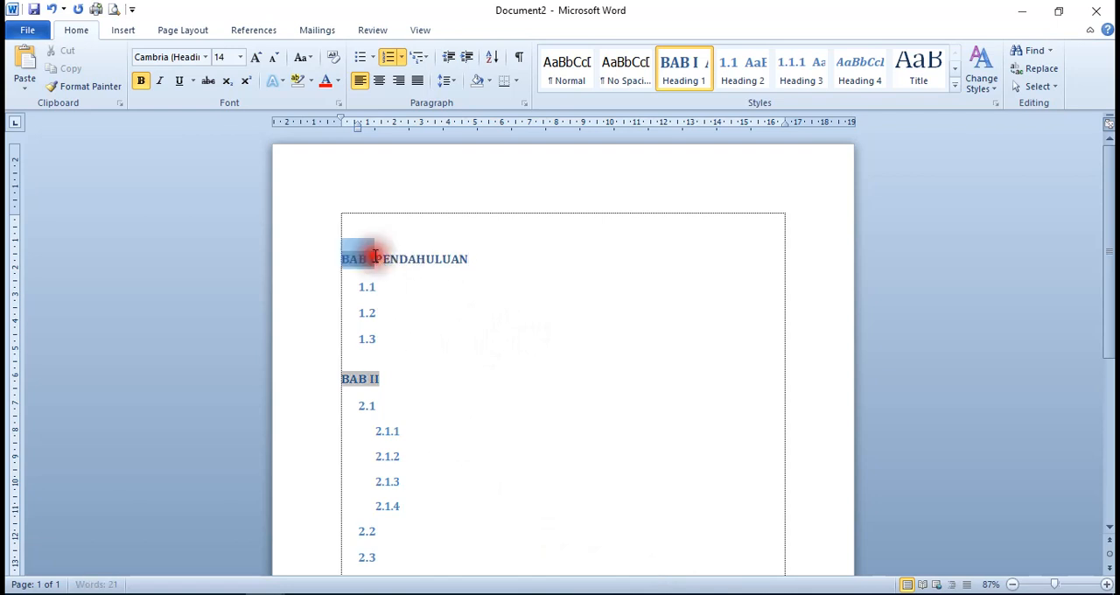
{"action": "left_click", "coordinate": [376, 255]}
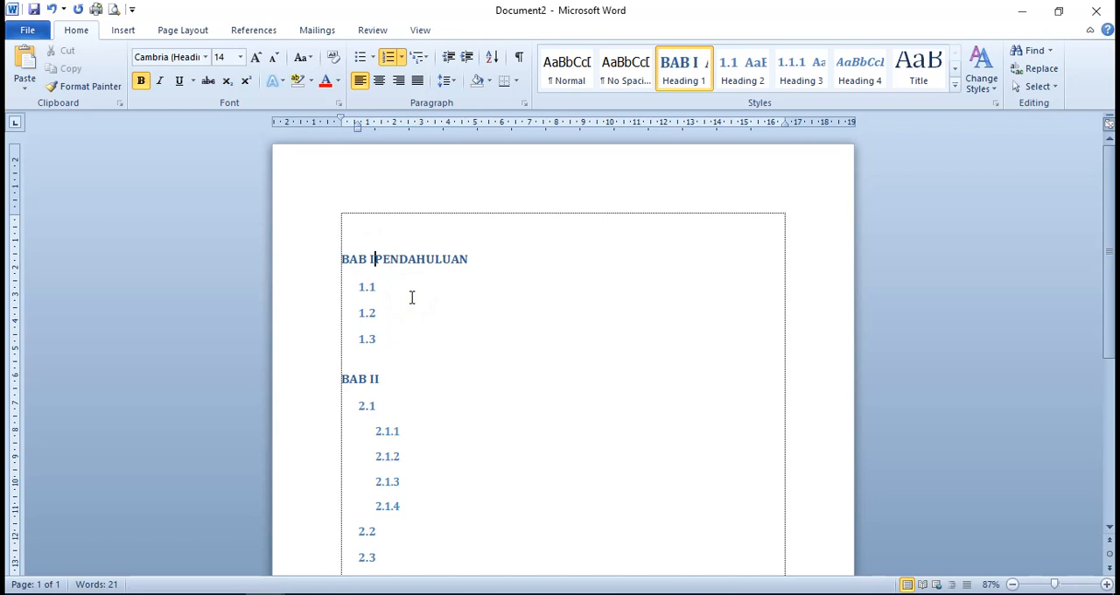
{"action": "key", "text": "Return"}
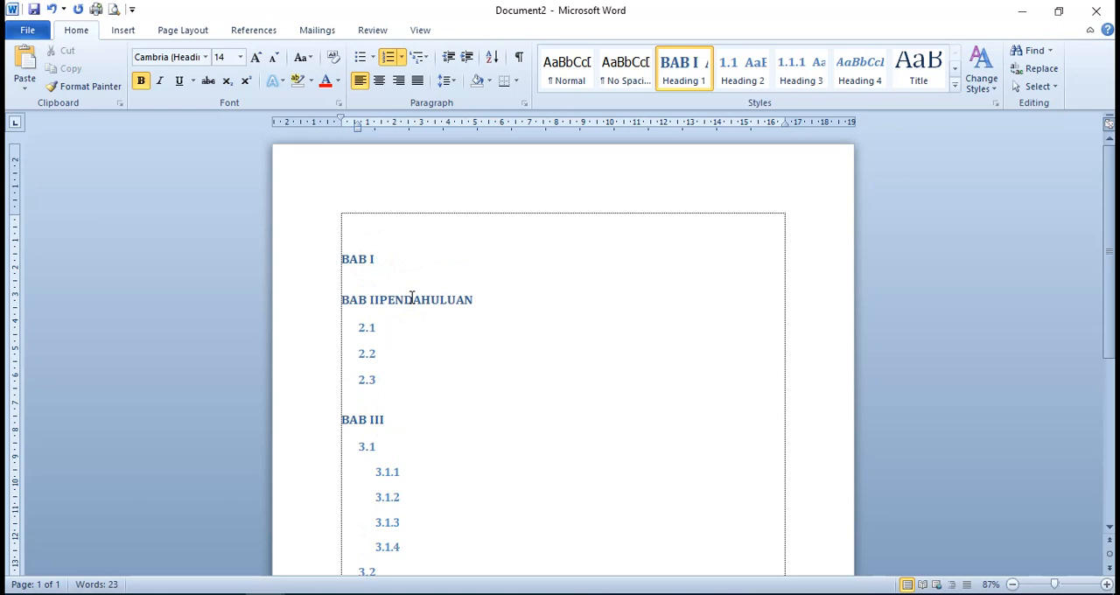
{"action": "left_click", "coordinate": [52, 10]}
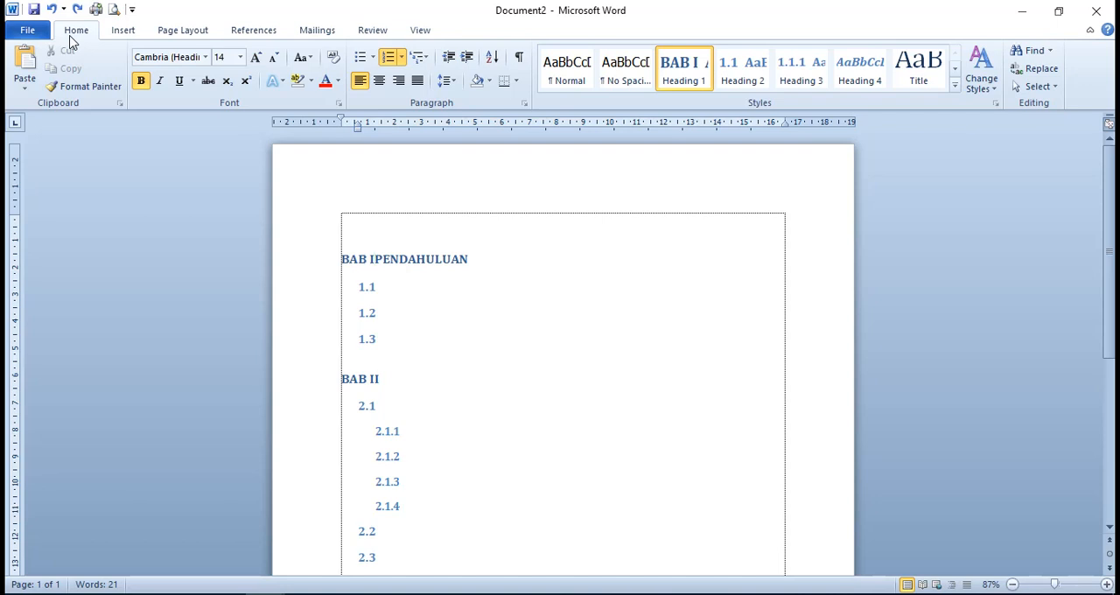
Put PENDAHULUAN on a second line within the BAB I heading with a line break, and move the hanging indent to the left margin
{"action": "key", "text": "shift+Return"}
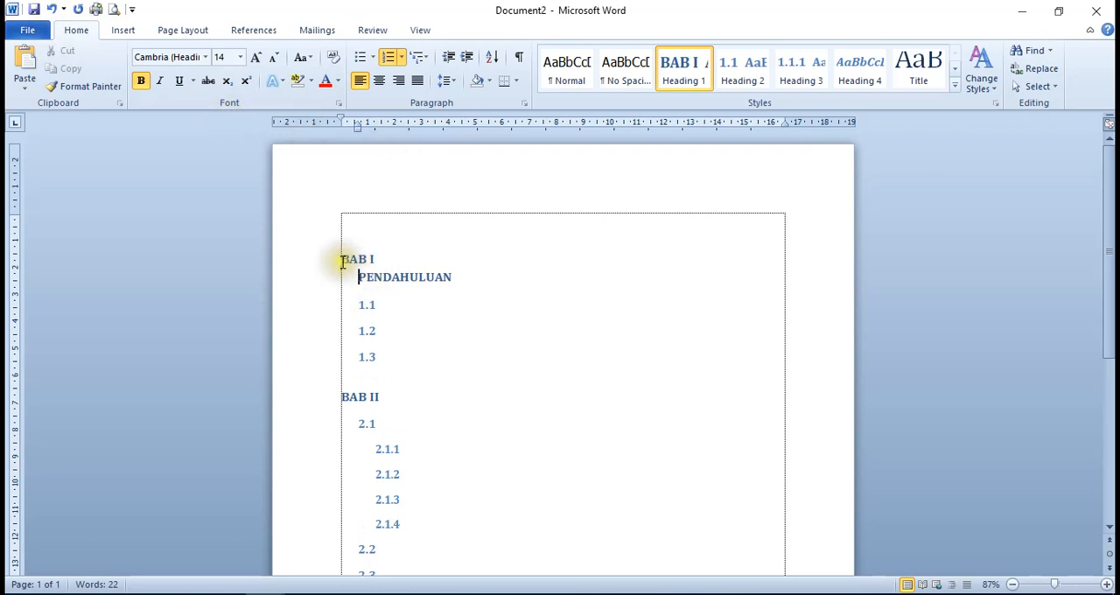
{"action": "left_click", "coordinate": [359, 126]}
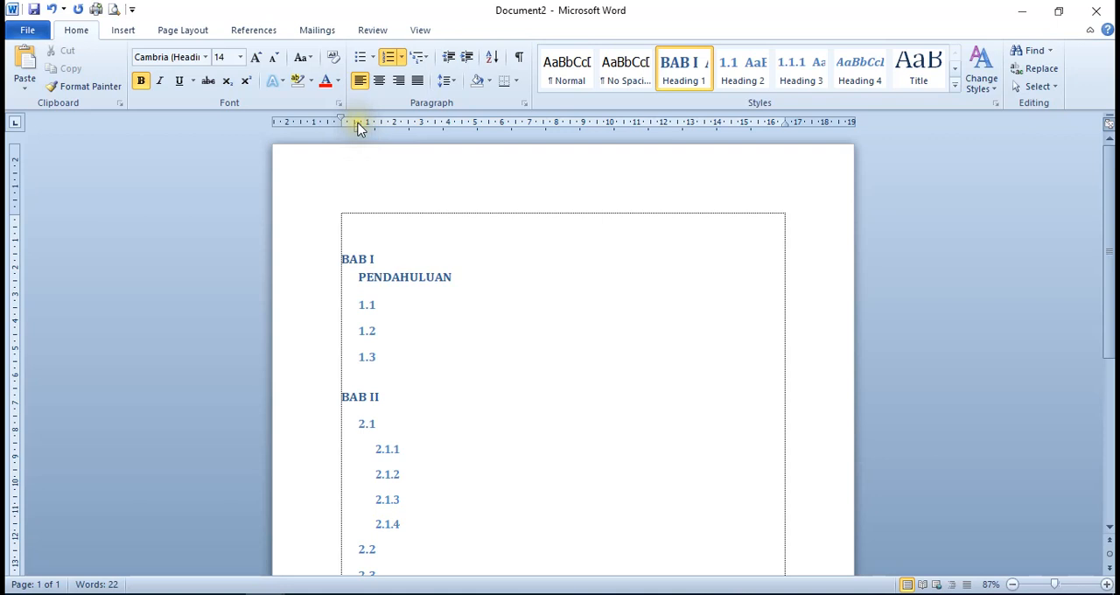
{"action": "left_click", "coordinate": [357, 120]}
{"action": "left_click", "coordinate": [358, 121]}
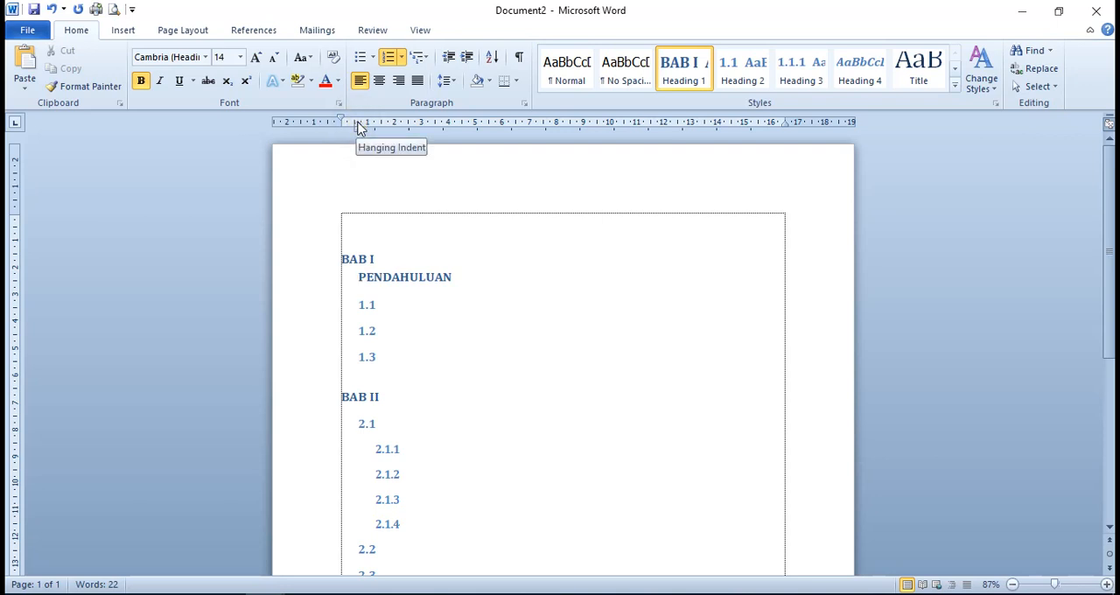
{"action": "left_click_drag", "start_coordinate": [357, 125], "coordinate": [344, 126]}
{"action": "left_click", "coordinate": [539, 277]}
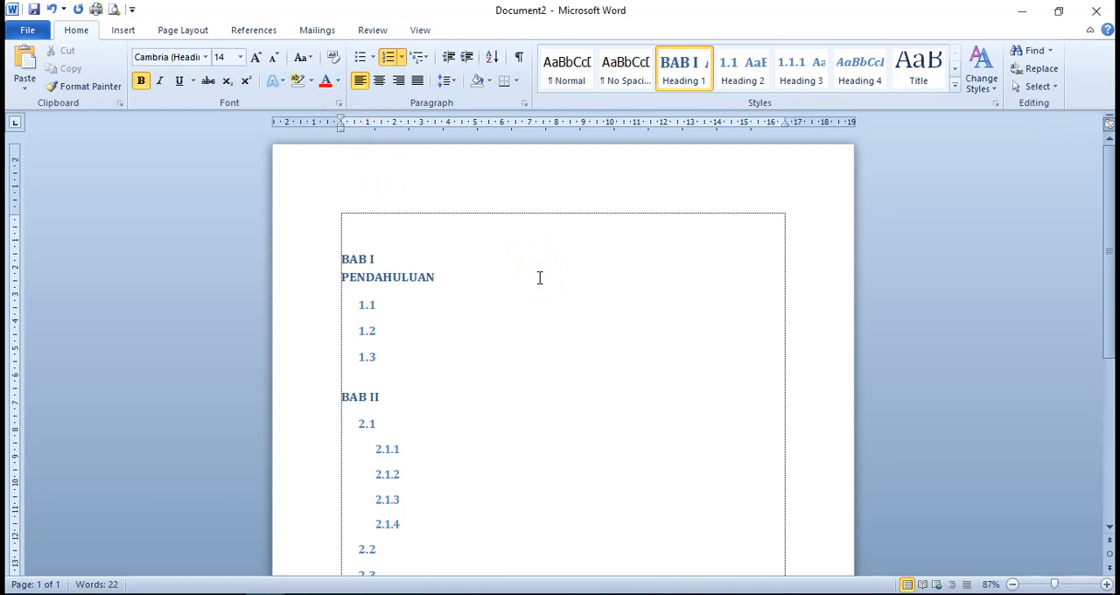
Center the BAB I heading together with its PENDAHULUAN title line
{"action": "key", "text": "ctrl+e"}
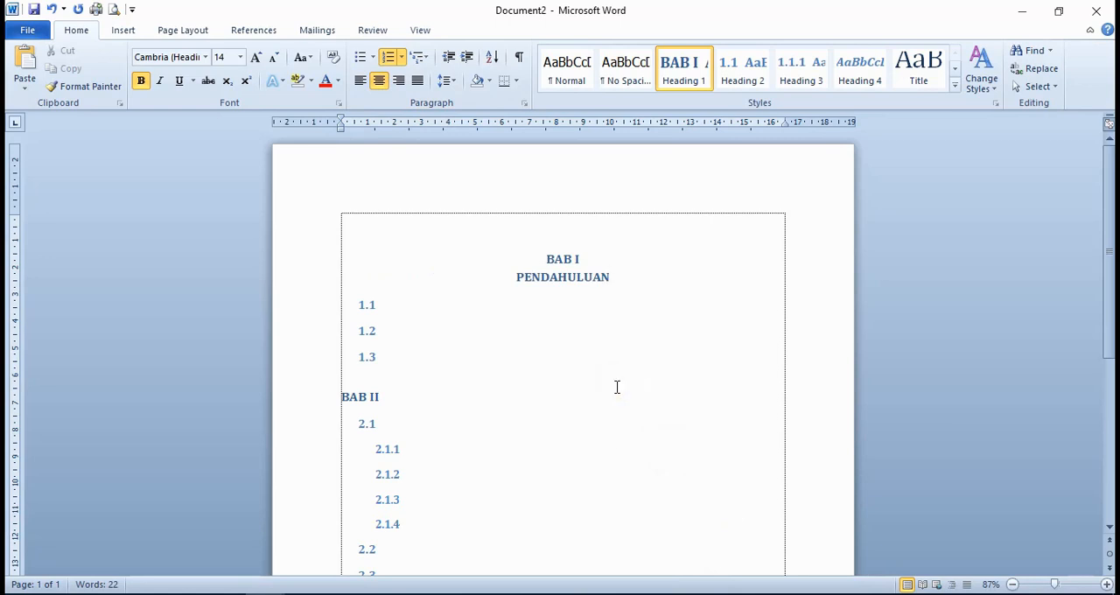
{"action": "scroll", "coordinate": [532, 388], "scroll_direction": "down", "scroll_amount": 5}
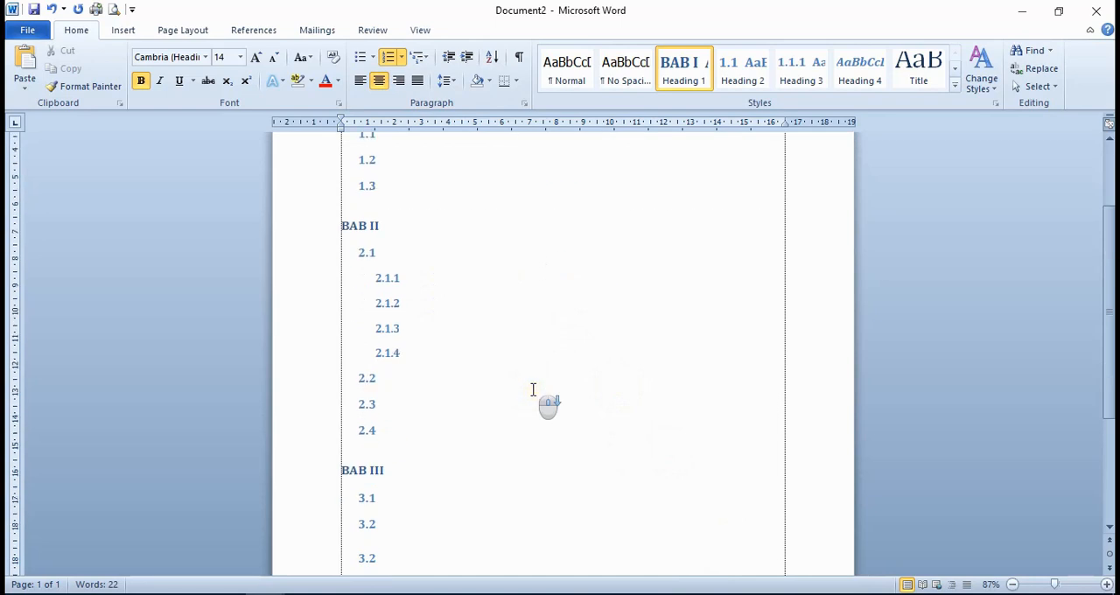
{"action": "scroll", "coordinate": [534, 389], "scroll_direction": "up", "scroll_amount": 3}
{"action": "scroll", "coordinate": [533, 388], "scroll_direction": "up", "scroll_amount": 2}
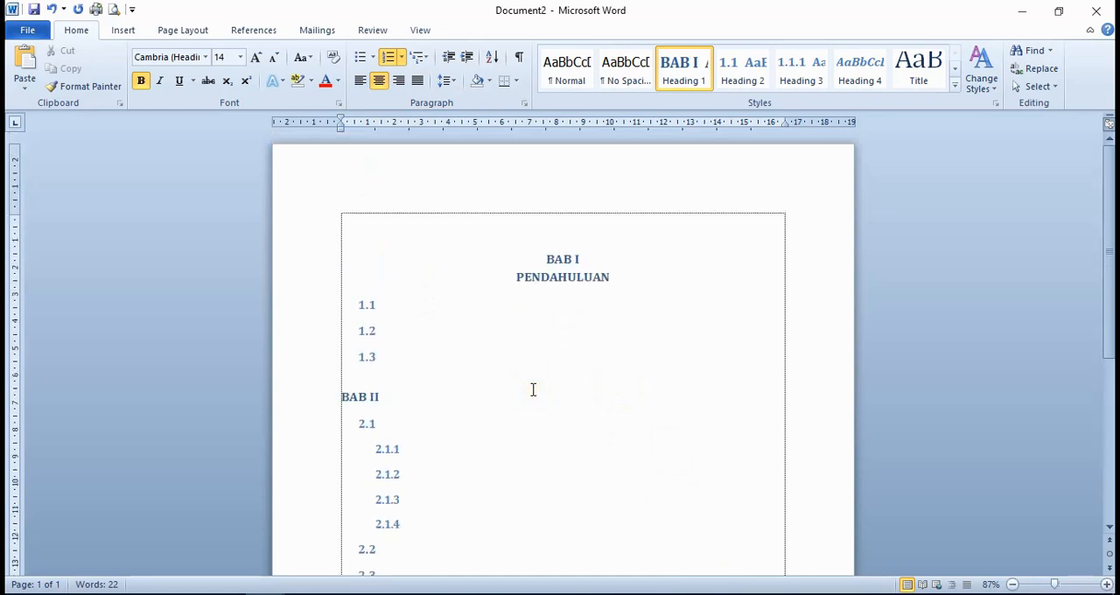
{"action": "scroll", "coordinate": [533, 388], "scroll_direction": "down", "scroll_amount": 1}
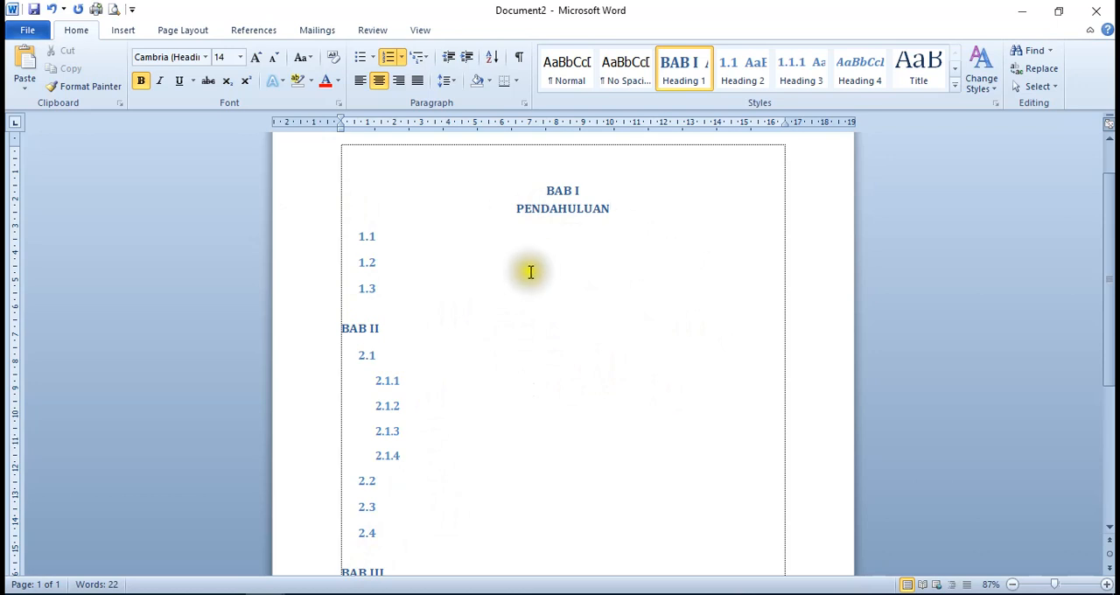
Undo the centering, hanging indent, line break and PENDAHULUAN title in the BAB I heading
{"action": "left_click", "coordinate": [53, 9]}
{"action": "left_click", "coordinate": [52, 10]}
{"action": "left_click", "coordinate": [52, 9]}
{"action": "left_click", "coordinate": [51, 10]}
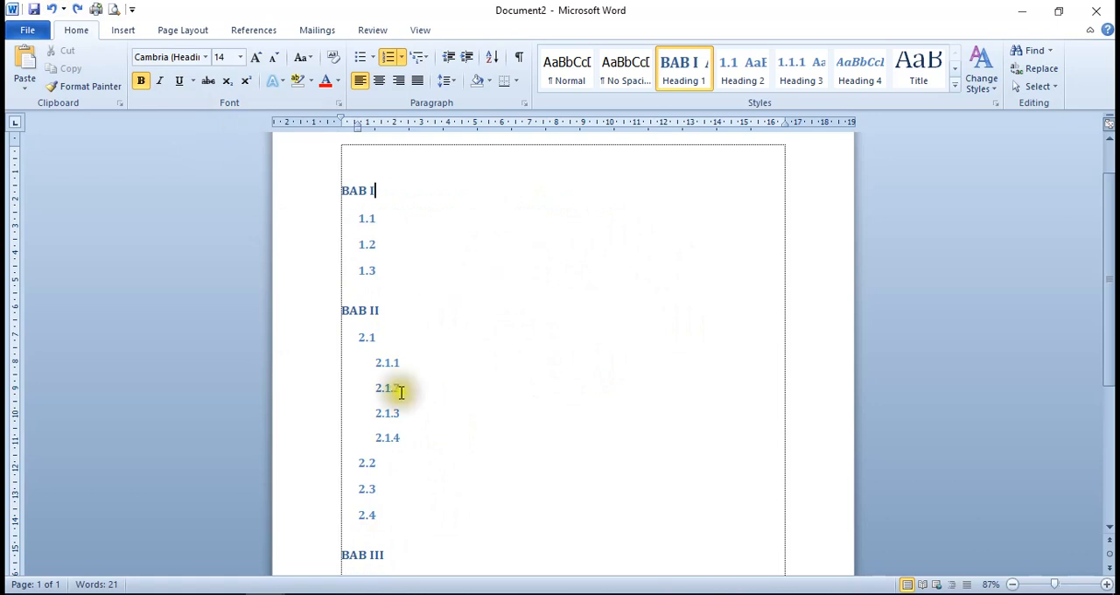
{"action": "scroll", "coordinate": [407, 429], "scroll_direction": "down", "scroll_amount": 3}
{"action": "scroll", "coordinate": [407, 430], "scroll_direction": "up", "scroll_amount": 5}
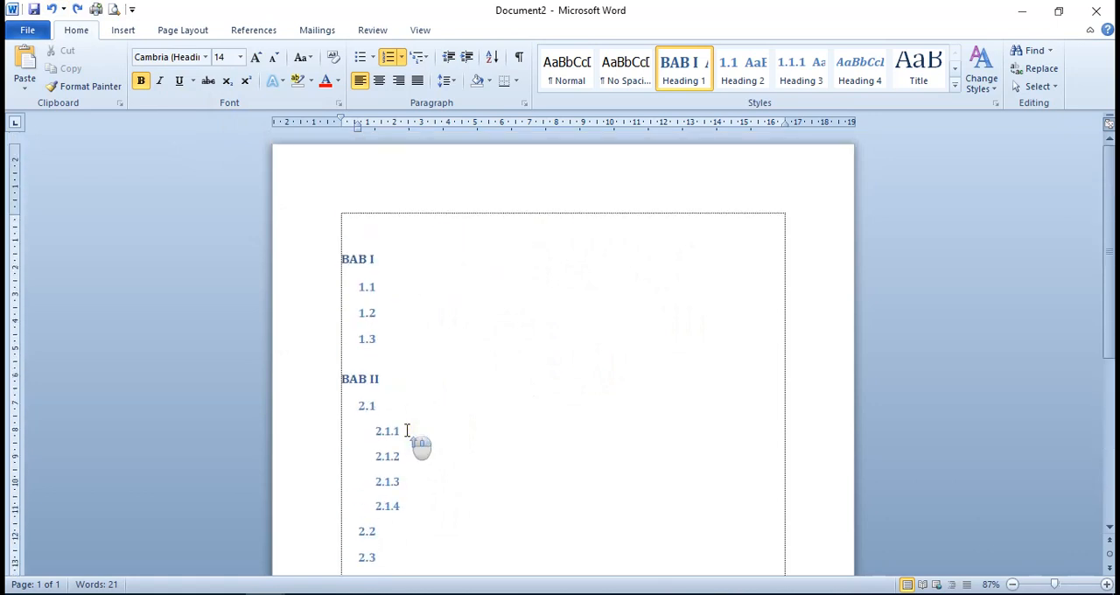
Modify the Heading 1 style used by the BAB numbers so its font is Times New Roman
{"action": "left_click", "coordinate": [351, 256]}
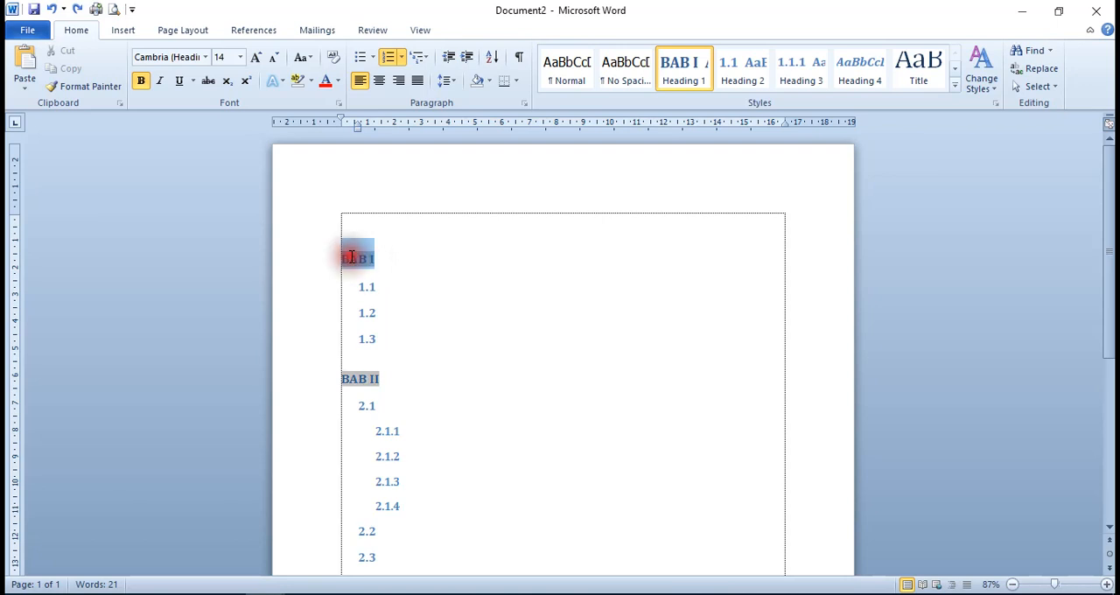
{"action": "scroll", "coordinate": [417, 326], "scroll_direction": "down", "scroll_amount": 4}
{"action": "scroll", "coordinate": [419, 327], "scroll_direction": "down", "scroll_amount": 2}
{"action": "scroll", "coordinate": [418, 327], "scroll_direction": "up", "scroll_amount": 4}
{"action": "scroll", "coordinate": [418, 327], "scroll_direction": "down", "scroll_amount": 5}
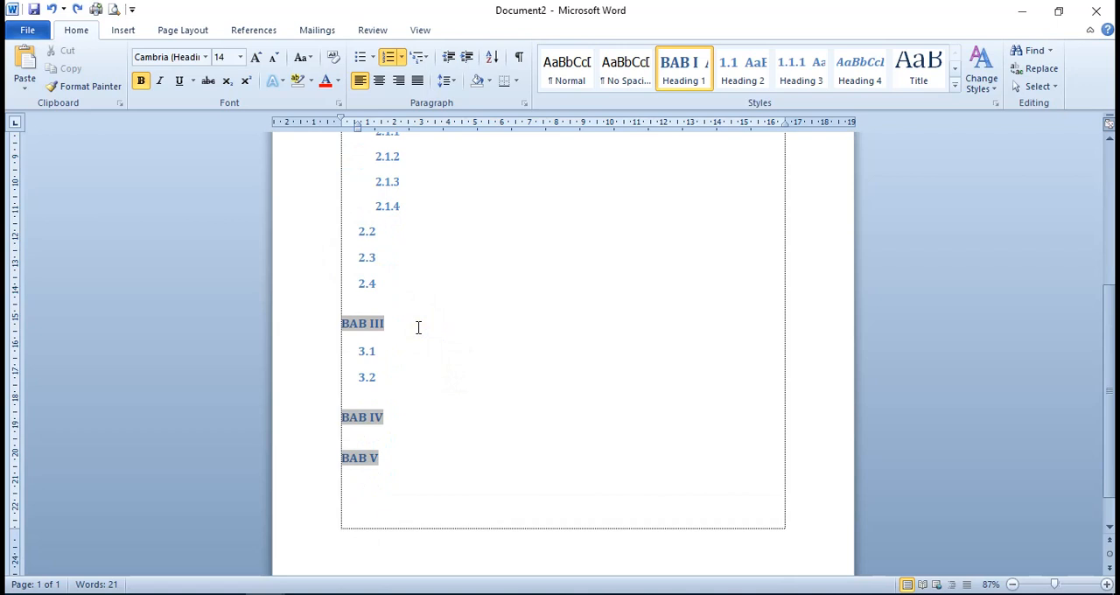
{"action": "scroll", "coordinate": [418, 327], "scroll_direction": "up", "scroll_amount": 7}
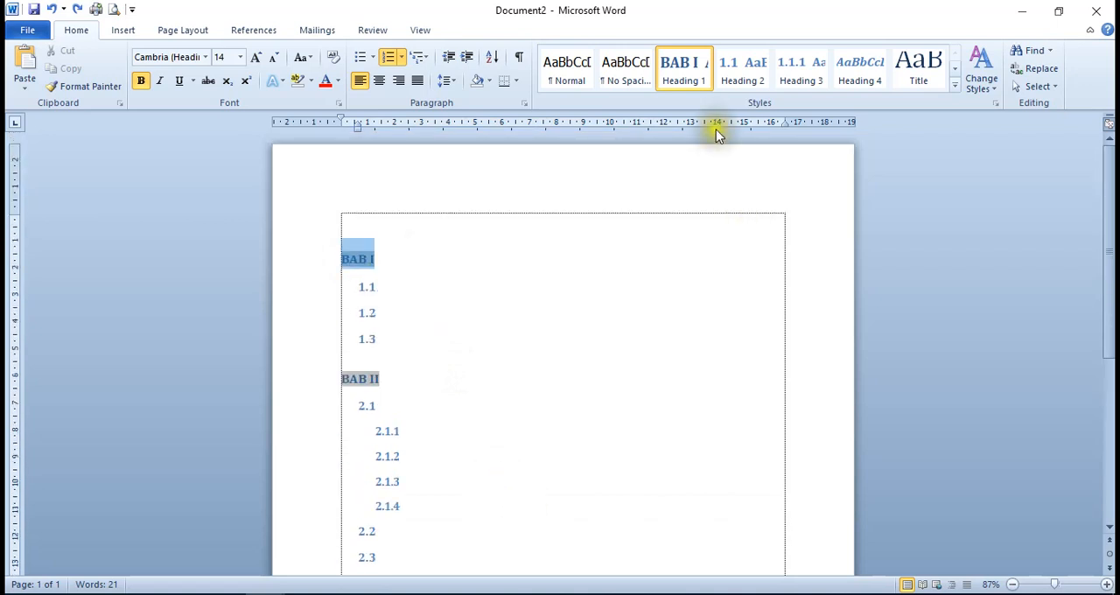
{"action": "left_click", "coordinate": [690, 85]}
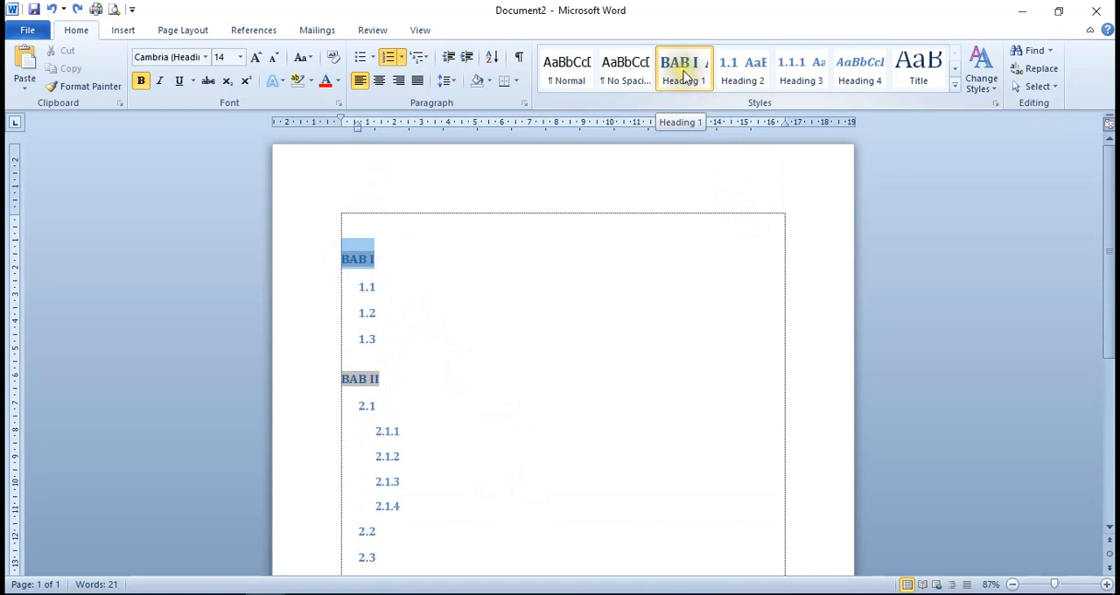
{"action": "right_click", "coordinate": [685, 77]}
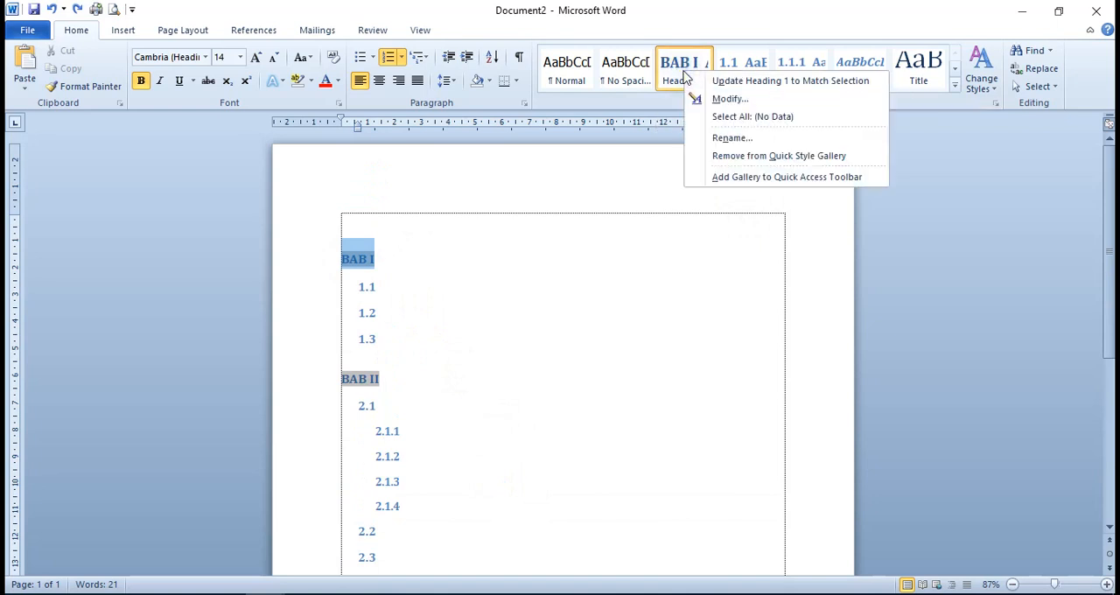
{"action": "left_click", "coordinate": [713, 99]}
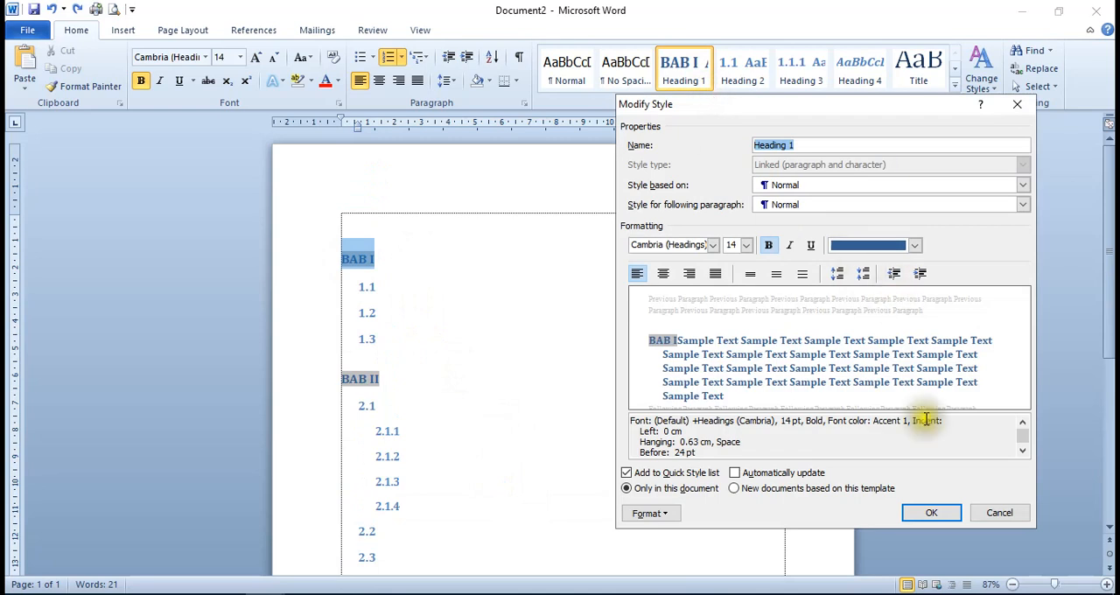
{"action": "left_click", "coordinate": [714, 250]}
{"action": "scroll", "coordinate": [714, 255], "scroll_direction": "down", "scroll_amount": 4}
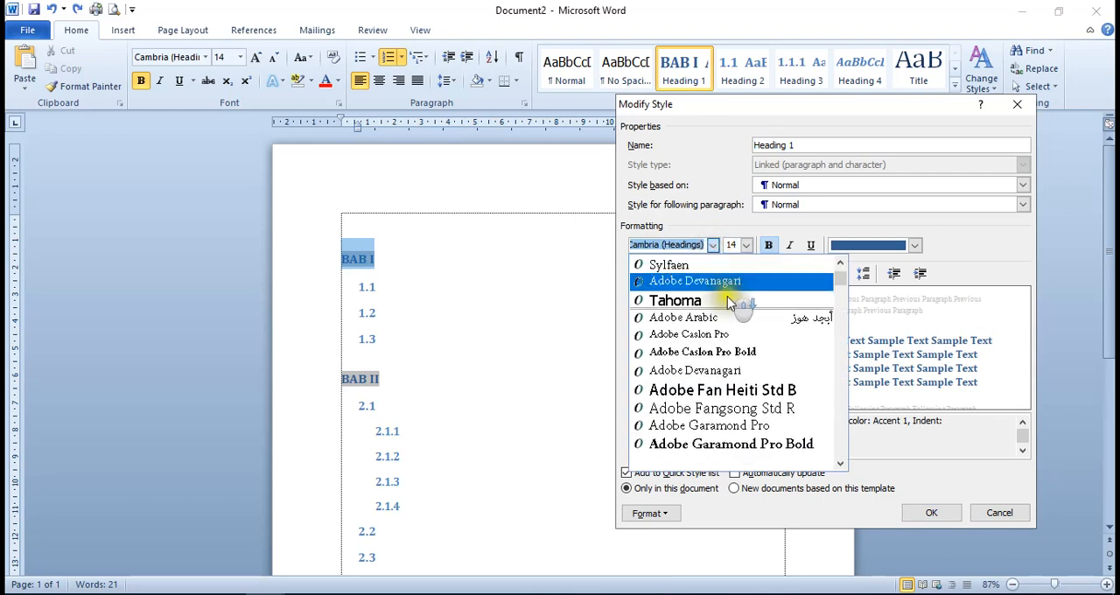
{"action": "scroll", "coordinate": [727, 298], "scroll_direction": "down", "scroll_amount": 3}
{"action": "left_click_drag", "start_coordinate": [840, 298], "coordinate": [851, 452]}
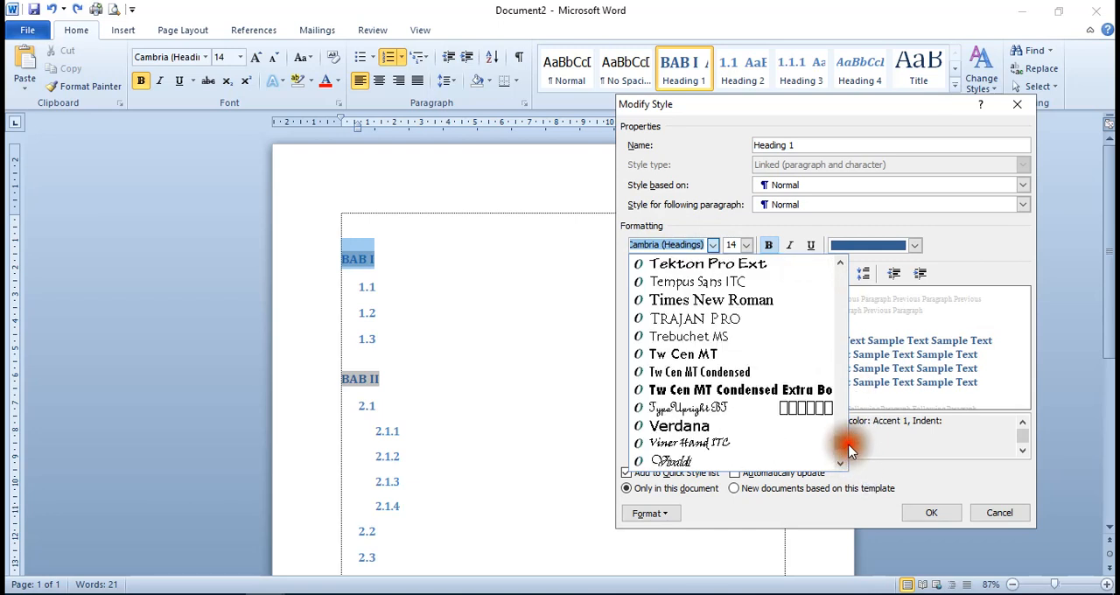
{"action": "left_click", "coordinate": [765, 303]}
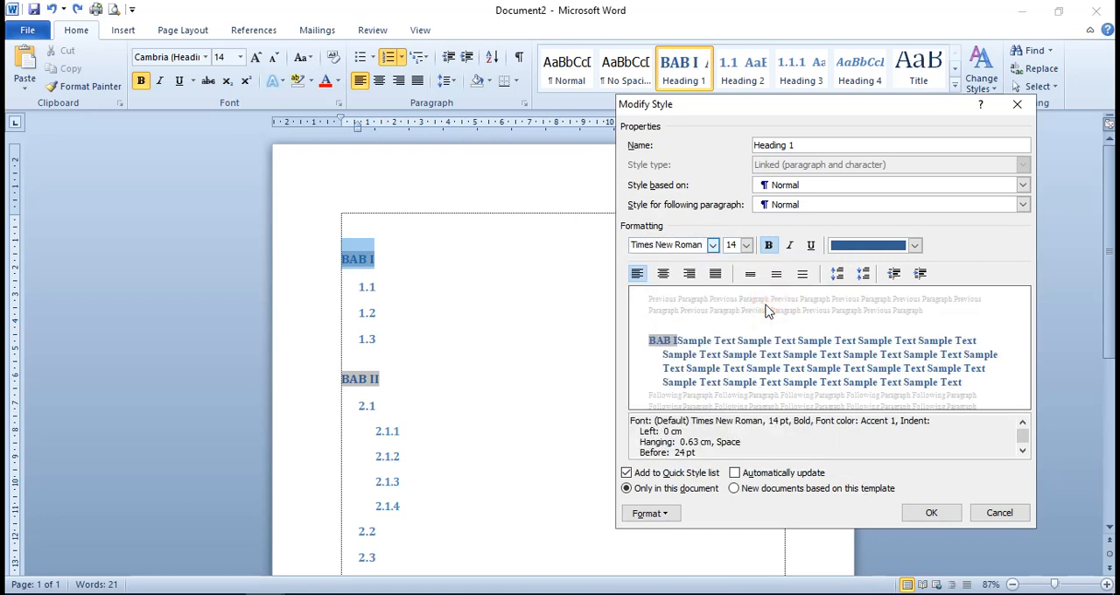
Set the Heading 1 style's font color to Automatic and apply the style changes
{"action": "left_click", "coordinate": [914, 245]}
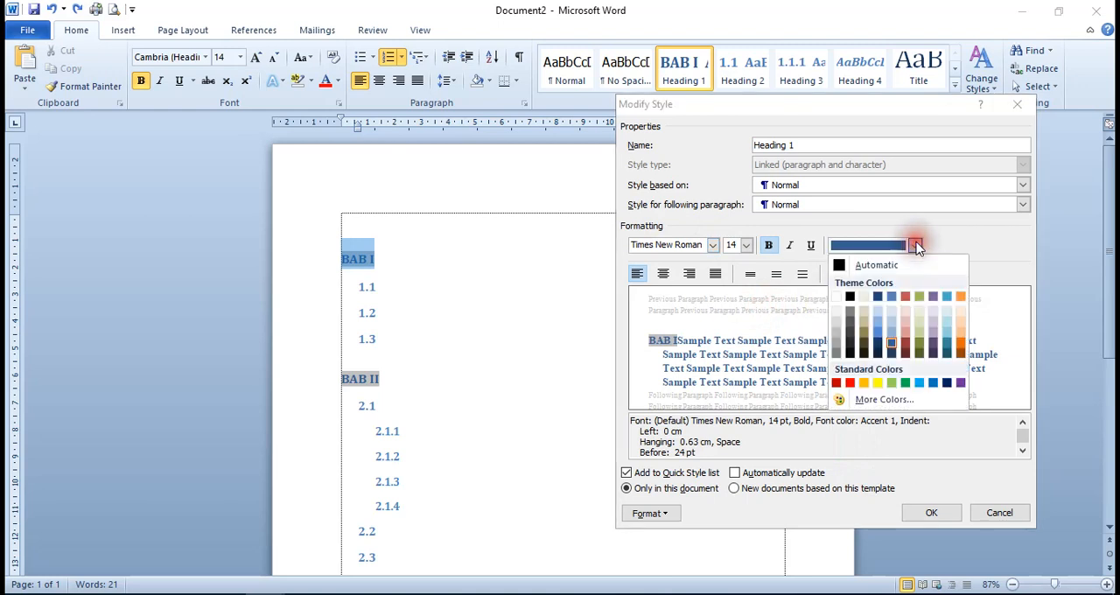
{"action": "left_click", "coordinate": [870, 264]}
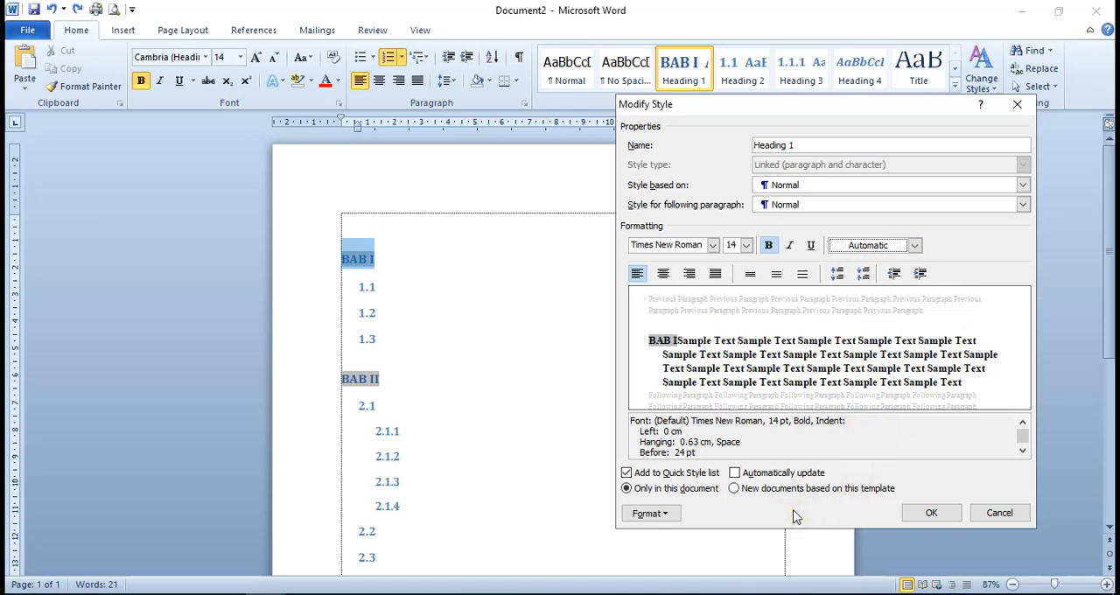
{"action": "scroll", "coordinate": [945, 429], "scroll_direction": "down", "scroll_amount": 2}
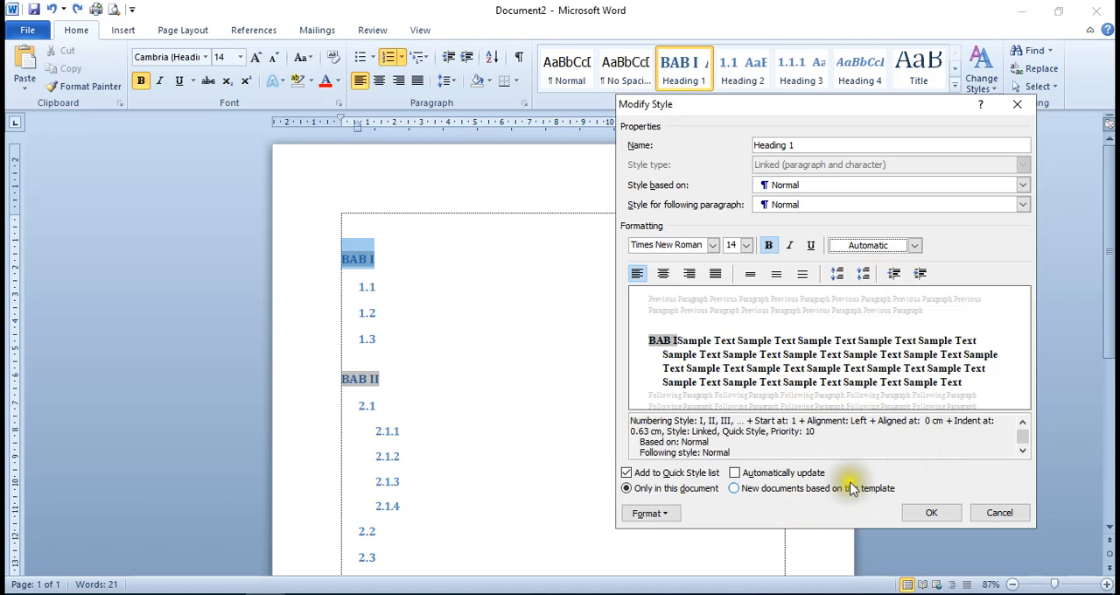
{"action": "left_click", "coordinate": [932, 514]}
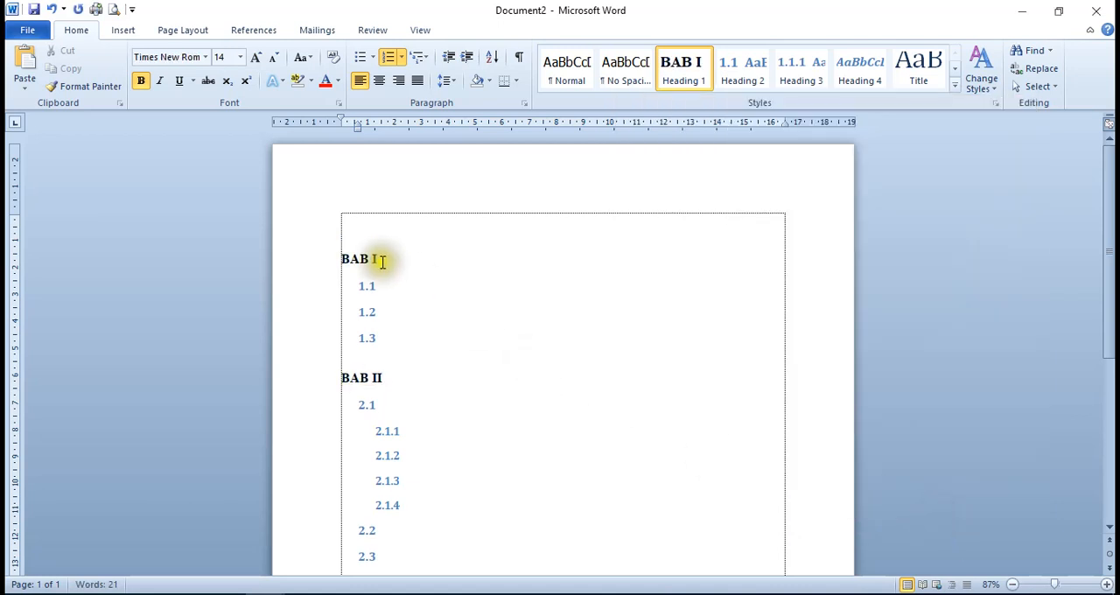
{"action": "scroll", "coordinate": [383, 266], "scroll_direction": "down", "scroll_amount": 8}
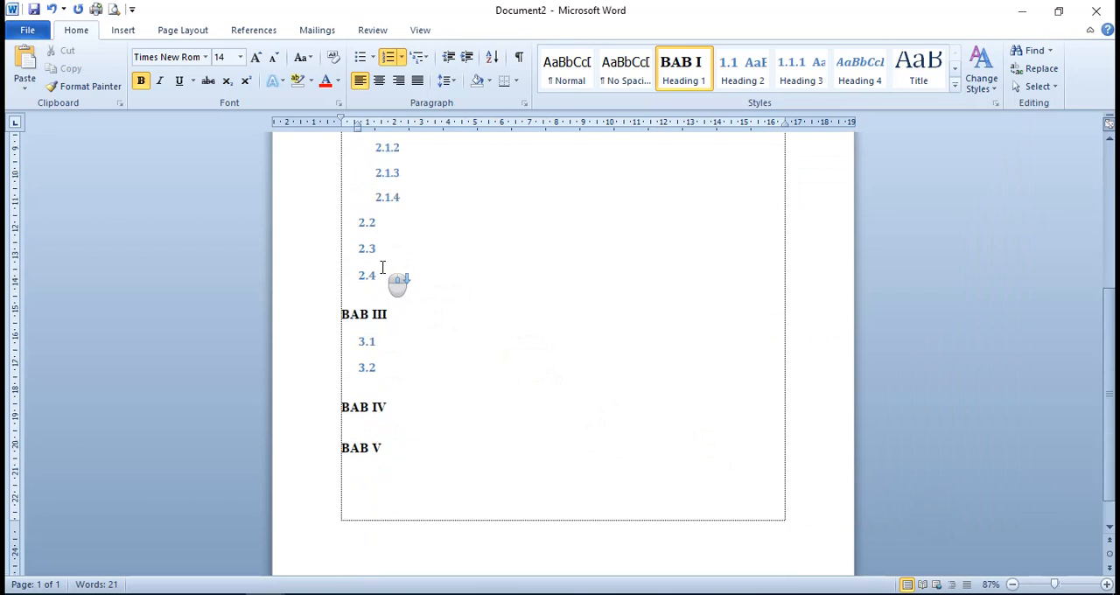
{"action": "scroll", "coordinate": [412, 330], "scroll_direction": "up", "scroll_amount": 6}
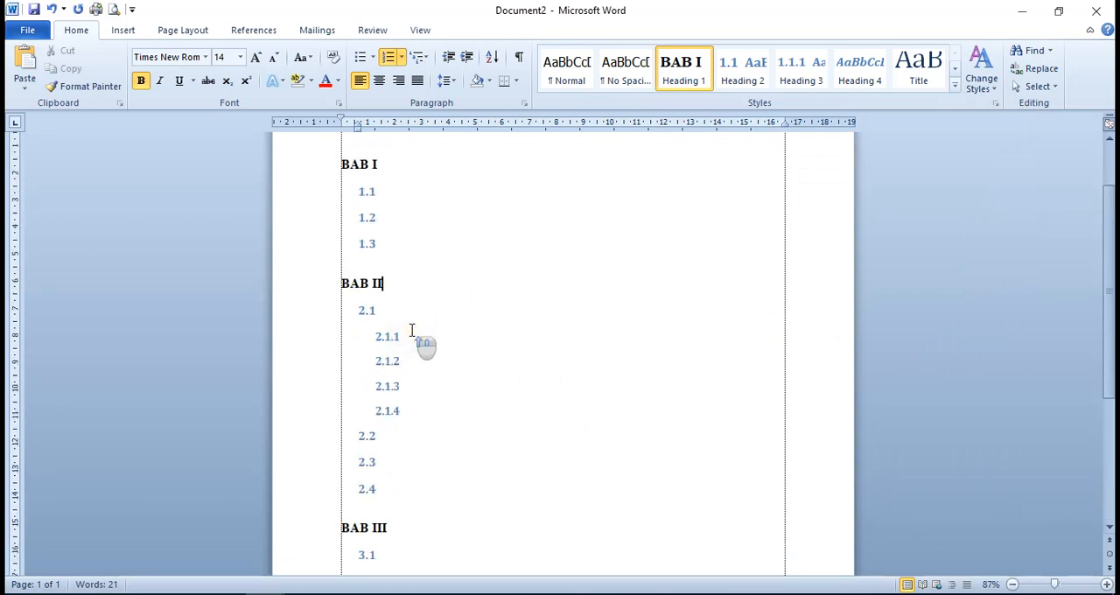
{"action": "scroll", "coordinate": [411, 330], "scroll_direction": "up", "scroll_amount": 1}
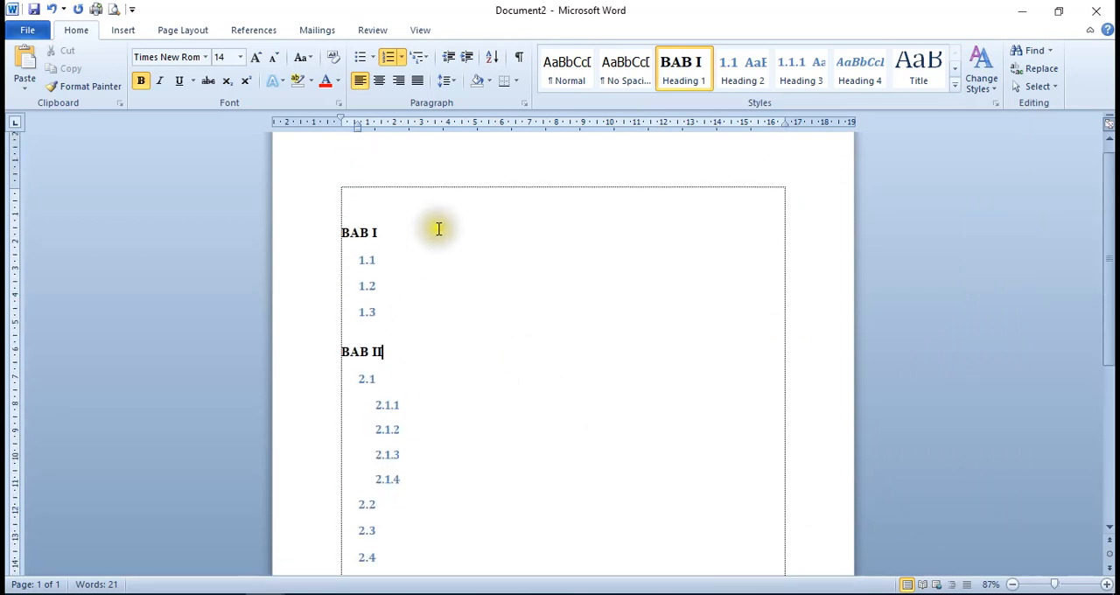
Modify the Heading 2 style used by the subchapter numbers to Times New Roman with the Automatic font color
{"action": "left_click", "coordinate": [368, 260]}
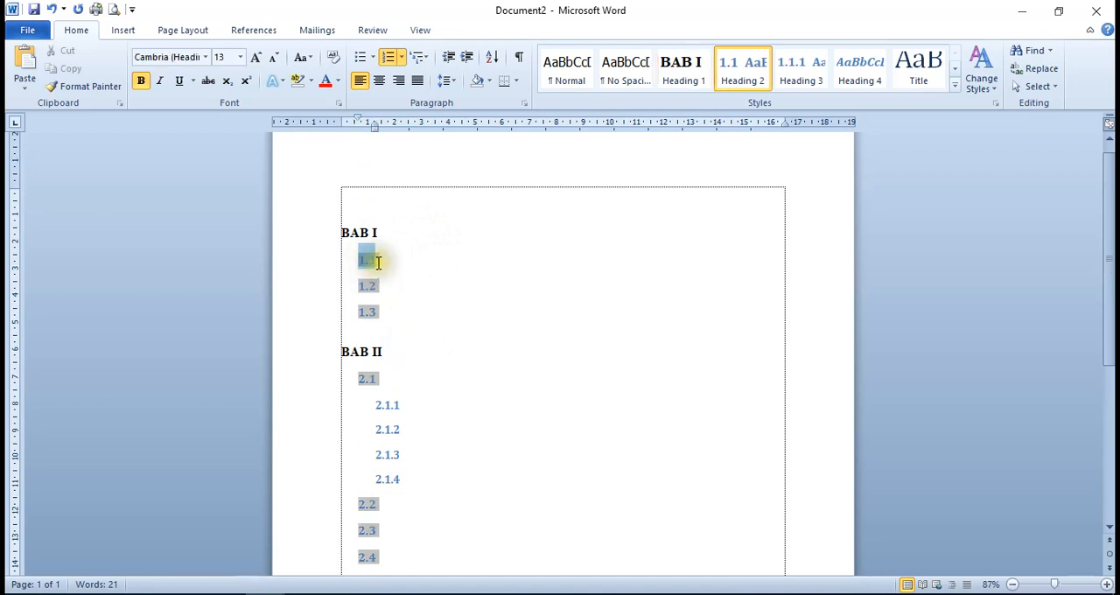
{"action": "scroll", "coordinate": [378, 262], "scroll_direction": "down", "scroll_amount": 5}
{"action": "scroll", "coordinate": [378, 263], "scroll_direction": "up", "scroll_amount": 3}
{"action": "scroll", "coordinate": [378, 262], "scroll_direction": "up", "scroll_amount": 3}
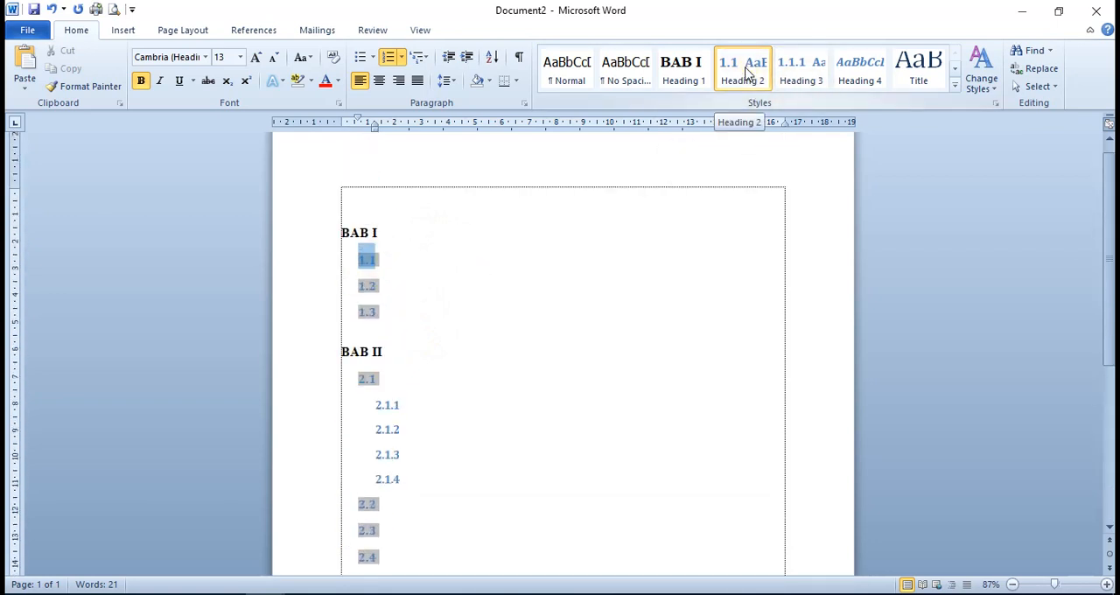
{"action": "right_click", "coordinate": [748, 71]}
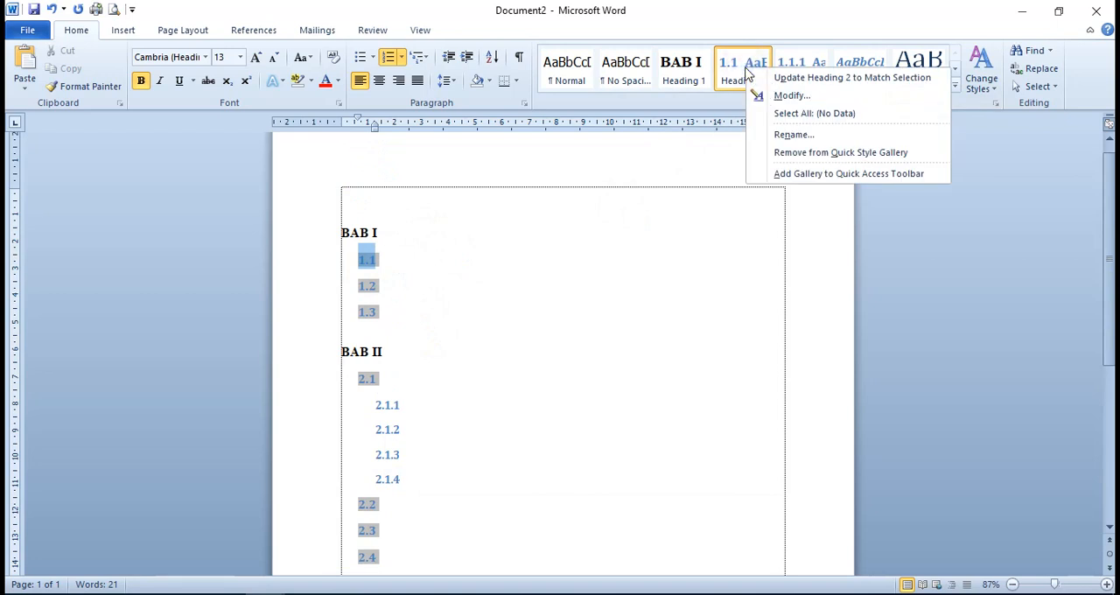
{"action": "left_click", "coordinate": [779, 98]}
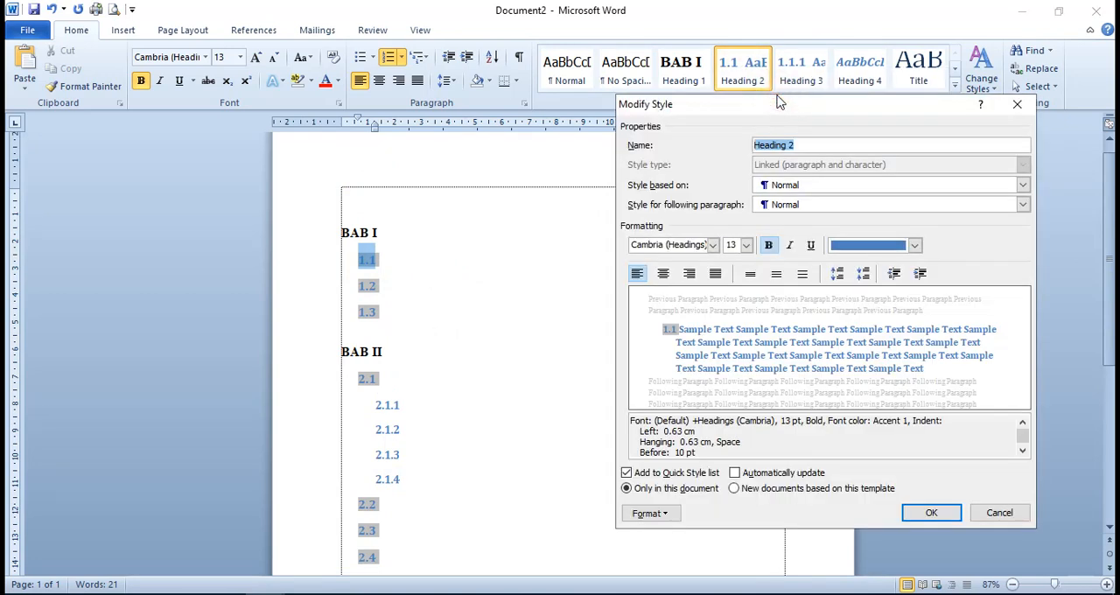
{"action": "left_click", "coordinate": [715, 246]}
{"action": "left_click", "coordinate": [723, 300]}
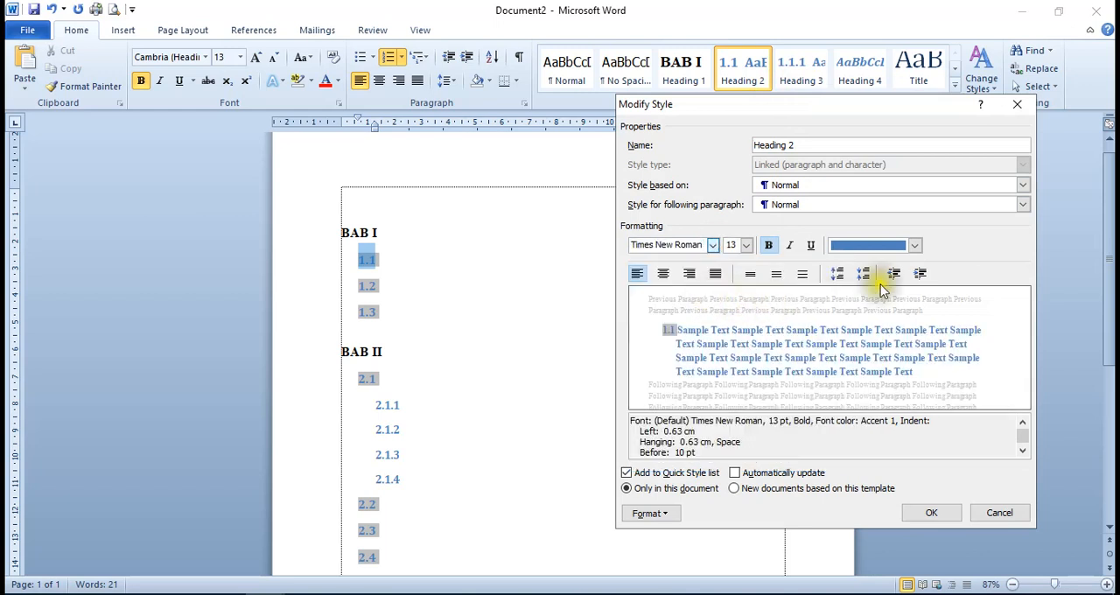
{"action": "left_click", "coordinate": [915, 247]}
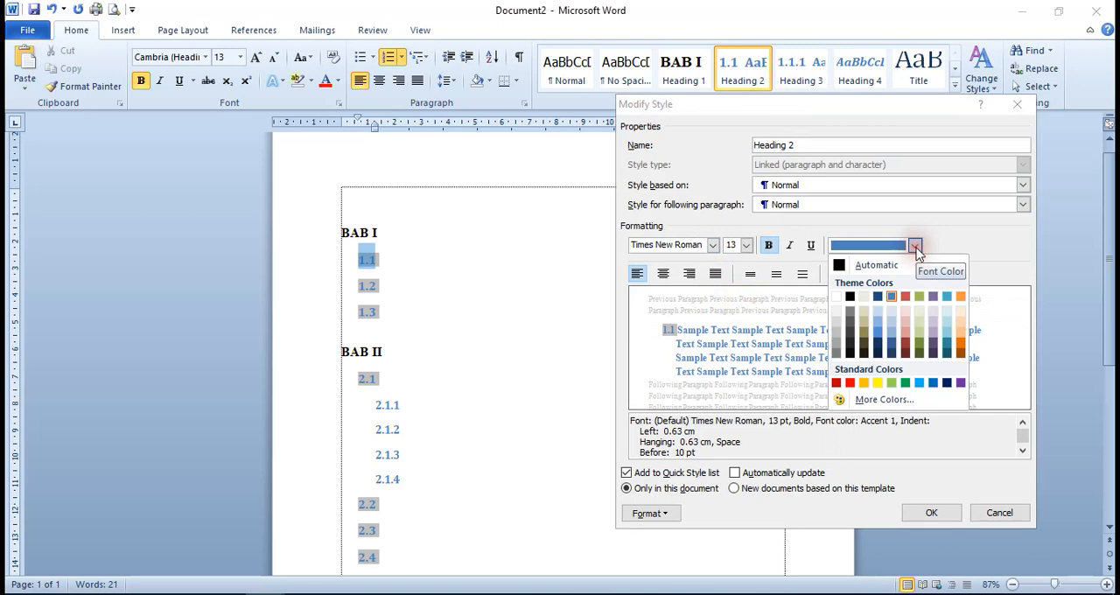
{"action": "left_click", "coordinate": [901, 263]}
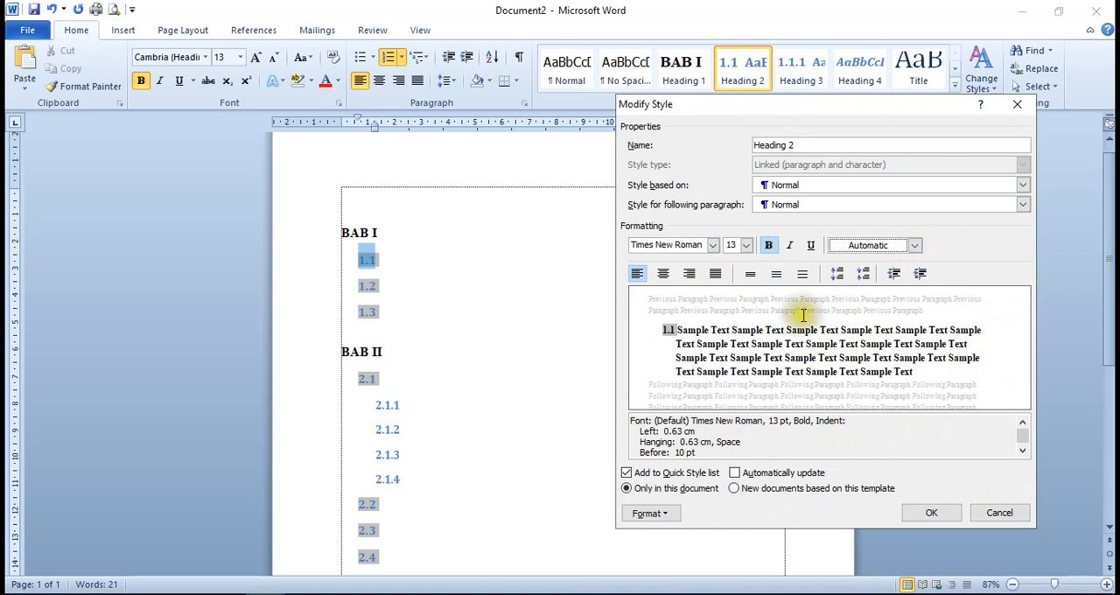
{"action": "left_click", "coordinate": [933, 519]}
{"action": "left_click", "coordinate": [527, 415]}
Modify the Heading 3 style used by the 2.1.1 to 2.1.4 numbers so its font is Times New Roman
{"action": "scroll", "coordinate": [451, 360], "scroll_direction": "down", "scroll_amount": 3}
{"action": "scroll", "coordinate": [452, 361], "scroll_direction": "down", "scroll_amount": 2}
{"action": "scroll", "coordinate": [448, 372], "scroll_direction": "up", "scroll_amount": 3}
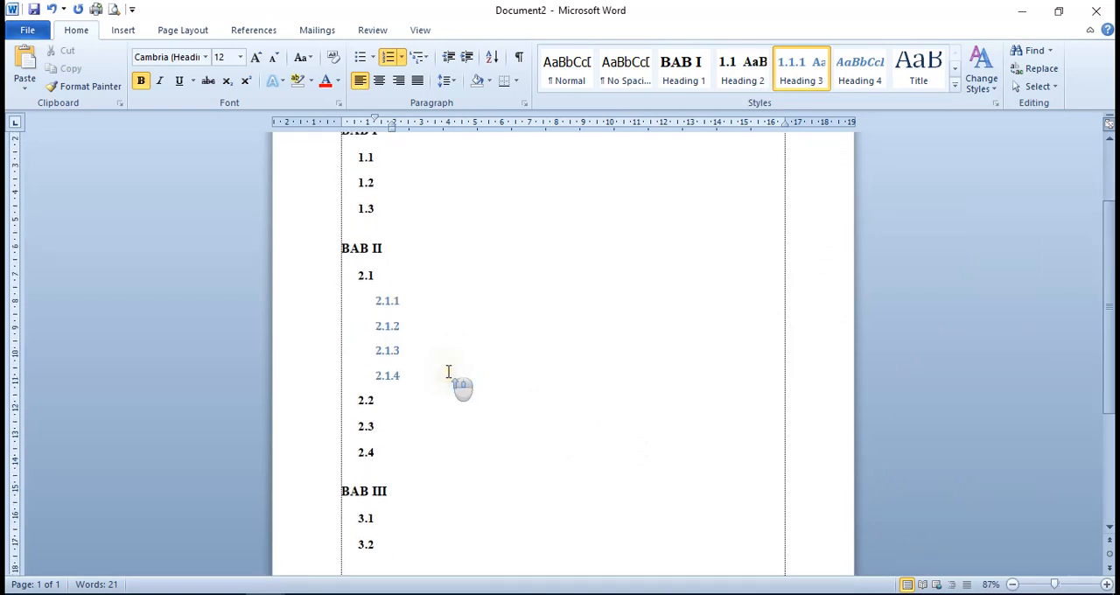
{"action": "scroll", "coordinate": [422, 420], "scroll_direction": "up", "scroll_amount": 3}
{"action": "scroll", "coordinate": [420, 407], "scroll_direction": "down", "scroll_amount": 2}
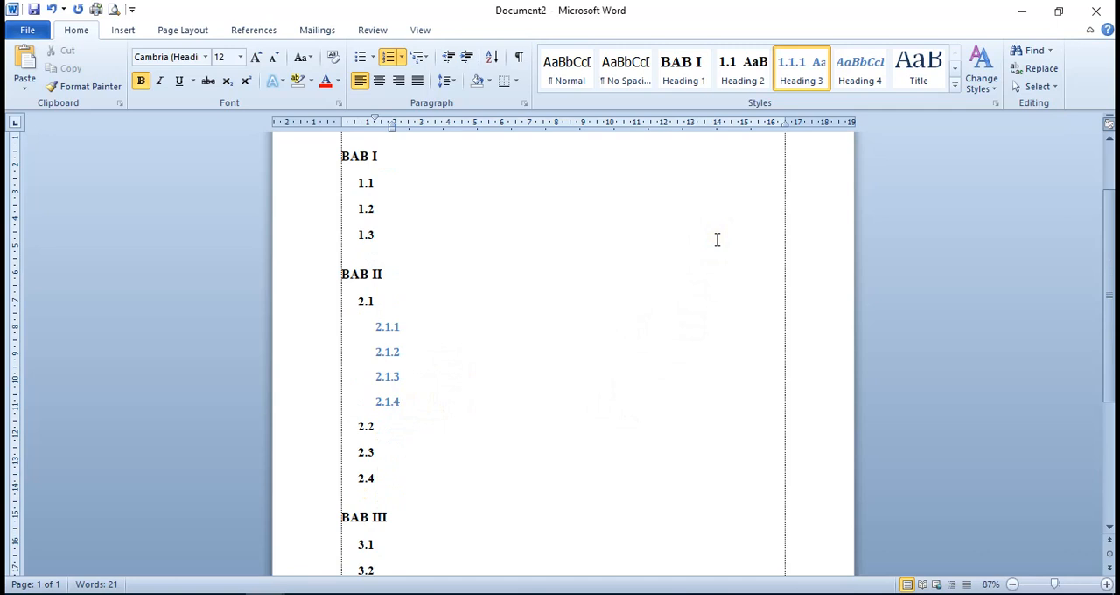
{"action": "left_click", "coordinate": [385, 326]}
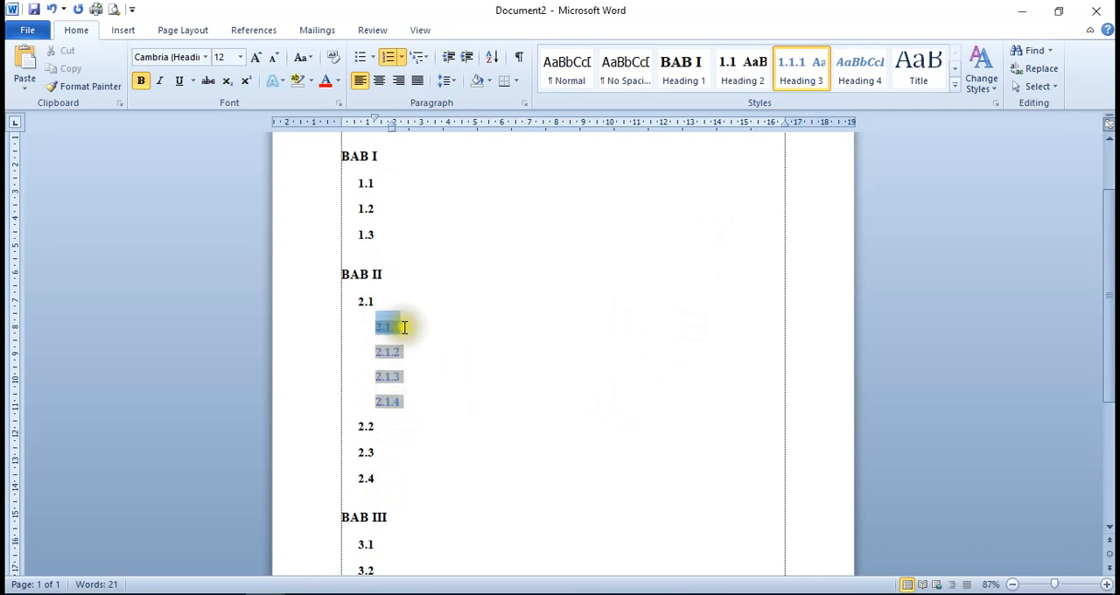
{"action": "right_click", "coordinate": [809, 79]}
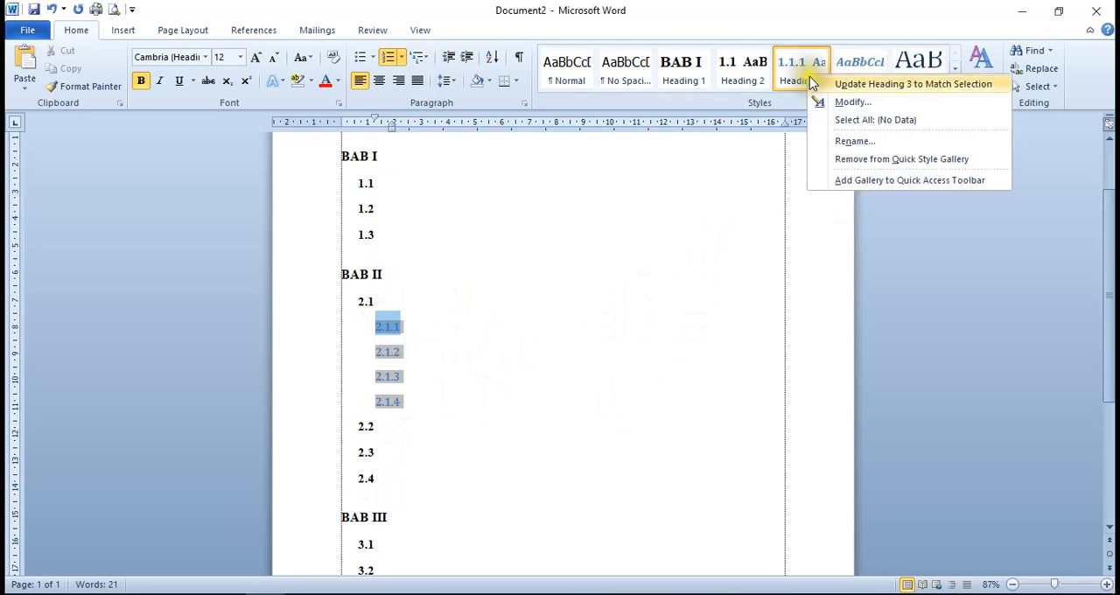
{"action": "left_click", "coordinate": [842, 102]}
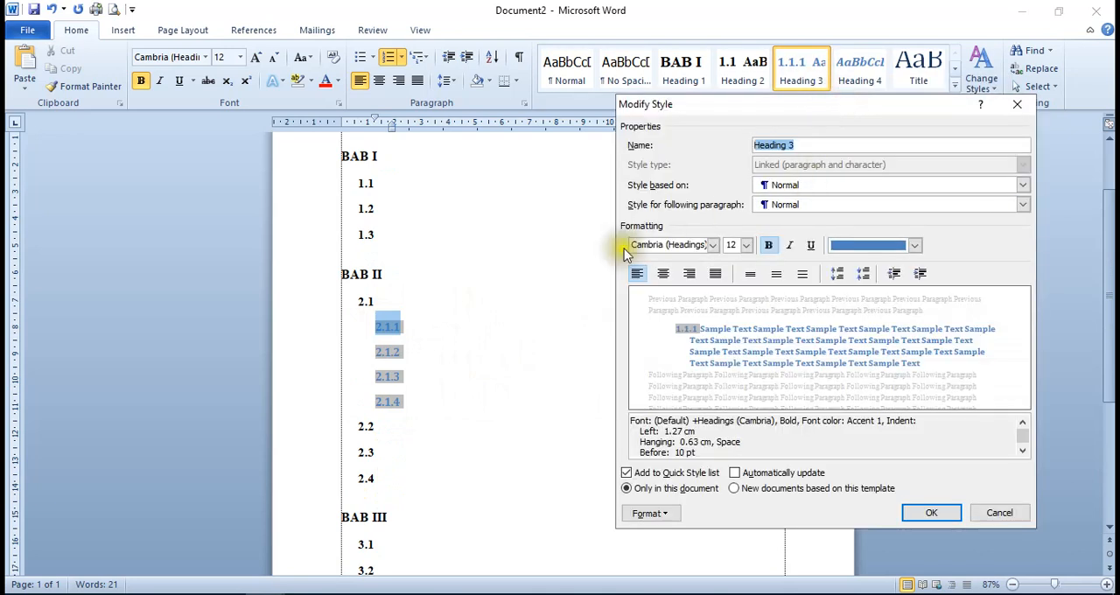
{"action": "left_click", "coordinate": [713, 245]}
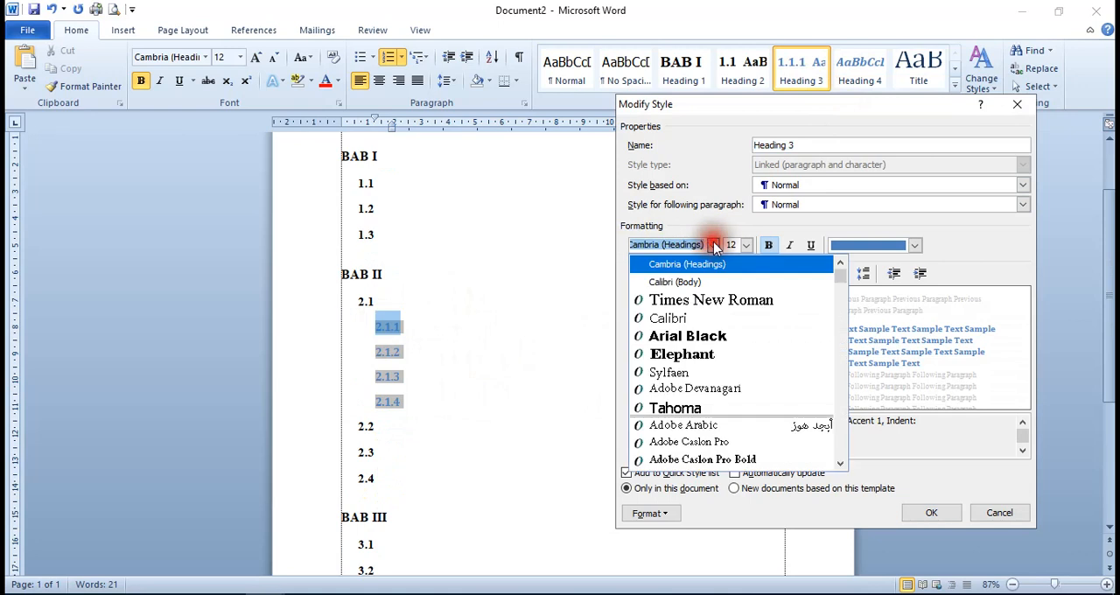
{"action": "left_click", "coordinate": [713, 307]}
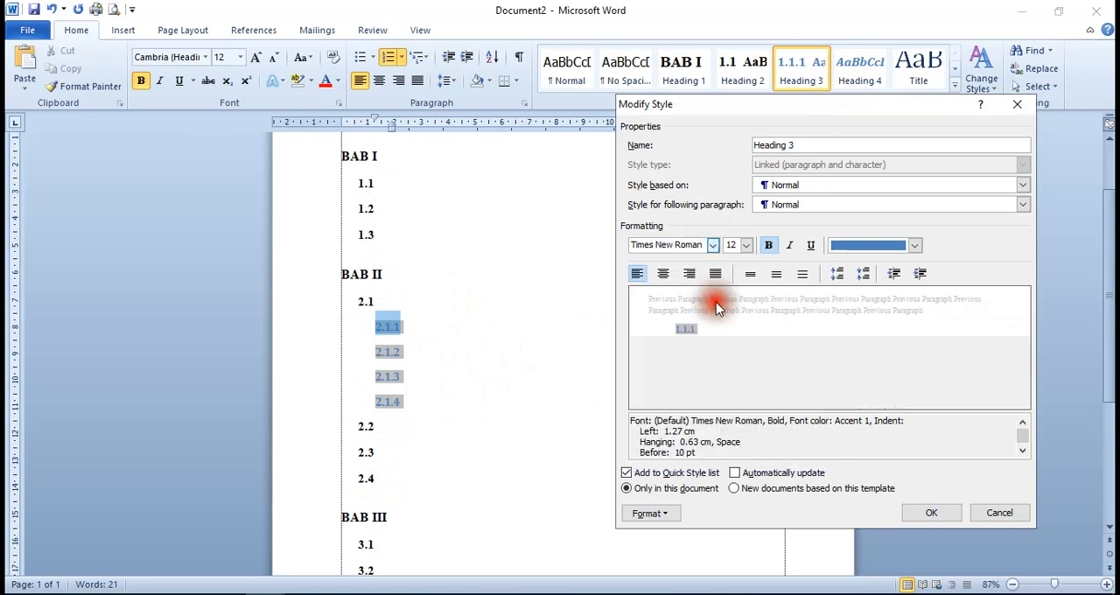
Set the Heading 3 style's font color to Automatic and apply the style changes
{"action": "left_click", "coordinate": [912, 246]}
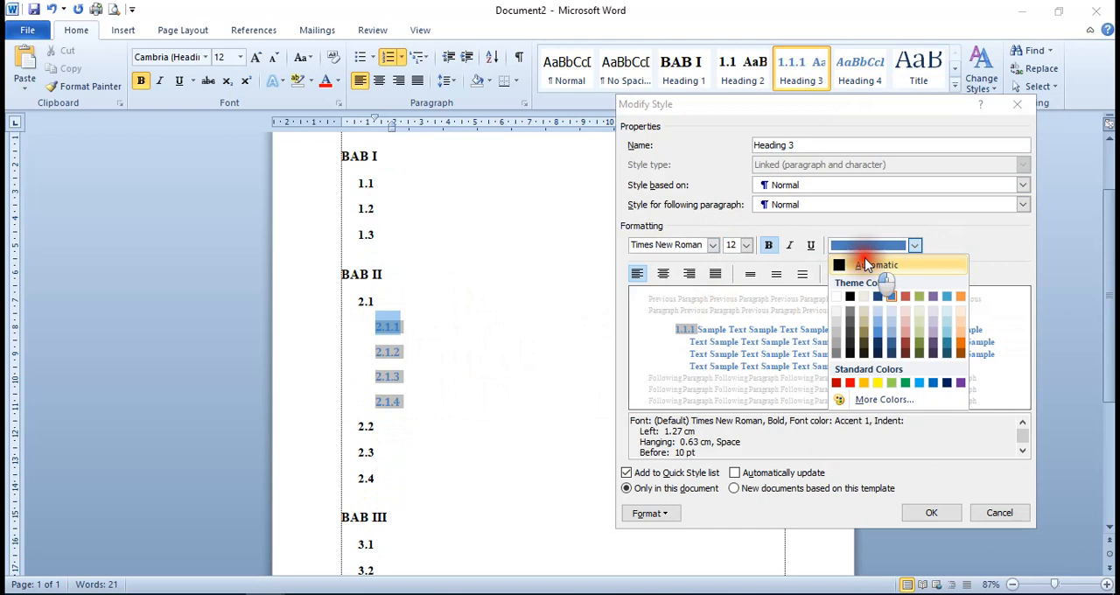
{"action": "left_click", "coordinate": [865, 263]}
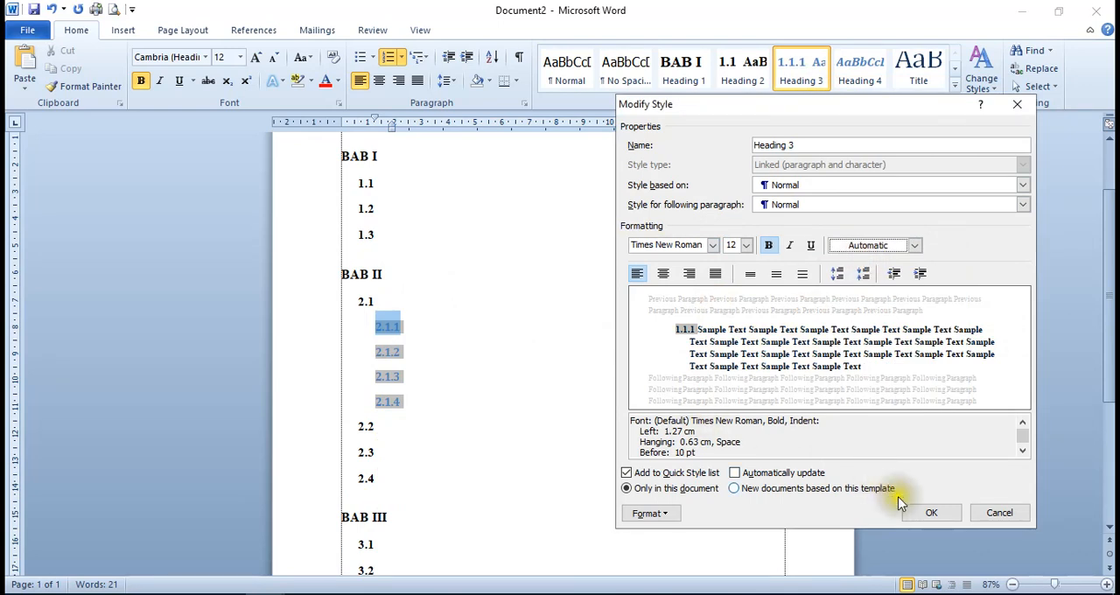
{"action": "left_click", "coordinate": [926, 513]}
{"action": "scroll", "coordinate": [480, 331], "scroll_direction": "up", "scroll_amount": 2}
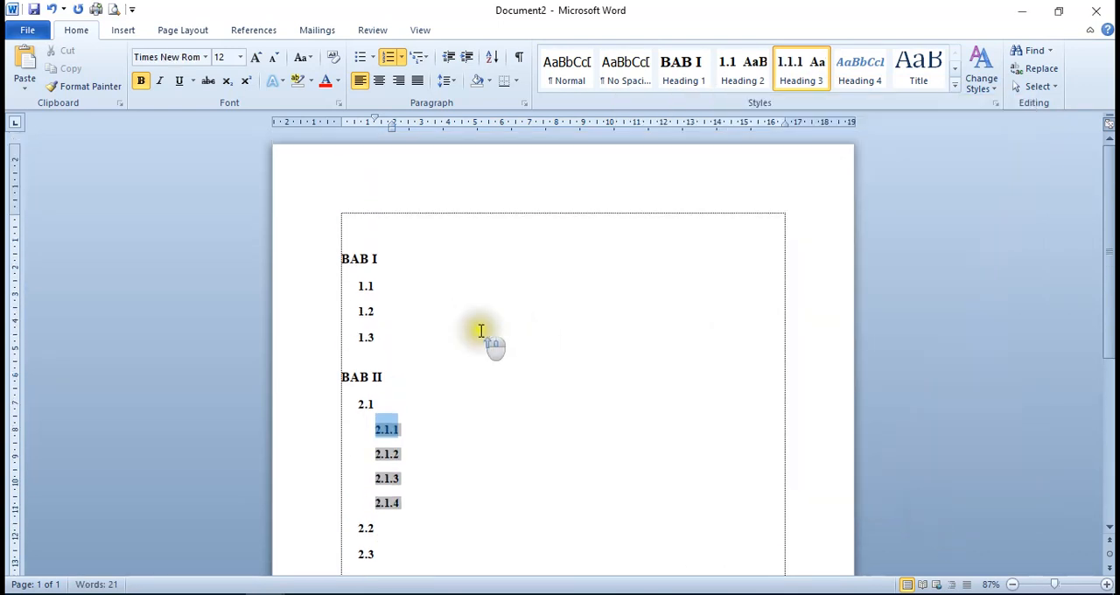
Add the title PENDAHULUAN to the BAB I heading and put it on its own line with a manual line break
{"action": "left_click", "coordinate": [480, 253]}
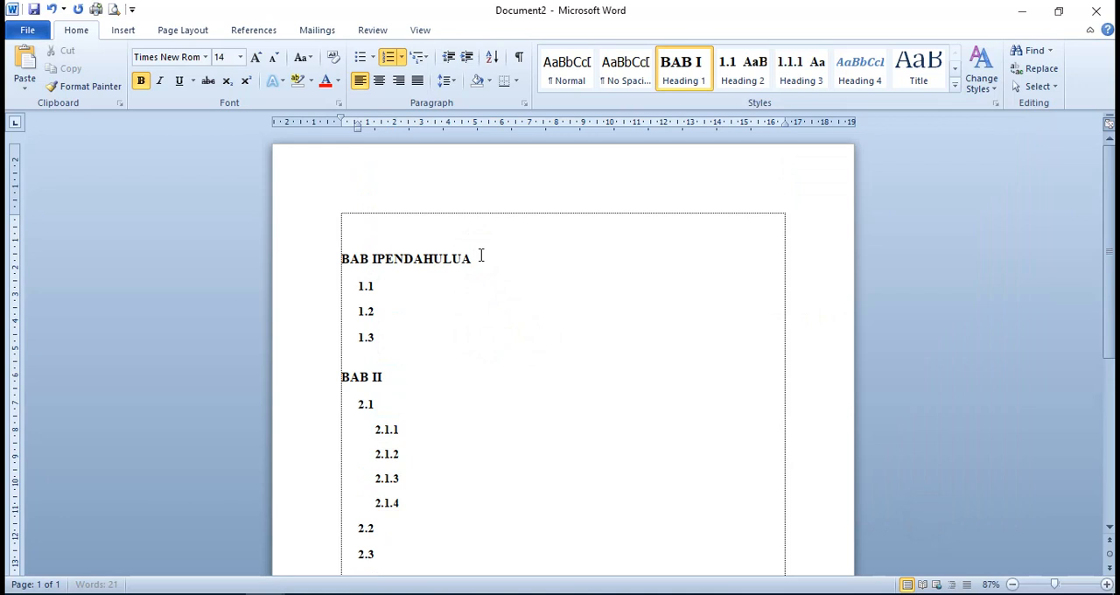
{"action": "left_click", "coordinate": [395, 261]}
{"action": "left_click", "coordinate": [376, 261]}
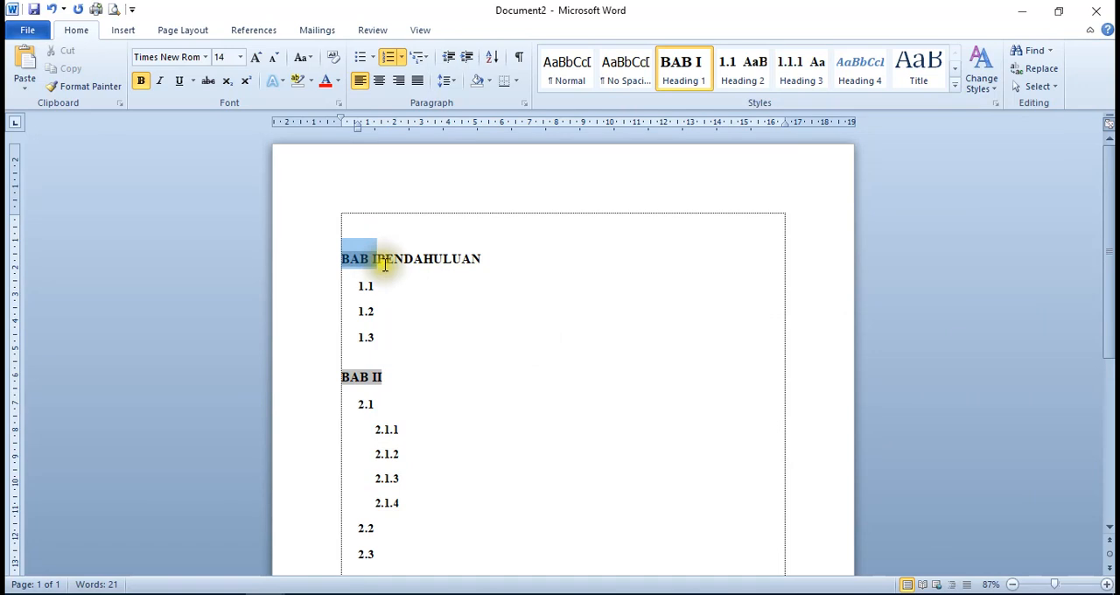
{"action": "left_click", "coordinate": [383, 263]}
{"action": "left_click", "coordinate": [379, 254]}
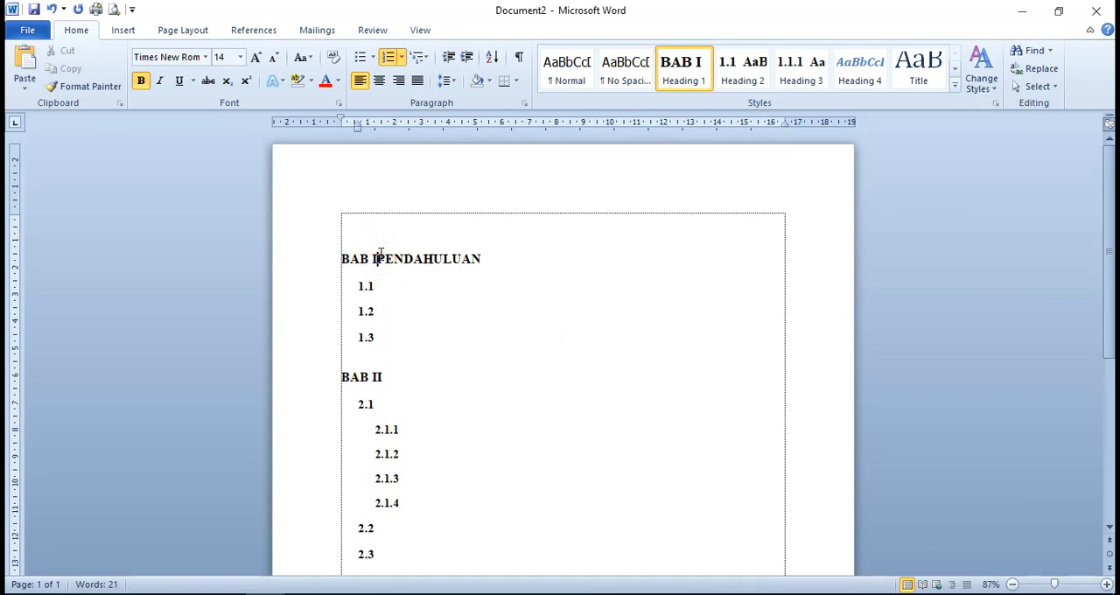
{"action": "key", "text": "shift+Return"}
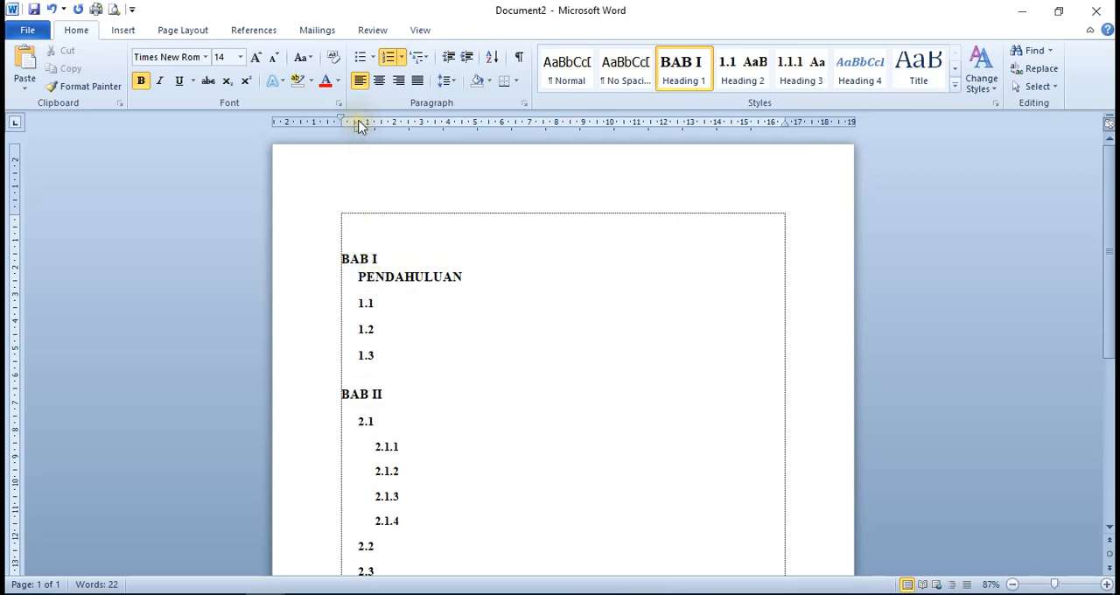
Remove the hanging indent from the BAB I PENDAHULUAN heading and center it
{"action": "left_click_drag", "start_coordinate": [357, 125], "coordinate": [342, 123]}
{"action": "left_click", "coordinate": [501, 277]}
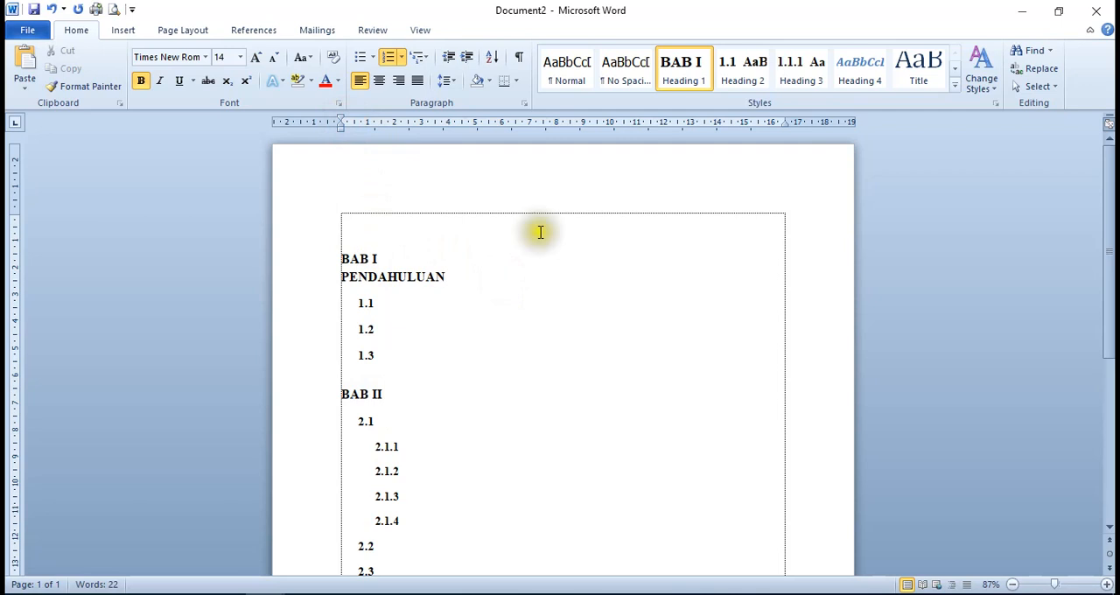
{"action": "left_click", "coordinate": [378, 81]}
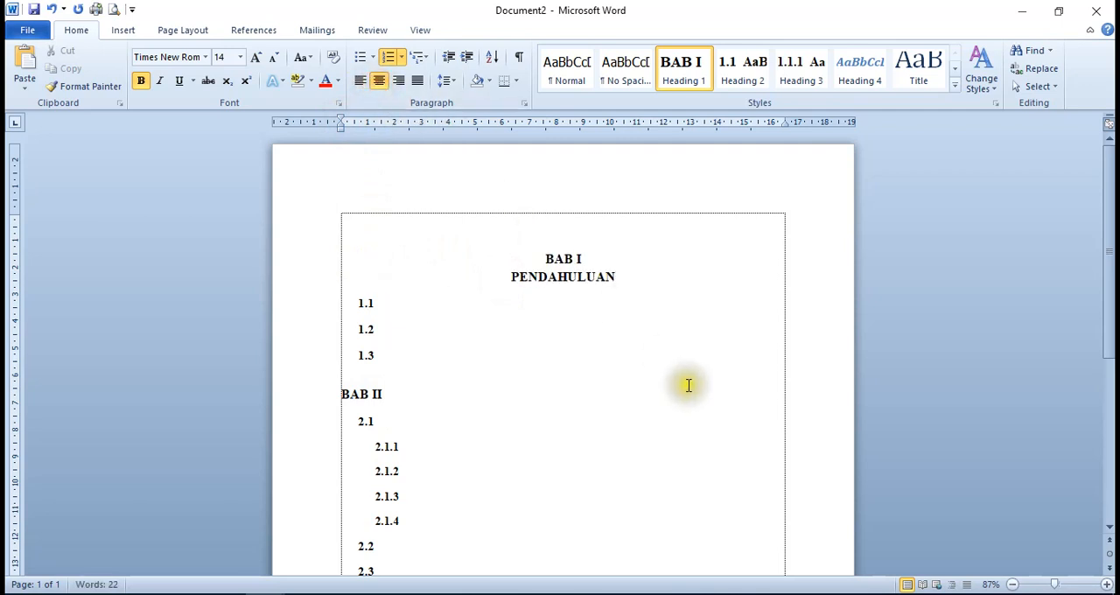
{"action": "scroll", "coordinate": [689, 385], "scroll_direction": "down", "scroll_amount": 2}
{"action": "scroll", "coordinate": [688, 385], "scroll_direction": "up", "scroll_amount": 2}
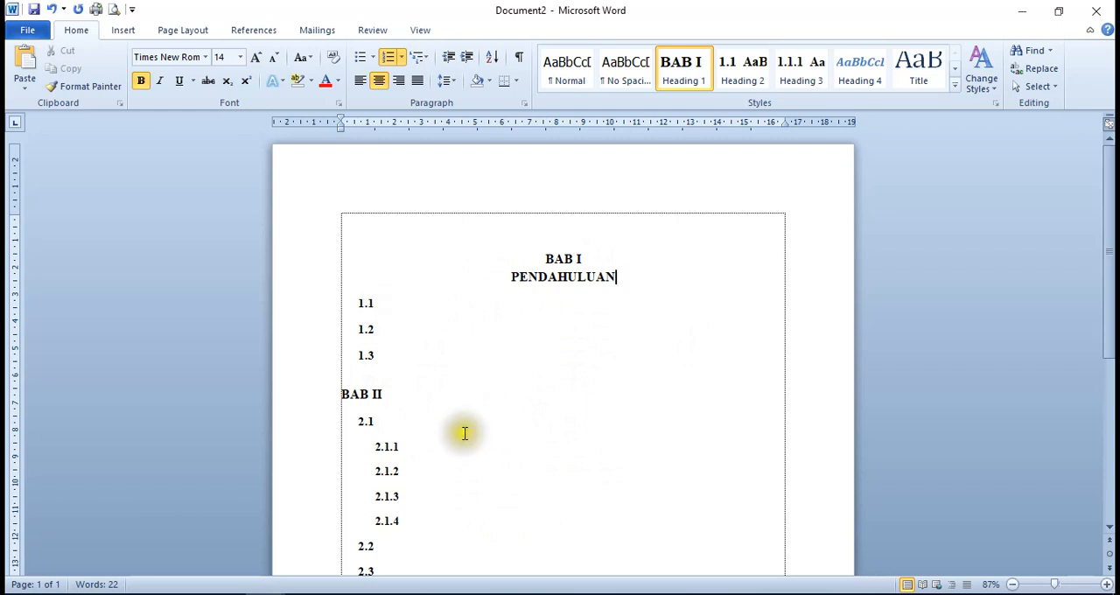
Add the title PEMBAHASAN to the BAB II heading and put it on its own line within the same heading
{"action": "left_click", "coordinate": [437, 399]}
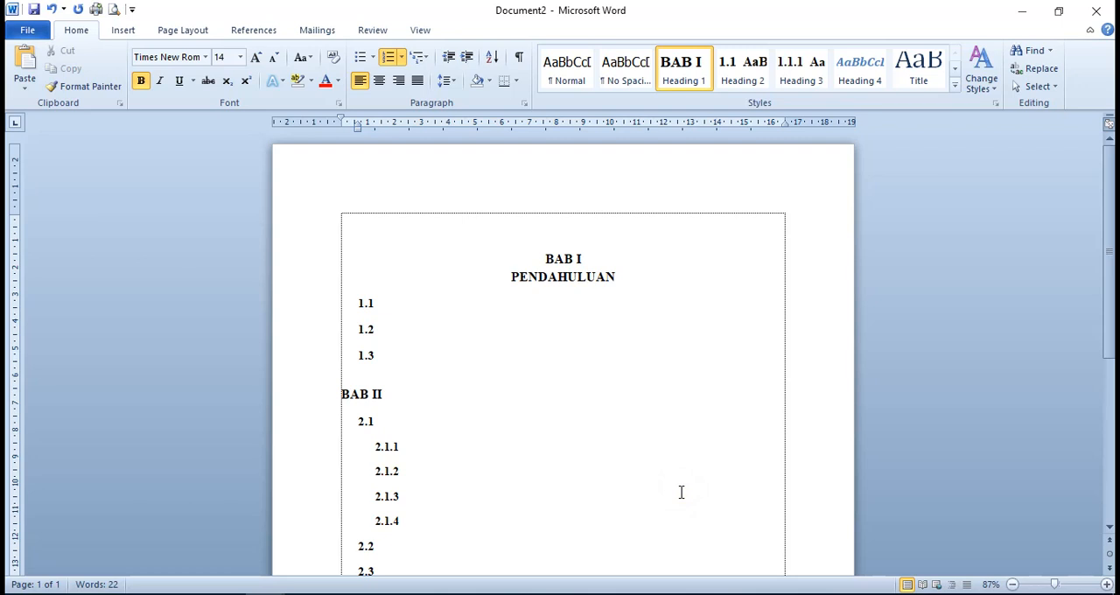
{"action": "type", "text": "MBAHASAN"}
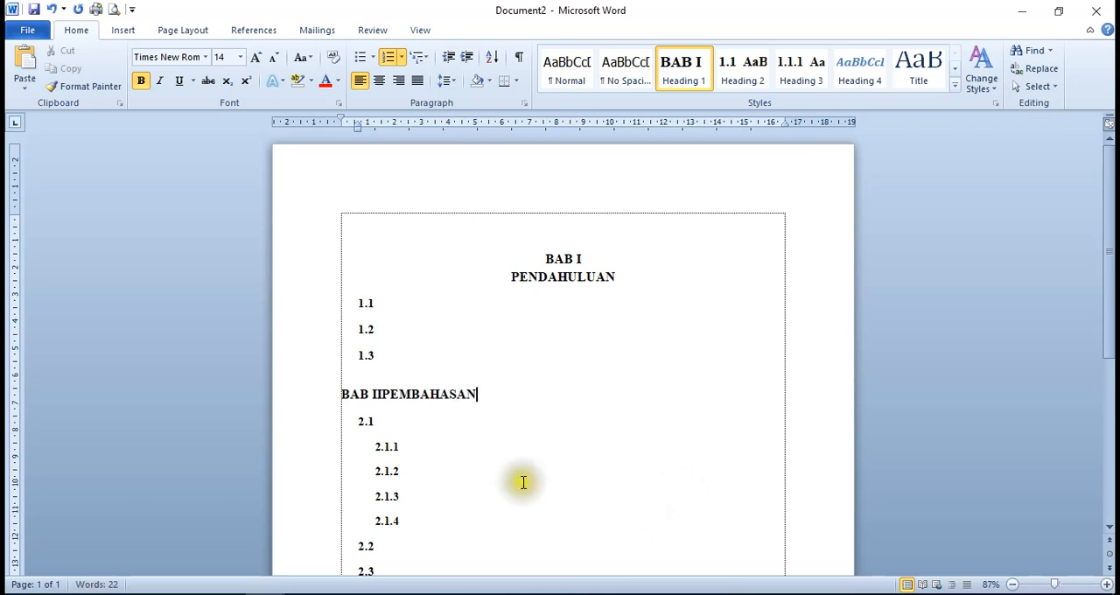
{"action": "left_click", "coordinate": [389, 394]}
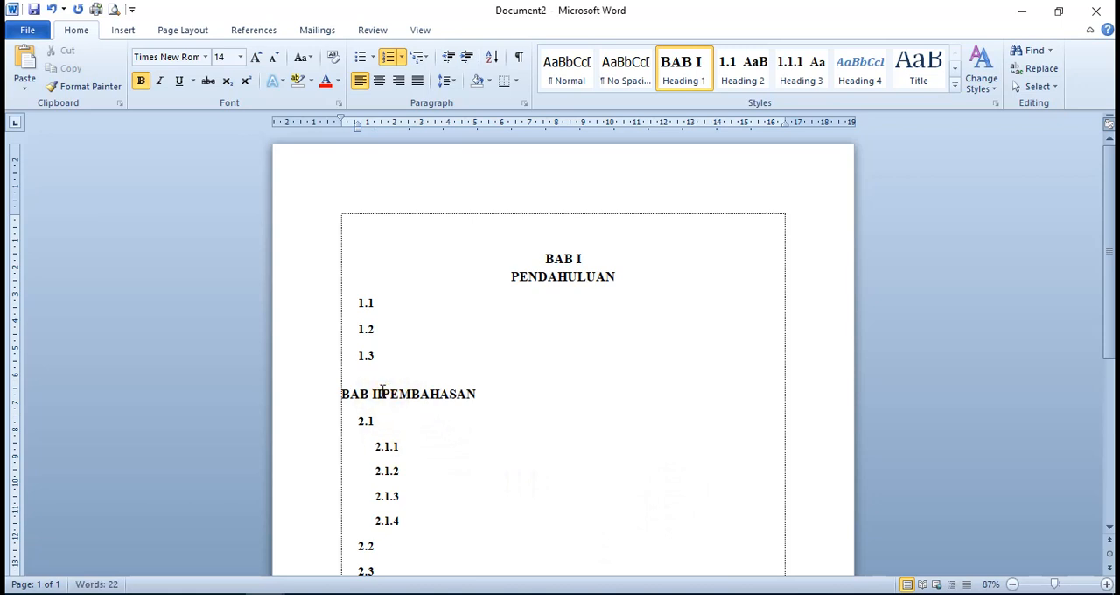
{"action": "left_click", "coordinate": [384, 394]}
{"action": "key", "text": "Return"}
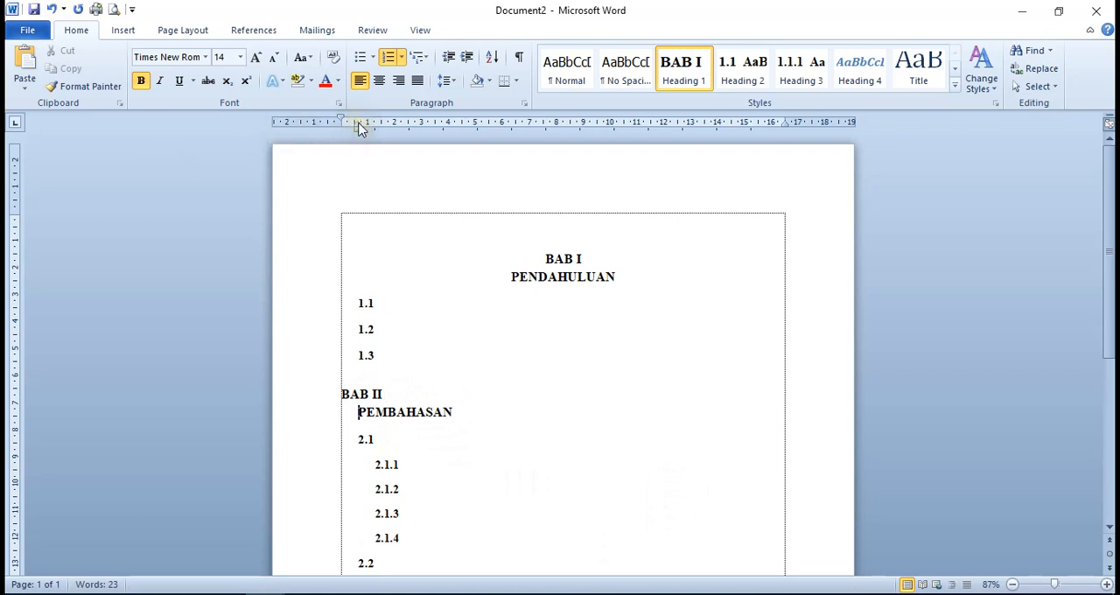
Remove the hanging indent from the BAB II PEMBAHASAN heading and center it
{"action": "left_click_drag", "start_coordinate": [359, 127], "coordinate": [340, 124]}
{"action": "left_click", "coordinate": [506, 418]}
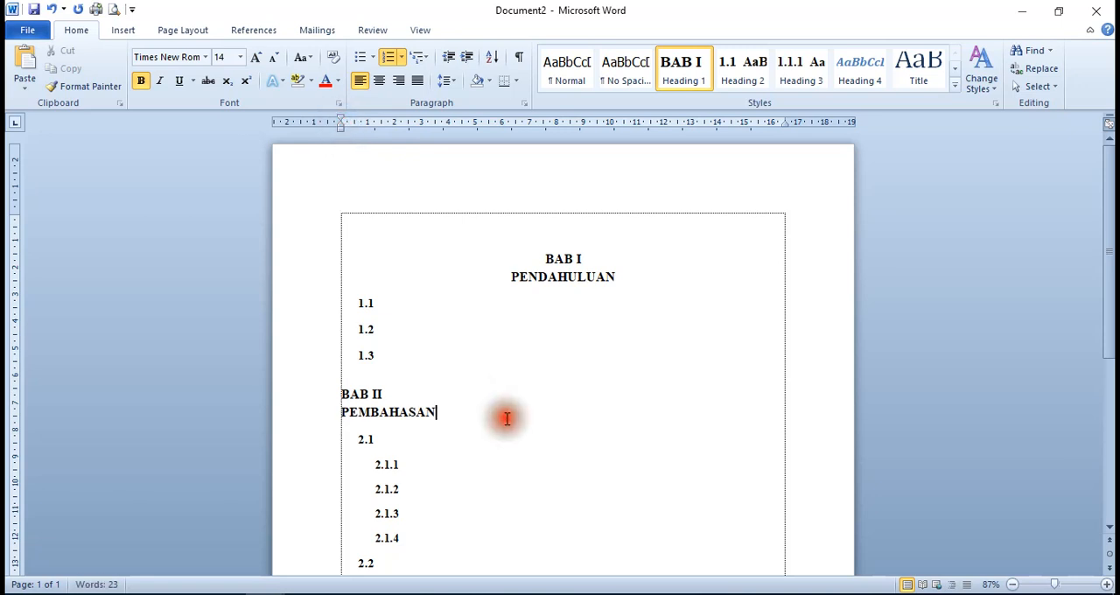
{"action": "left_click", "coordinate": [379, 85]}
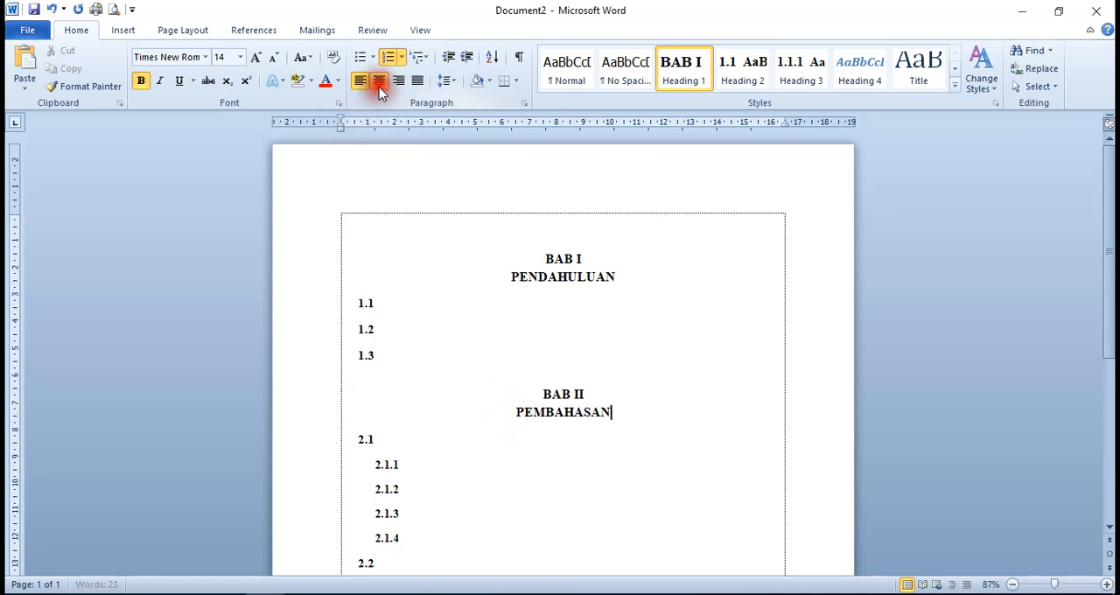
{"action": "scroll", "coordinate": [493, 230], "scroll_direction": "down", "scroll_amount": 3}
{"action": "scroll", "coordinate": [492, 230], "scroll_direction": "down", "scroll_amount": 4}
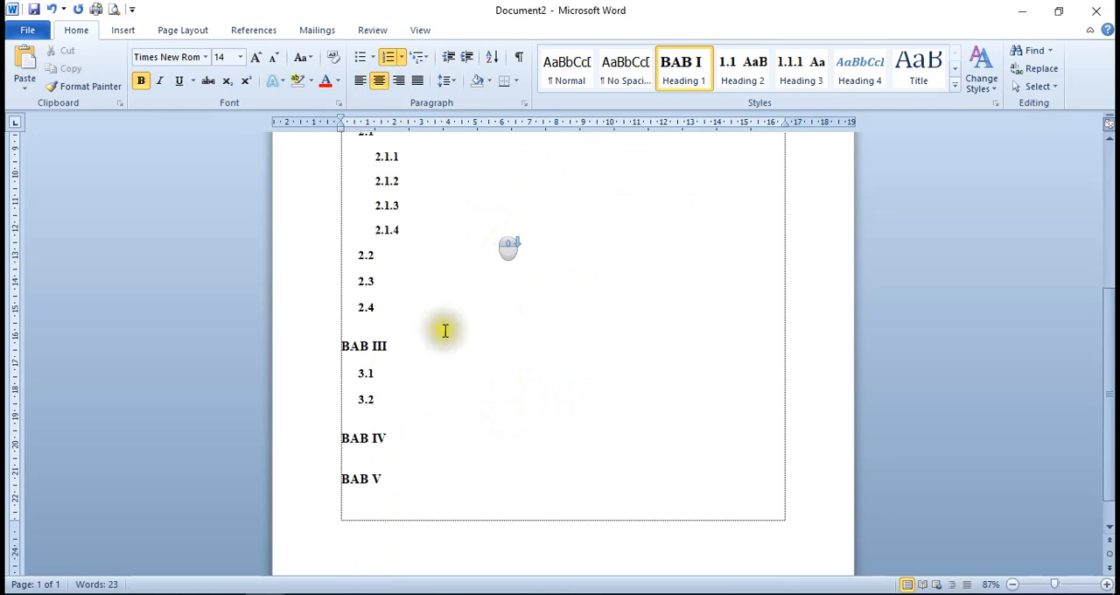
{"action": "left_click", "coordinate": [426, 344]}
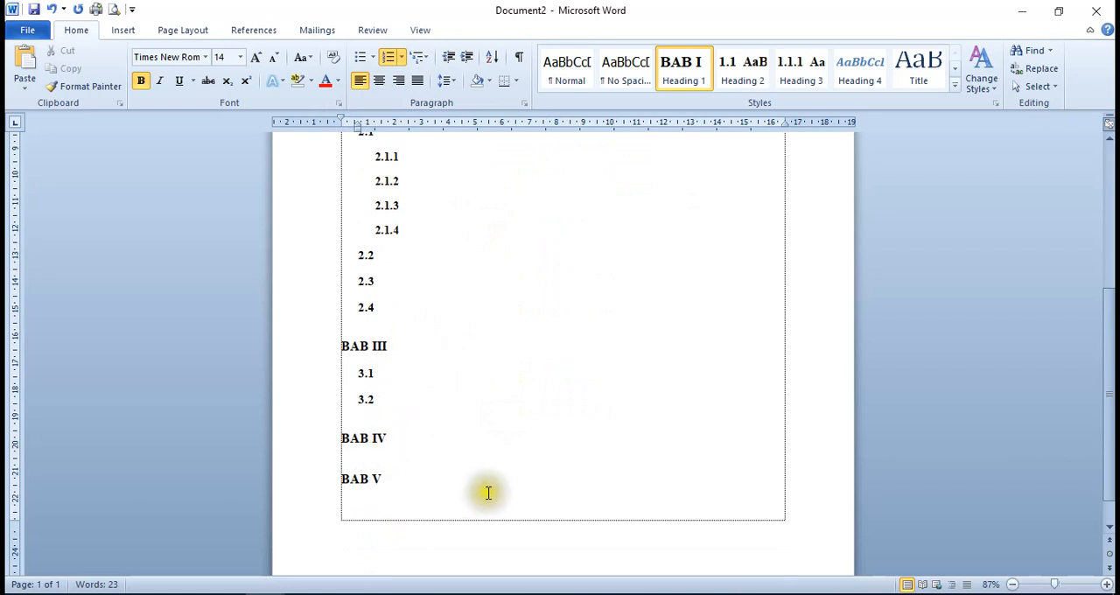
{"action": "scroll", "coordinate": [440, 353], "scroll_direction": "up", "scroll_amount": 2}
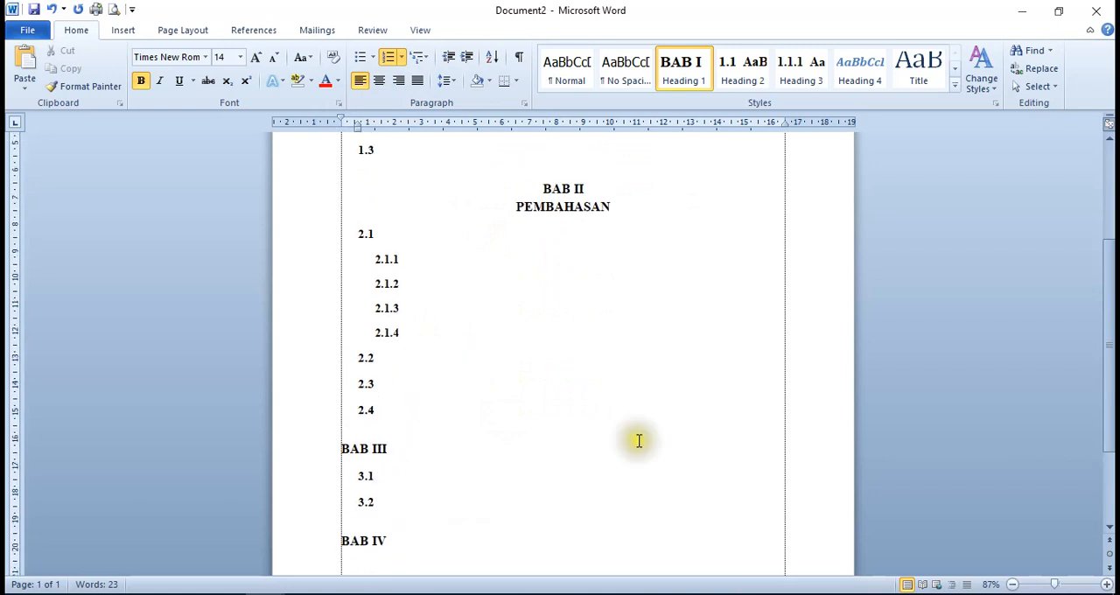
{"action": "scroll", "coordinate": [649, 403], "scroll_direction": "up", "scroll_amount": 2}
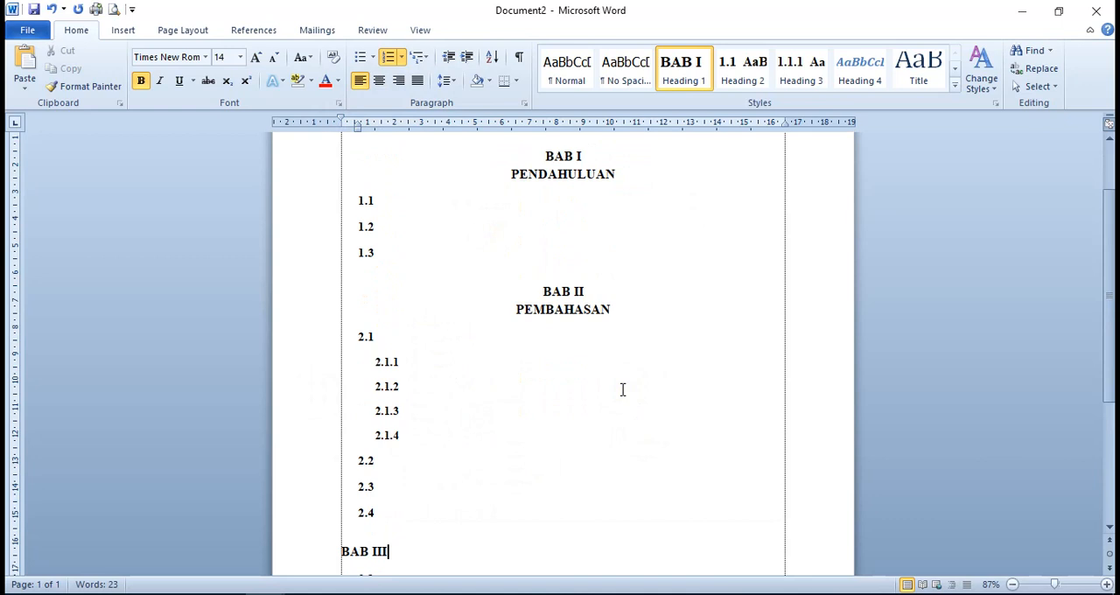
{"action": "scroll", "coordinate": [625, 399], "scroll_direction": "up", "scroll_amount": 2}
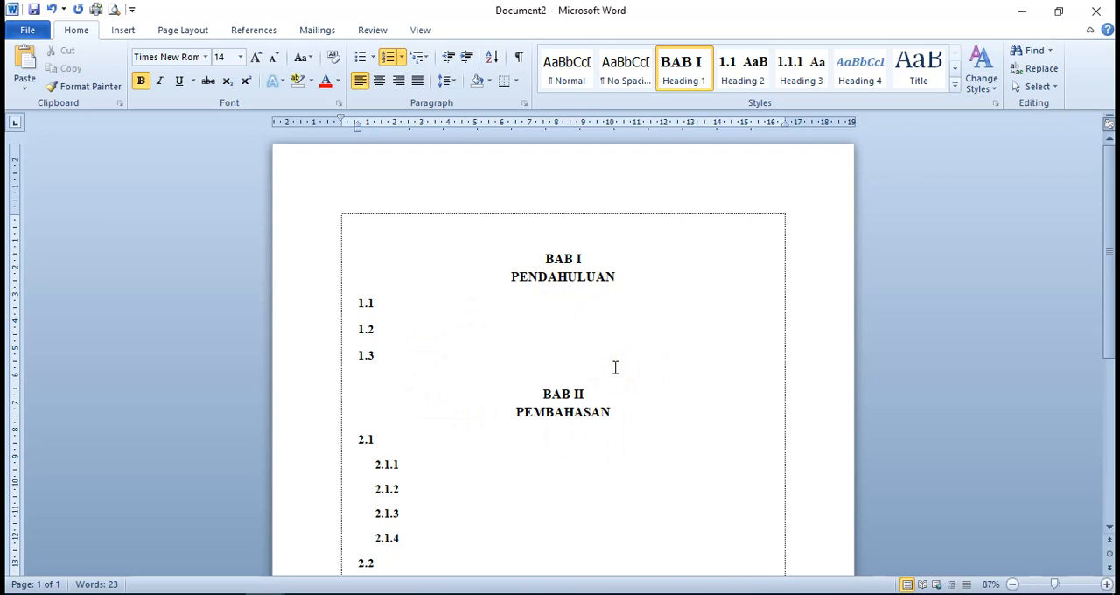
Title the BAB I subchapters 1.1 Latar Belakang, 1.2 Rumusan Masalah and 1.3 Tujuan
{"action": "left_click", "coordinate": [396, 302]}
{"action": "left_click", "coordinate": [412, 325]}
{"action": "left_click", "coordinate": [484, 323]}
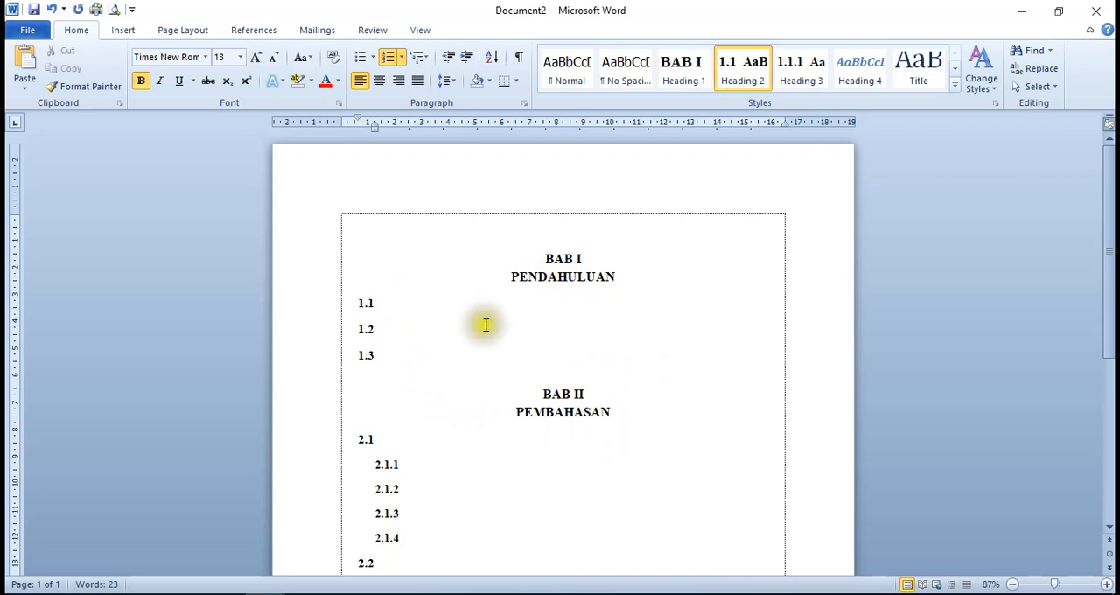
{"action": "left_click", "coordinate": [496, 326]}
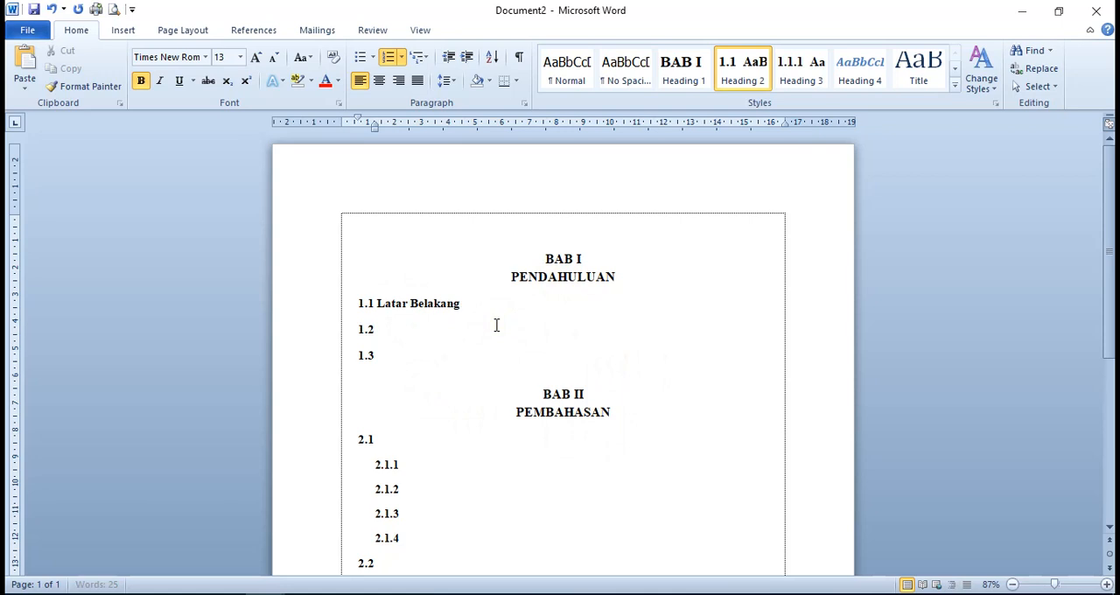
{"action": "left_click", "coordinate": [483, 326]}
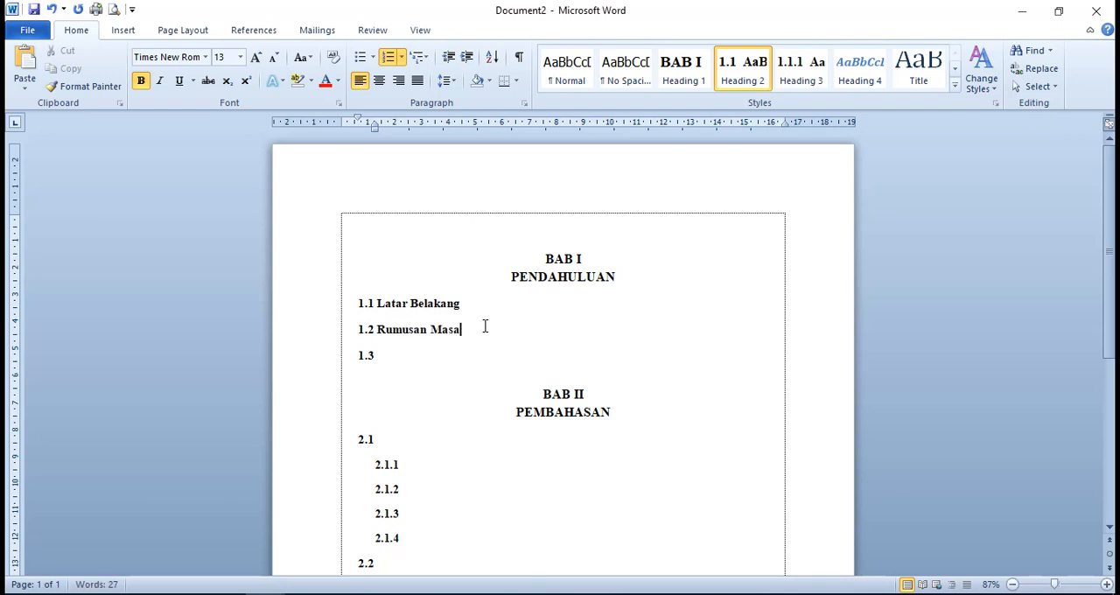
{"action": "left_click", "coordinate": [484, 356]}
Insert a blank line below the PENDAHULUAN title and empty body paragraphs under the 1.1 Latar Belakang heading
{"action": "left_click", "coordinate": [640, 278]}
{"action": "key", "text": "Return"}
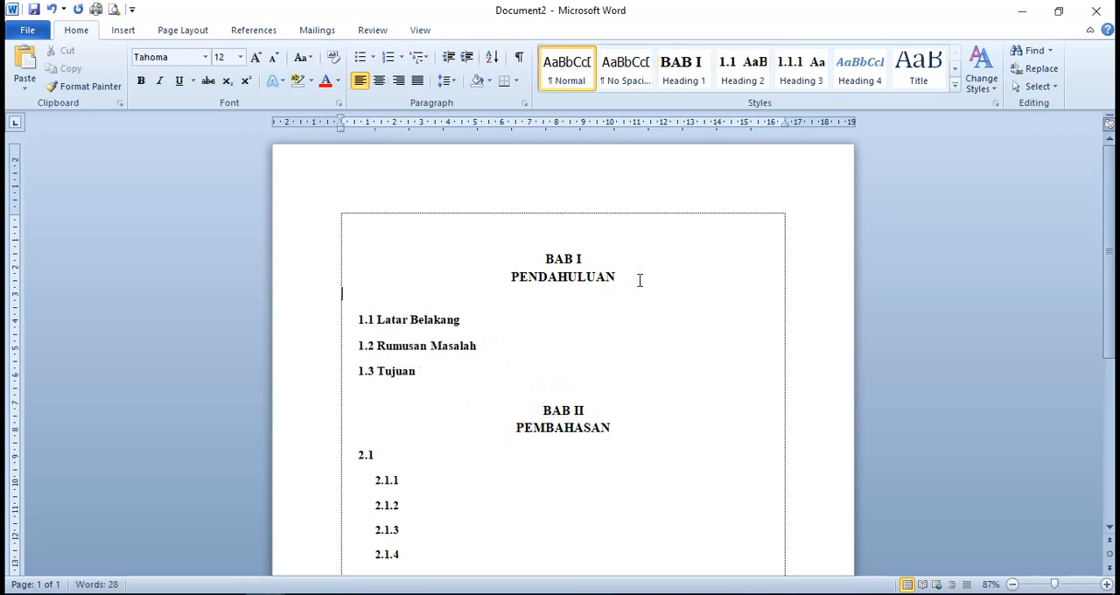
{"action": "left_click", "coordinate": [473, 324]}
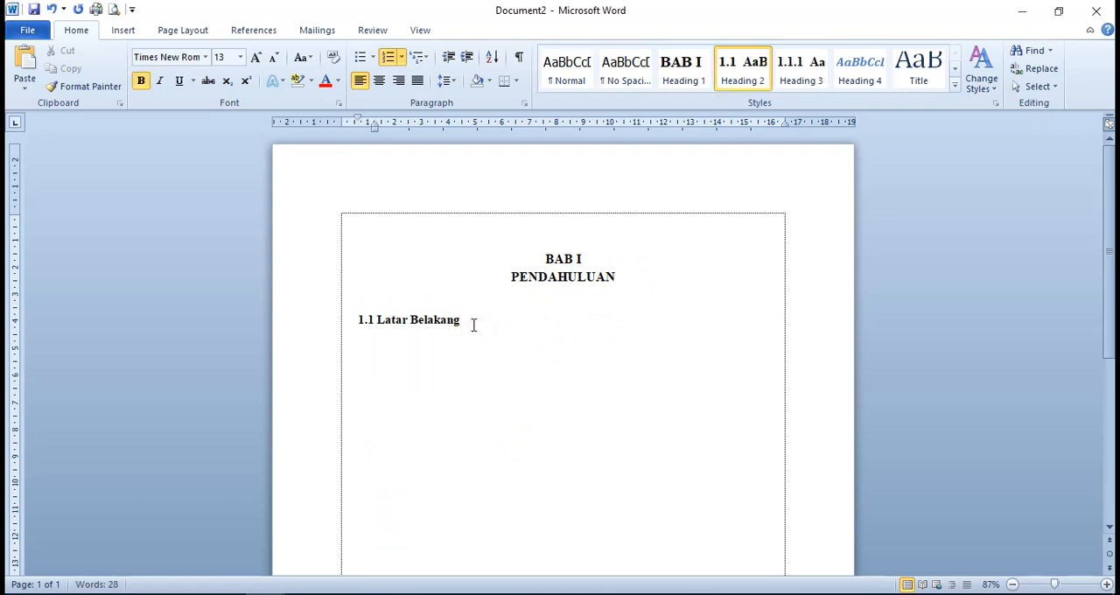
{"action": "key", "text": "Return"}
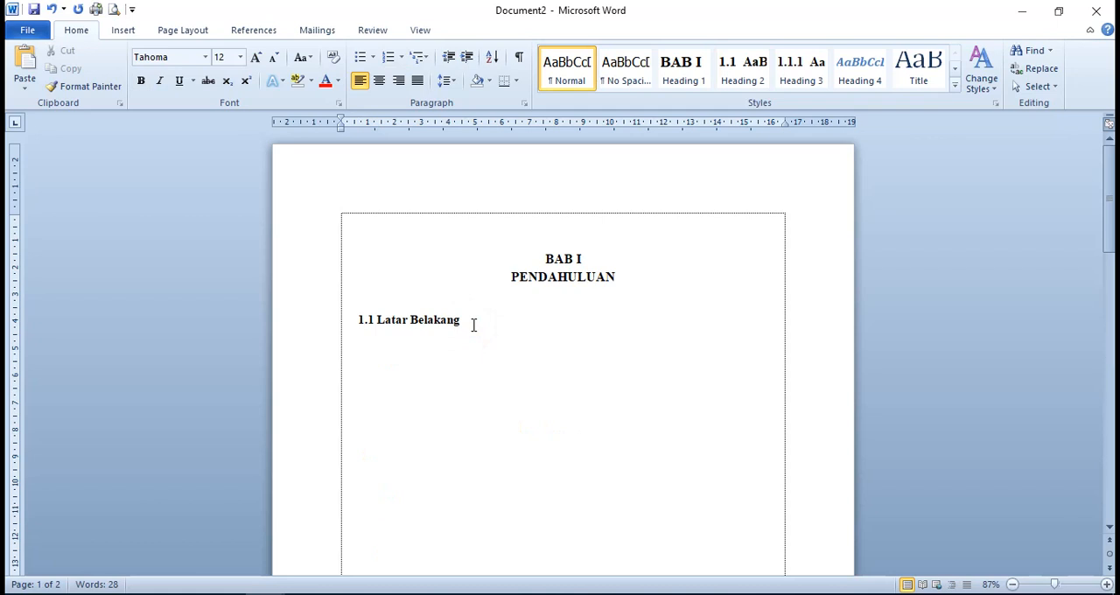
Indent the empty body paragraph under 1.1 Latar Belakang by about 1.5 cm from the left margin
{"action": "scroll", "coordinate": [468, 374], "scroll_direction": "down", "scroll_amount": 8}
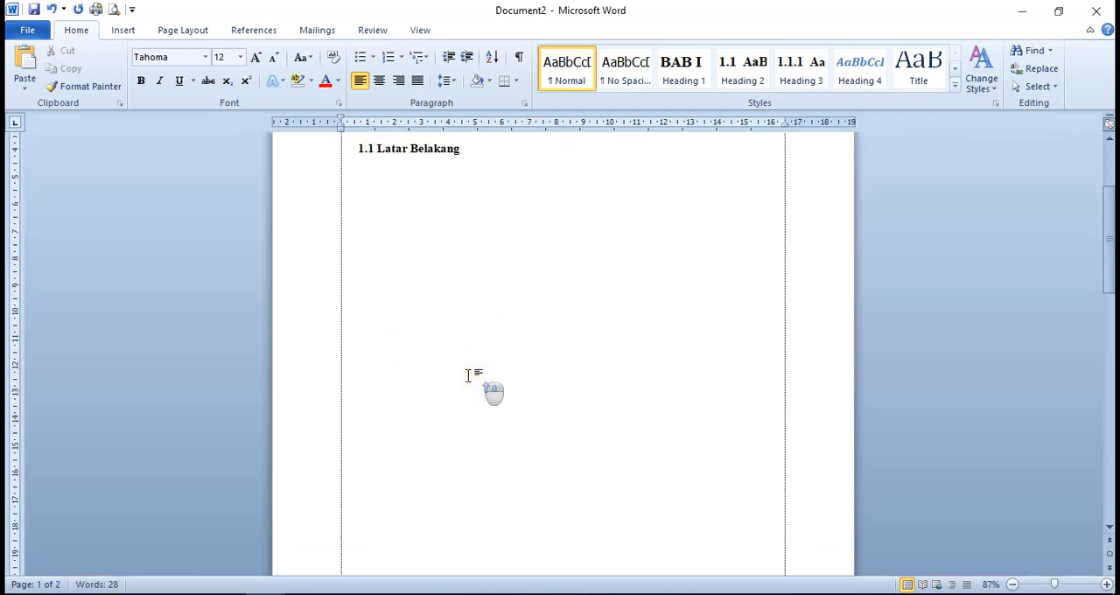
{"action": "scroll", "coordinate": [468, 375], "scroll_direction": "up", "scroll_amount": 8}
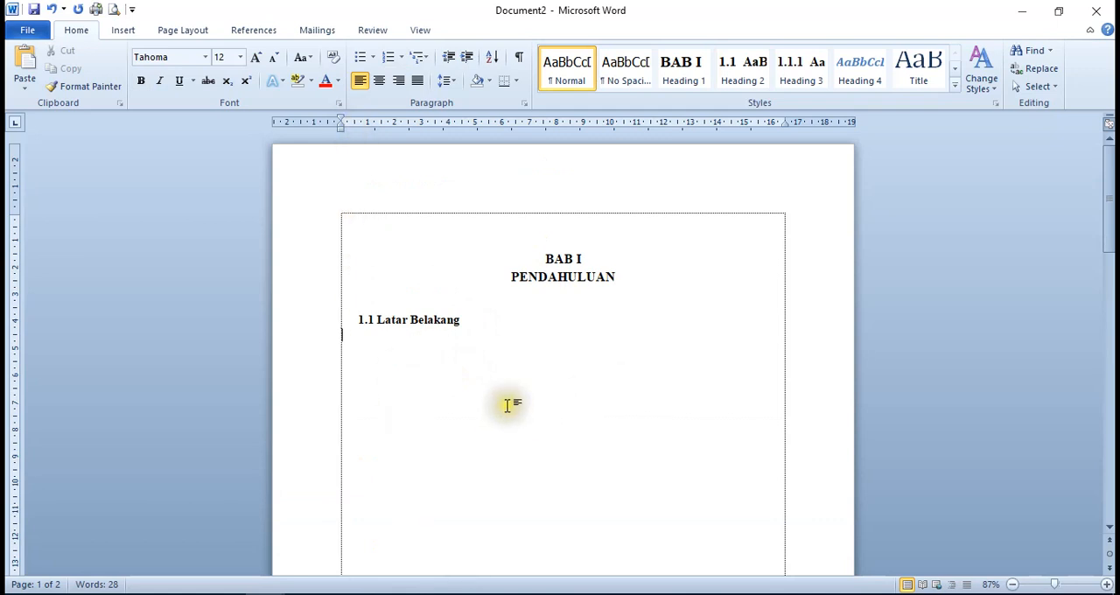
{"action": "scroll", "coordinate": [506, 405], "scroll_direction": "down", "scroll_amount": 3}
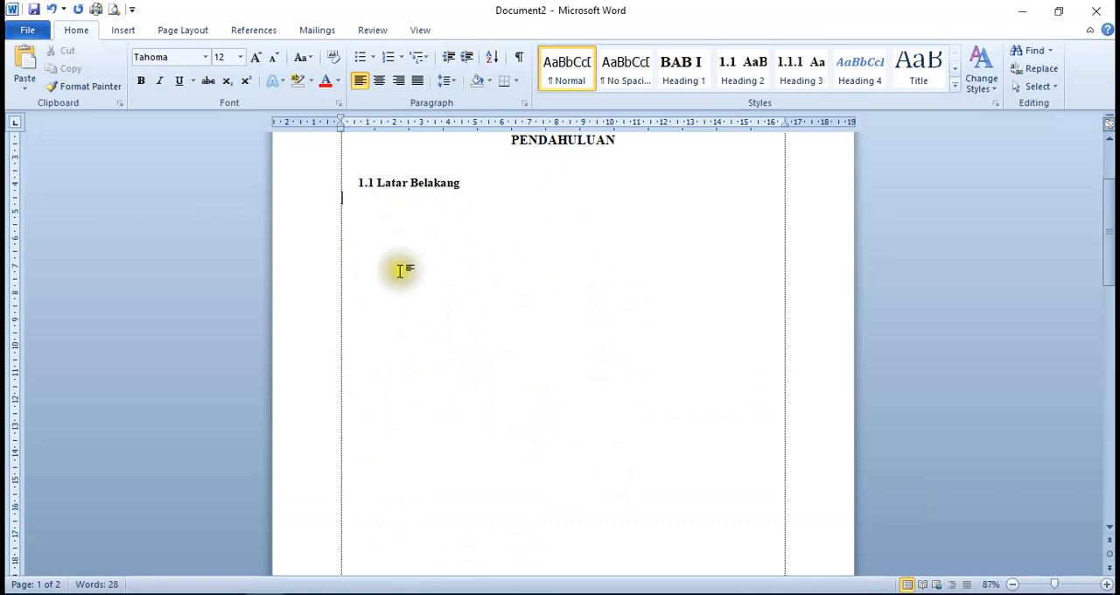
{"action": "left_click", "coordinate": [342, 132]}
{"action": "mouse_move", "coordinate": [341, 131]}
{"action": "left_mouse_down"}
{"action": "mouse_move", "coordinate": [356, 132]}
{"action": "mouse_move", "coordinate": [379, 160]}
{"action": "left_mouse_up"}
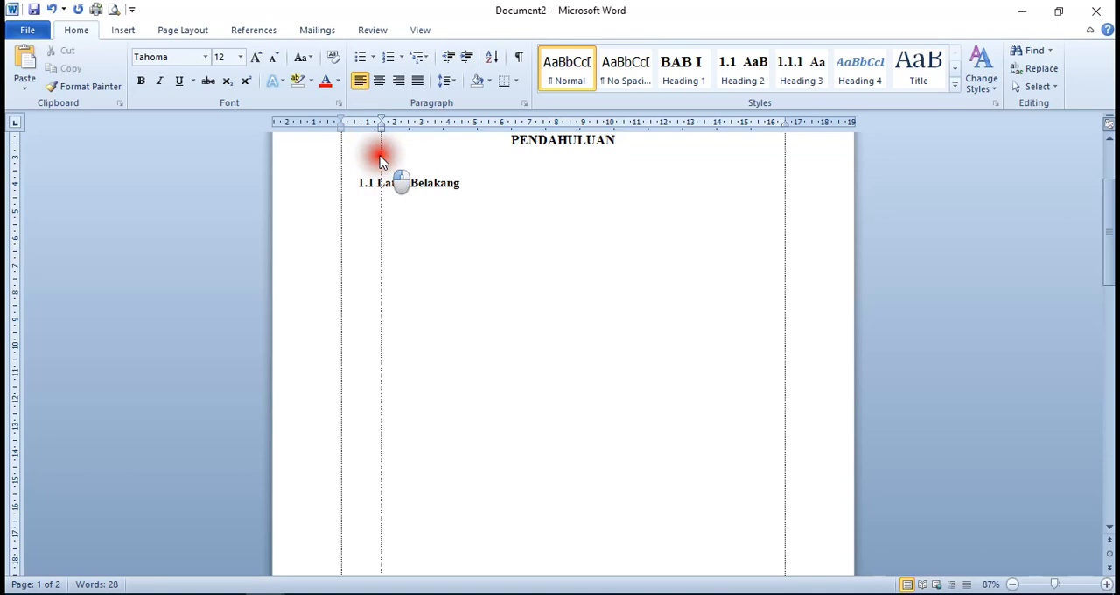
{"action": "left_click_drag", "start_coordinate": [379, 160], "coordinate": [380, 159]}
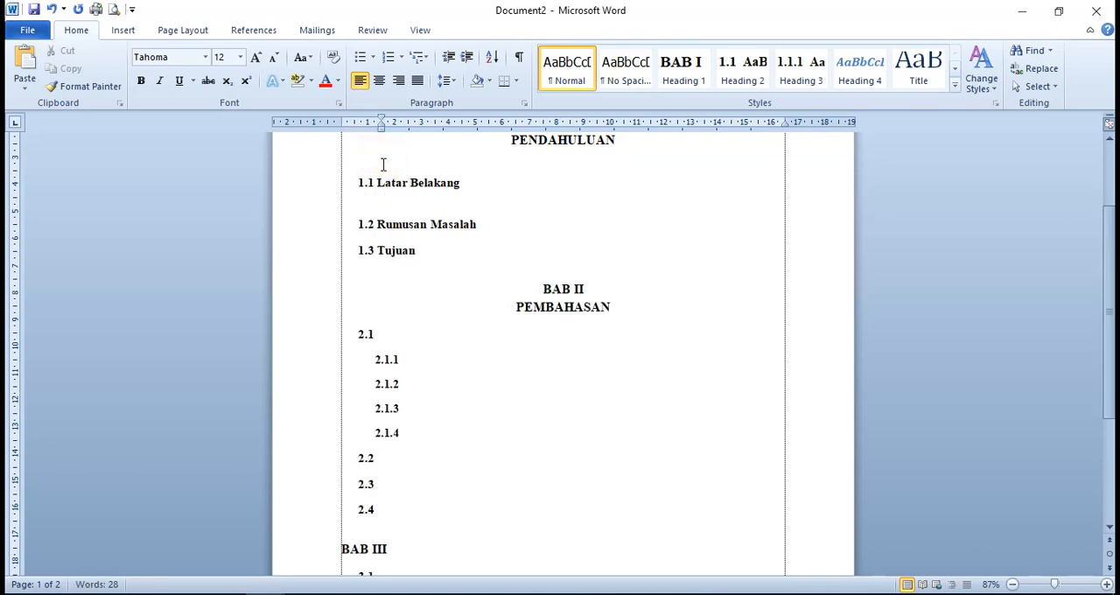
{"action": "scroll", "coordinate": [448, 213], "scroll_direction": "up", "scroll_amount": 1}
{"action": "scroll", "coordinate": [448, 213], "scroll_direction": "down", "scroll_amount": 1}
{"action": "scroll", "coordinate": [448, 214], "scroll_direction": "down", "scroll_amount": 1}
{"action": "scroll", "coordinate": [446, 214], "scroll_direction": "up", "scroll_amount": 1}
Fine-tune the left indent of the body paragraph under 1.1 to about 1.3 cm, aligned with the heading's title text
{"action": "left_click", "coordinate": [389, 205]}
{"action": "left_click_drag", "start_coordinate": [382, 131], "coordinate": [382, 133]}
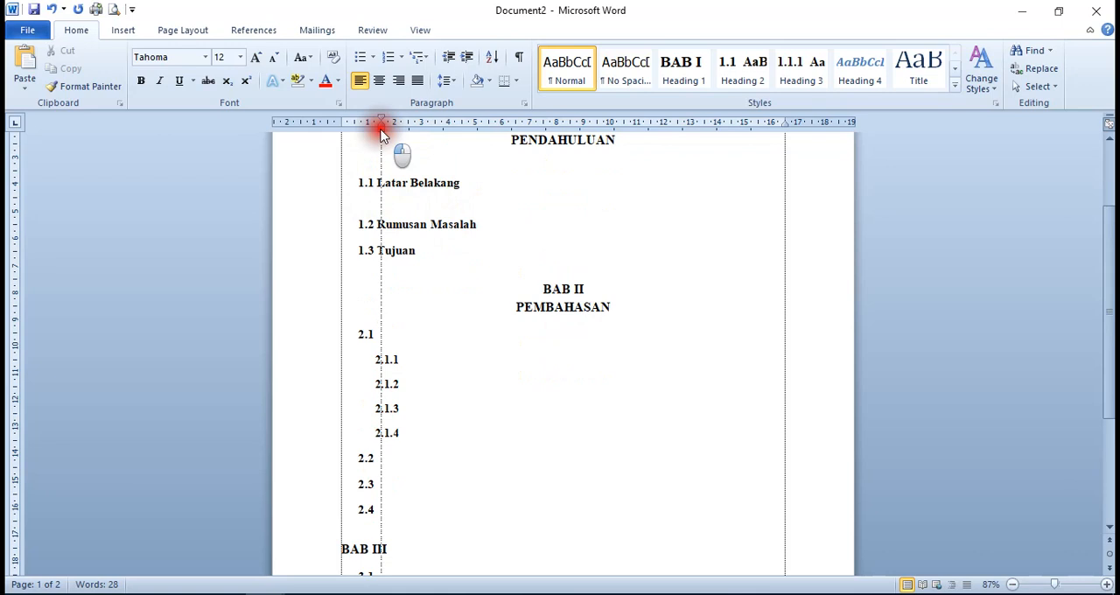
{"action": "key", "text": "alt"}
{"action": "left_click_drag", "start_coordinate": [381, 131], "coordinate": [376, 138]}
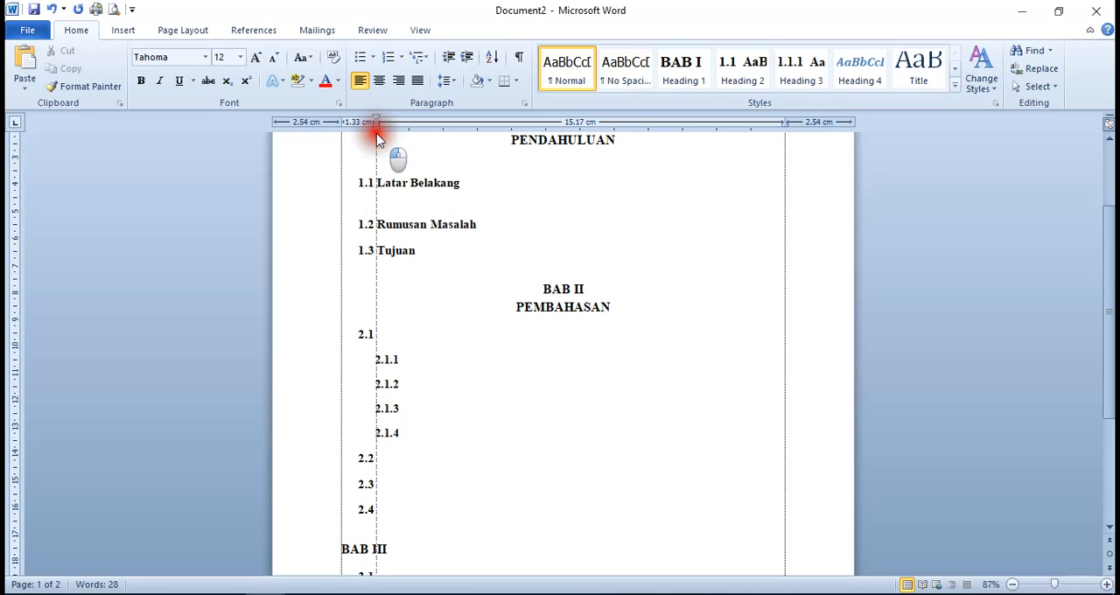
{"action": "mouse_move", "coordinate": [377, 137]}
{"action": "left_mouse_down"}
{"action": "mouse_move", "coordinate": [375, 124]}
{"action": "mouse_move", "coordinate": [377, 133]}
{"action": "left_mouse_up"}
{"action": "left_click_drag", "start_coordinate": [378, 132], "coordinate": [378, 131]}
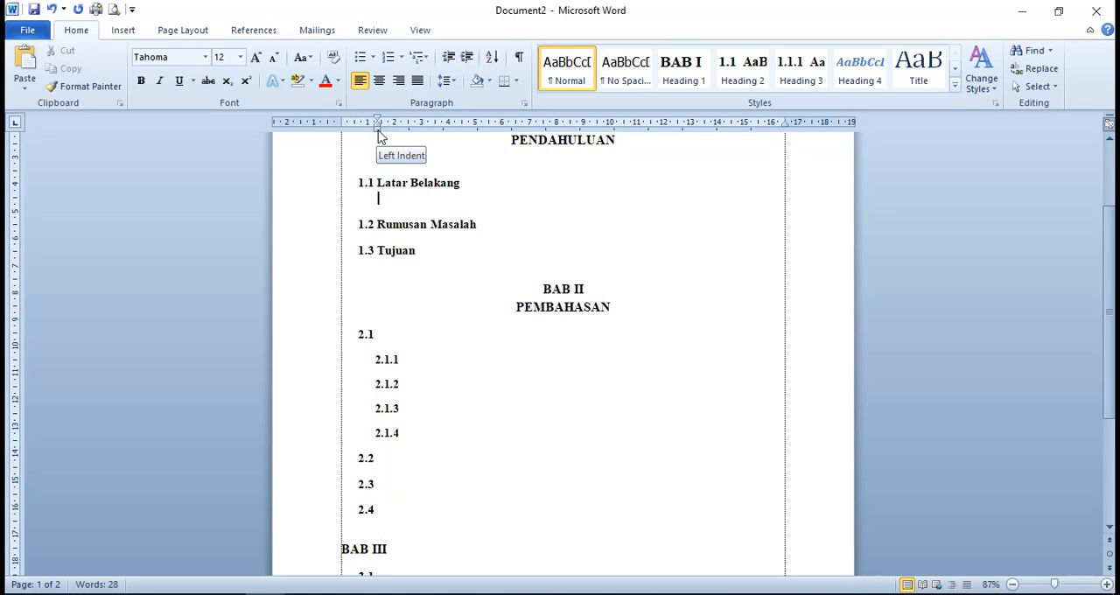
Fill the body paragraph under 1.1 Latar Belakang with two lines of random filler text starting with "Pdjxjd hdsdhhsd" and end it with a period
{"action": "type", "text": "p"}
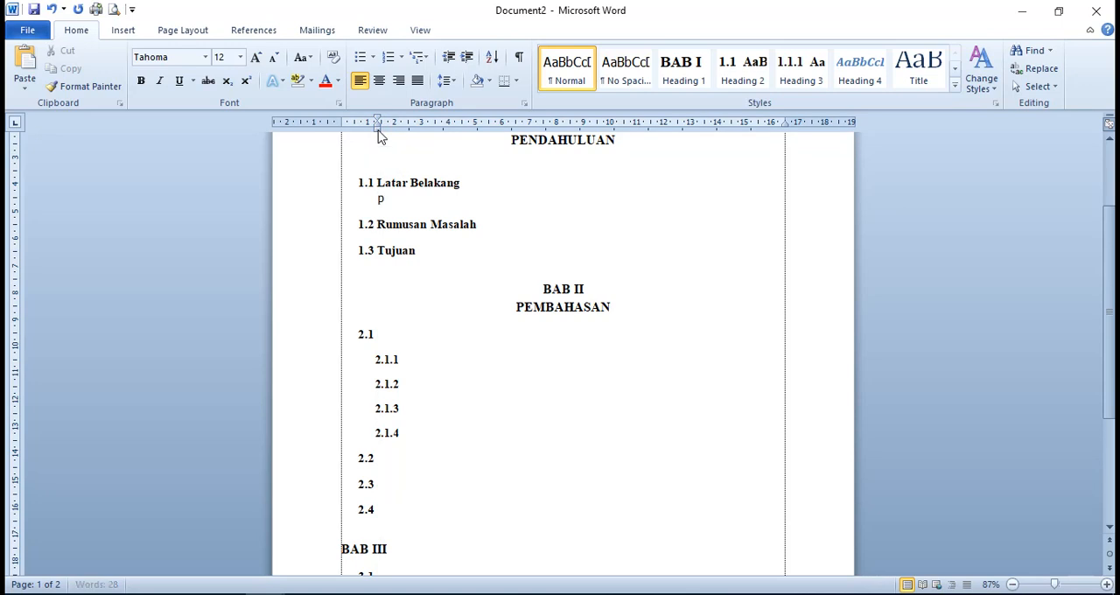
{"action": "type", "text": "djxjd hdsdhhsd usdsd ddhsuhd"}
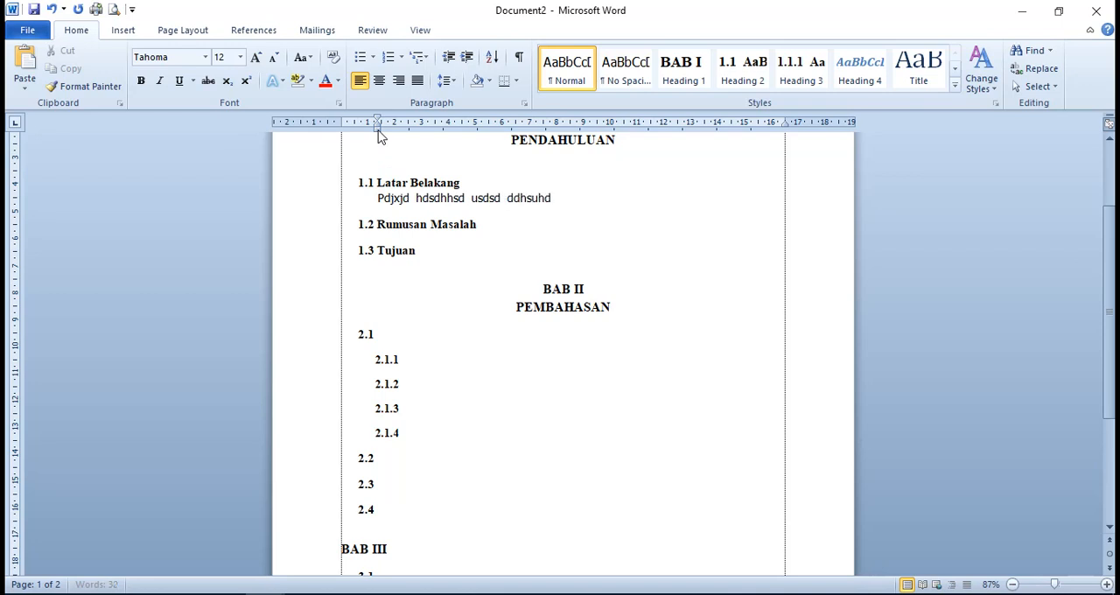
{"action": "type", "text": " duhdudh s uhushd du"}
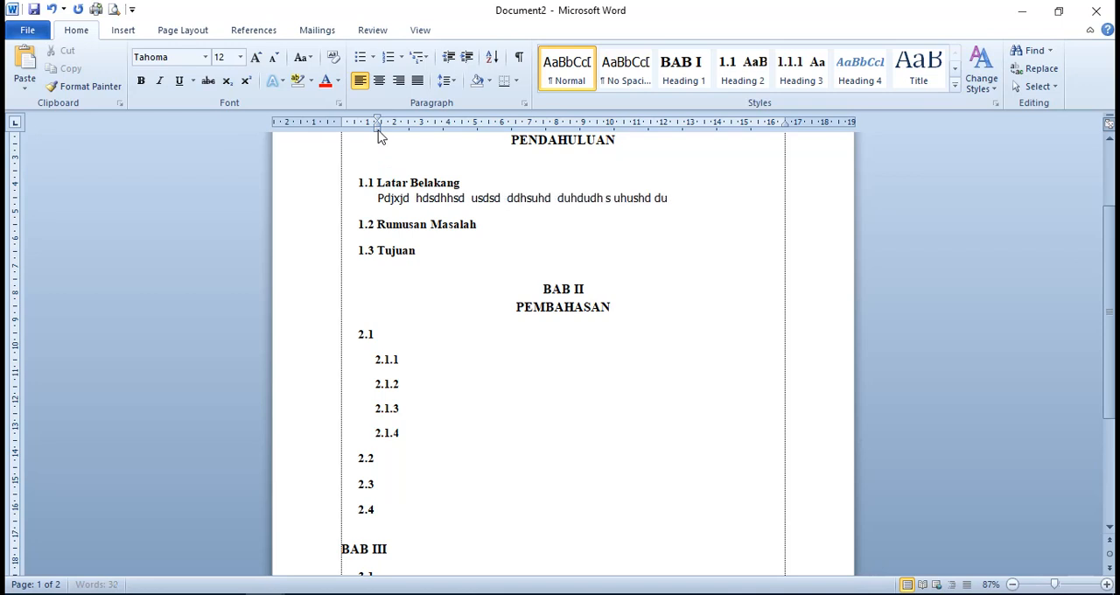
{"action": "type", "text": "jndkjnd dd"}
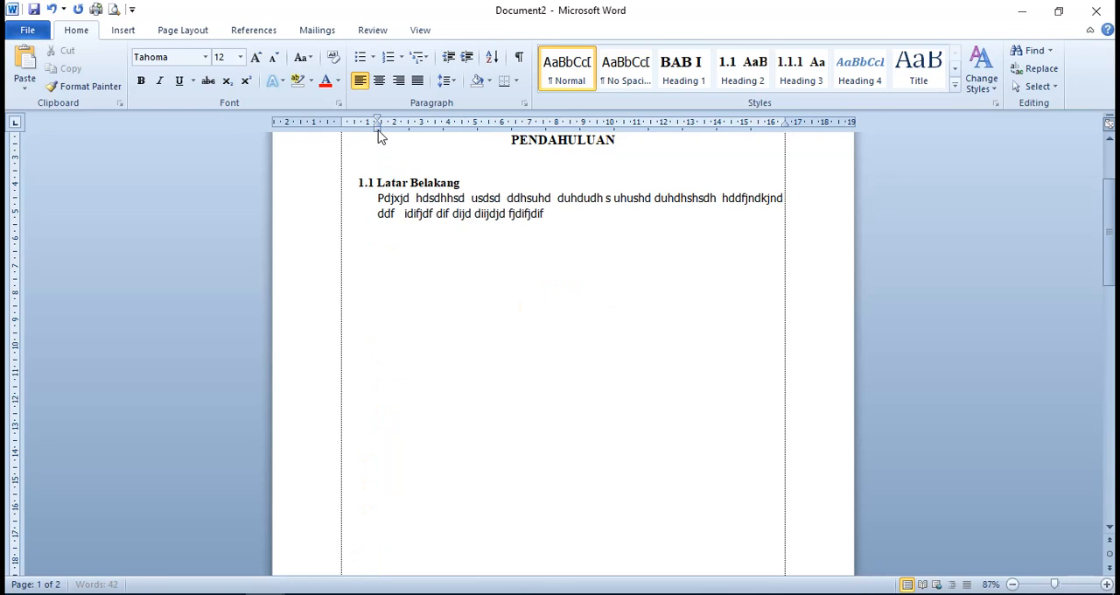
{"action": "type", "text": "jfdjfj"}
{"action": "scroll", "coordinate": [539, 346], "scroll_direction": "down", "scroll_amount": 6}
{"action": "scroll", "coordinate": [539, 347], "scroll_direction": "up", "scroll_amount": 6}
{"action": "left_click", "coordinate": [539, 346]}
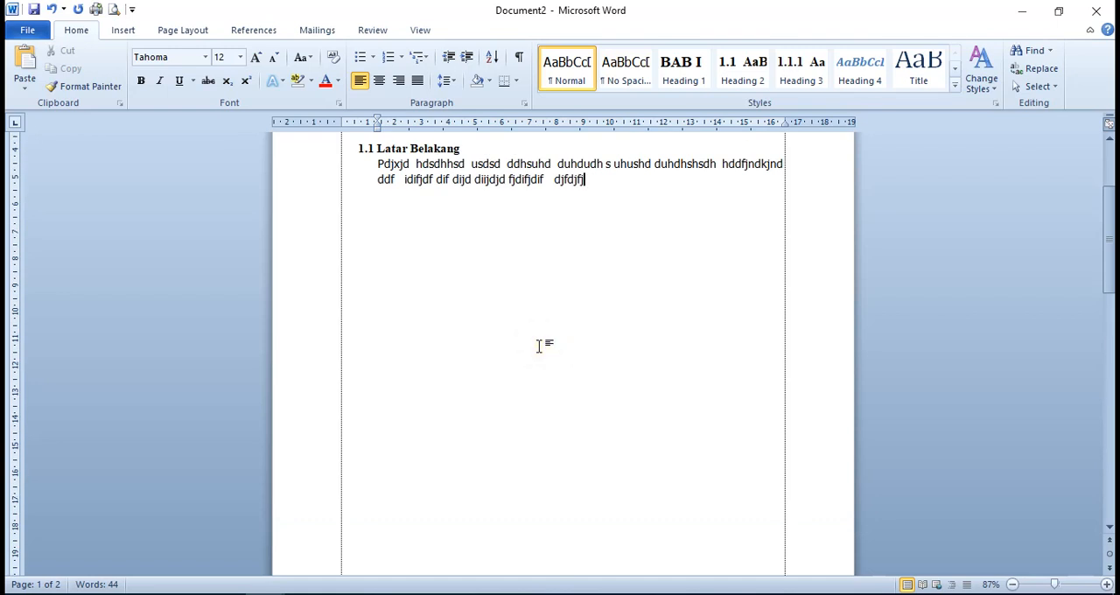
{"action": "type", "text": "."}
{"action": "key", "text": "Return"}
{"action": "key", "text": "Down"}
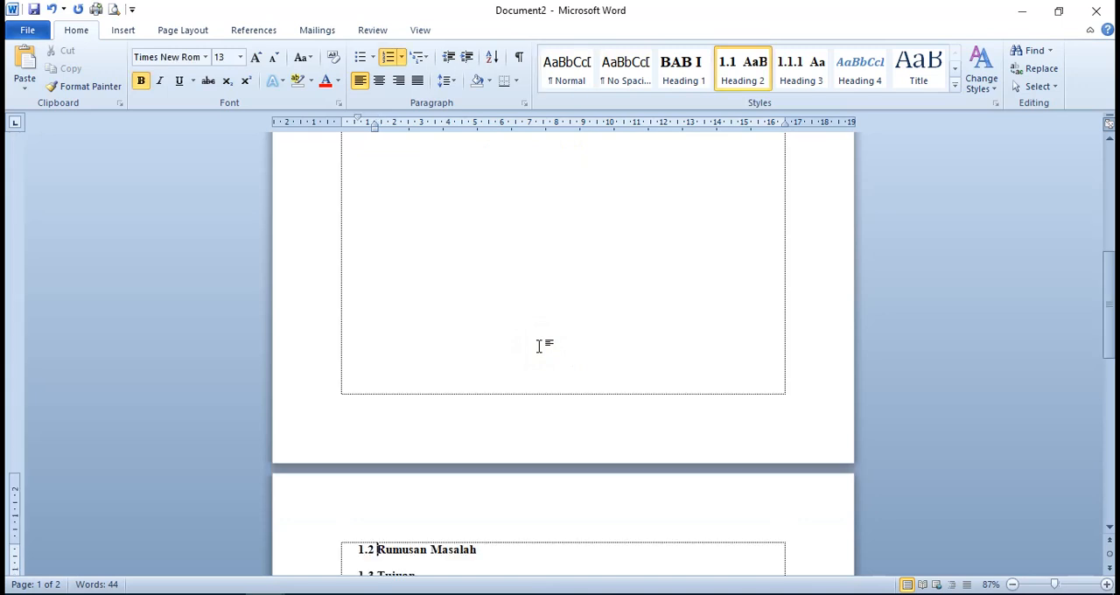
Examine how the headings and body text are laid out across the pages, from BAB I down to BAB V
{"action": "scroll", "coordinate": [539, 346], "scroll_direction": "up", "scroll_amount": 10}
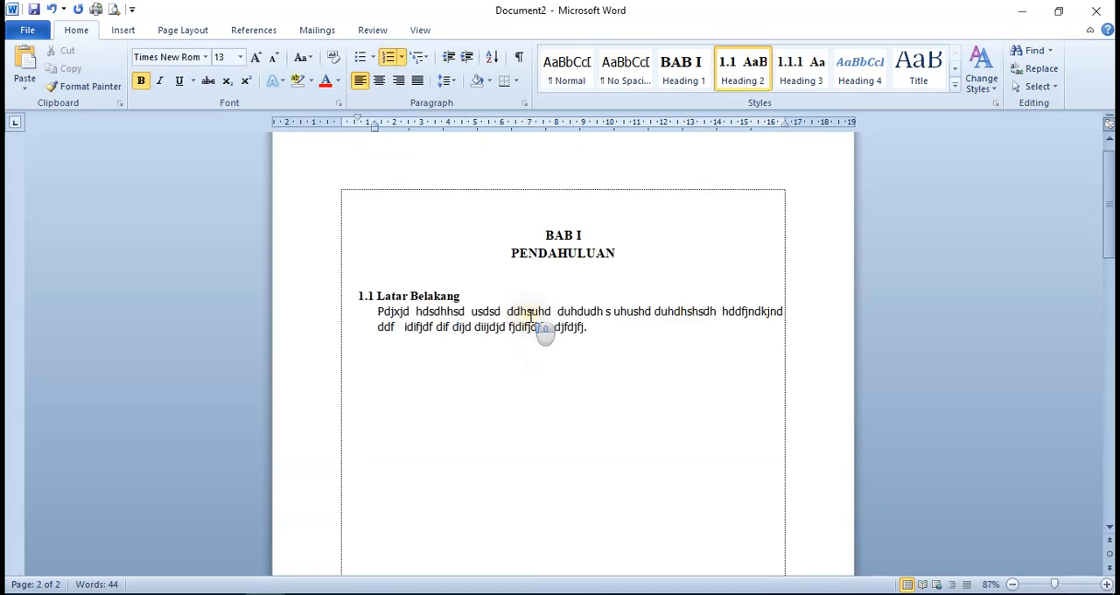
{"action": "scroll", "coordinate": [437, 381], "scroll_direction": "down", "scroll_amount": 5}
{"action": "scroll", "coordinate": [438, 381], "scroll_direction": "down", "scroll_amount": 4}
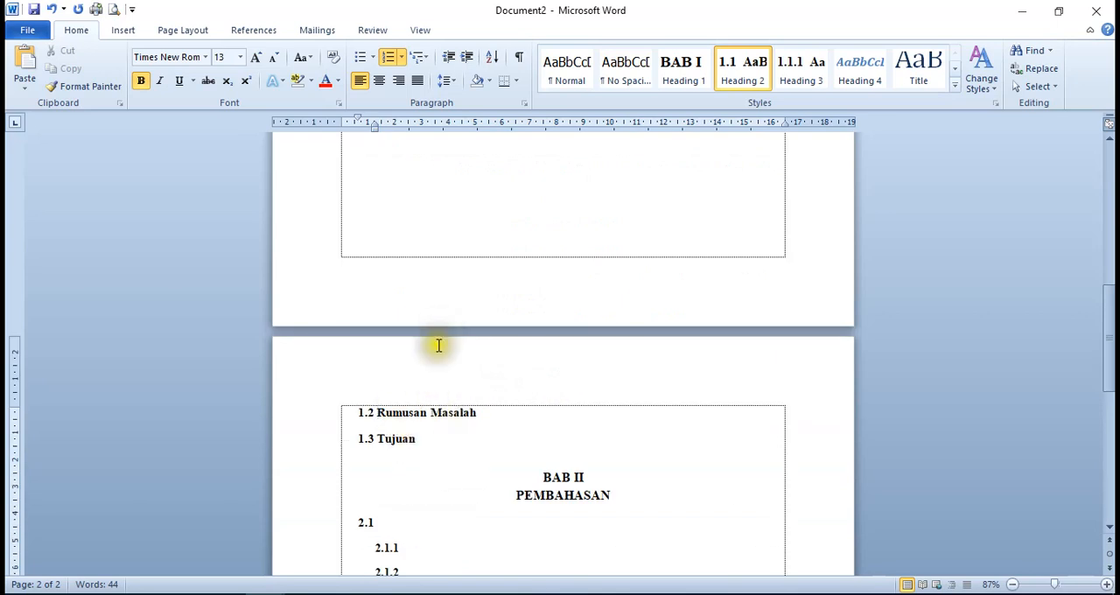
{"action": "scroll", "coordinate": [439, 252], "scroll_direction": "up", "scroll_amount": 9}
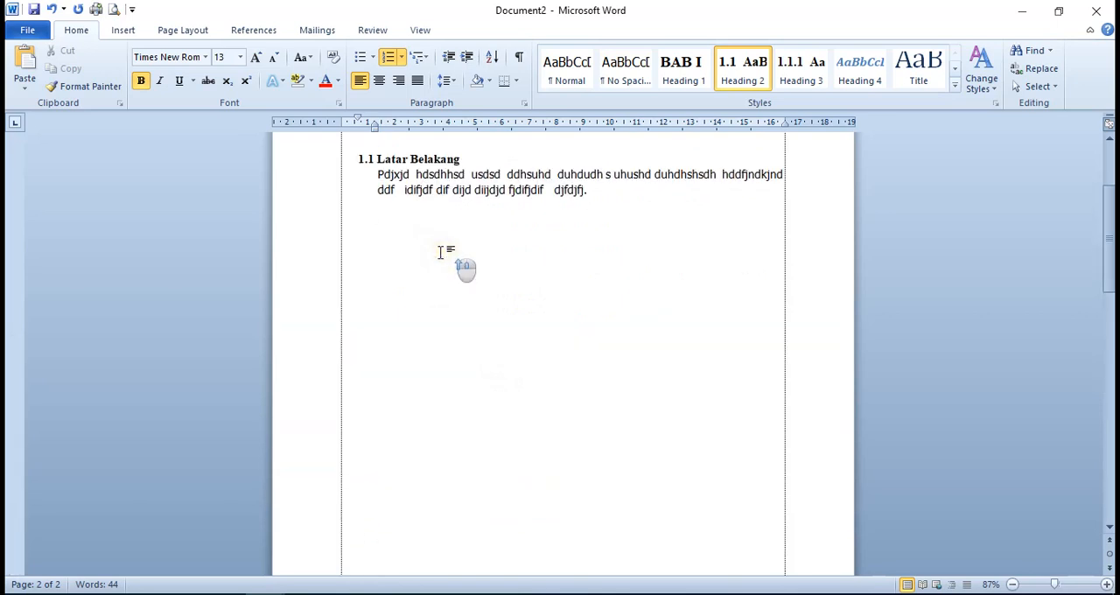
{"action": "scroll", "coordinate": [525, 380], "scroll_direction": "down", "scroll_amount": 4}
{"action": "scroll", "coordinate": [525, 381], "scroll_direction": "down", "scroll_amount": 5}
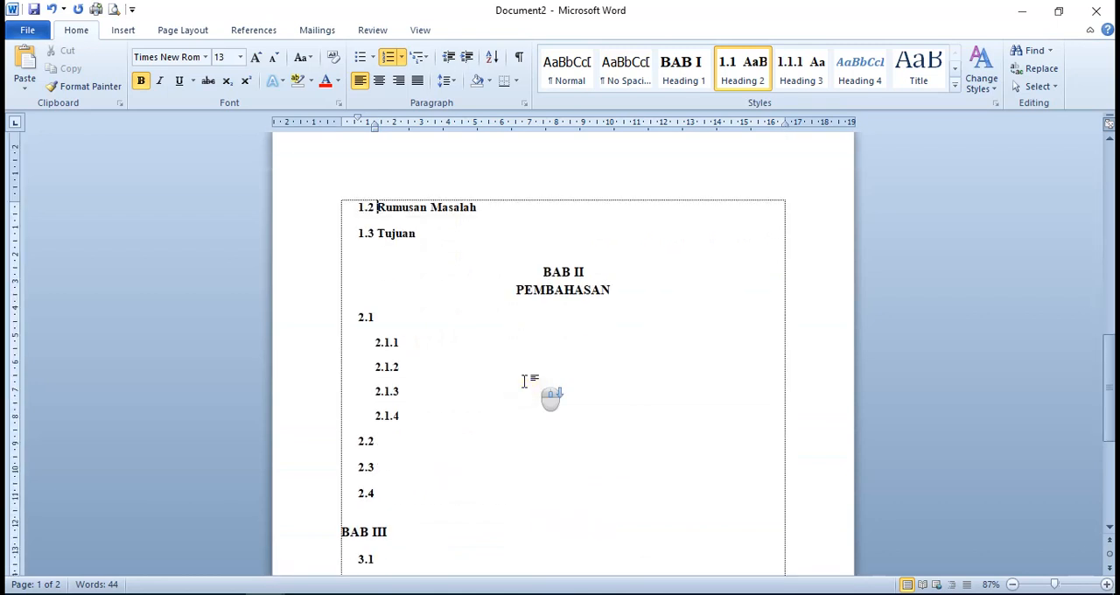
{"action": "left_click", "coordinate": [400, 315]}
{"action": "scroll", "coordinate": [426, 325], "scroll_direction": "down", "scroll_amount": 4}
{"action": "scroll", "coordinate": [427, 325], "scroll_direction": "up", "scroll_amount": 20}
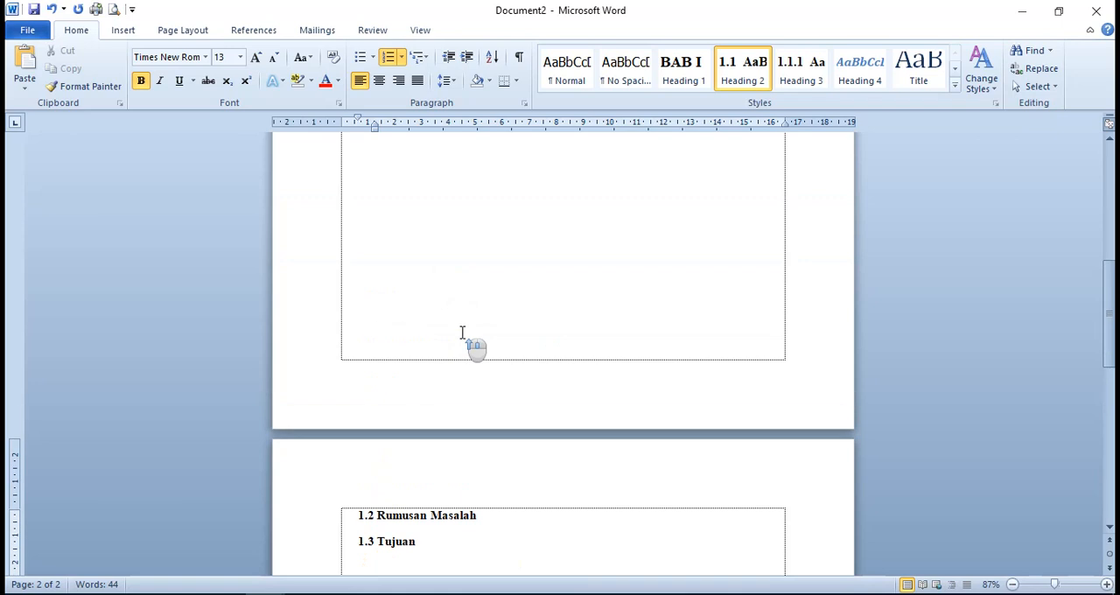
{"action": "scroll", "coordinate": [462, 332], "scroll_direction": "down", "scroll_amount": 20}
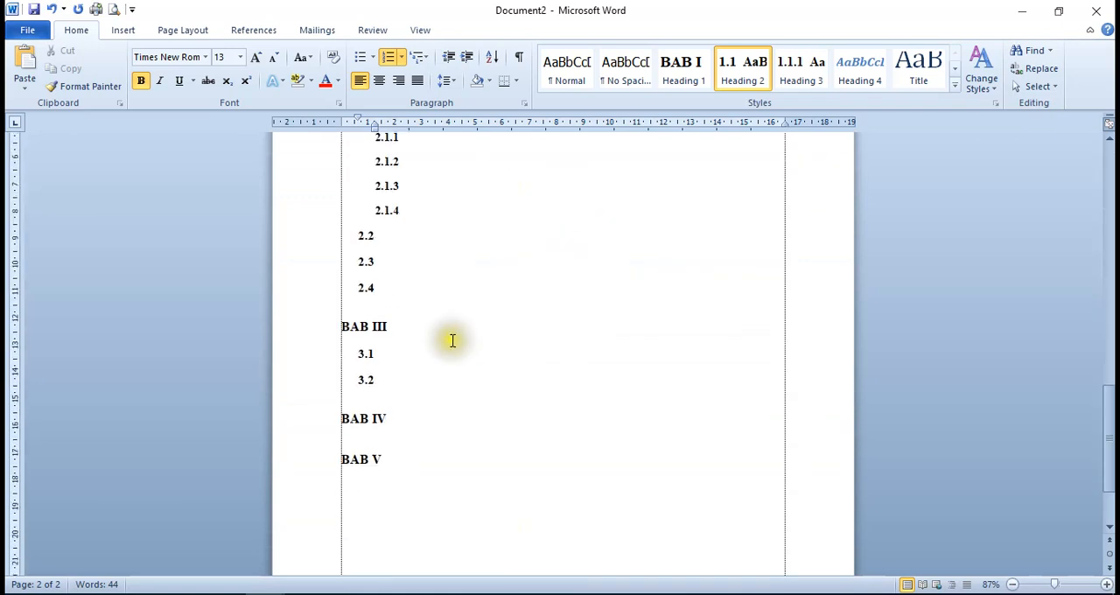
{"action": "scroll", "coordinate": [509, 368], "scroll_direction": "up", "scroll_amount": 3}
{"action": "scroll", "coordinate": [471, 322], "scroll_direction": "up", "scroll_amount": 15}
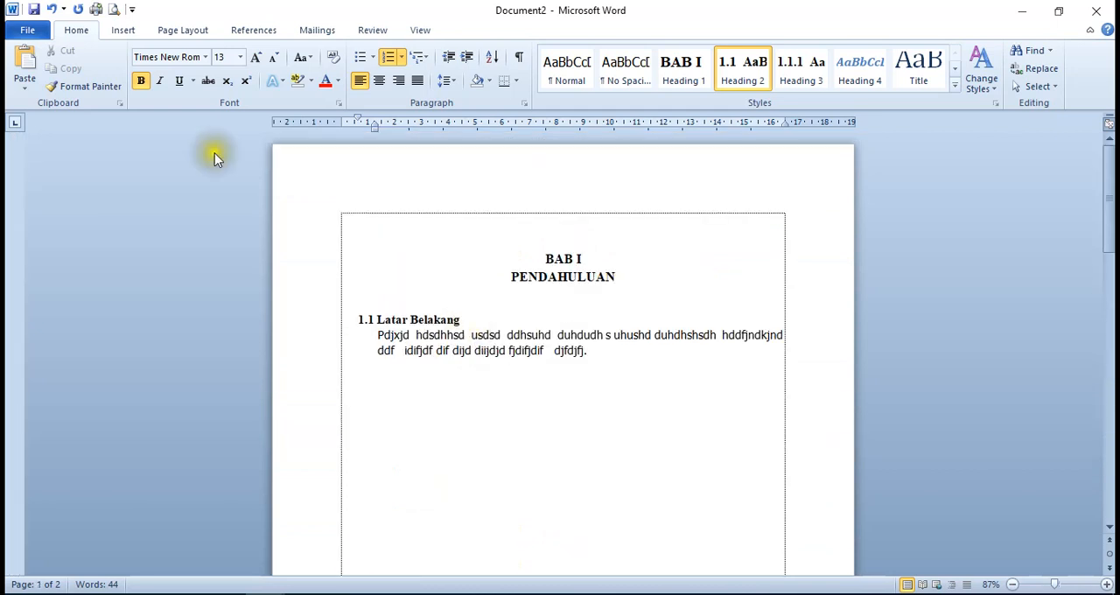
Undo the recent typing under 1.1 Latar Belakang until only the word Pdjxjd is left
{"action": "left_click", "coordinate": [56, 8]}
{"action": "left_click", "coordinate": [55, 8]}
{"action": "left_click", "coordinate": [54, 8]}
{"action": "left_click", "coordinate": [54, 8]}
{"action": "left_click", "coordinate": [54, 8]}
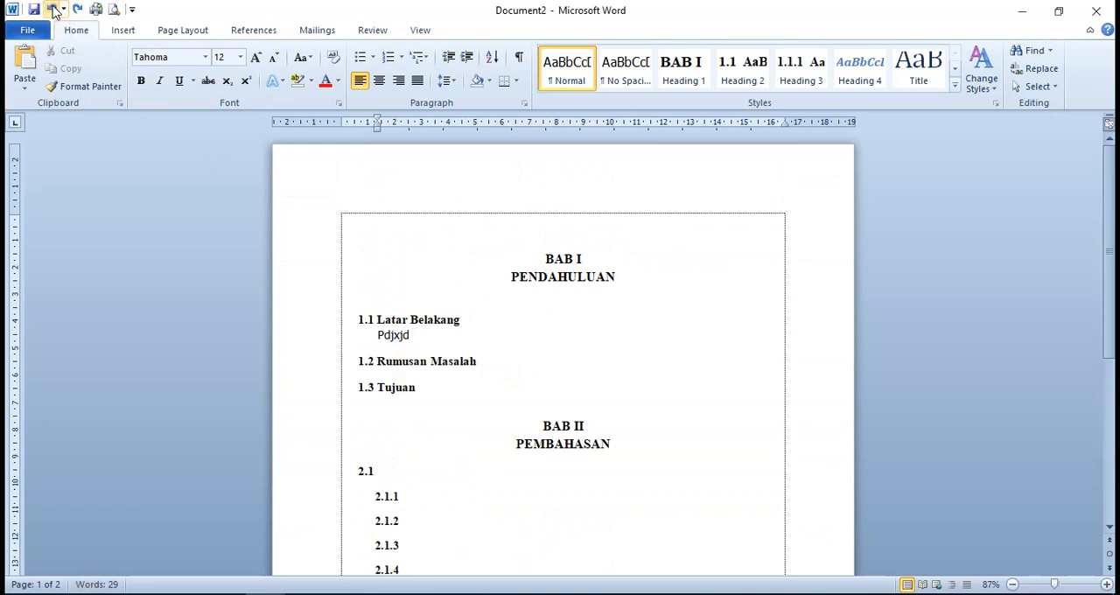
{"action": "scroll", "coordinate": [544, 357], "scroll_direction": "down", "scroll_amount": 1}
{"action": "scroll", "coordinate": [544, 357], "scroll_direction": "down", "scroll_amount": 3}
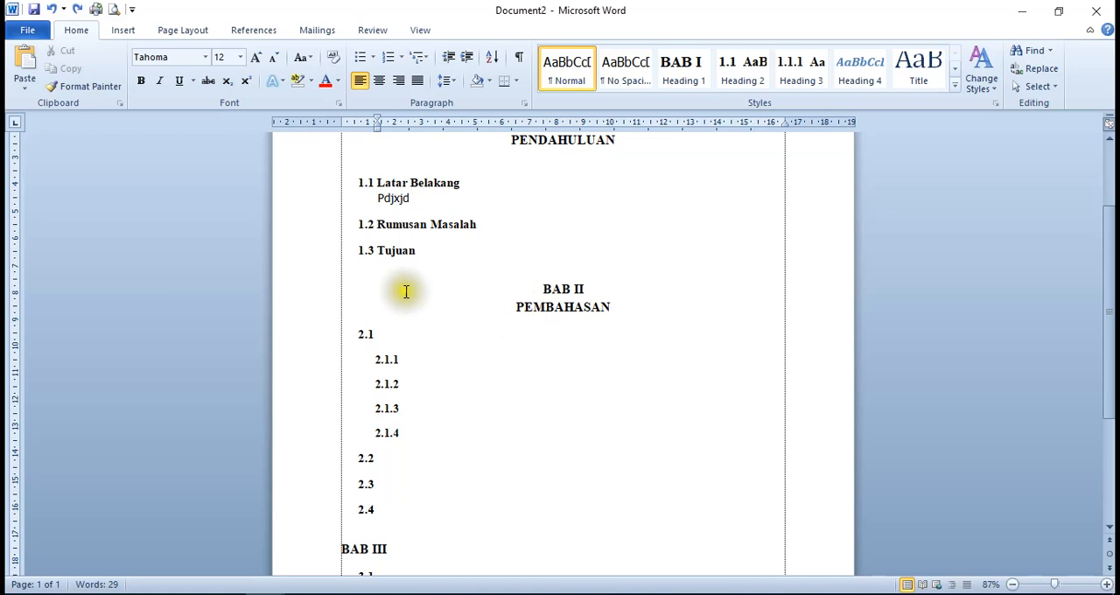
{"action": "scroll", "coordinate": [444, 316], "scroll_direction": "down", "scroll_amount": 1}
{"action": "scroll", "coordinate": [445, 315], "scroll_direction": "down", "scroll_amount": 3}
{"action": "scroll", "coordinate": [444, 315], "scroll_direction": "up", "scroll_amount": 7}
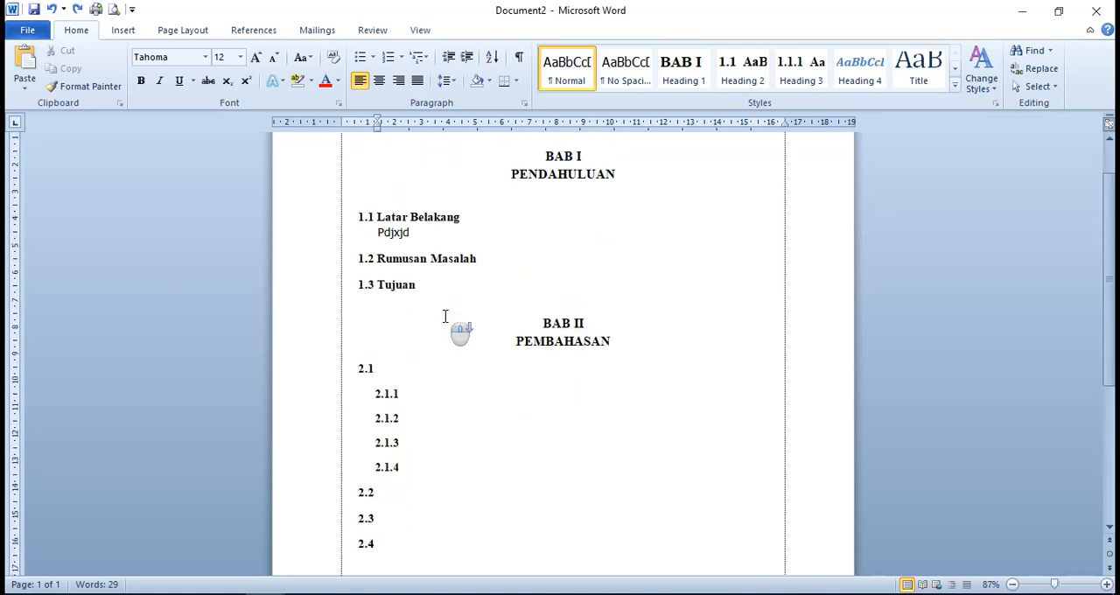
{"action": "scroll", "coordinate": [445, 316], "scroll_direction": "down", "scroll_amount": 9}
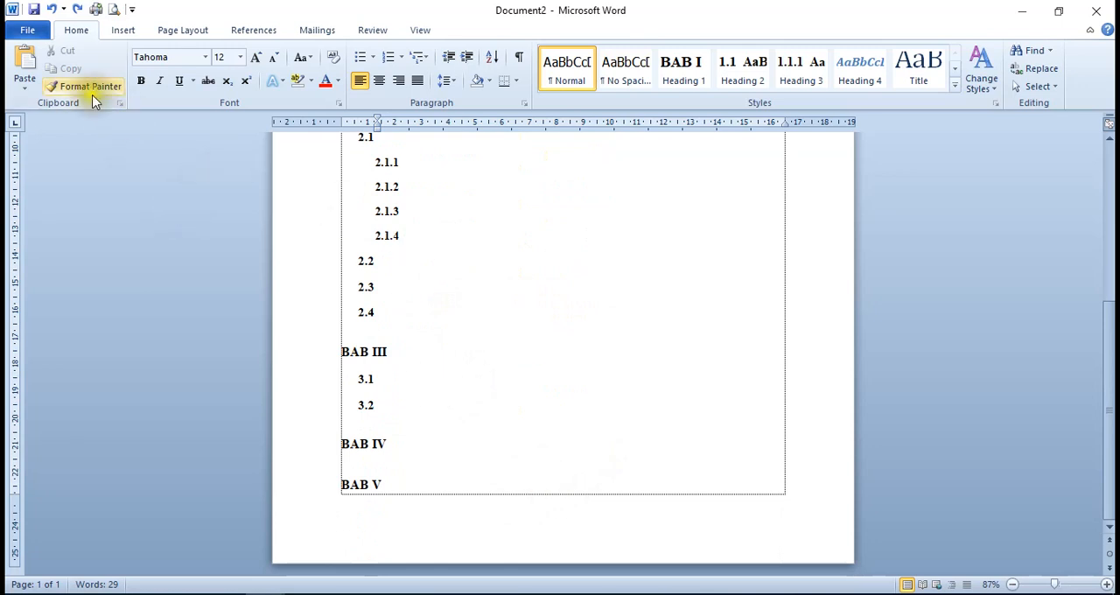
Create a new blank document and set its font size to 16
{"action": "left_click", "coordinate": [40, 31]}
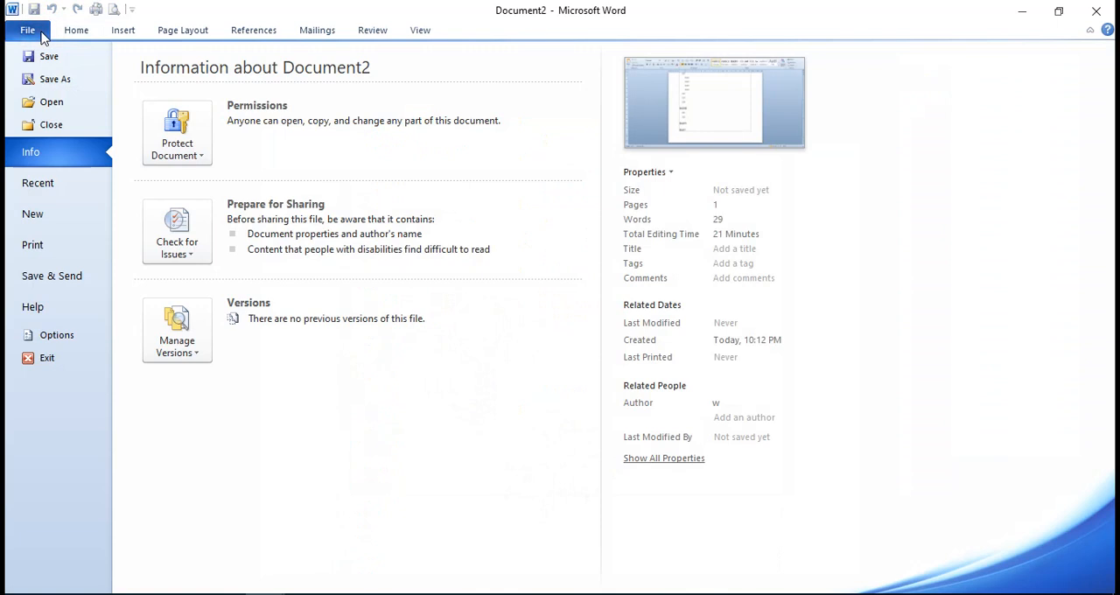
{"action": "left_click", "coordinate": [40, 216]}
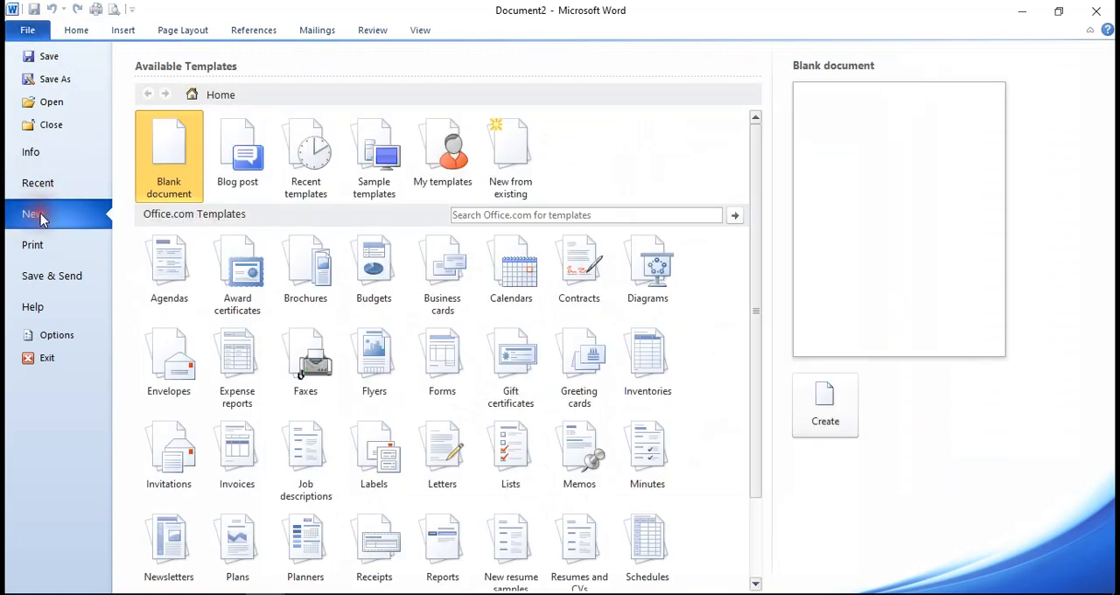
{"action": "left_click", "coordinate": [816, 398]}
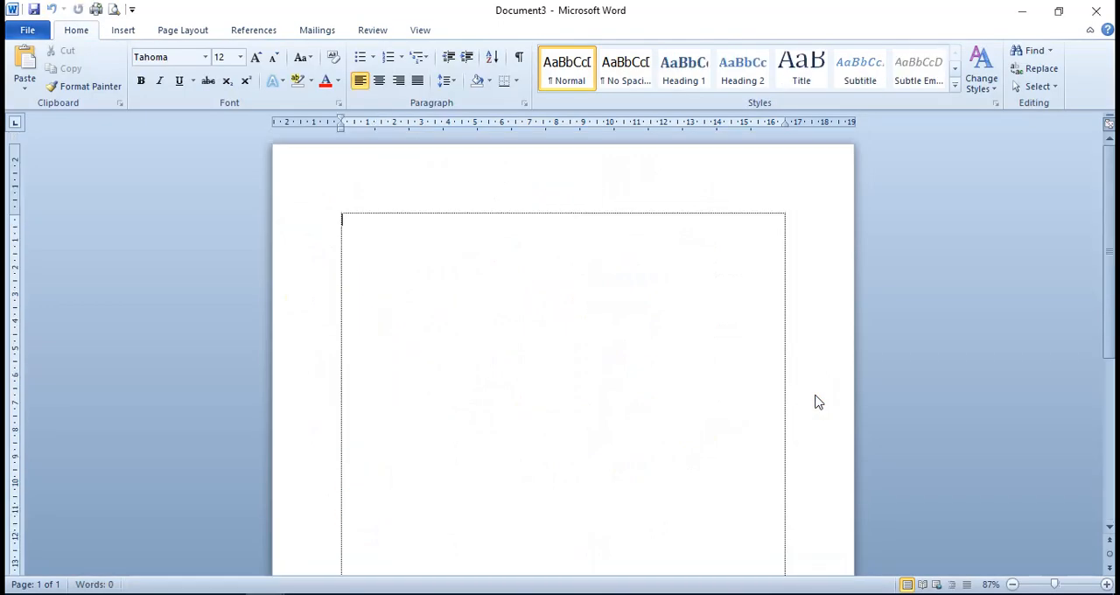
{"action": "key", "text": "ctrl+a"}
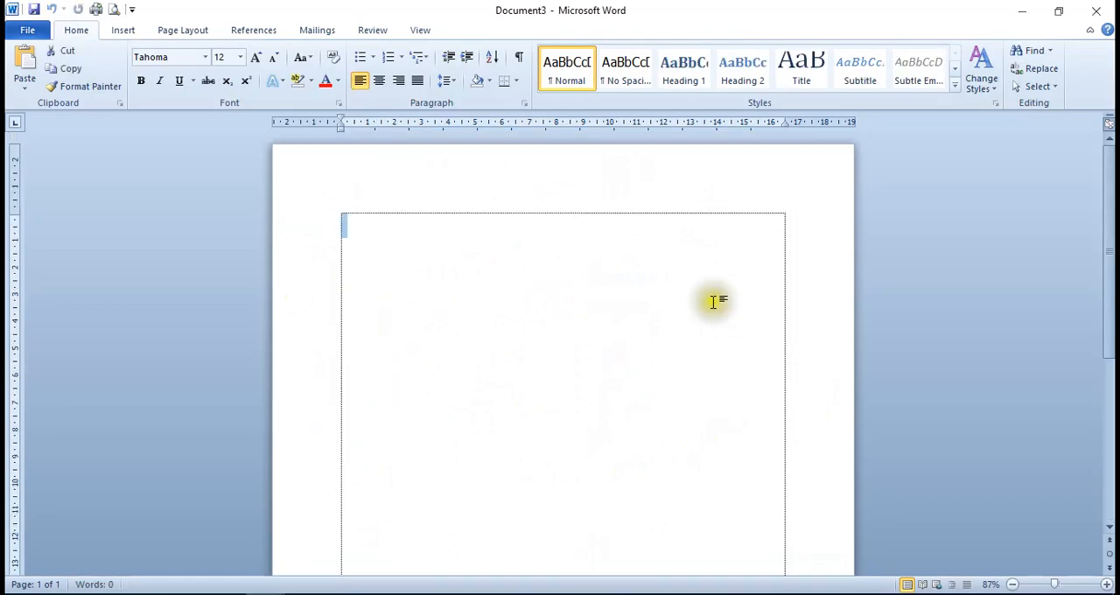
{"action": "left_click", "coordinate": [239, 58]}
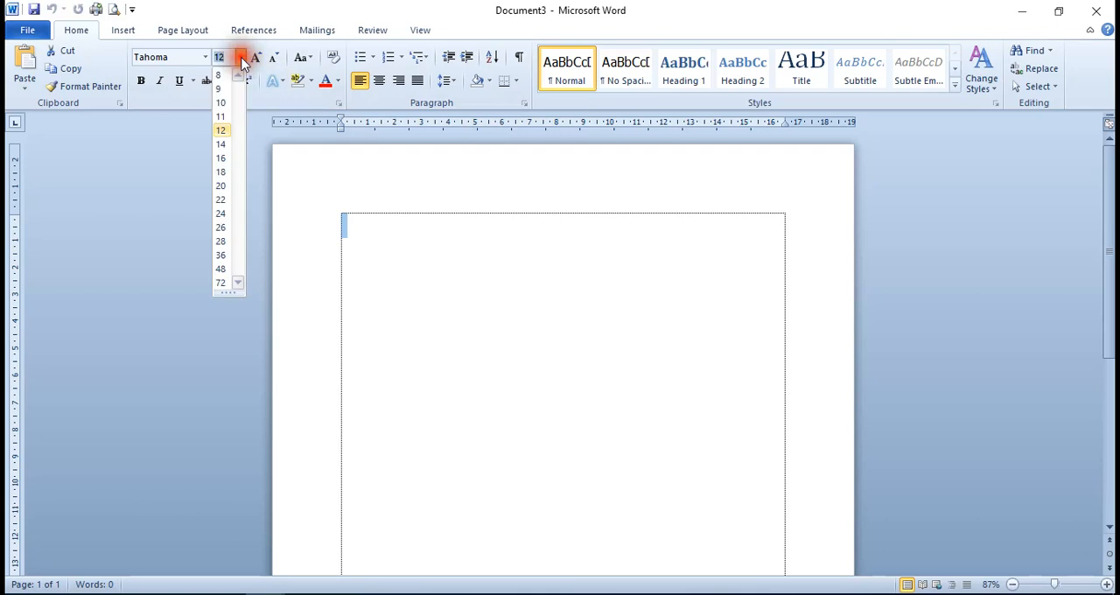
{"action": "left_click", "coordinate": [219, 157]}
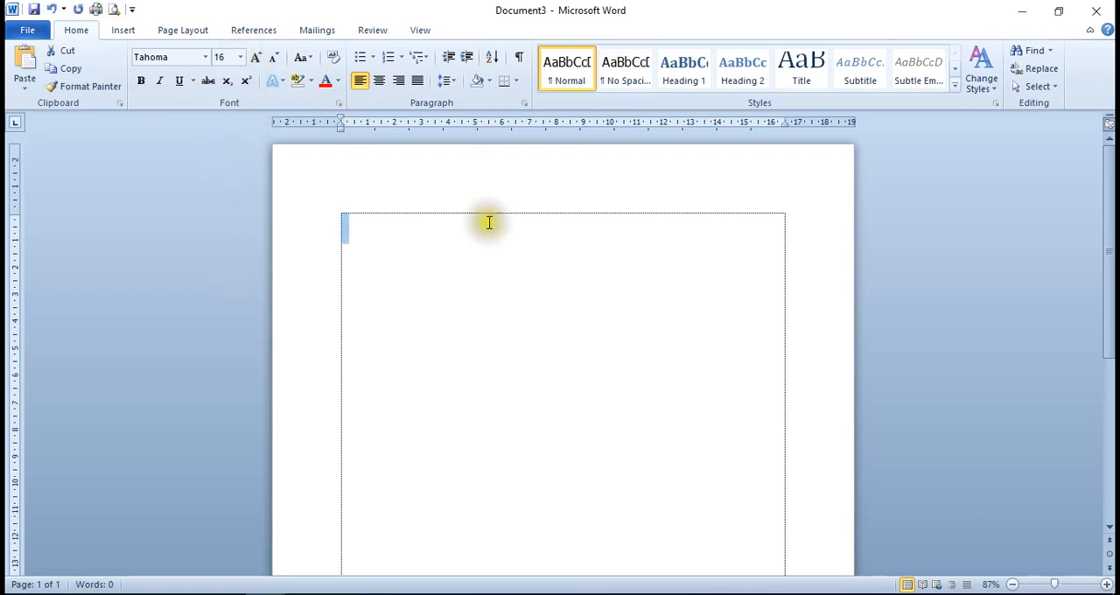
{"action": "left_click", "coordinate": [580, 265]}
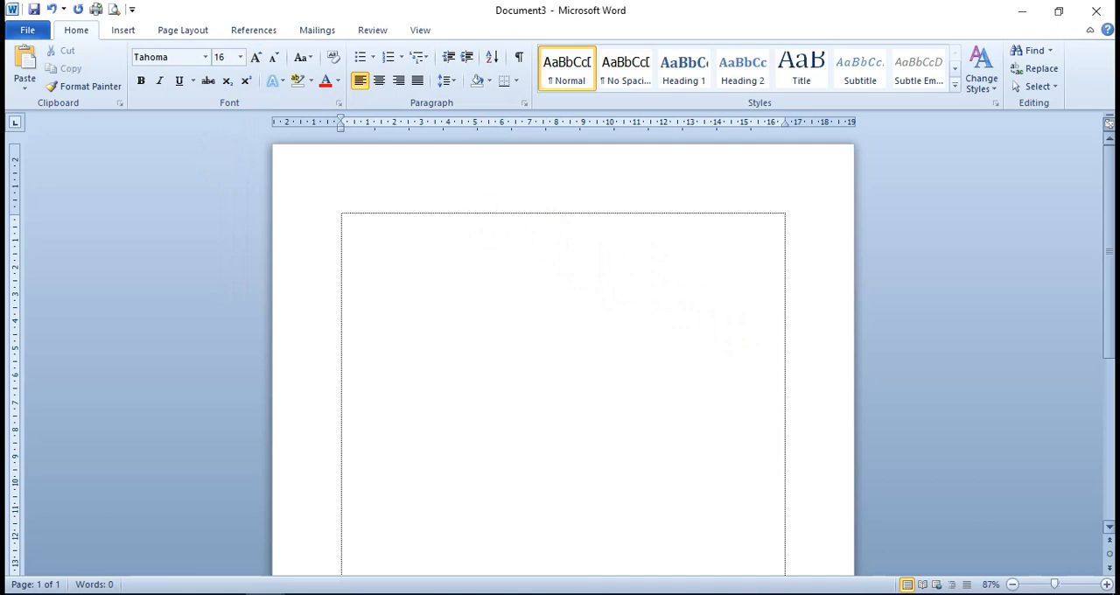
Write the chapter heading BAB I and the title PENDAHULUAN on separate lines, followed by a new empty line
{"action": "type", "text": "BAB I"}
{"action": "key", "text": "Return"}
{"action": "type", "text": "PENDAHULUAN"}
{"action": "key", "text": "Return"}
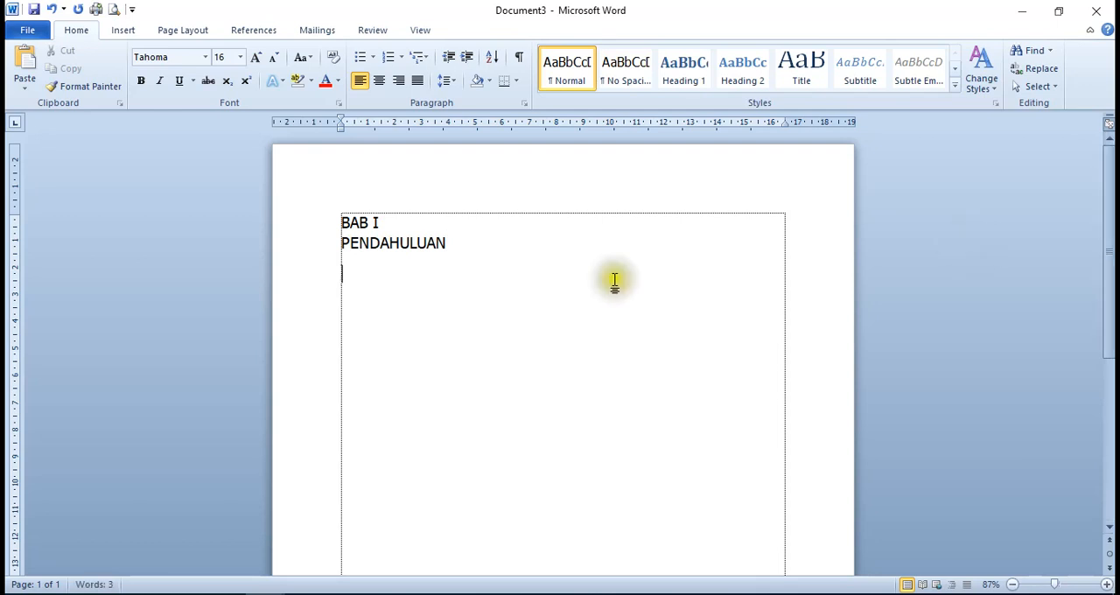
Set the BAB I and PENDAHULUAN lines to font size 18 and centre them
{"action": "left_click_drag", "start_coordinate": [458, 242], "coordinate": [294, 220]}
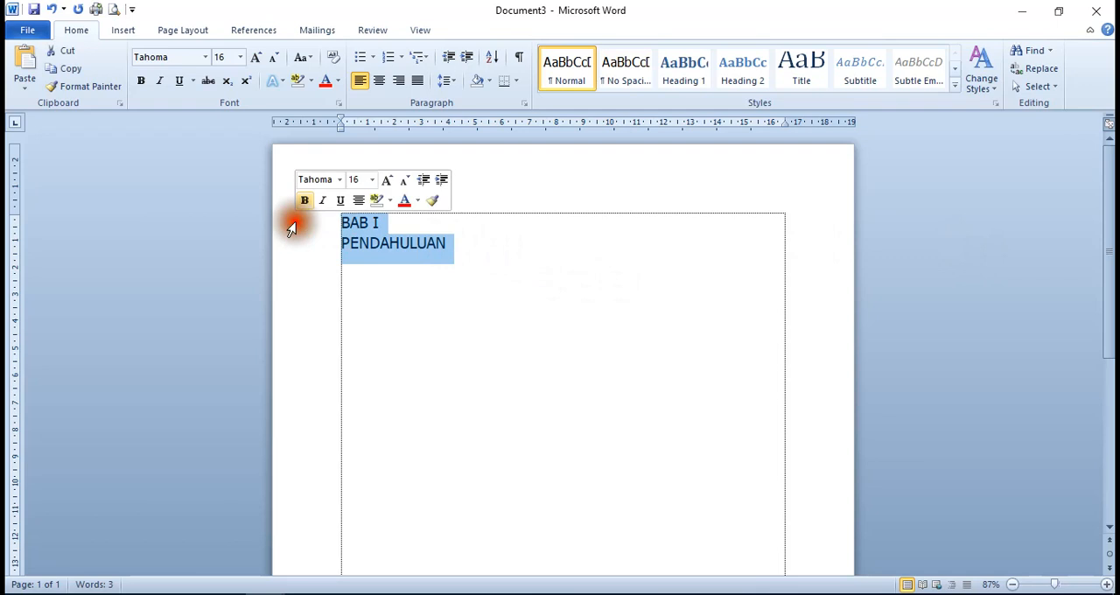
{"action": "left_click", "coordinate": [240, 56]}
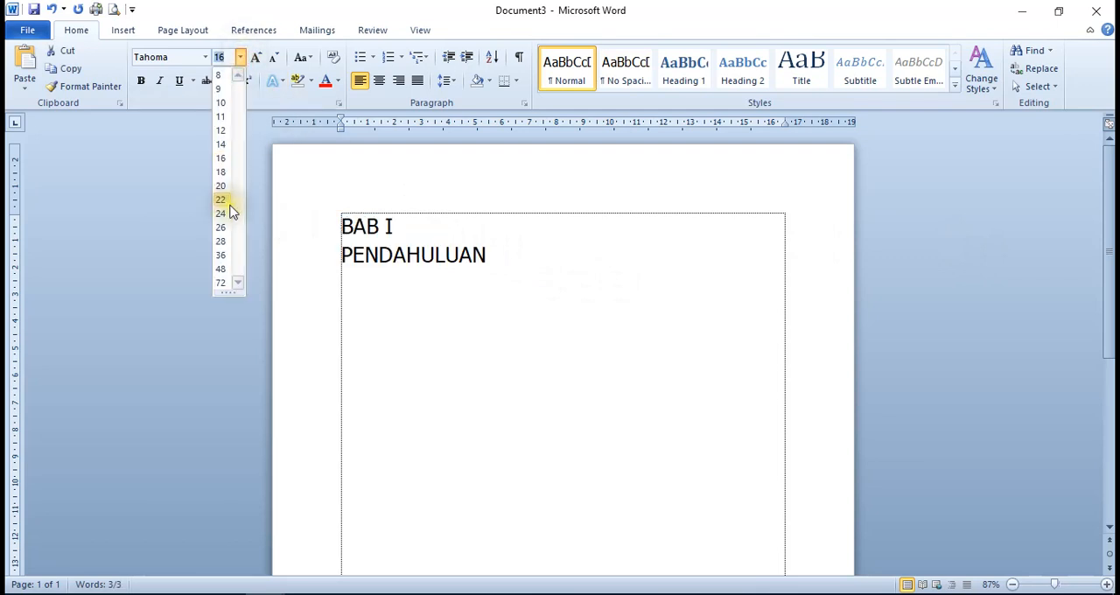
{"action": "left_click", "coordinate": [221, 172]}
{"action": "left_click", "coordinate": [367, 293]}
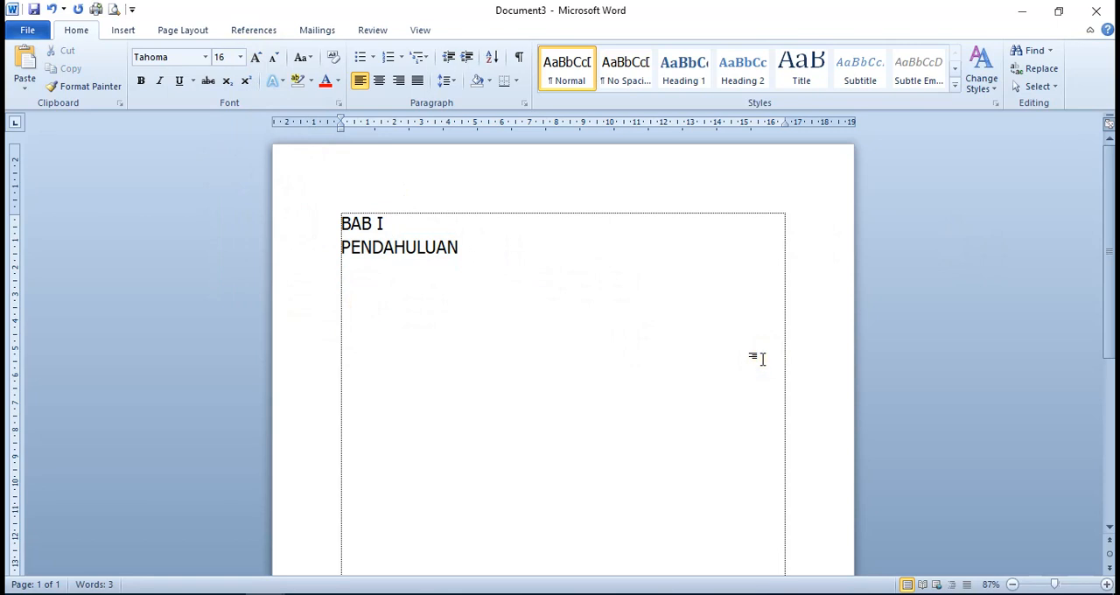
{"action": "left_click", "coordinate": [459, 248]}
{"action": "left_click", "coordinate": [381, 84]}
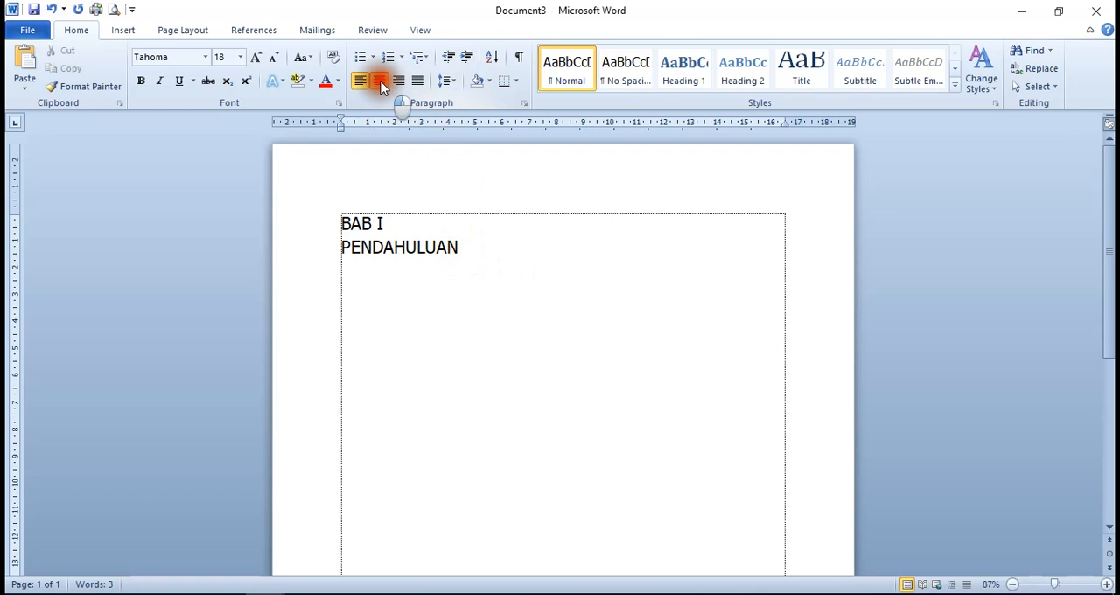
Add a left-aligned line below PENDAHULUAN and start an automatic numbered list there with 1.1
{"action": "key", "text": "Return"}
{"action": "left_click", "coordinate": [359, 81]}
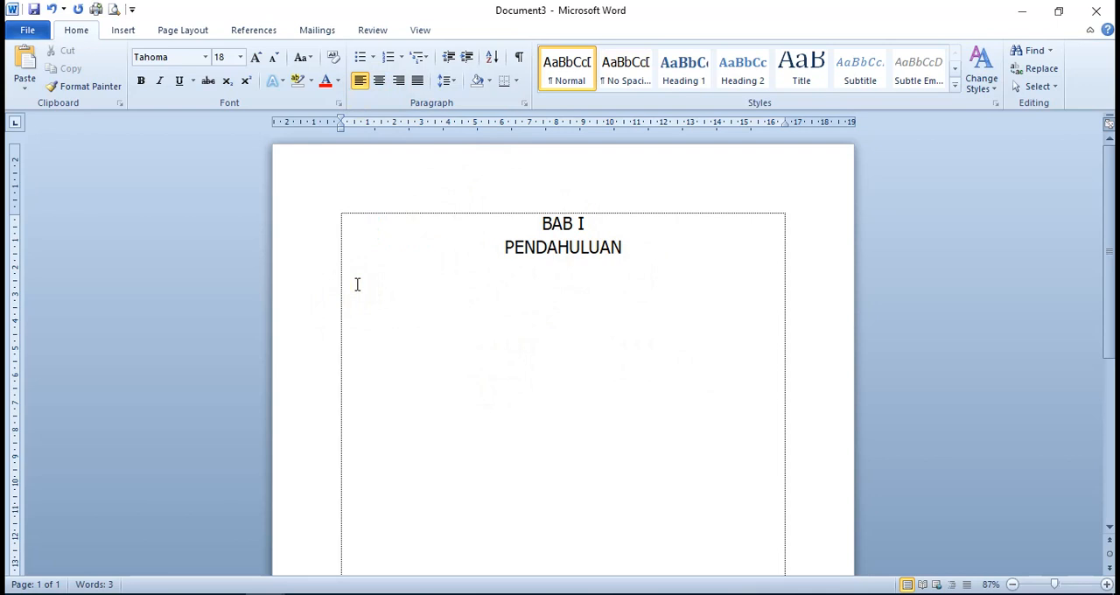
{"action": "type", "text": "1."}
{"action": "type", "text": "1."}
{"action": "key", "text": "space"}
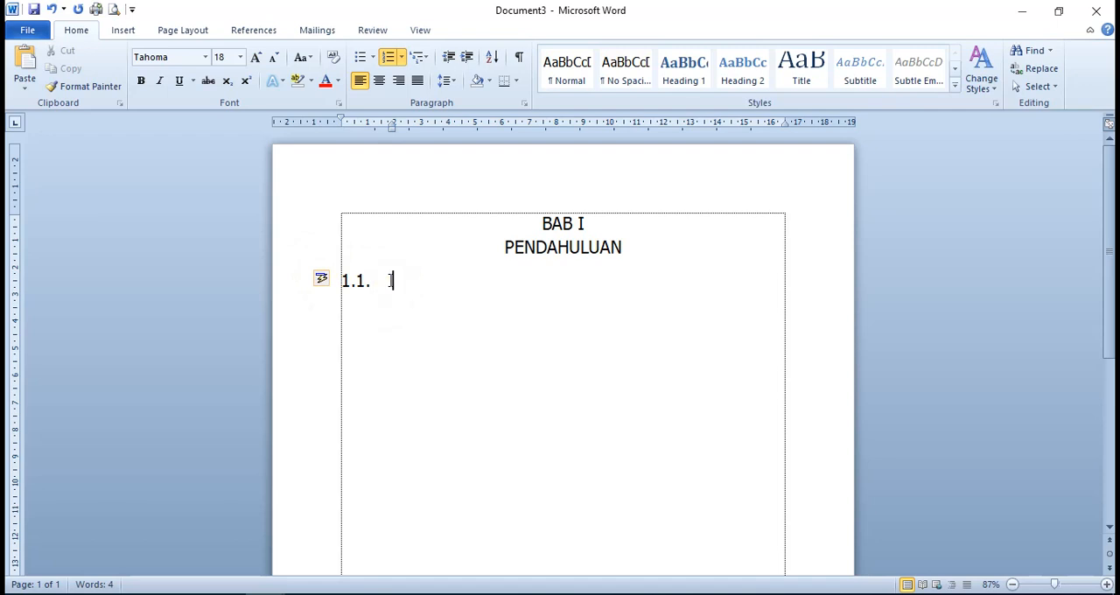
Reduce the hanging indent of the 1.1. line to about 1.25 cm so its text sits close to the number
{"action": "left_click", "coordinate": [392, 280]}
{"action": "left_click", "coordinate": [397, 281]}
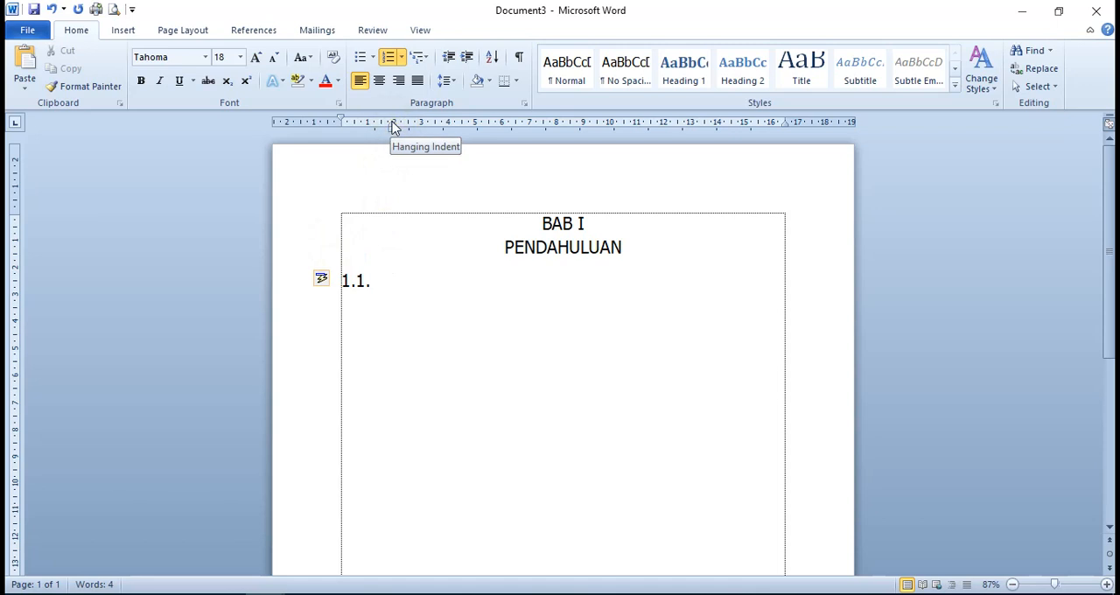
{"action": "left_click_drag", "start_coordinate": [392, 127], "coordinate": [374, 125]}
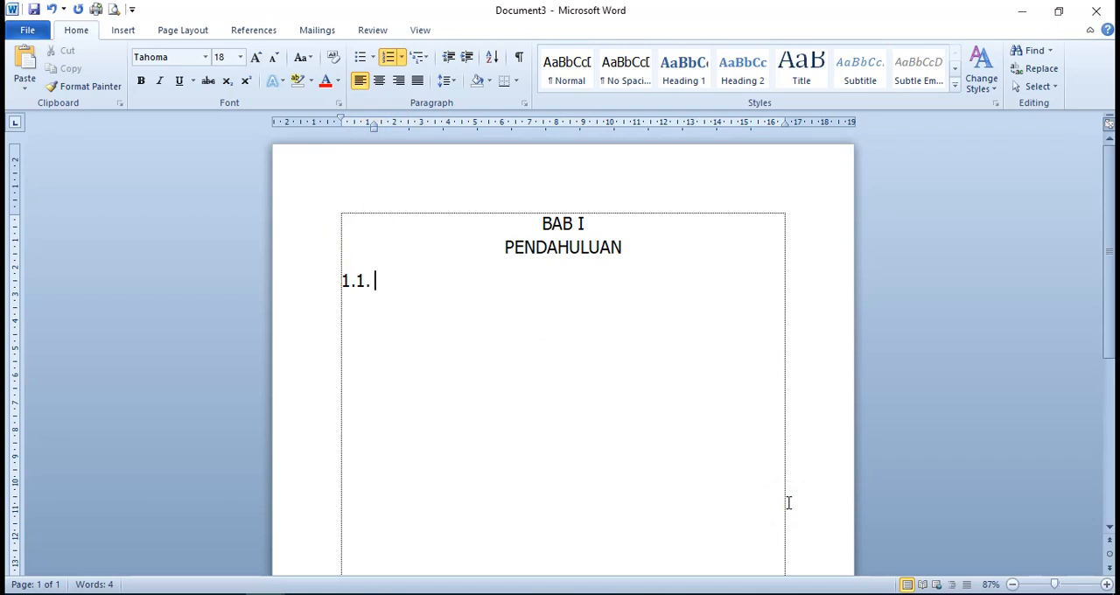
Fill the numbered list with the subchapters Latar Belakang, Rumusan Masalah and Tujuan
{"action": "type", "text": "Latar Belakang"}
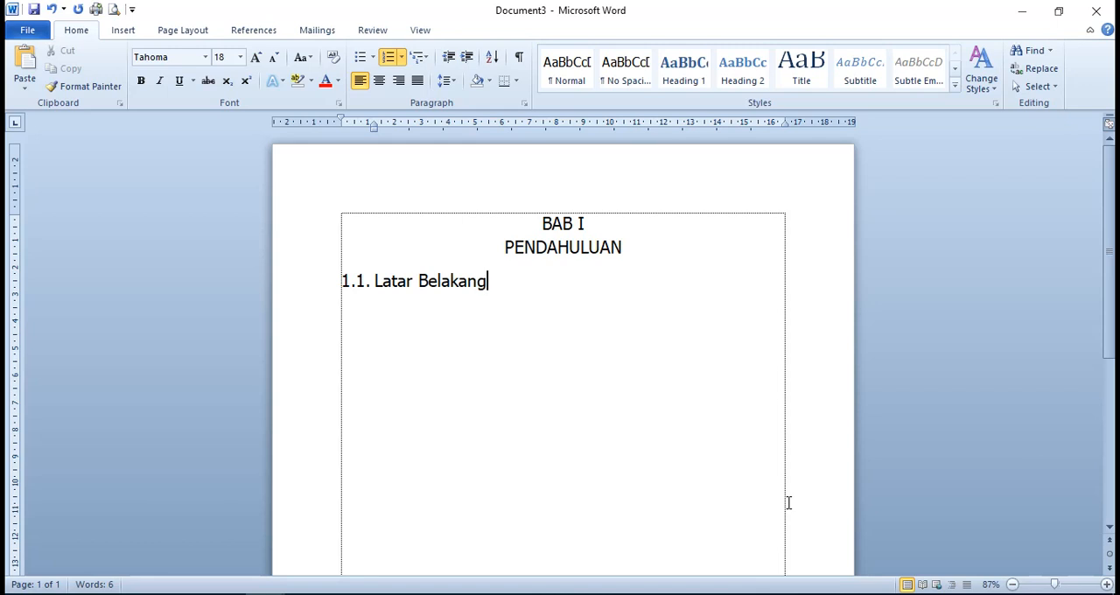
{"action": "key", "text": "Return"}
{"action": "type", "text": "Rumu"}
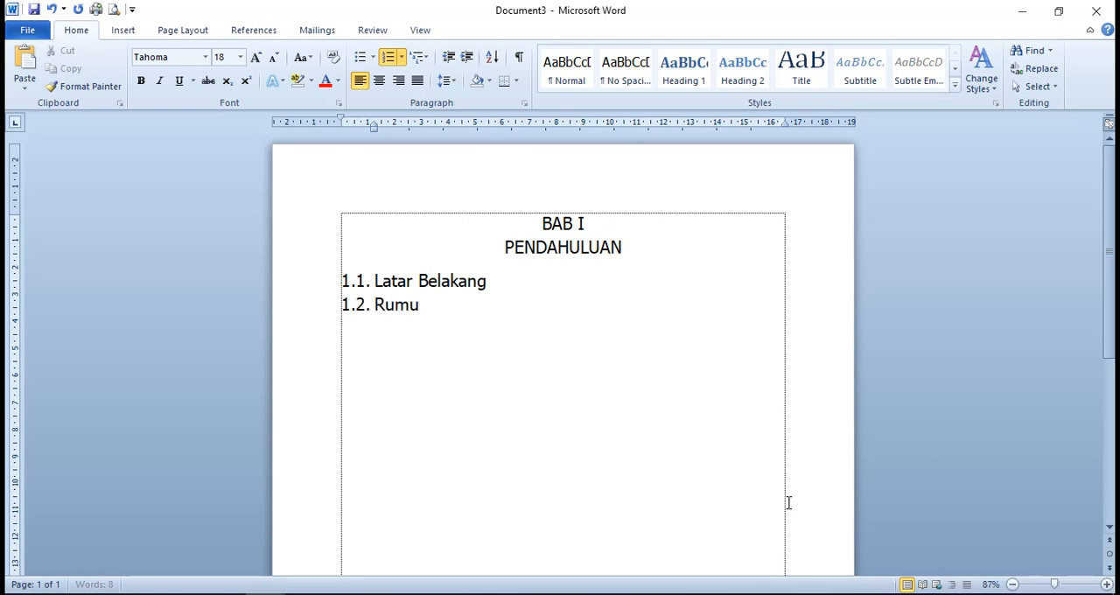
{"action": "type", "text": "san Masalah"}
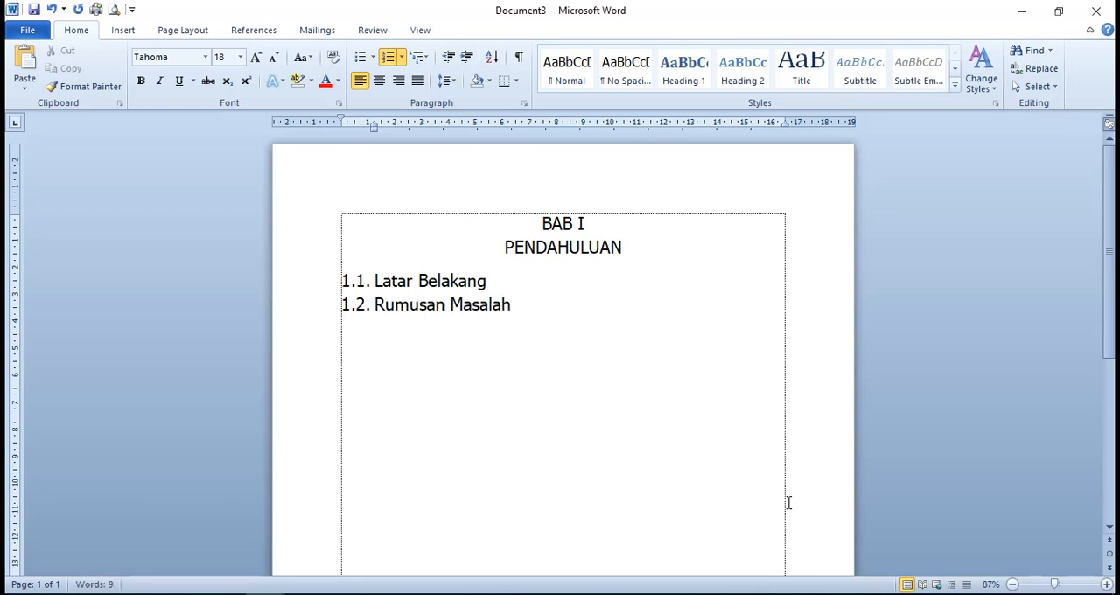
{"action": "key", "text": "Return"}
{"action": "type", "text": "Tujuan"}
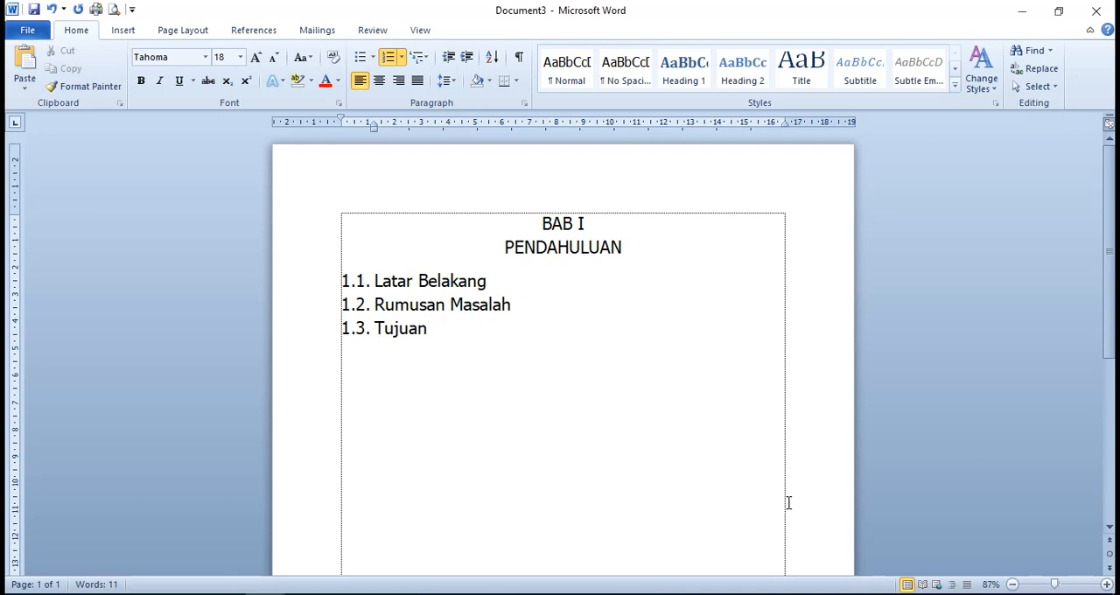
Add a new line below Tujuan and turn off its automatic numbering
{"action": "key", "text": "Return"}
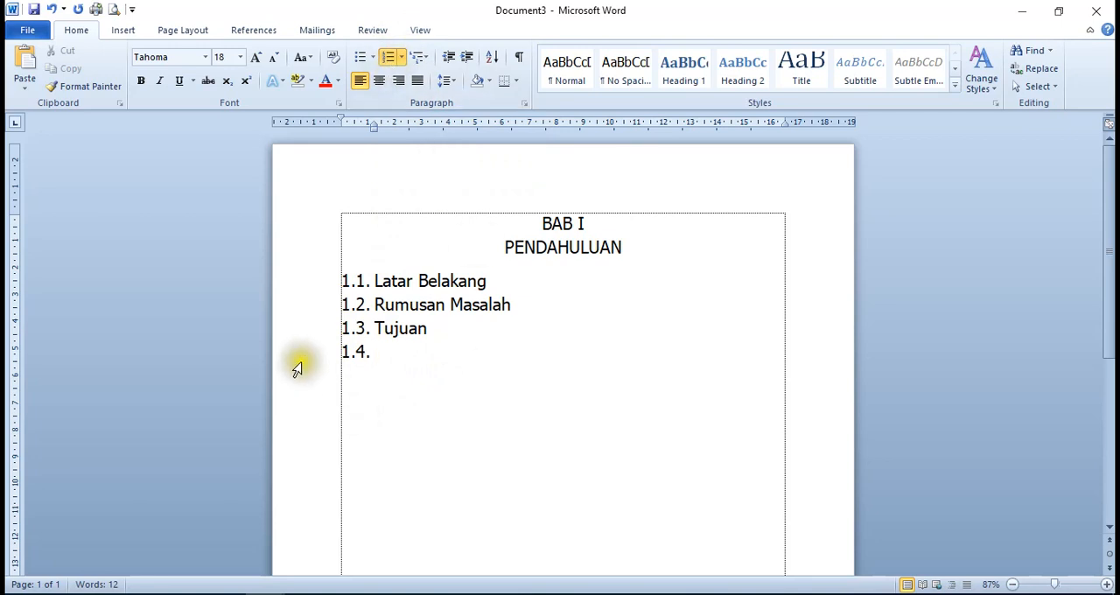
{"action": "left_click", "coordinate": [387, 56]}
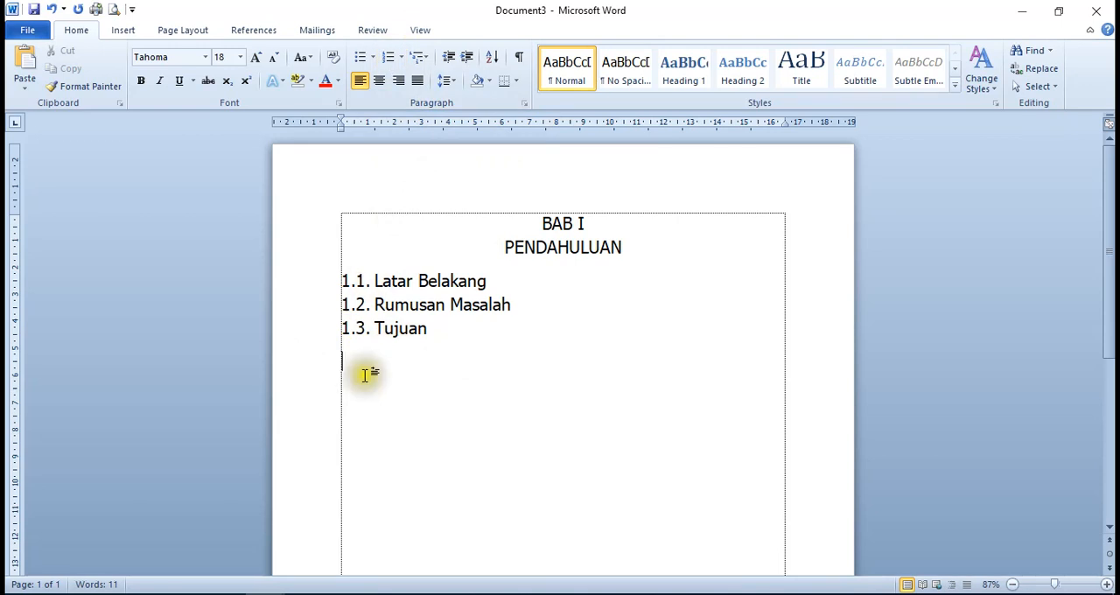
{"action": "left_click", "coordinate": [362, 349]}
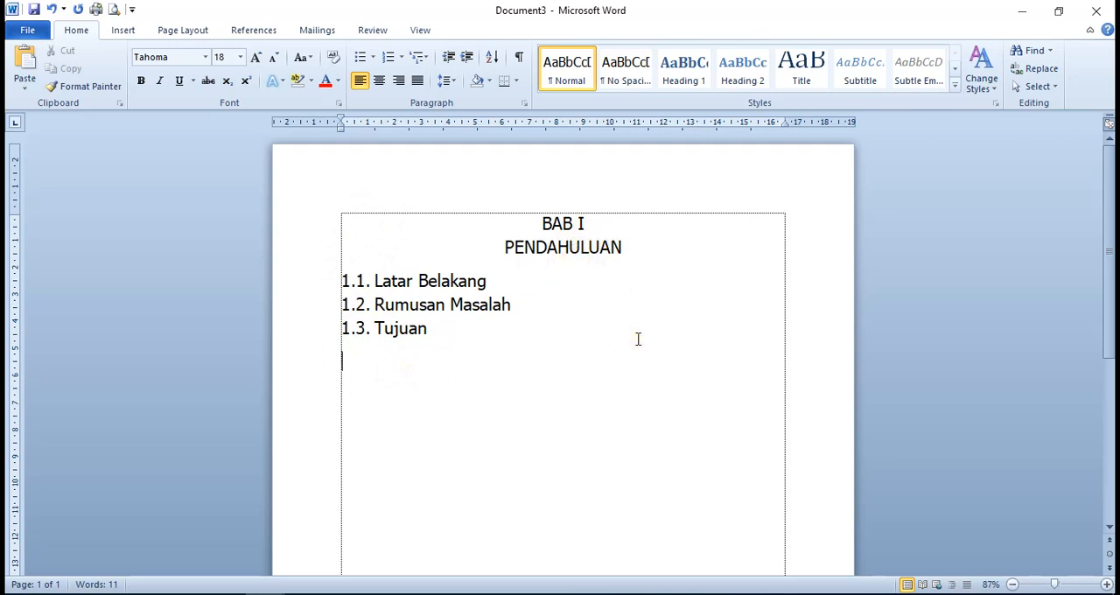
Write the chapter heading BAB II and the title PEMBAHASAN on separate lines and centre both
{"action": "type", "text": "BAB II"}
{"action": "key", "text": "Return"}
{"action": "type", "text": "PEMBAHASAN"}
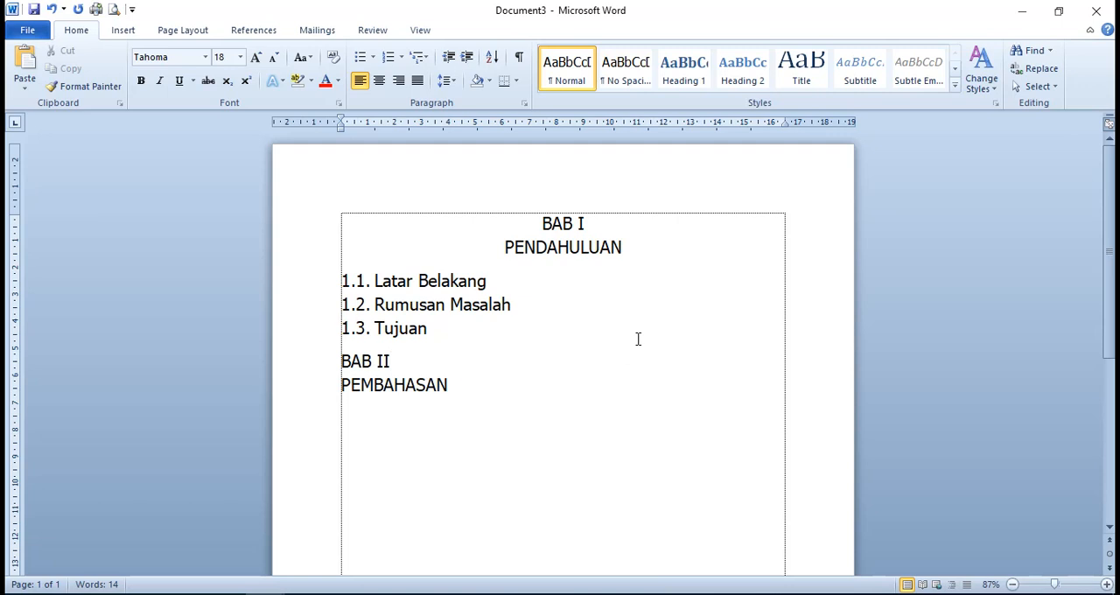
{"action": "left_click", "coordinate": [379, 80]}
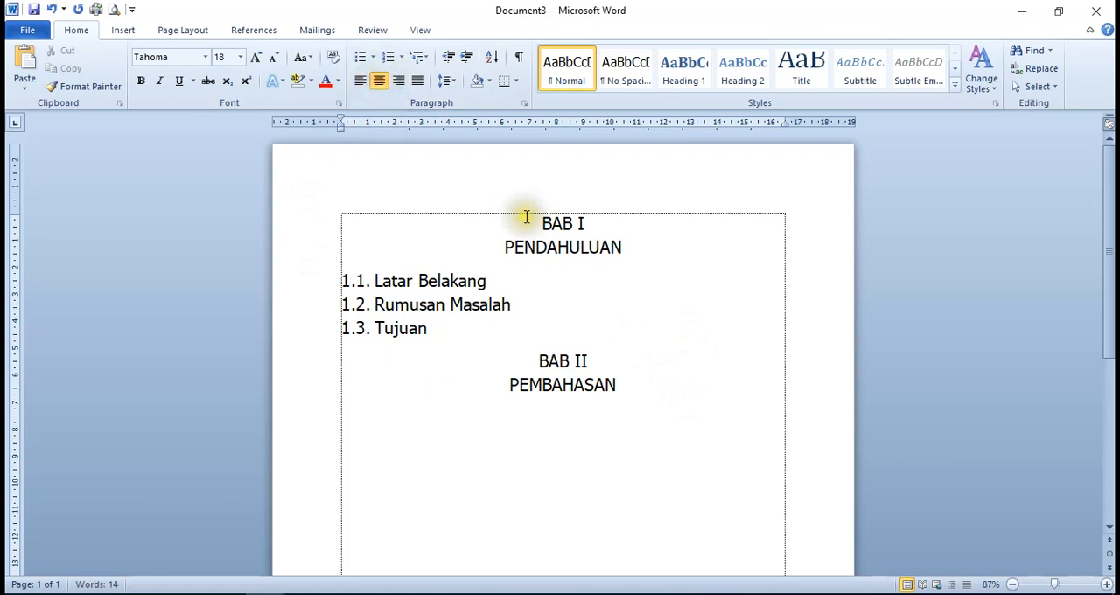
Add a left-aligned line below PEMBAHASAN and enter the subchapter number 2.1
{"action": "key", "text": "Return"}
{"action": "left_click", "coordinate": [354, 81]}
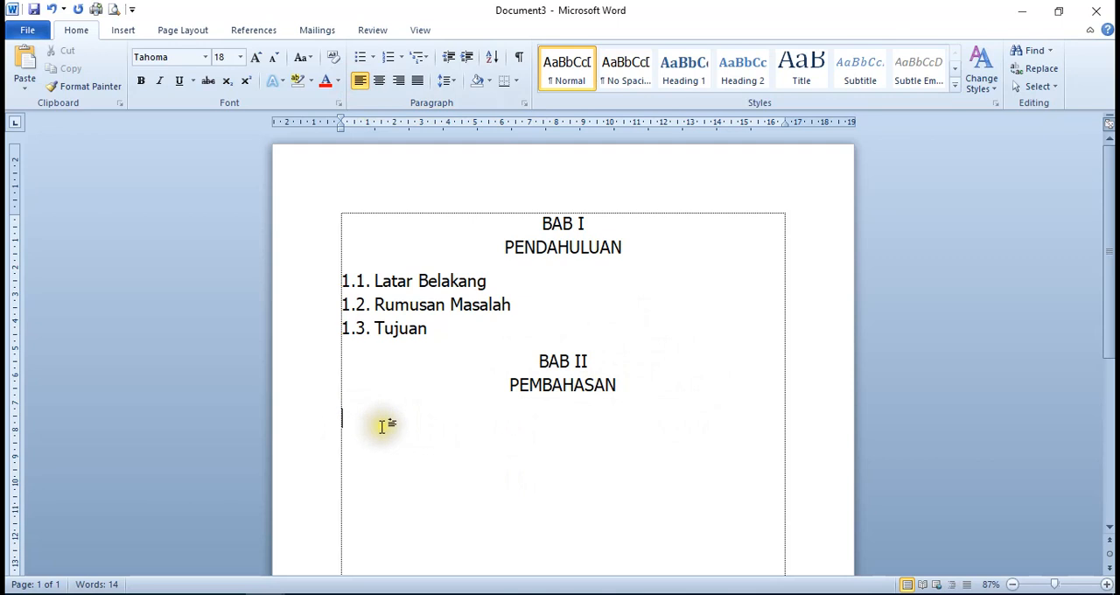
{"action": "left_click", "coordinate": [339, 486]}
{"action": "type", "text": "2"}
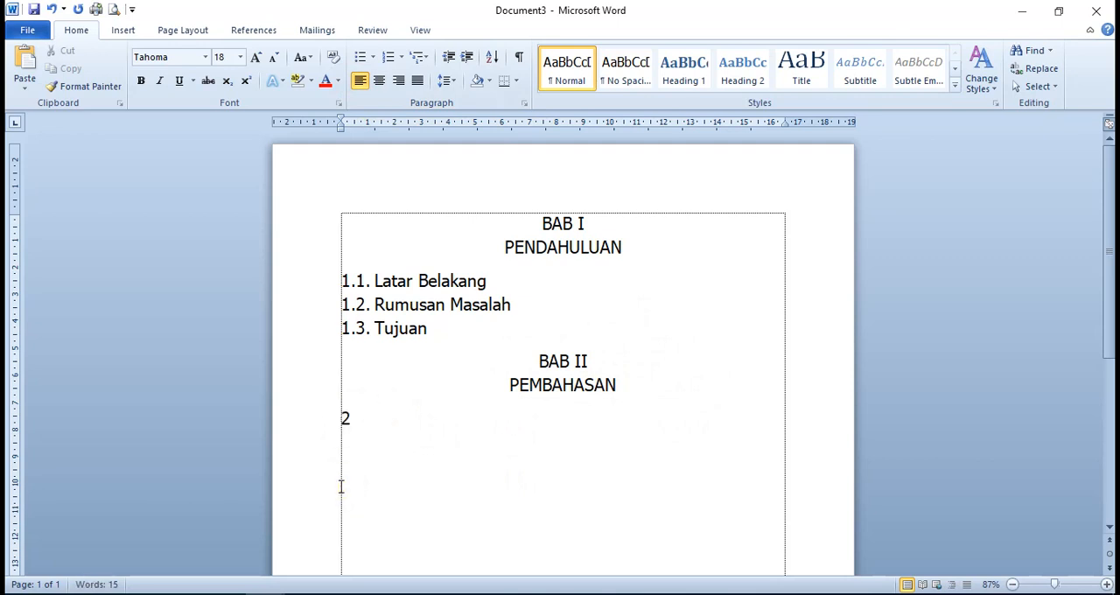
{"action": "type", "text": ".1."}
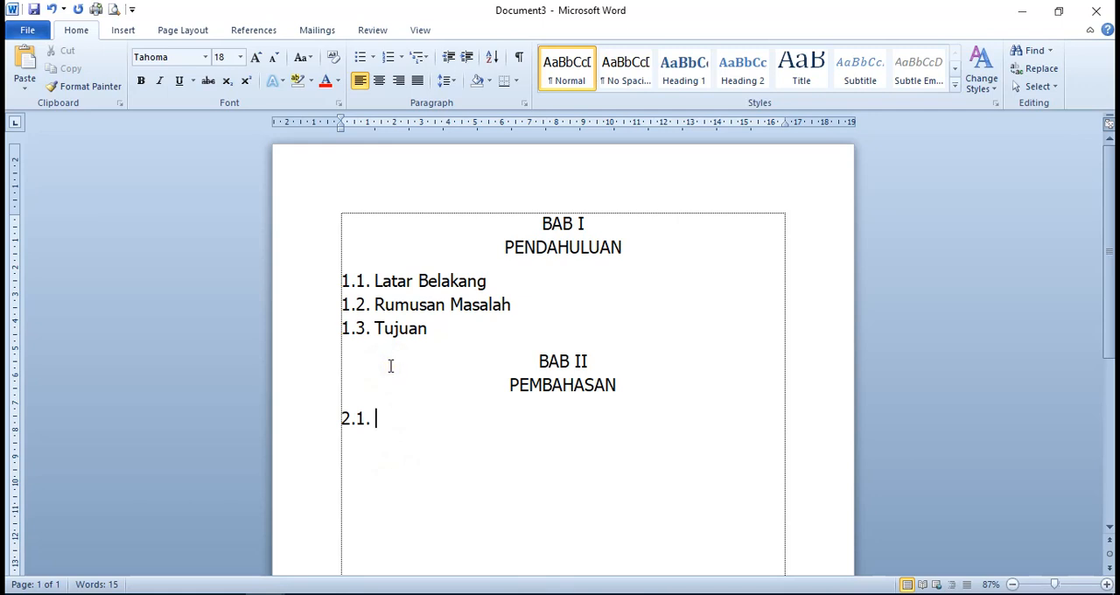
Delete the number 2.1 below PEMBAHASAN and try the default automatic numbering on that line
{"action": "key", "text": "BackSpace"}
{"action": "key", "text": "BackSpace"}
{"action": "key", "text": "BackSpace"}
{"action": "key", "text": "BackSpace"}
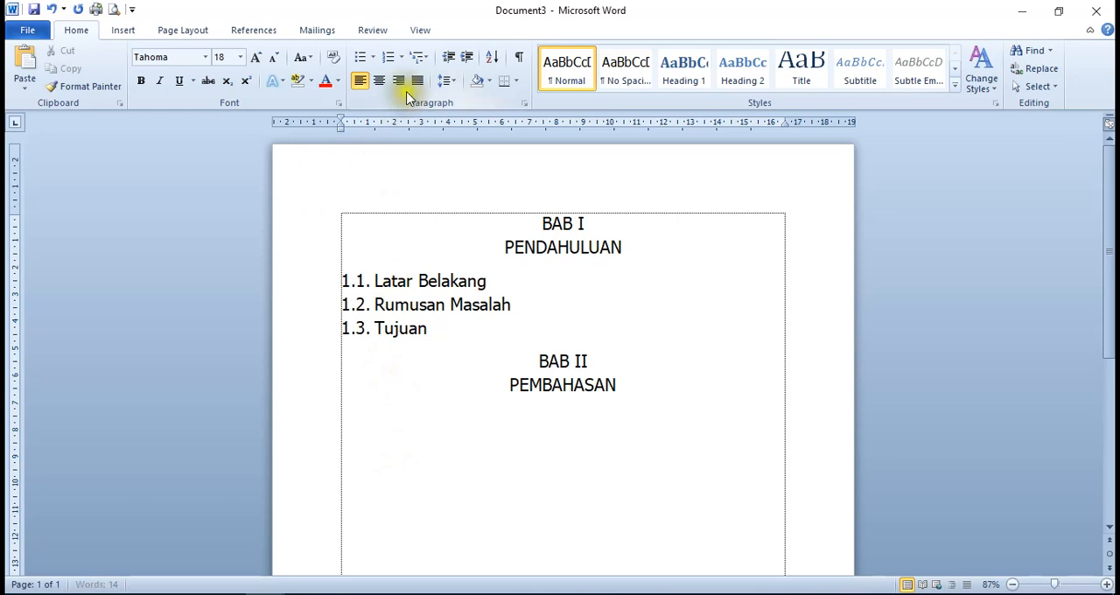
{"action": "left_click", "coordinate": [391, 57]}
{"action": "left_click", "coordinate": [346, 422]}
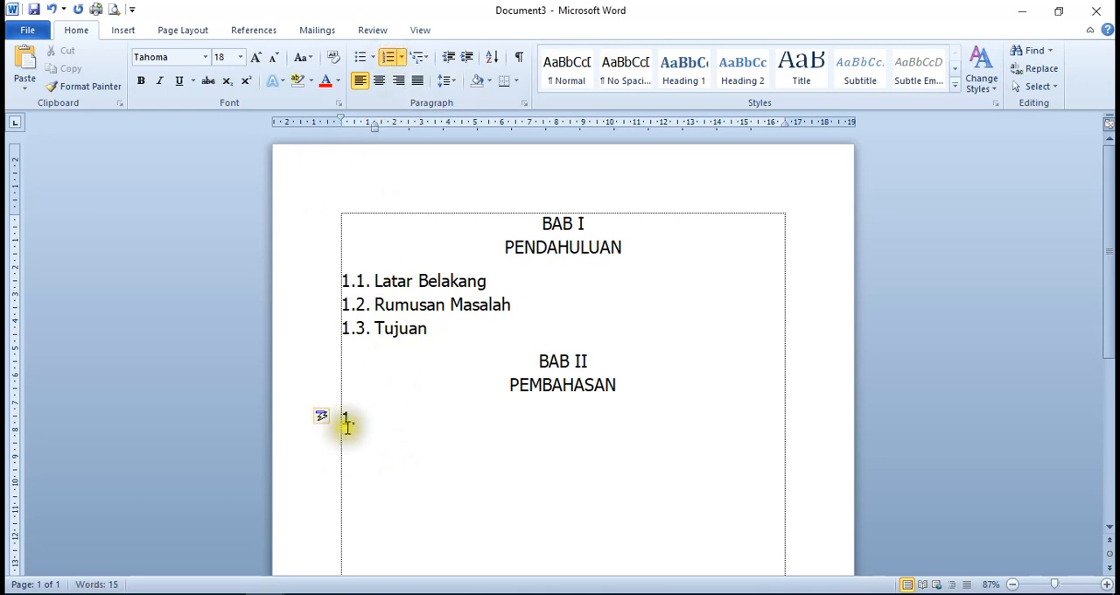
Enter the subchapter number 2.1. on the line below PEMBAHASAN and convert that line into an automatically numbered list
{"action": "type", "text": "2"}
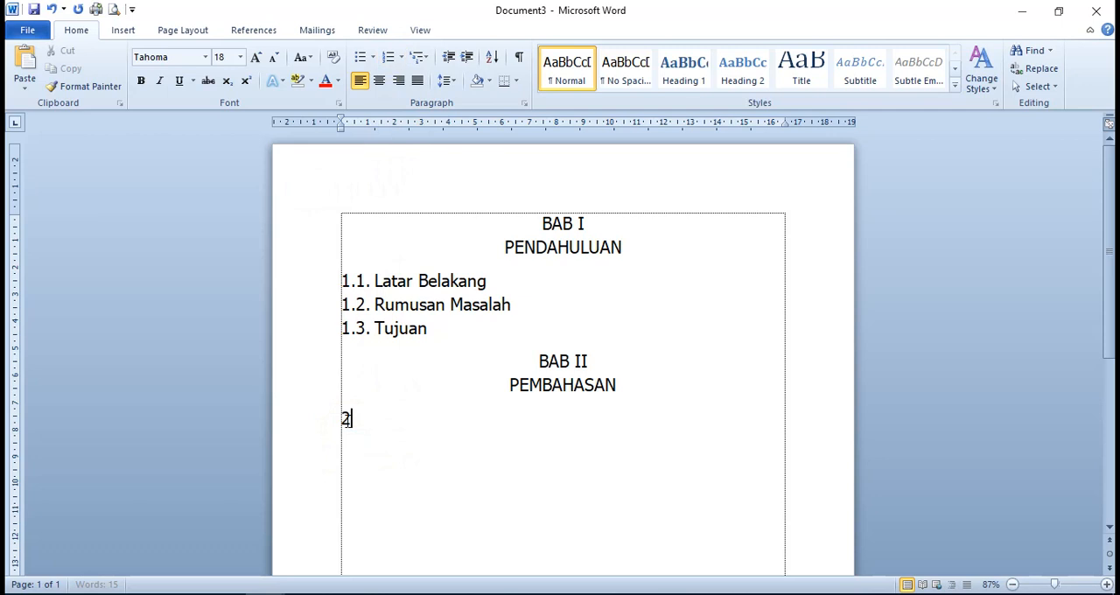
{"action": "type", "text": ".1"}
{"action": "type", "text": "."}
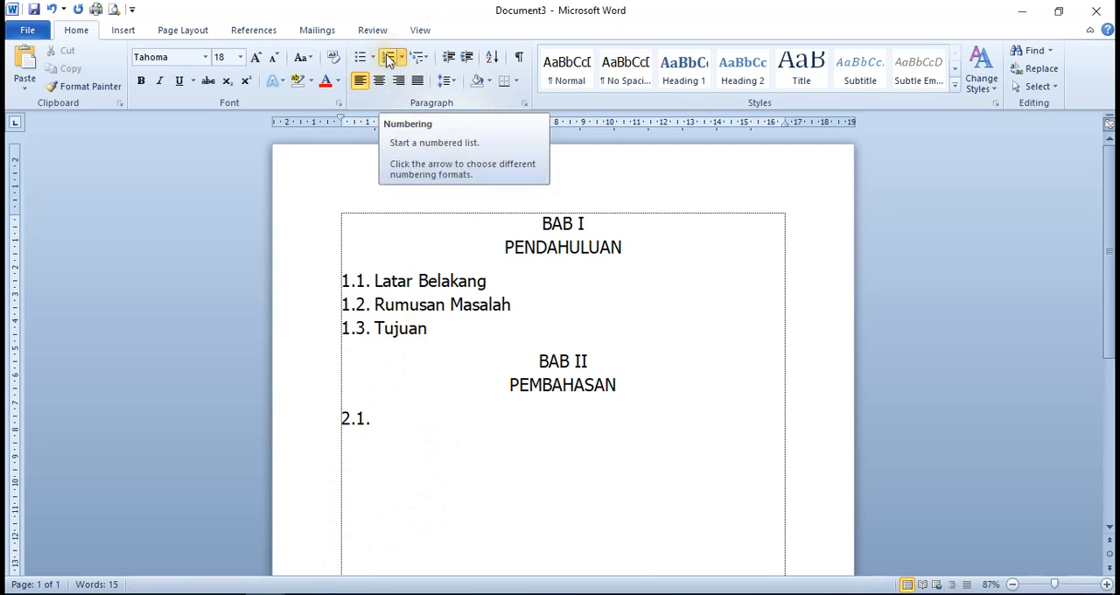
{"action": "left_click", "coordinate": [390, 59]}
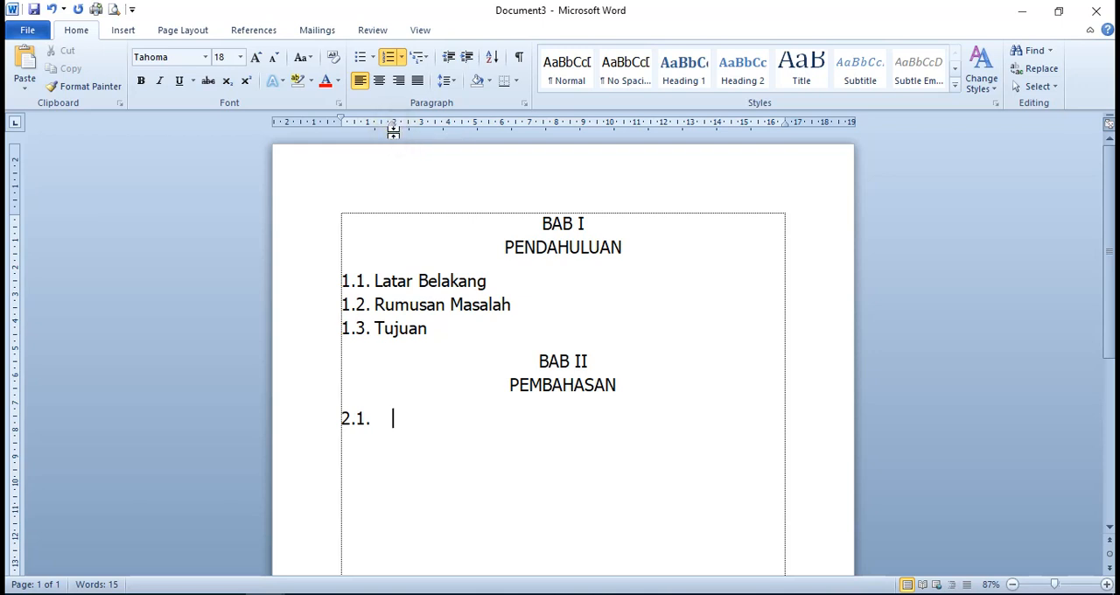
Reduce the hanging indent of the 2.1 line to about 1.2 cm so its text aligns with the BAB I subchapters
{"action": "left_click", "coordinate": [390, 131]}
{"action": "left_click_drag", "start_coordinate": [390, 131], "coordinate": [383, 124]}
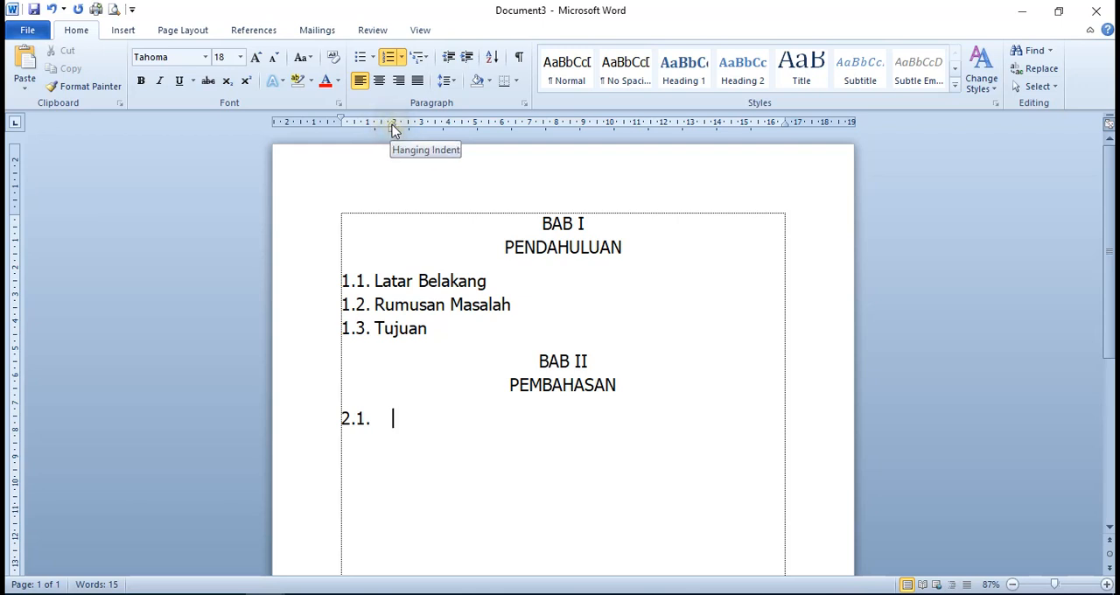
{"action": "left_click_drag", "start_coordinate": [393, 129], "coordinate": [375, 143]}
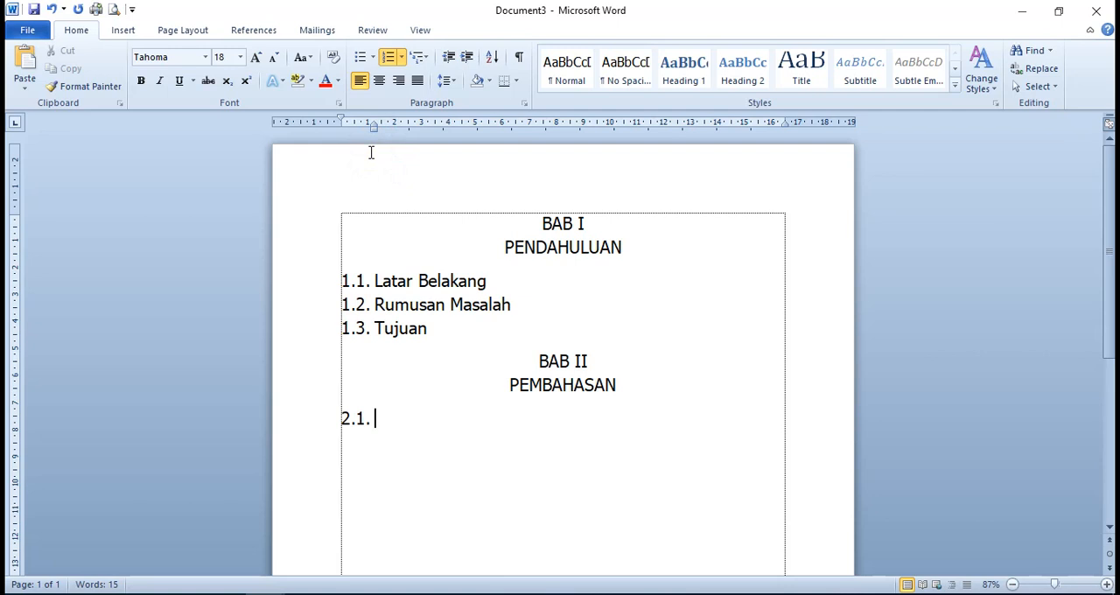
Start the title of subchapter 2.1 with the words Perlawanan terhadap, capitalising only the first word
{"action": "type", "text": "PERLAWANAN"}
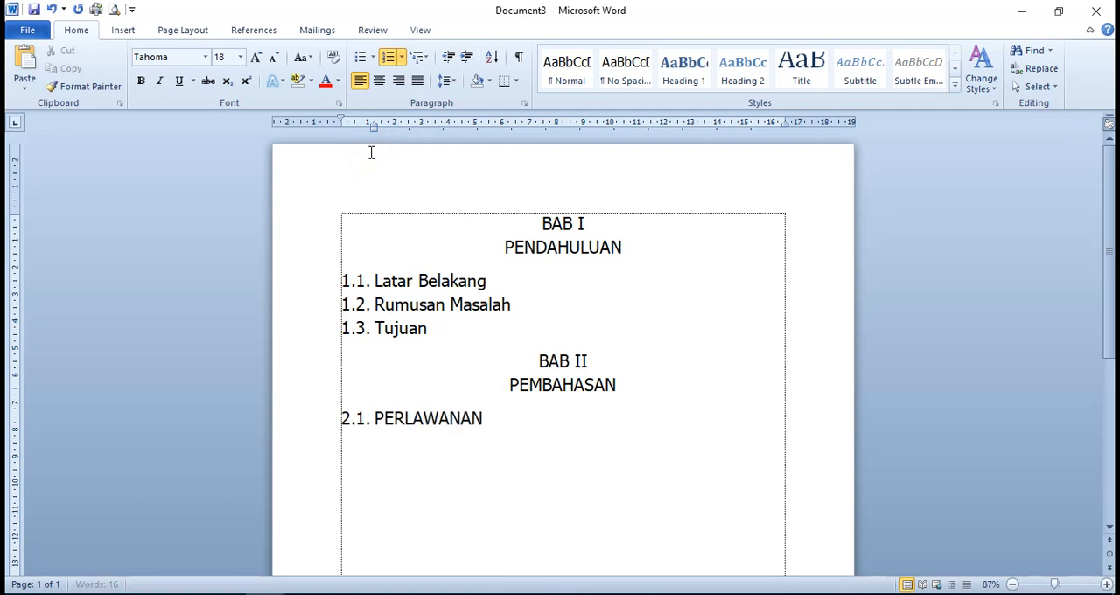
{"action": "key", "text": "BackSpace"}
{"action": "key", "text": "BackSpace"}
{"action": "key", "text": "BackSpace"}
{"action": "key", "text": "BackSpace"}
{"action": "key", "text": "BackSpace"}
{"action": "key", "text": "BackSpace"}
{"action": "key", "text": "BackSpace"}
{"action": "key", "text": "BackSpace"}
{"action": "key", "text": "BackSpace"}
{"action": "key", "text": "BackSpace"}
{"action": "type", "text": "erlawanan"}
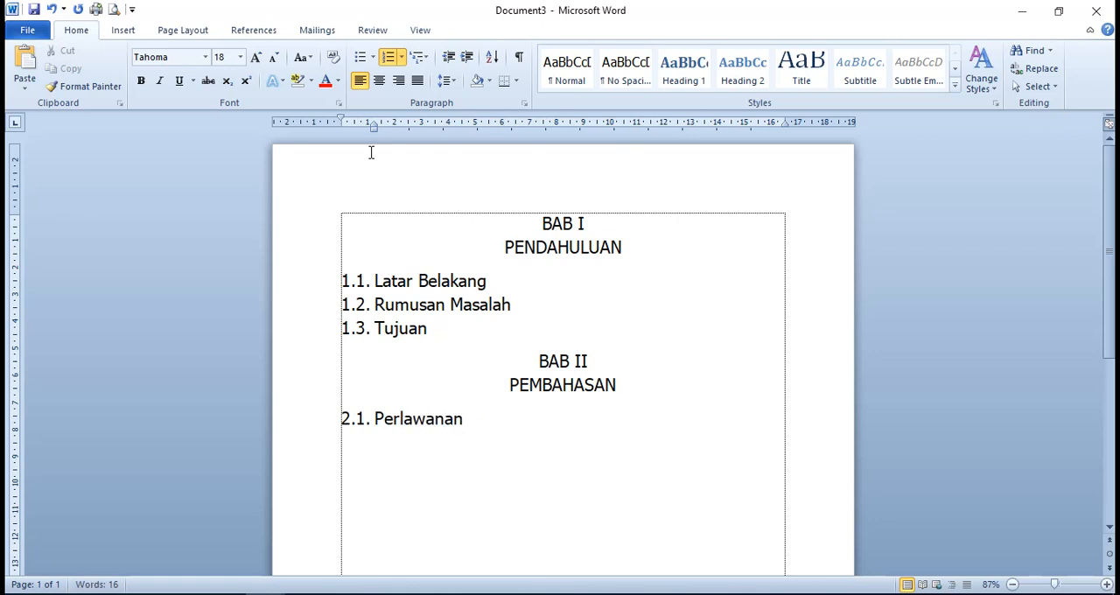
{"action": "type", "text": " terhad"}
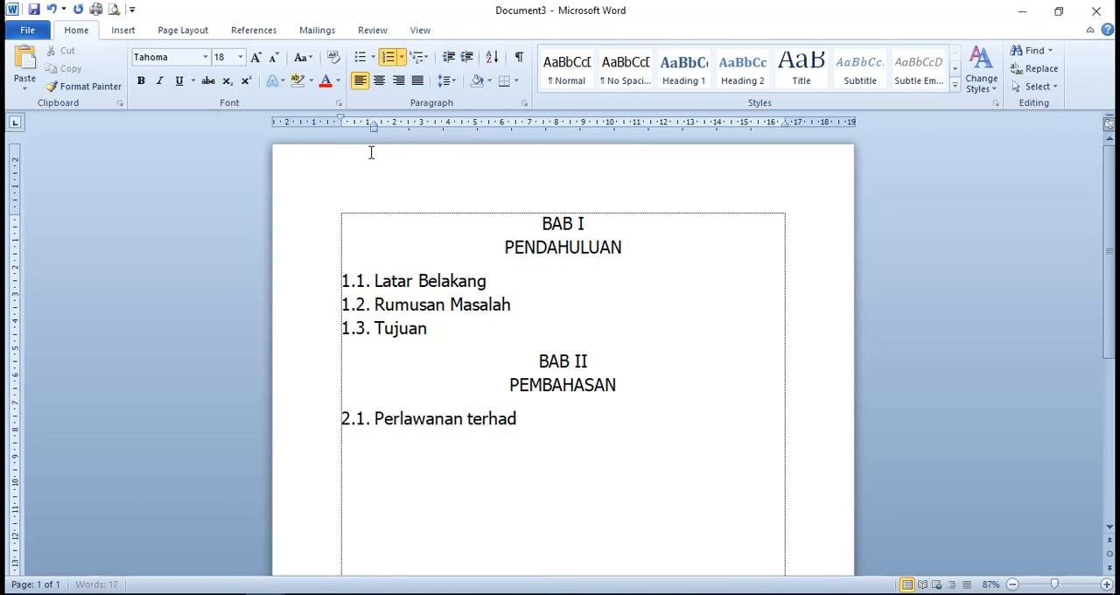
{"action": "type", "text": "ap"}
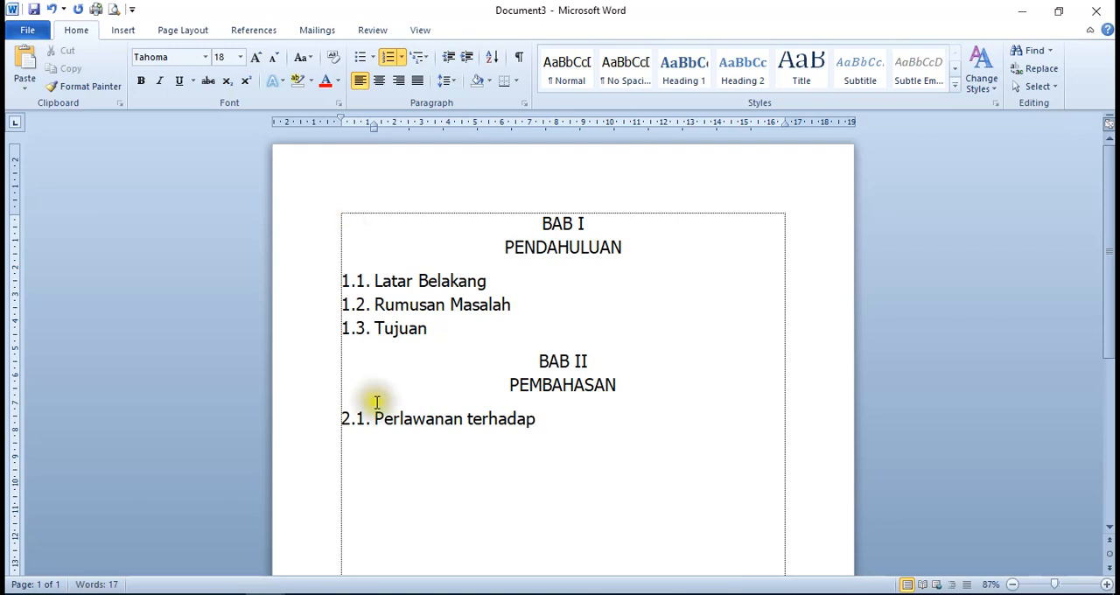
Capitalise Terhadap in the 2.1 title and complete it with the word Portugis
{"action": "left_click", "coordinate": [470, 419]}
{"action": "key", "text": "Delete"}
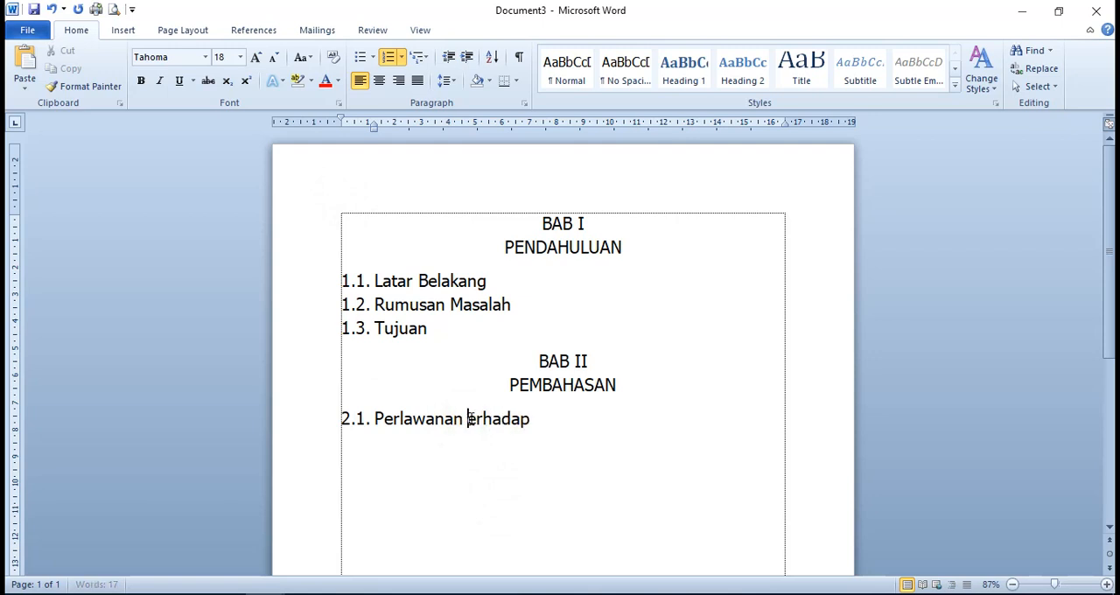
{"action": "type", "text": "T"}
{"action": "left_click", "coordinate": [593, 408]}
{"action": "type", "text": "Po"}
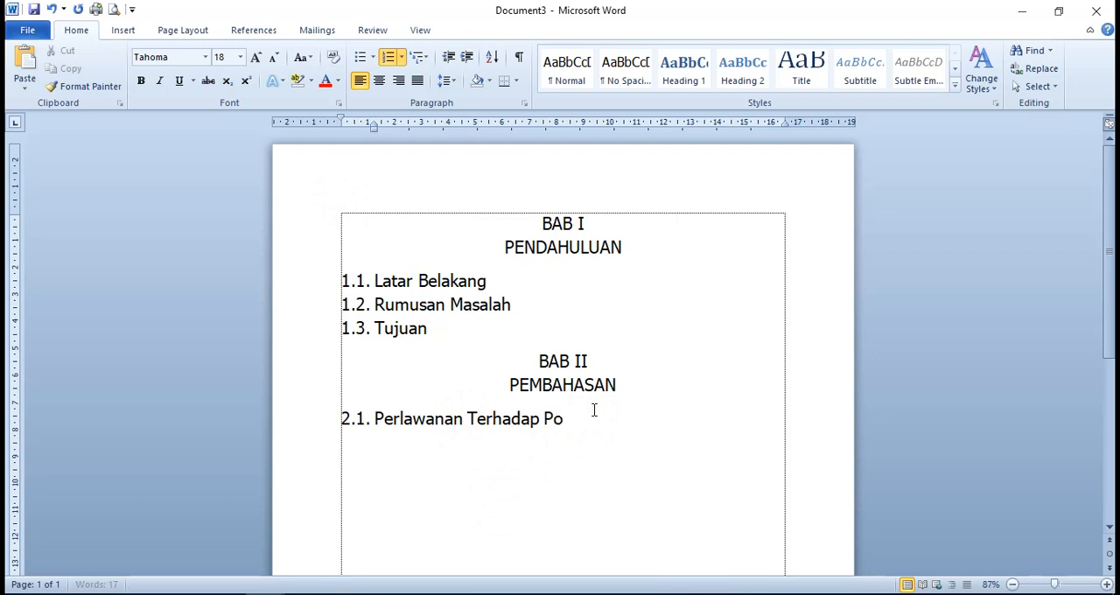
{"action": "type", "text": "rtugis"}
Add subchapters 2.2 to 2.4 with the placeholder titles jdfdisjij, jkifje jfid ijfid fijfdijfjf and Hidjhf jdifjdf dfjfj f
{"action": "key", "text": "Return"}
{"action": "type", "text": "jdfdisjij"}
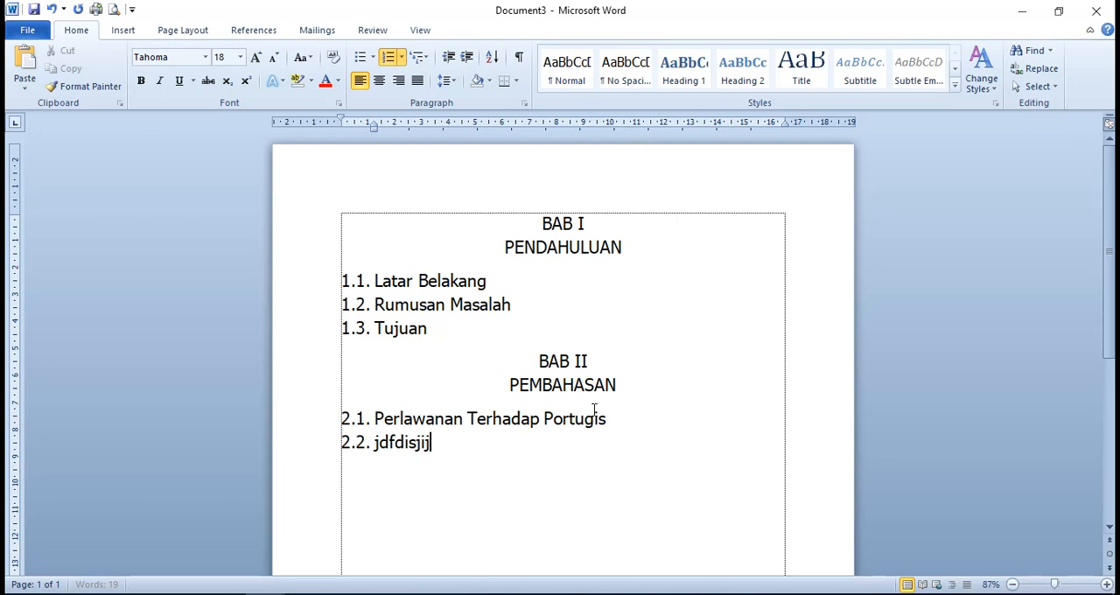
{"action": "key", "text": "Return"}
{"action": "type", "text": "jkifje jfid"}
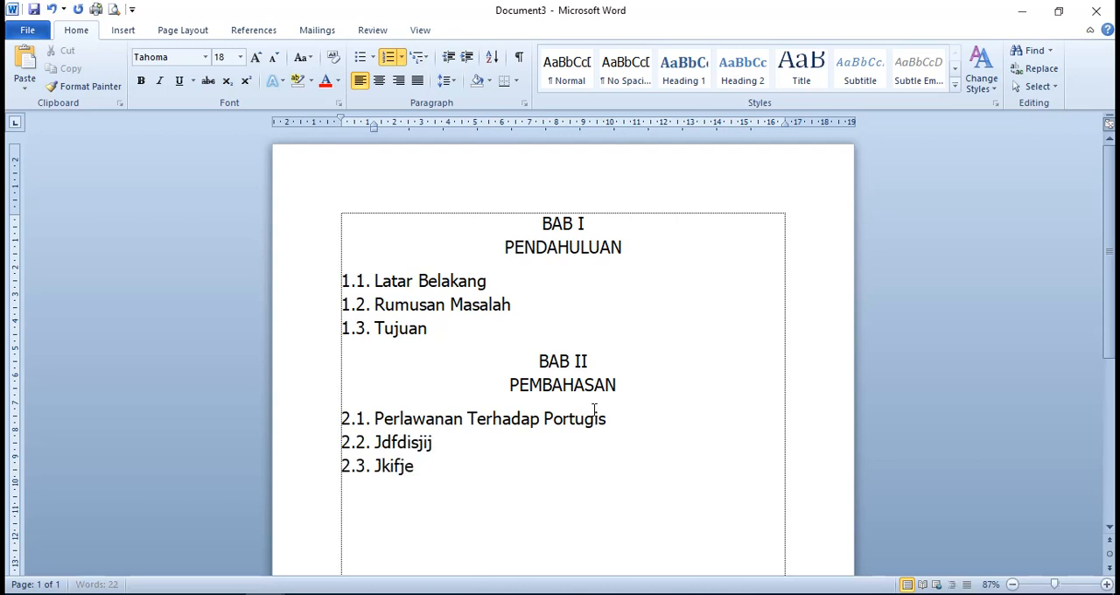
{"action": "type", "text": " ijfid  fijfdijfj"}
{"action": "type", "text": "f"}
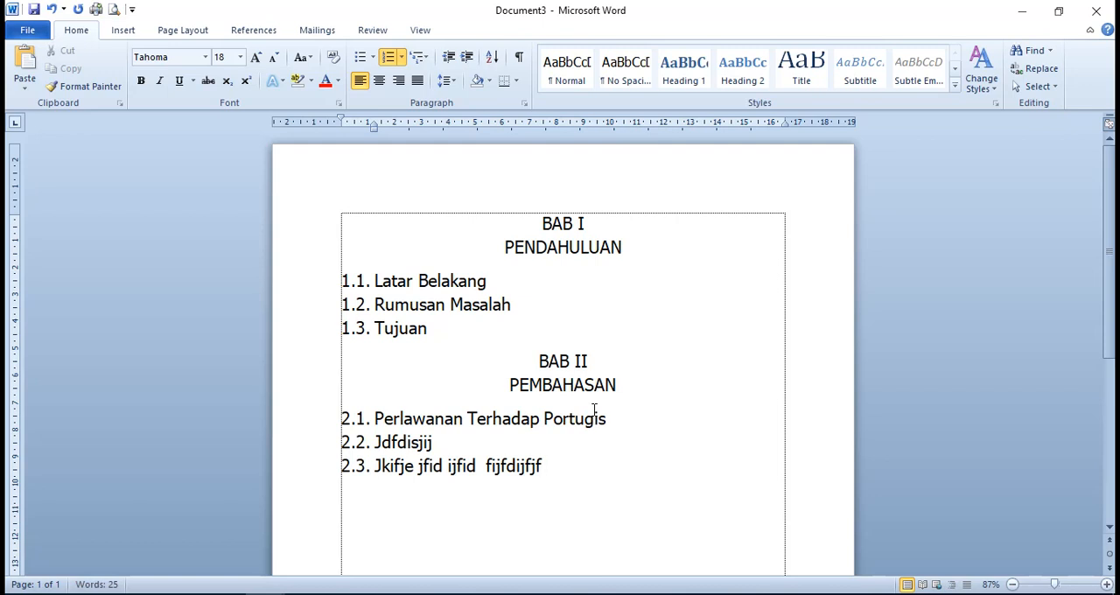
{"action": "key", "text": "Return"}
{"action": "type", "text": "Hidjhf "}
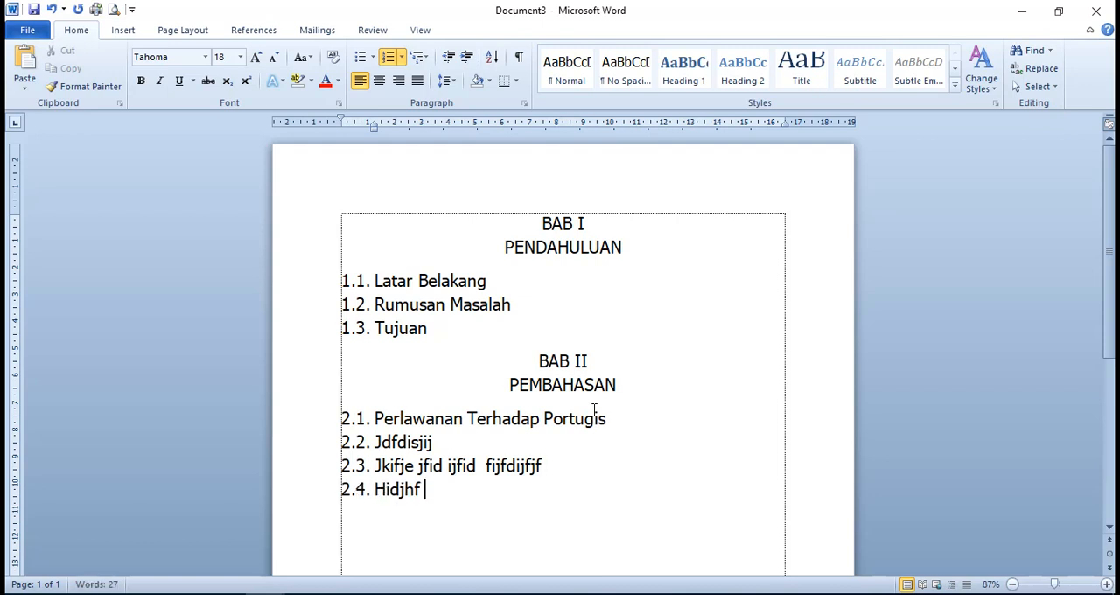
{"action": "type", "text": "jdifjdf dfjfj f"}
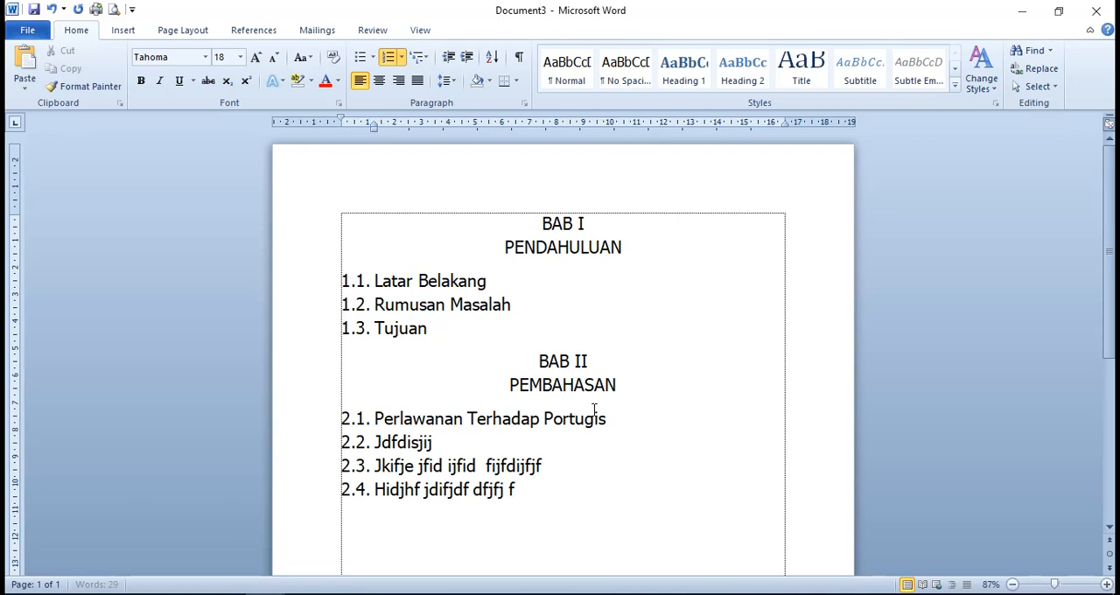
Add a line without numbering below subchapter 2.4 and write the chapter heading BAB III there, followed by a new line
{"action": "key", "text": "Return"}
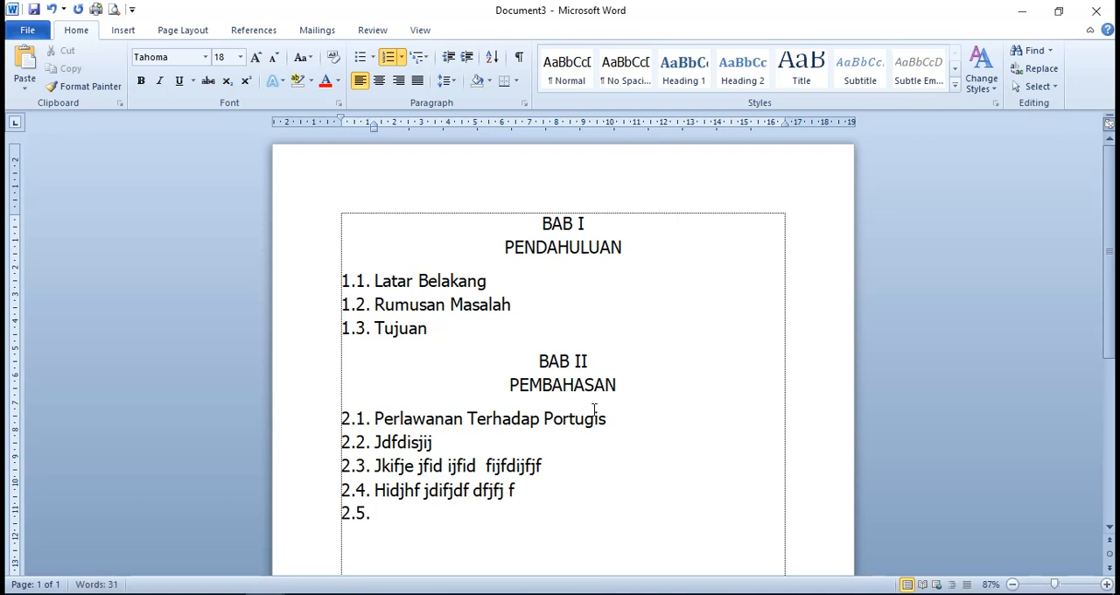
{"action": "scroll", "coordinate": [601, 362], "scroll_direction": "down", "scroll_amount": 2}
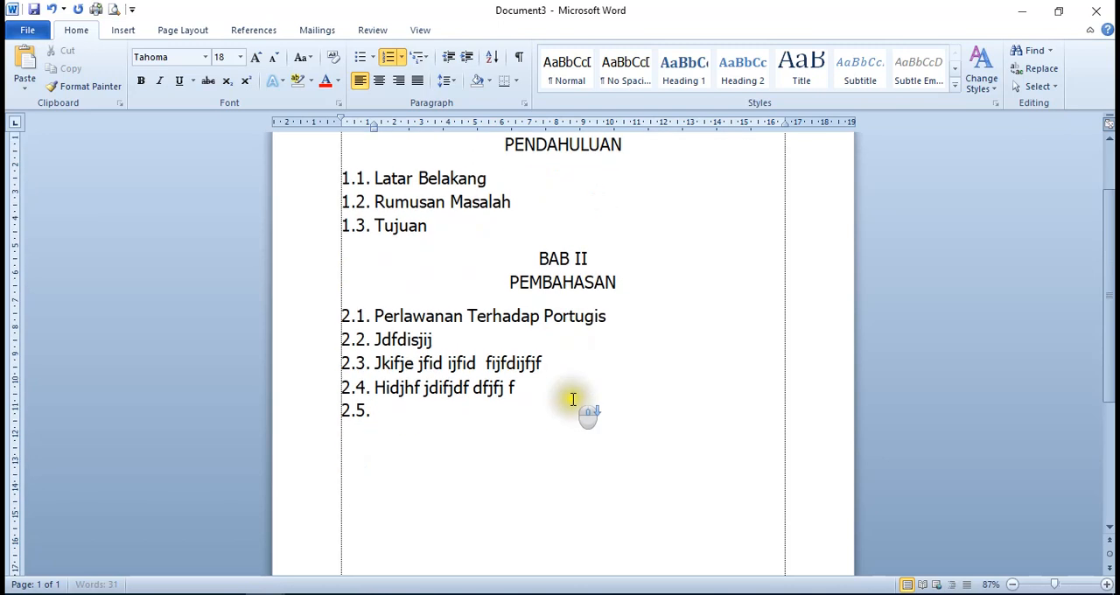
{"action": "left_click", "coordinate": [383, 411]}
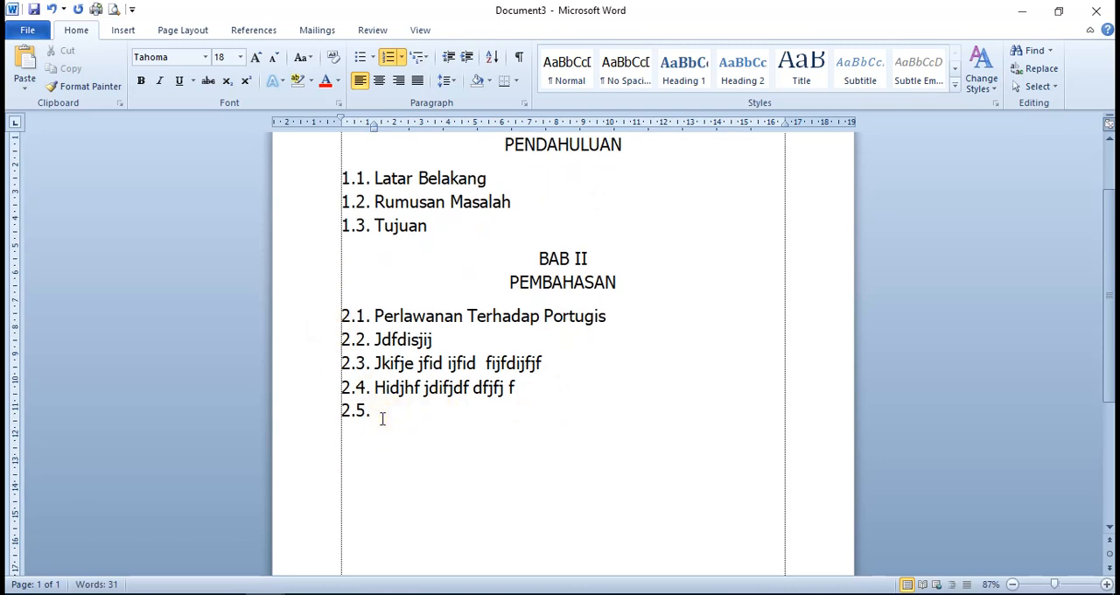
{"action": "scroll", "coordinate": [383, 416], "scroll_direction": "up", "scroll_amount": 1}
{"action": "scroll", "coordinate": [382, 419], "scroll_direction": "down", "scroll_amount": 1}
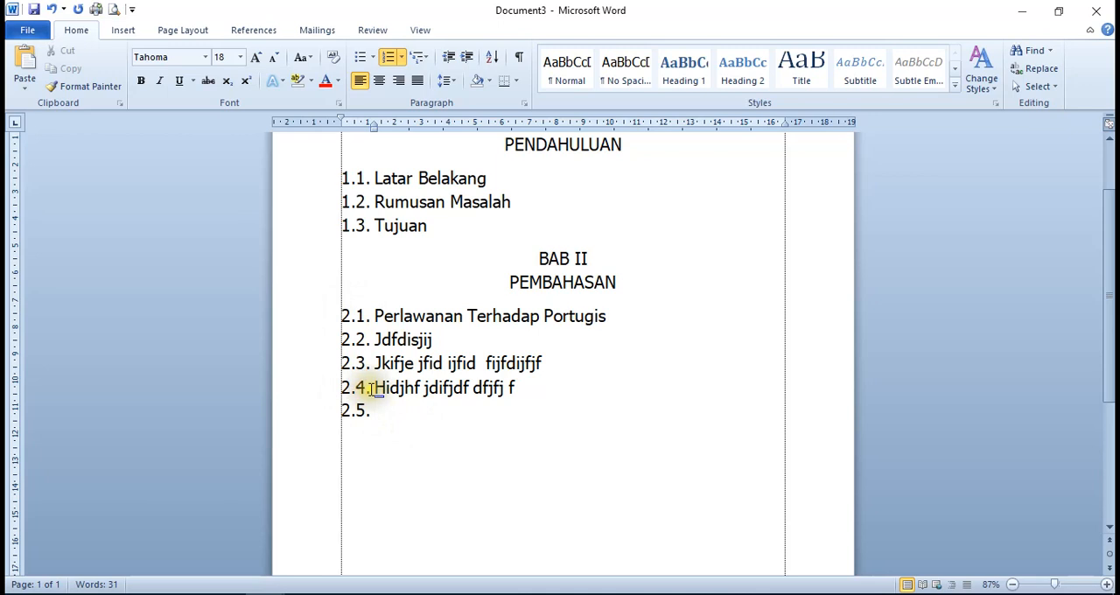
{"action": "left_click", "coordinate": [389, 57]}
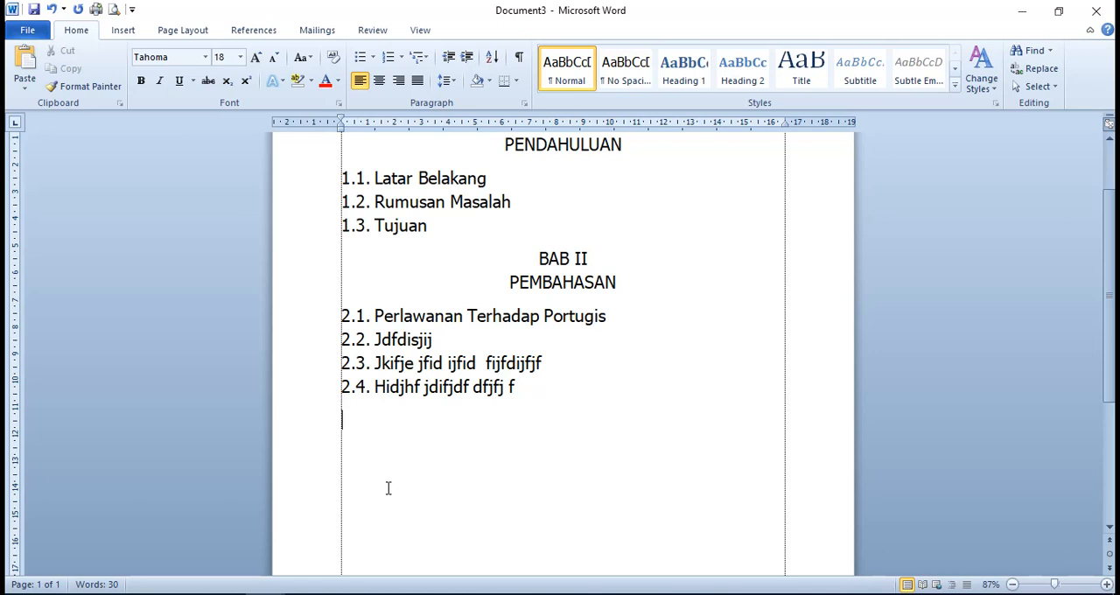
{"action": "type", "text": "BAB III"}
{"action": "key", "text": "Return"}
Insert a new line below Perlawanan Terhadap Portugis and remove its automatic number
{"action": "scroll", "coordinate": [437, 438], "scroll_direction": "down", "scroll_amount": 3}
{"action": "scroll", "coordinate": [443, 445], "scroll_direction": "up", "scroll_amount": 4}
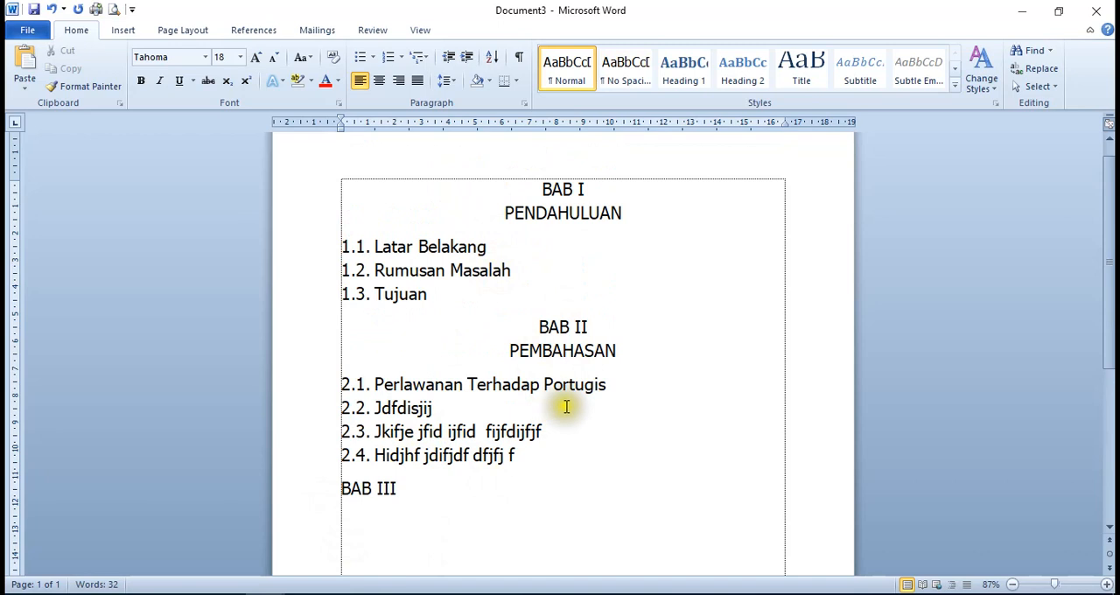
{"action": "left_click", "coordinate": [630, 386]}
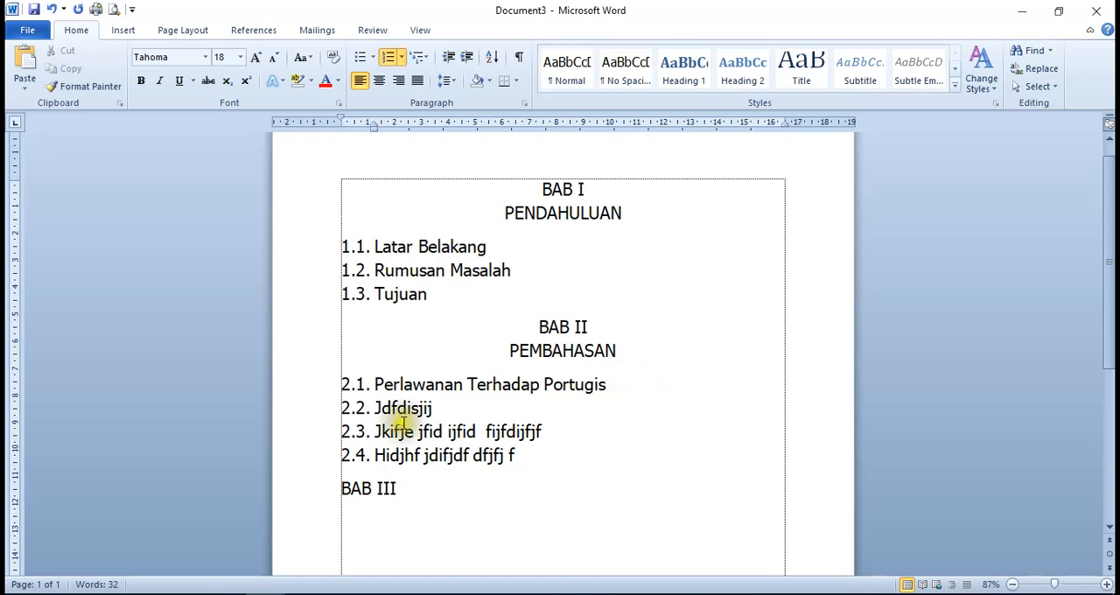
{"action": "scroll", "coordinate": [339, 420], "scroll_direction": "down", "scroll_amount": 1}
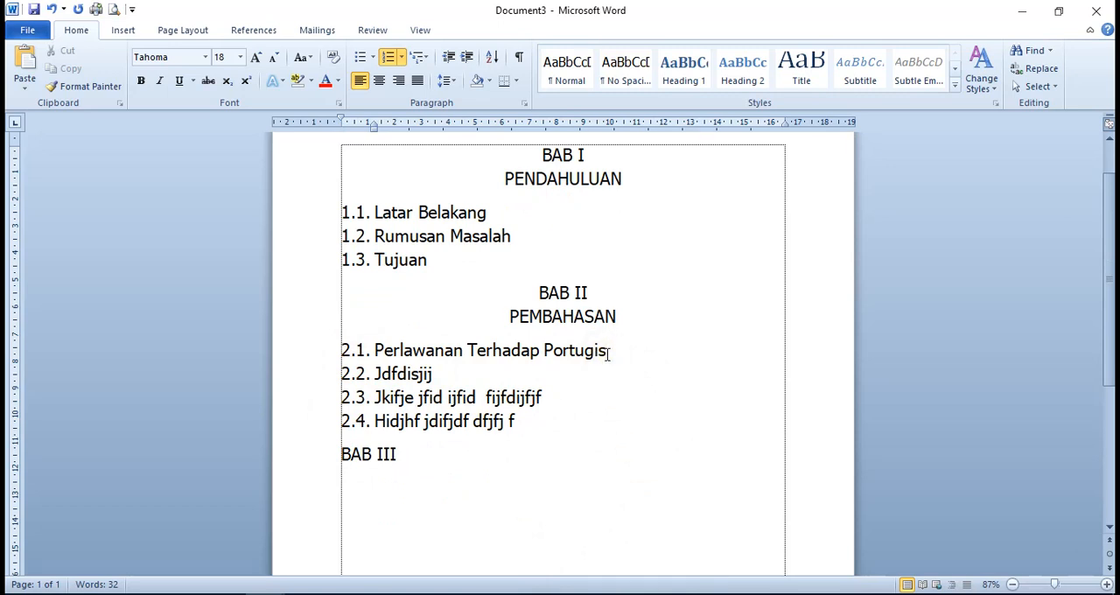
{"action": "key", "text": "Return"}
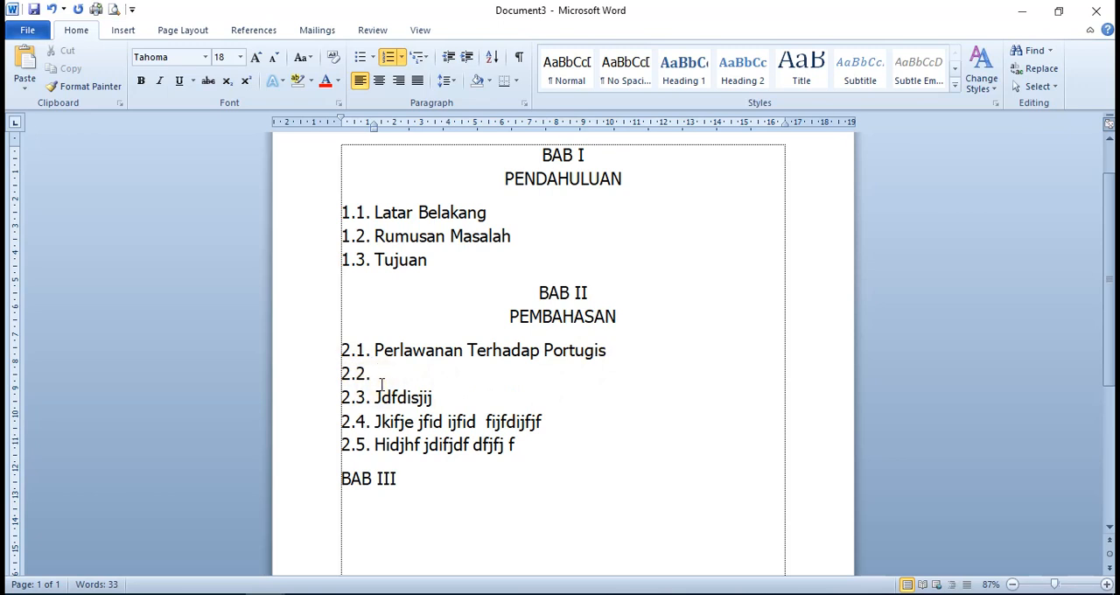
{"action": "key", "text": "BackSpace"}
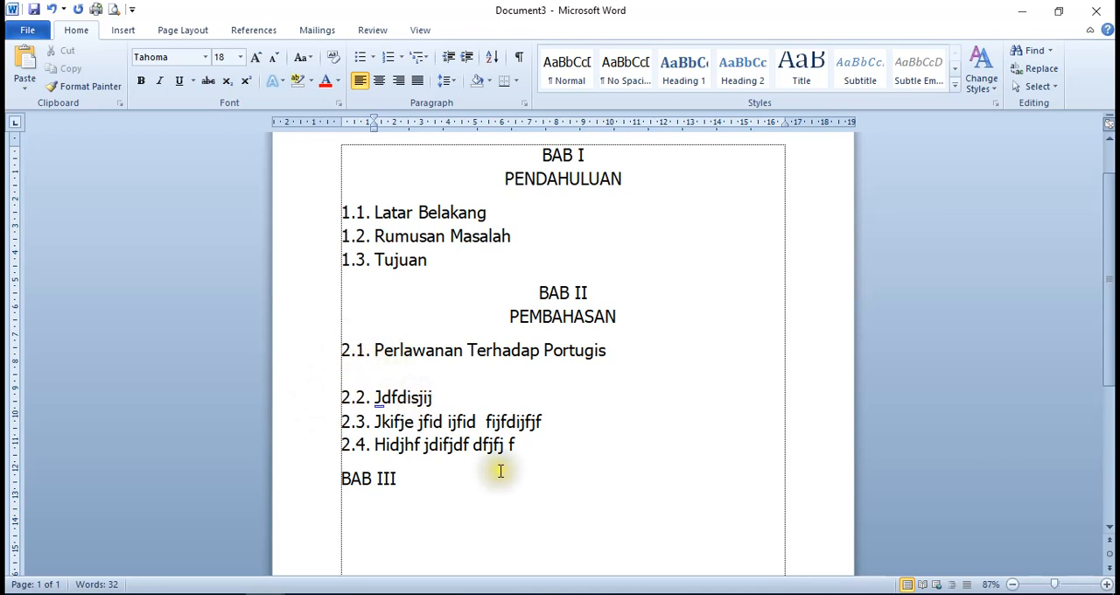
Enter the number 2.1.1. on the blank line under subchapter 2.1 and let it become an automatic list number
{"action": "type", "text": "2.2"}
{"action": "key", "text": "BackSpace"}
{"action": "type", "text": "1.1."}
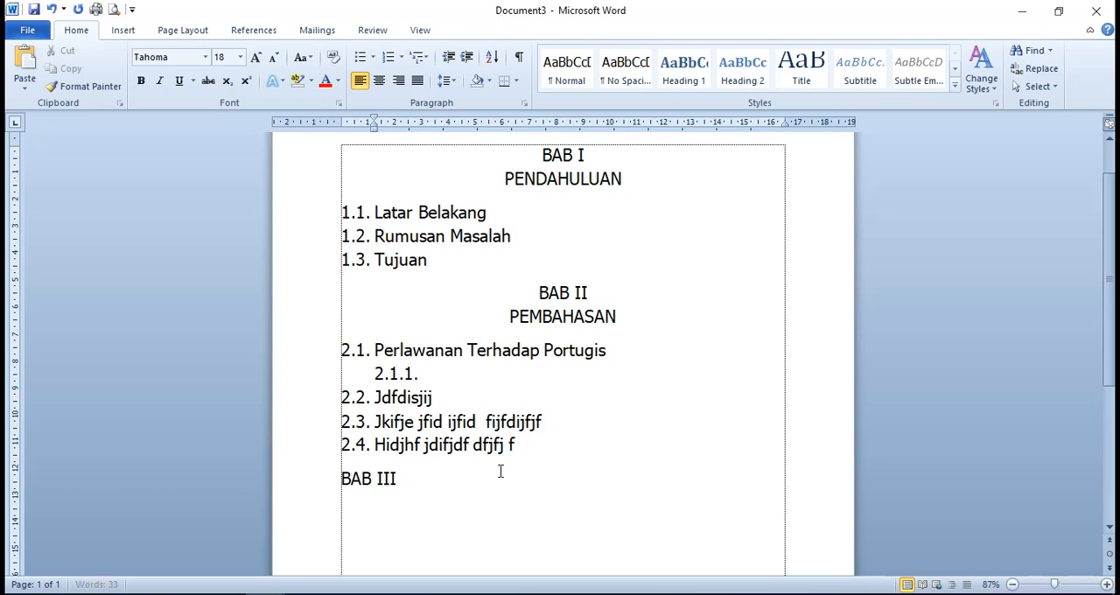
{"action": "key", "text": "space"}
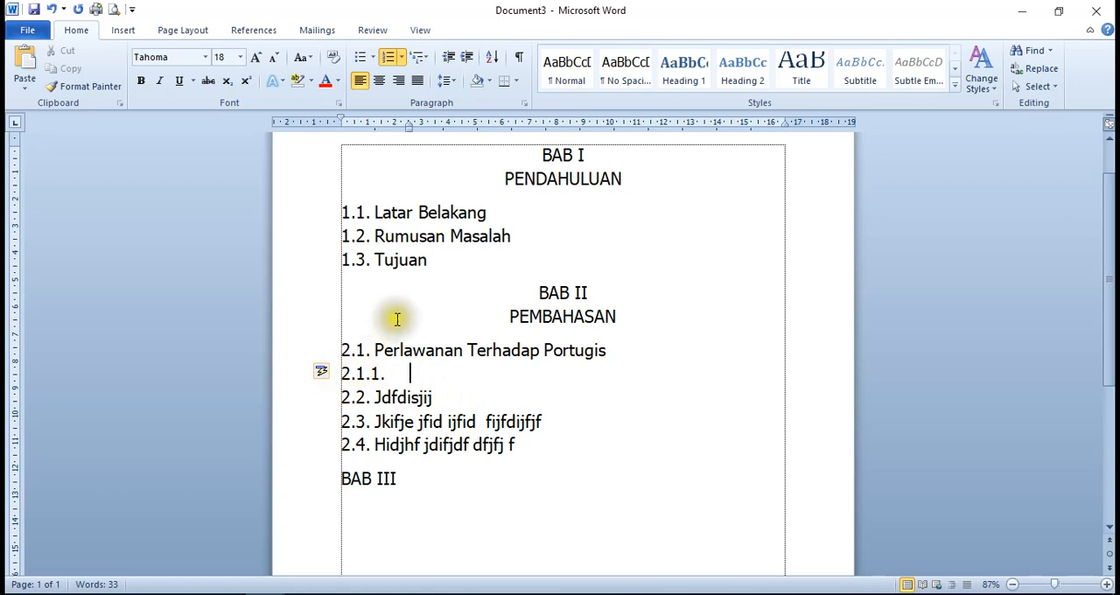
Try a hanging indent of about 7 cm for the 2.1.1 line and select its number
{"action": "left_click_drag", "start_coordinate": [411, 123], "coordinate": [531, 130]}
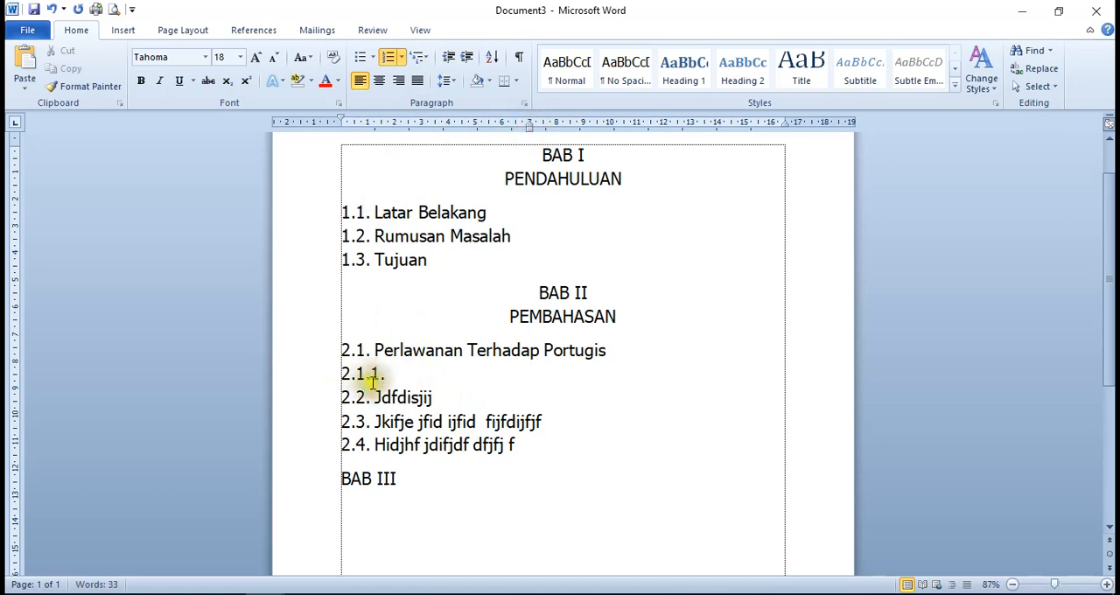
{"action": "left_click", "coordinate": [350, 371]}
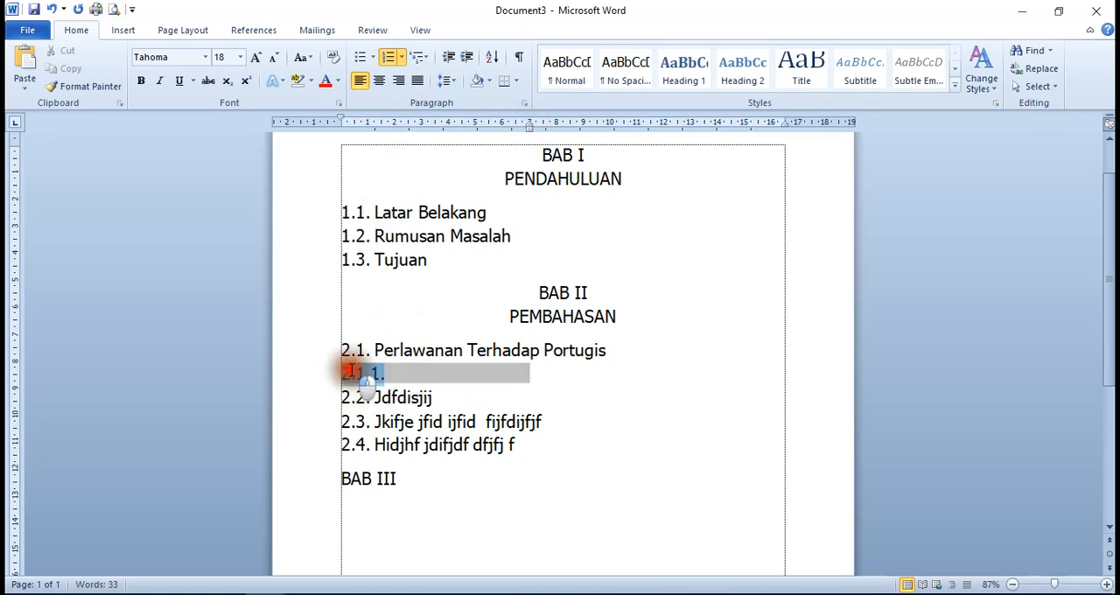
{"action": "left_click", "coordinate": [388, 371]}
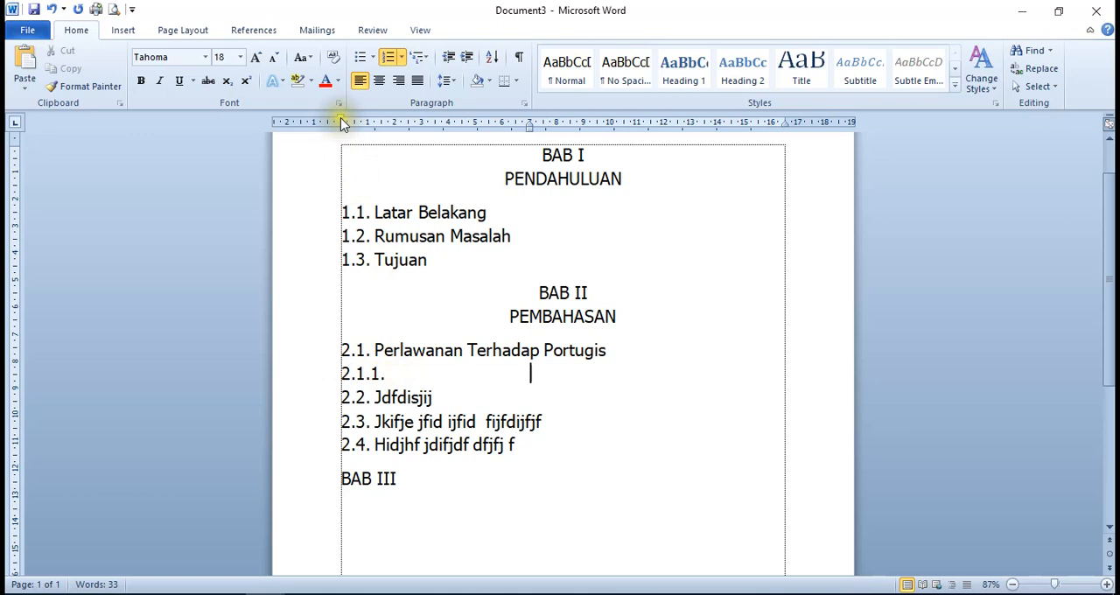
Set the 2.1.1 line's first-line indent to about 1.2 cm and its hanging indent to about 3.2 cm
{"action": "left_click_drag", "start_coordinate": [341, 123], "coordinate": [371, 128]}
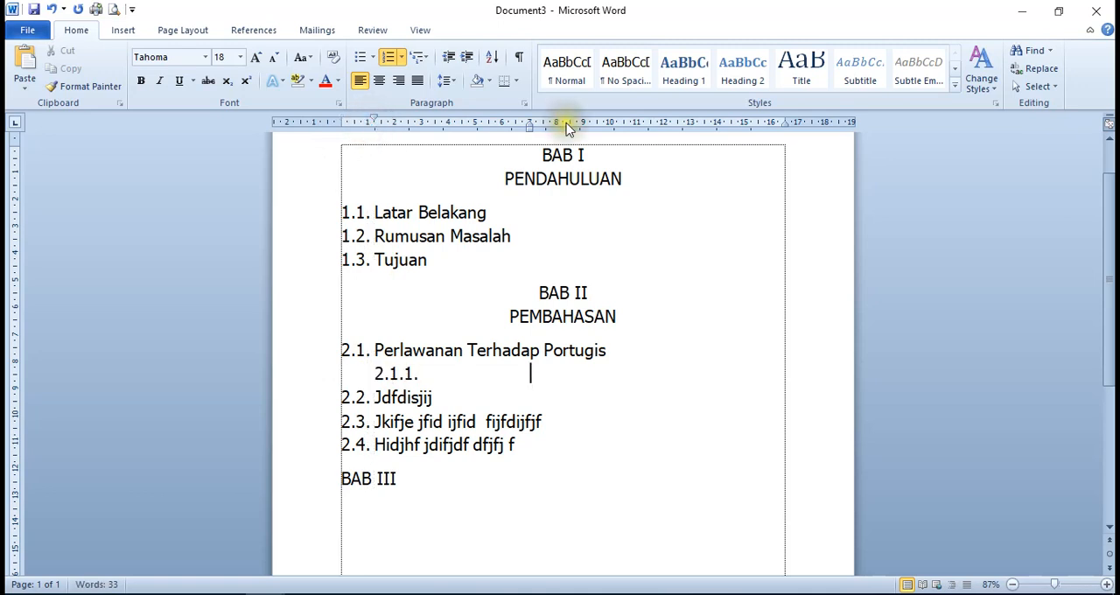
{"action": "left_click", "coordinate": [527, 124]}
{"action": "left_click_drag", "start_coordinate": [527, 125], "coordinate": [430, 137]}
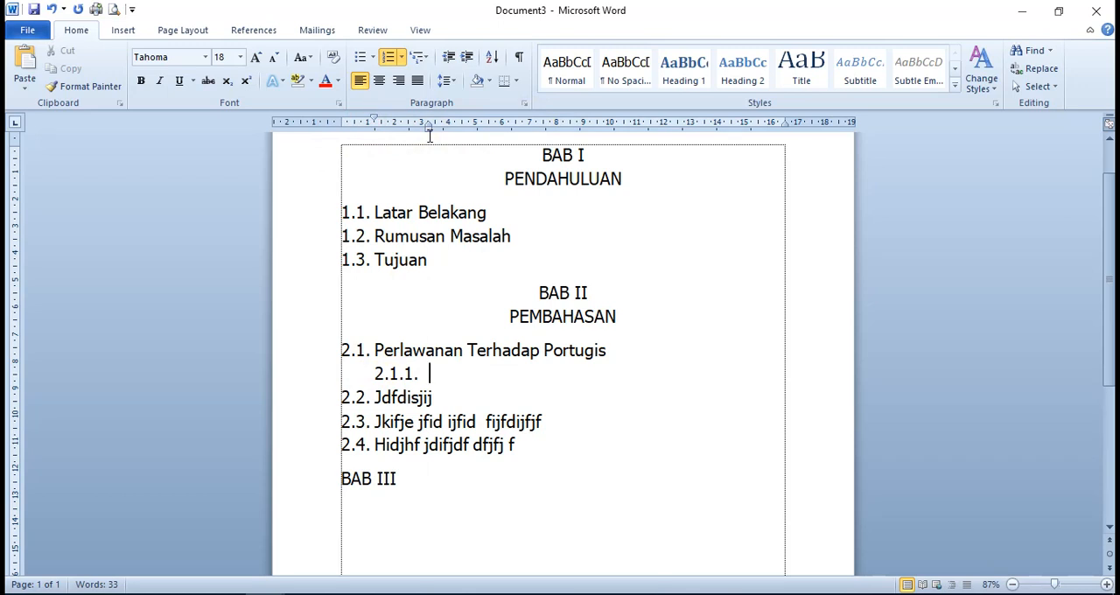
Enter Perlawanan Rakyat Makasar, Jdkfj dkjfdj ff, Kfdkkiifo fodfodfooif and Jfdjdojfijff as items 2.1.1 to 2.1.4
{"action": "type", "text": "NAN"}
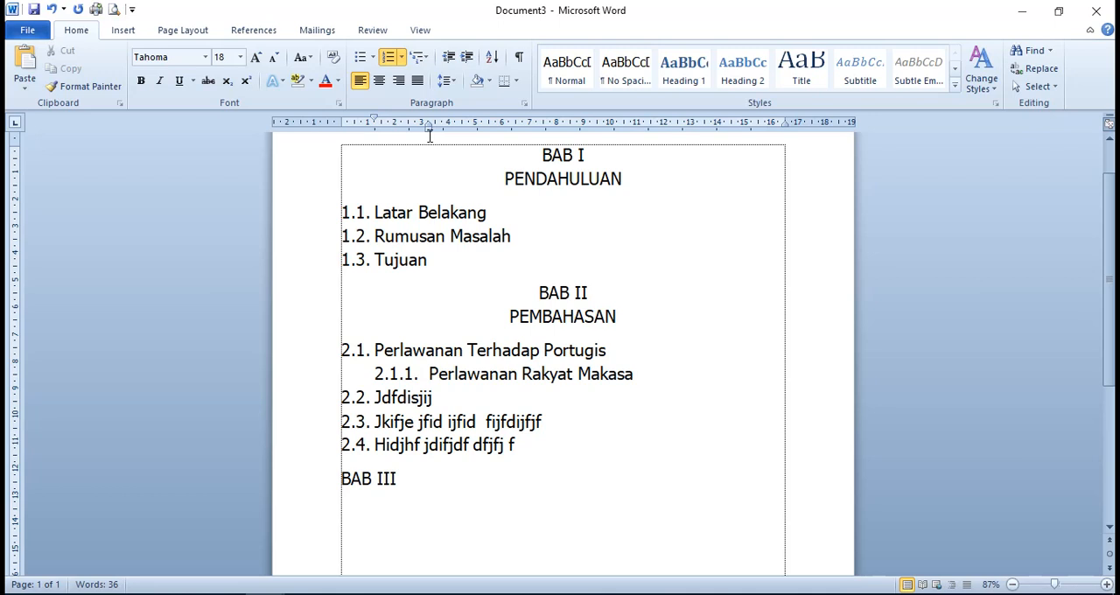
{"action": "key", "text": "Return"}
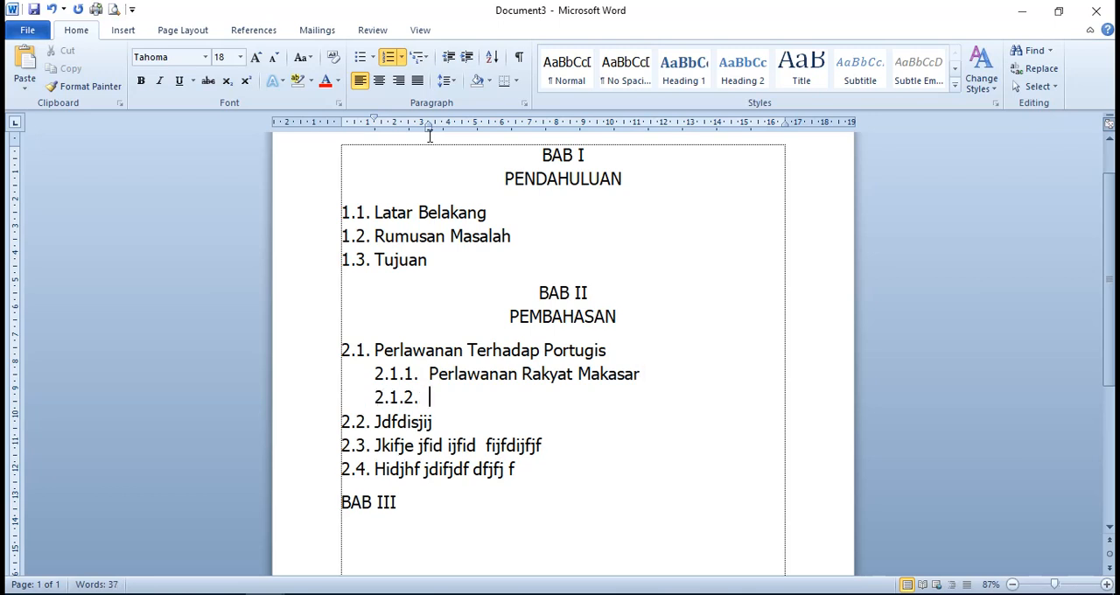
{"action": "type", "text": "jdkfj dkjf"}
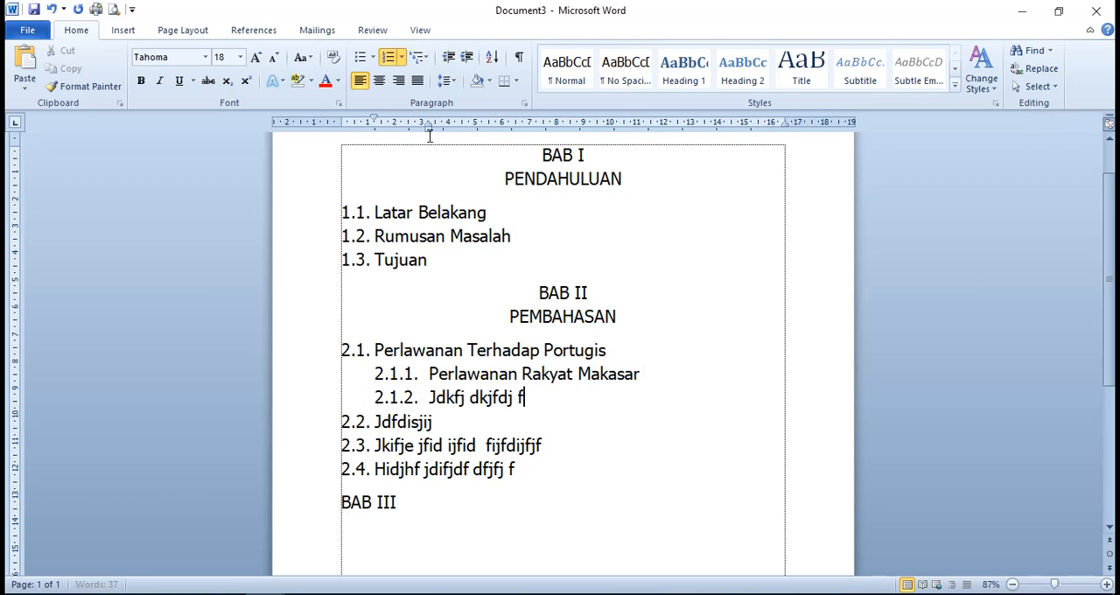
{"action": "key", "text": "Return"}
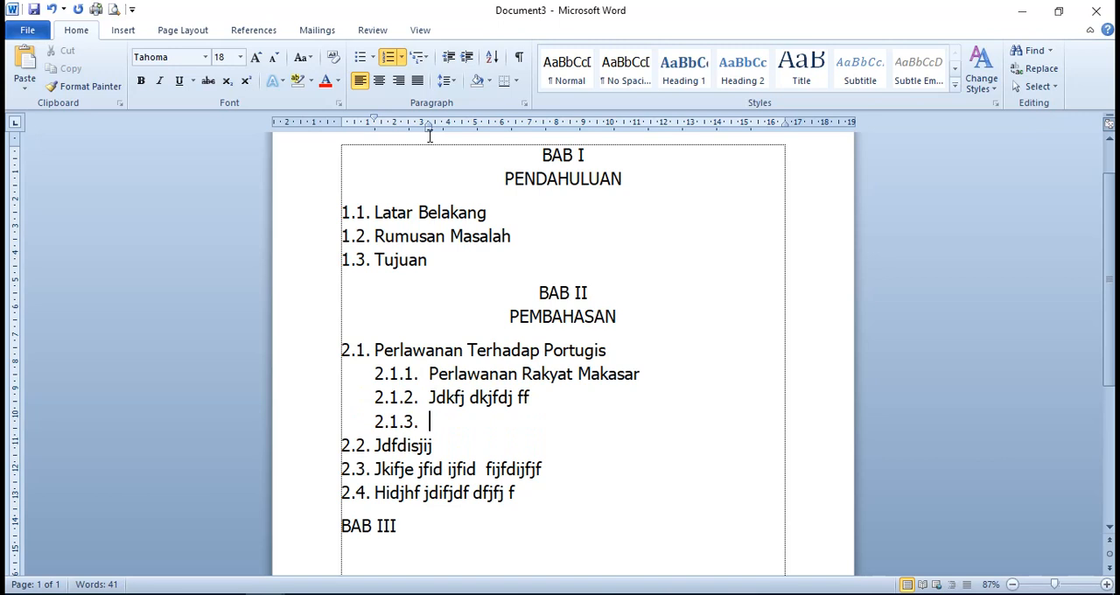
{"action": "type", "text": "kfdkkiifo"}
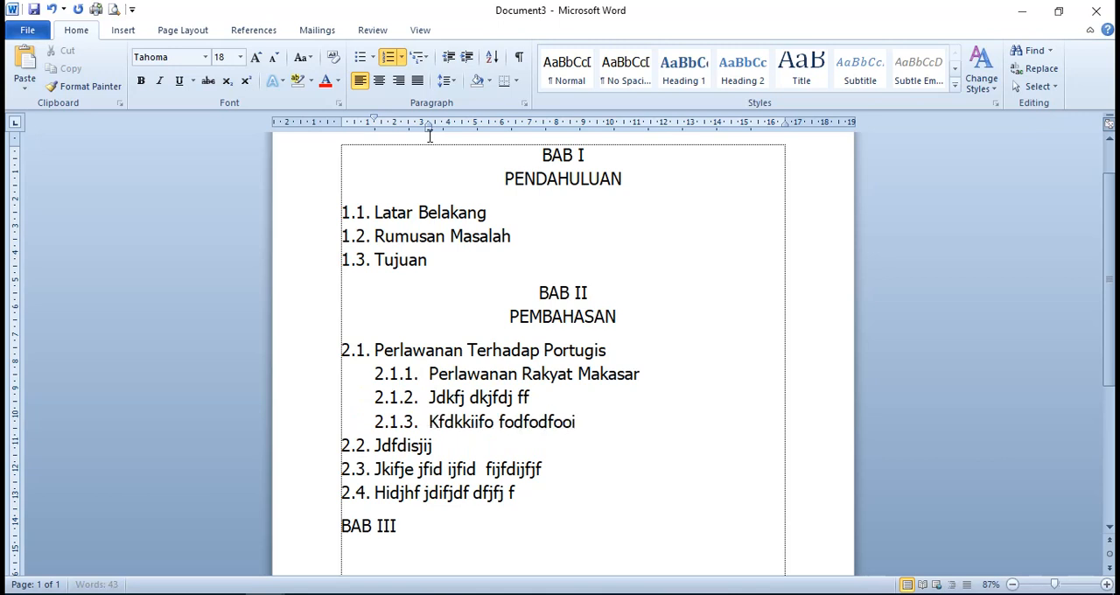
{"action": "key", "text": "Return"}
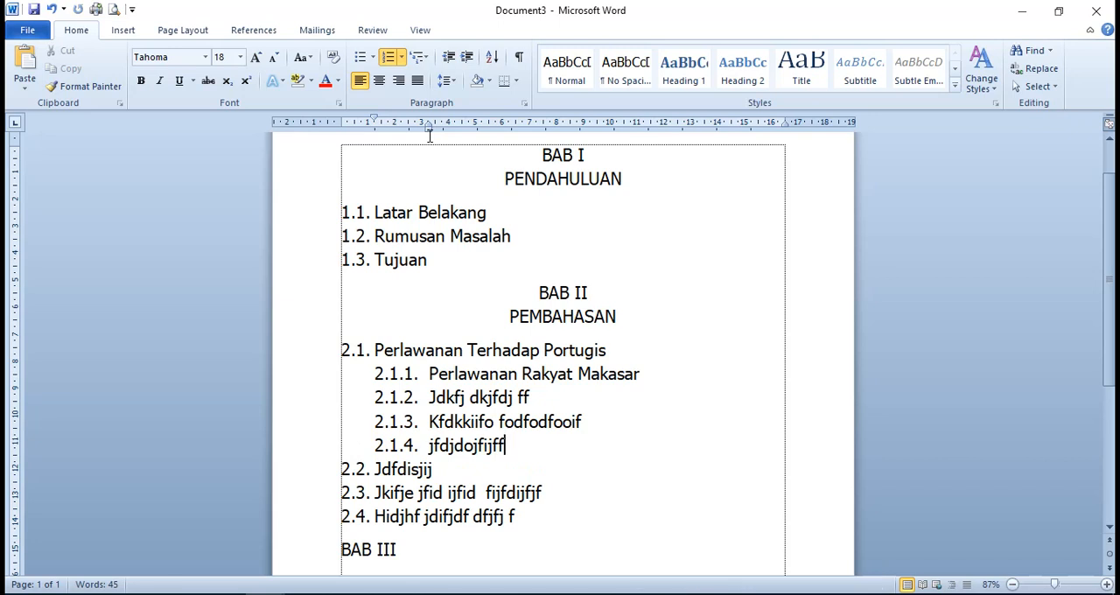
{"action": "key", "text": "Return"}
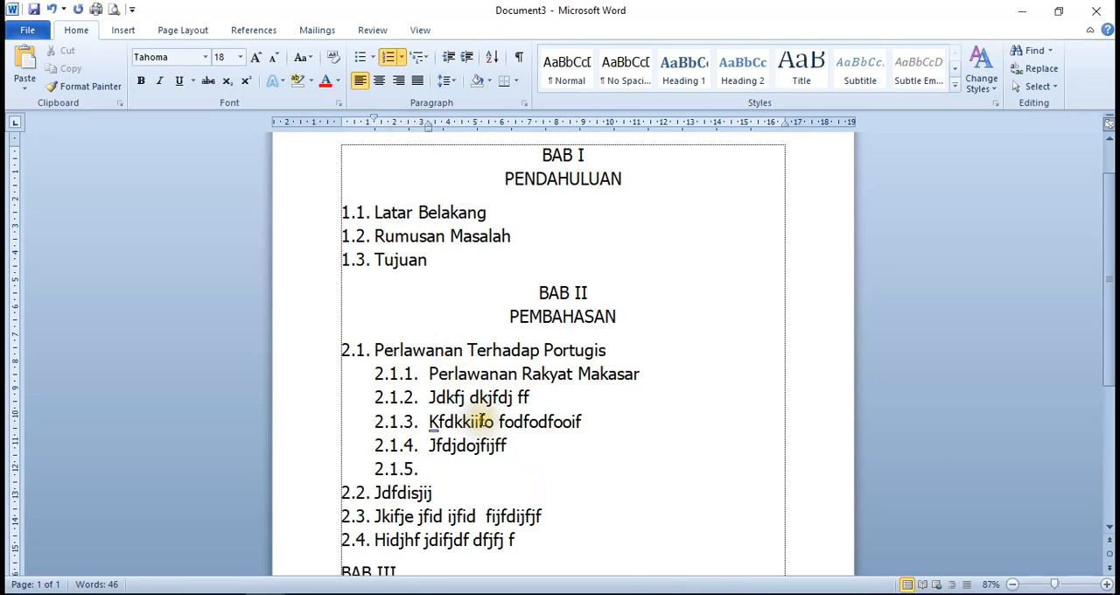
Remove the automatic number from the blank 2.1.5 line and delete the empty line above subchapter 2.2
{"action": "scroll", "coordinate": [482, 427], "scroll_direction": "down", "scroll_amount": 2}
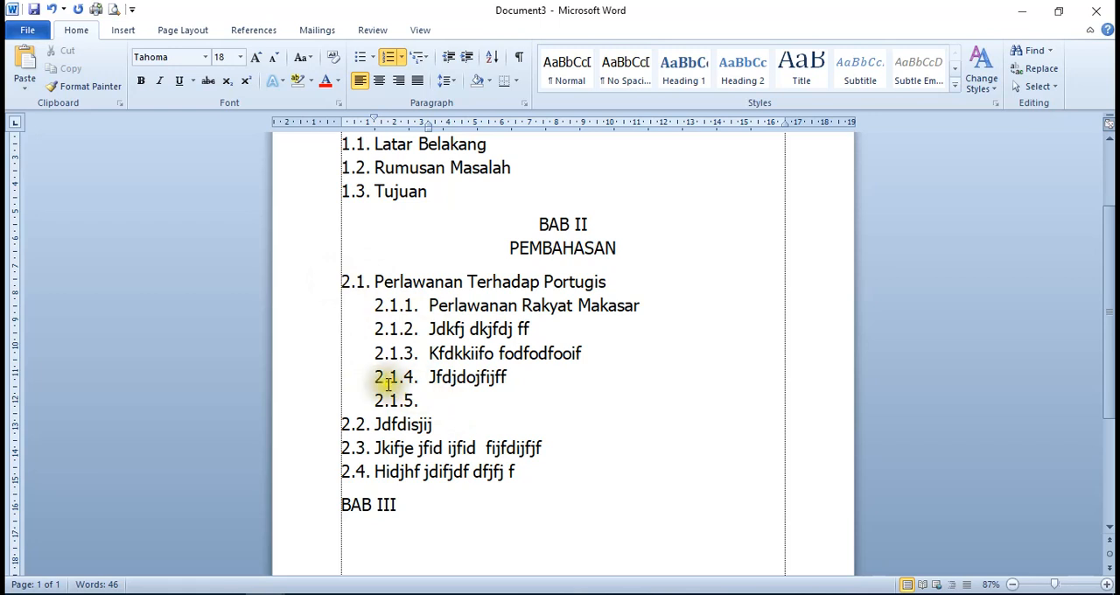
{"action": "double_click", "coordinate": [430, 385]}
{"action": "left_click", "coordinate": [450, 406]}
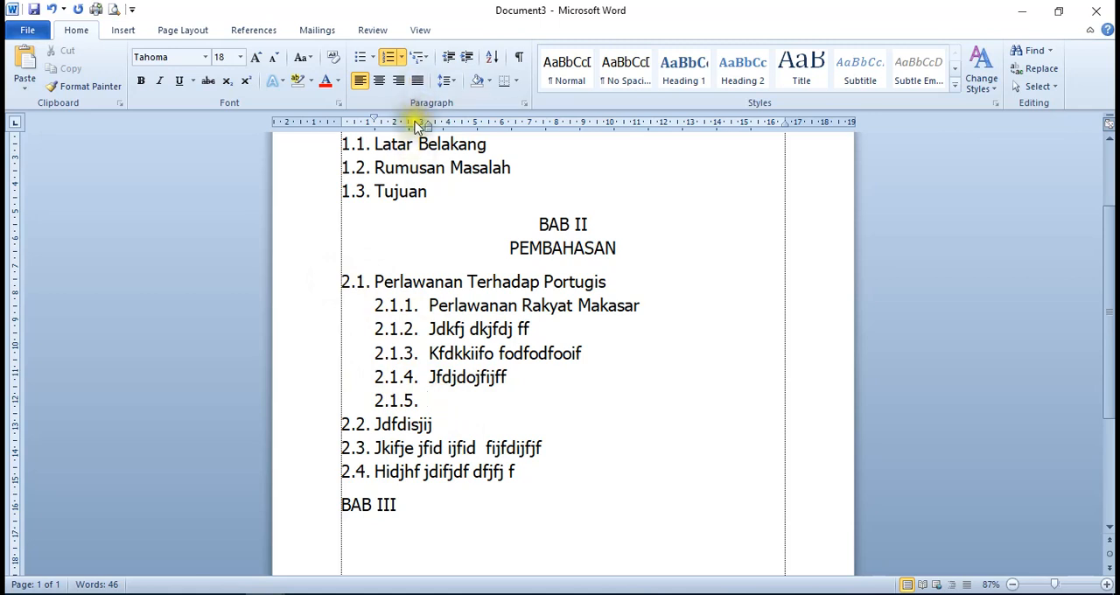
{"action": "left_click", "coordinate": [389, 58]}
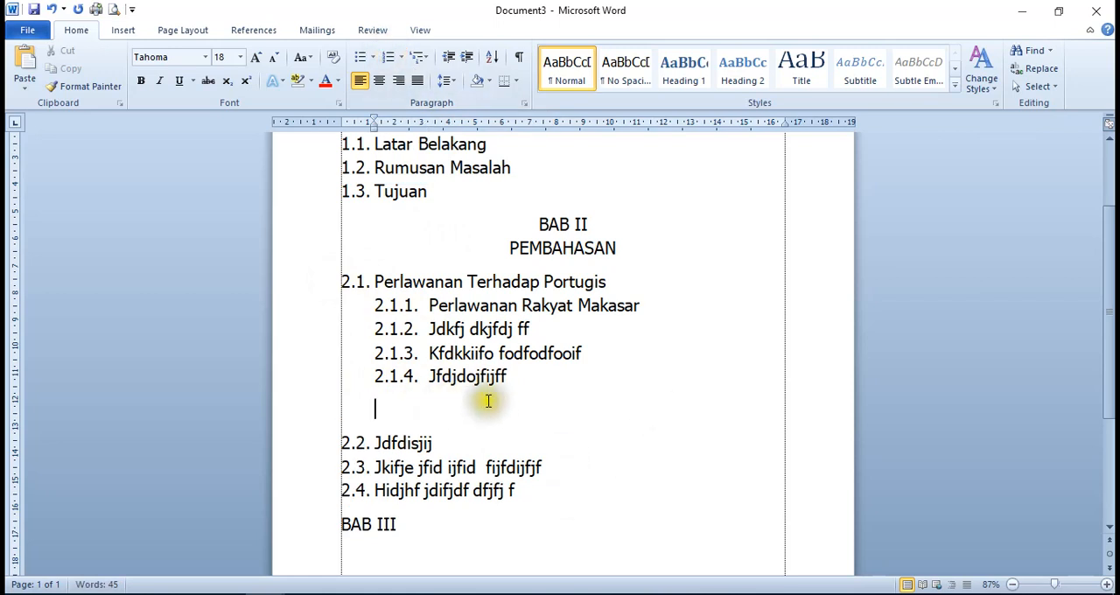
{"action": "left_click", "coordinate": [529, 420]}
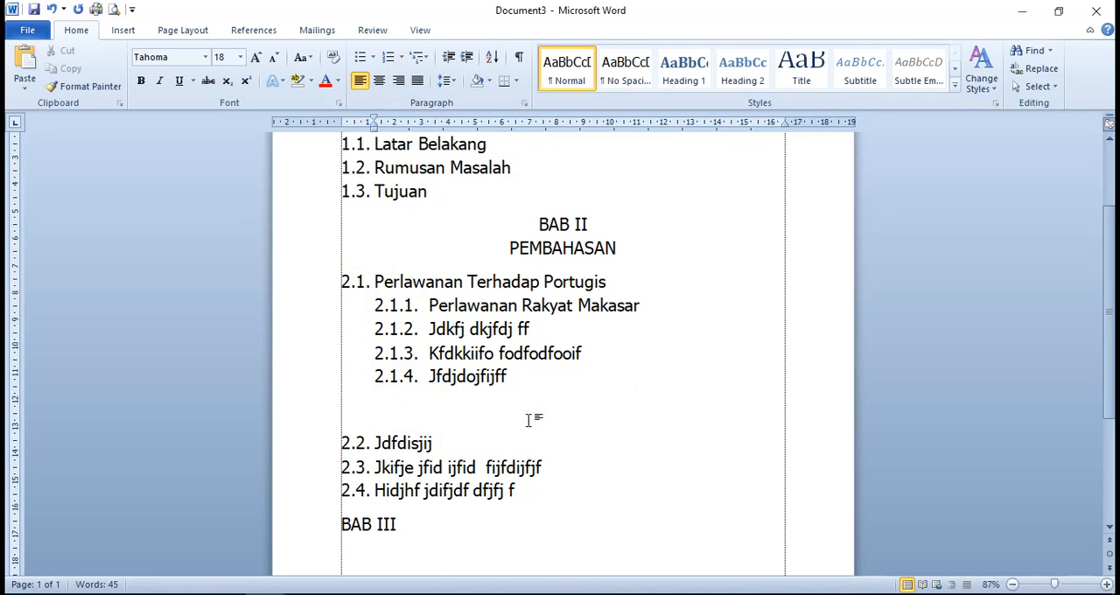
{"action": "key", "text": "Delete"}
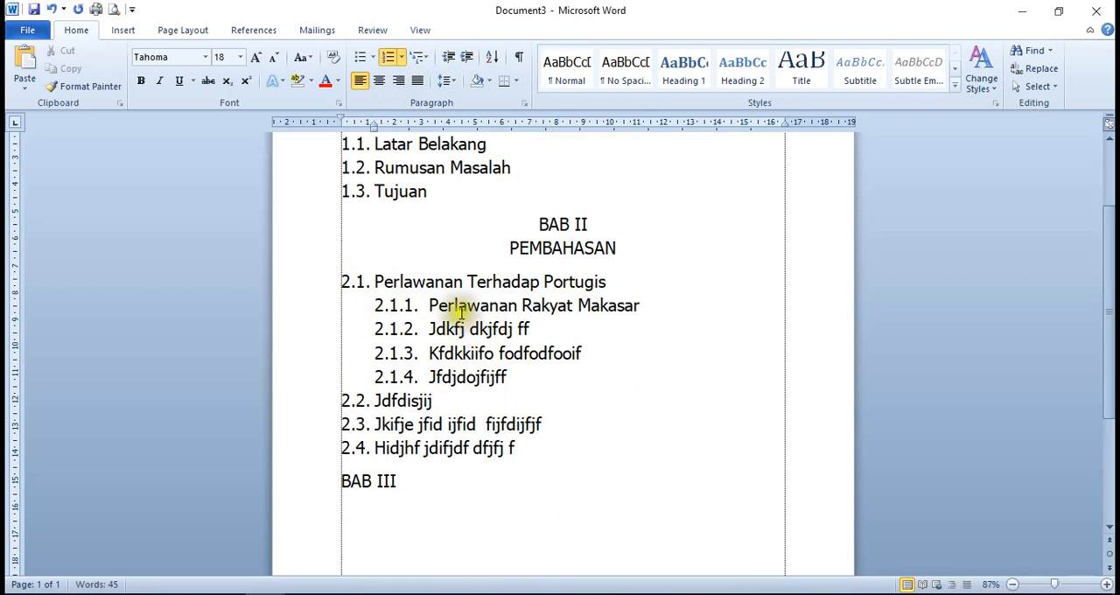
Try moving the left indent of items 2.1.1 to 2.1.4 to about 1.75 cm
{"action": "scroll", "coordinate": [450, 315], "scroll_direction": "down", "scroll_amount": 1}
{"action": "scroll", "coordinate": [451, 324], "scroll_direction": "up", "scroll_amount": 2}
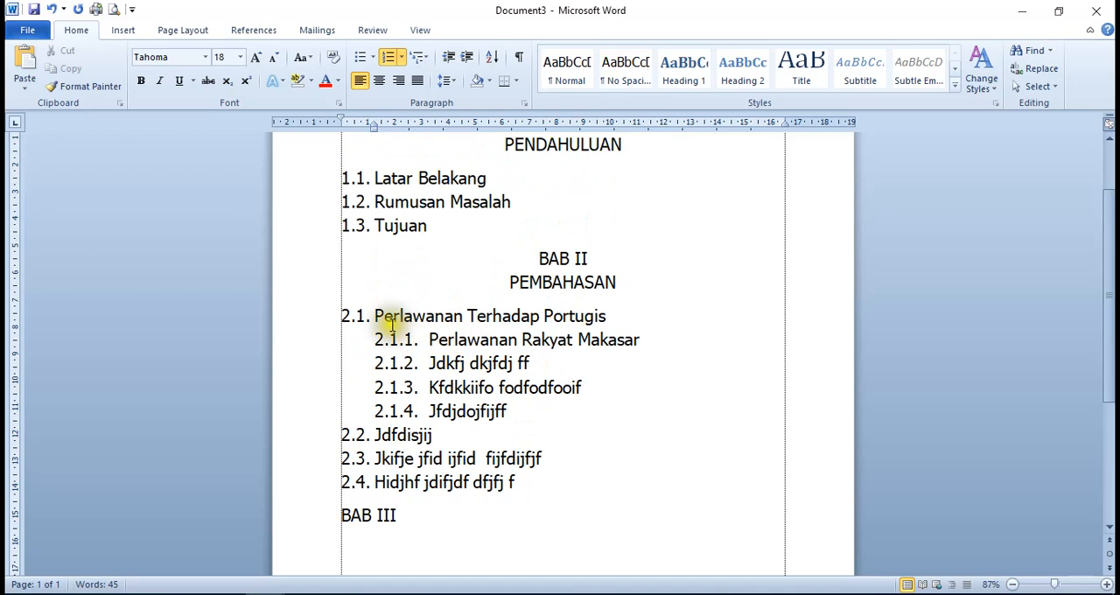
{"action": "left_click", "coordinate": [429, 340]}
{"action": "left_click_drag", "start_coordinate": [429, 340], "coordinate": [521, 411]}
{"action": "left_click", "coordinate": [400, 337]}
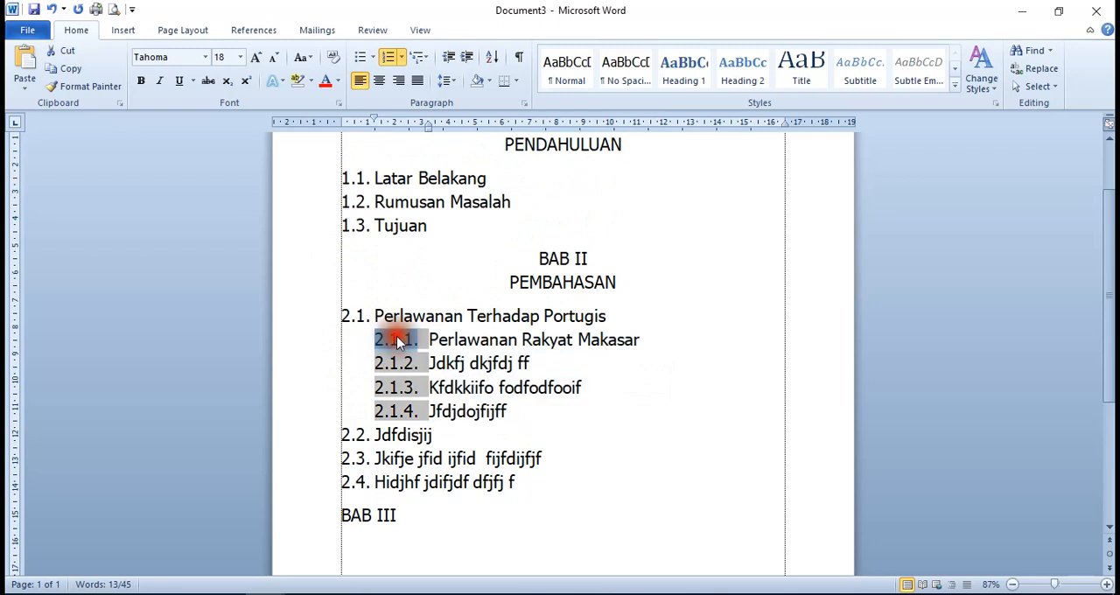
{"action": "left_click", "coordinate": [433, 339]}
{"action": "left_click_drag", "start_coordinate": [433, 340], "coordinate": [506, 423]}
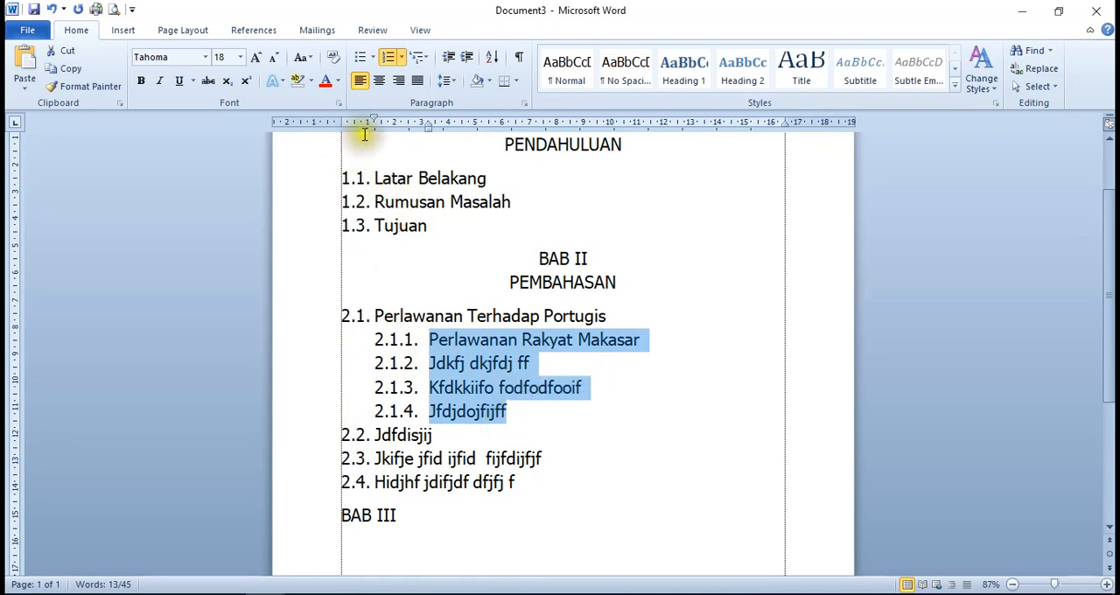
{"action": "left_click_drag", "start_coordinate": [434, 122], "coordinate": [429, 128]}
{"action": "left_click", "coordinate": [429, 127]}
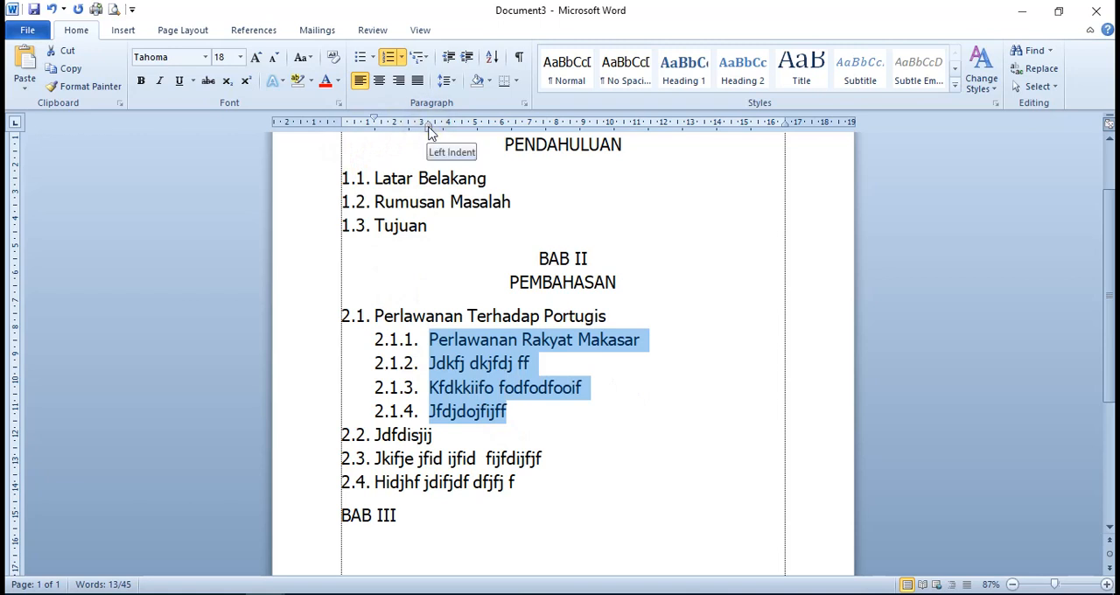
{"action": "left_click", "coordinate": [429, 129]}
{"action": "left_click", "coordinate": [429, 128]}
{"action": "left_click", "coordinate": [429, 132]}
{"action": "left_click", "coordinate": [429, 136]}
{"action": "left_click_drag", "start_coordinate": [429, 135], "coordinate": [429, 136]}
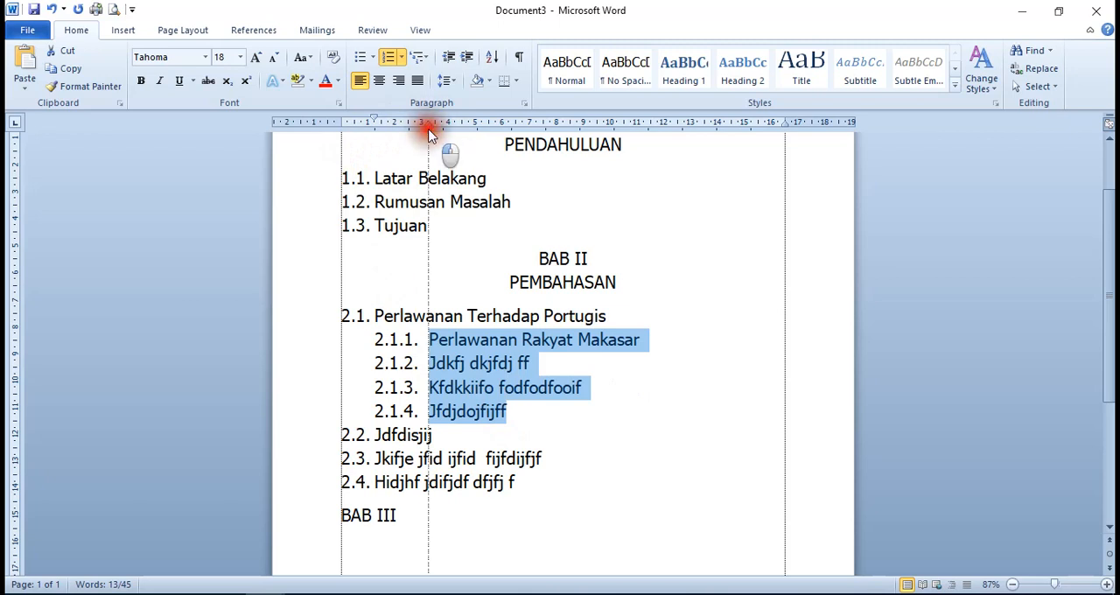
{"action": "left_click_drag", "start_coordinate": [428, 136], "coordinate": [428, 136]}
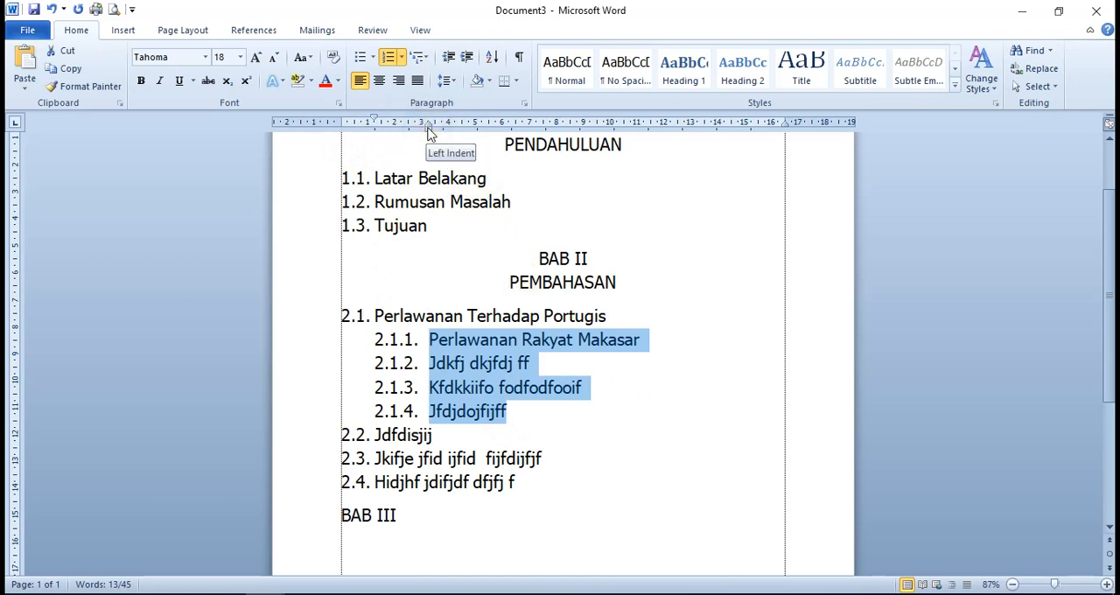
{"action": "left_click_drag", "start_coordinate": [429, 131], "coordinate": [385, 129]}
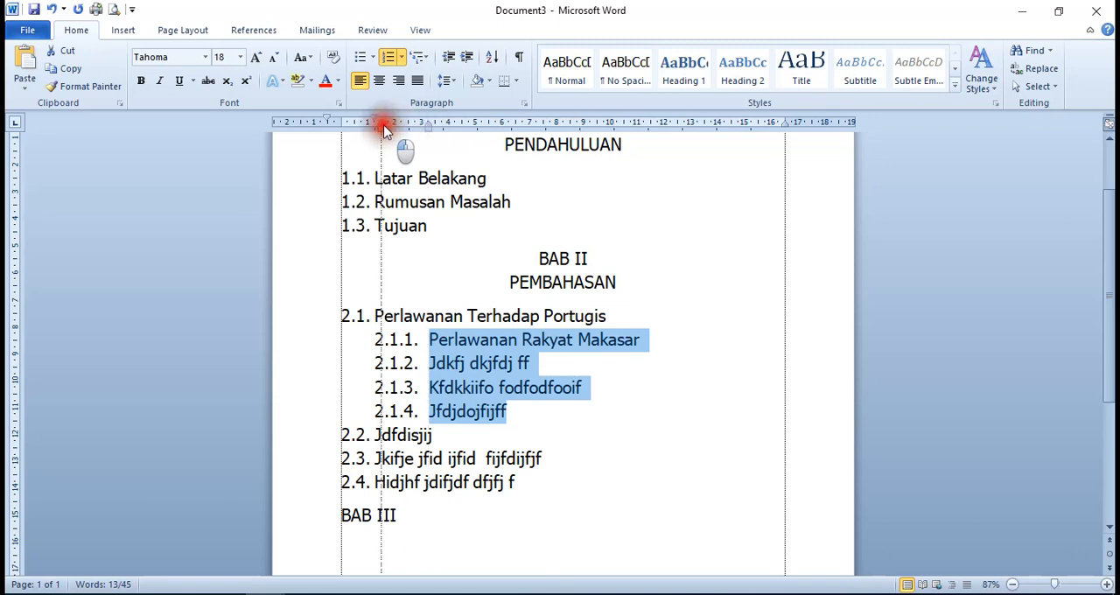
{"action": "left_click_drag", "start_coordinate": [385, 129], "coordinate": [386, 129]}
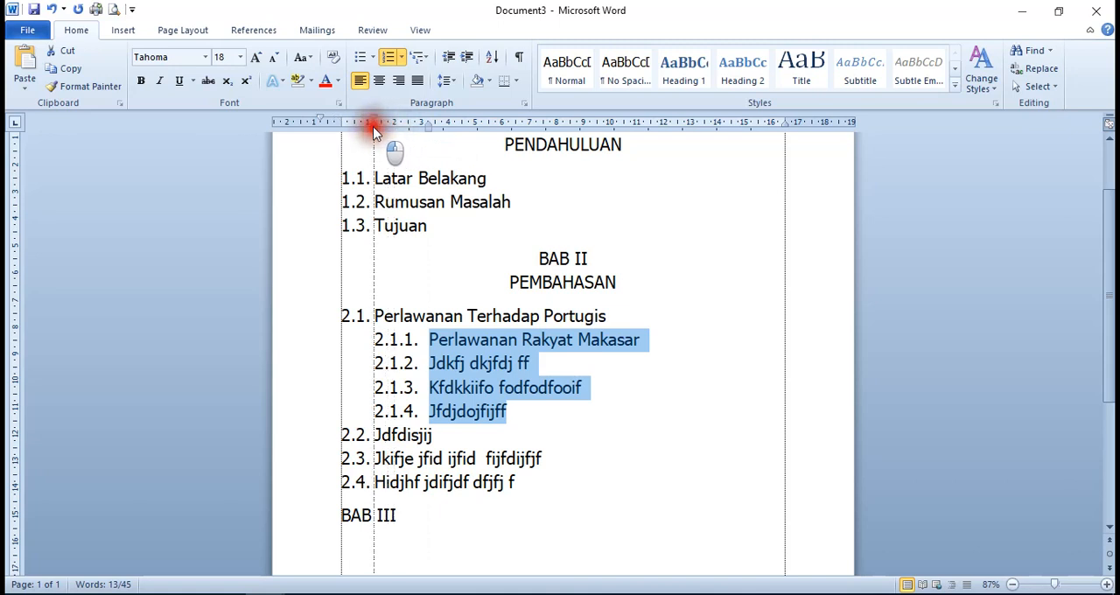
{"action": "left_click_drag", "start_coordinate": [373, 129], "coordinate": [388, 137]}
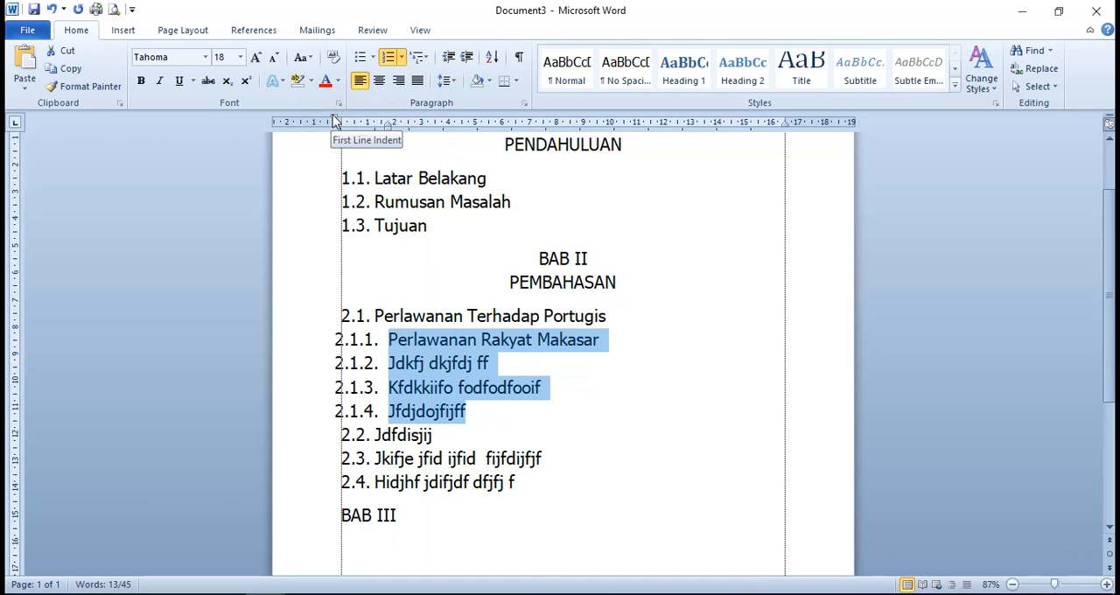
Try aligning the numbers 2.1.1 to 2.1.4 with the page's left margin, and undo the indent changes on these items
{"action": "left_click_drag", "start_coordinate": [335, 123], "coordinate": [342, 126]}
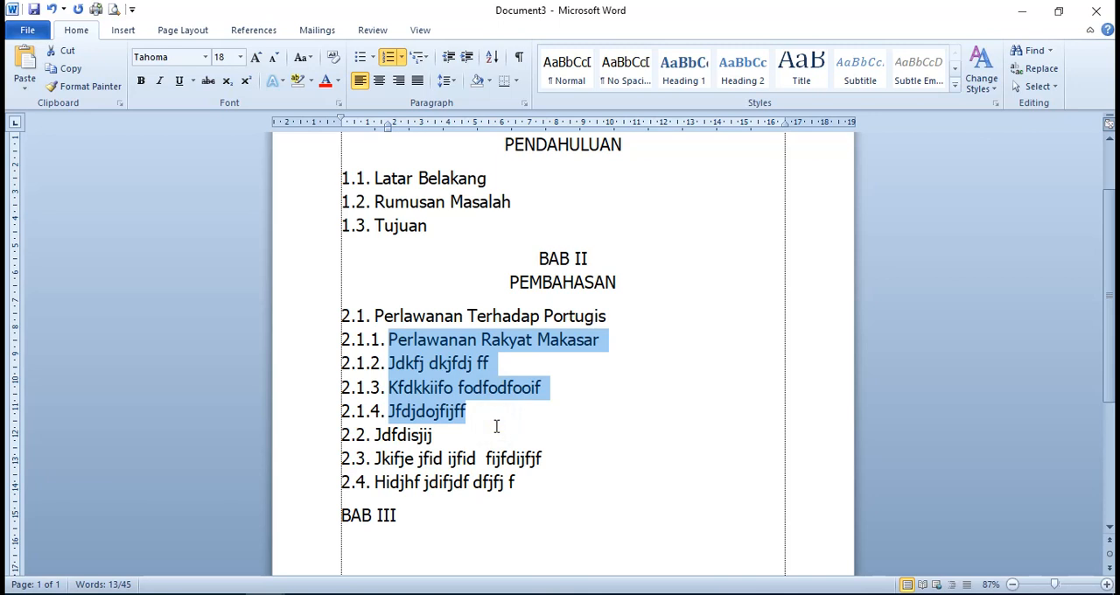
{"action": "left_click", "coordinate": [449, 414]}
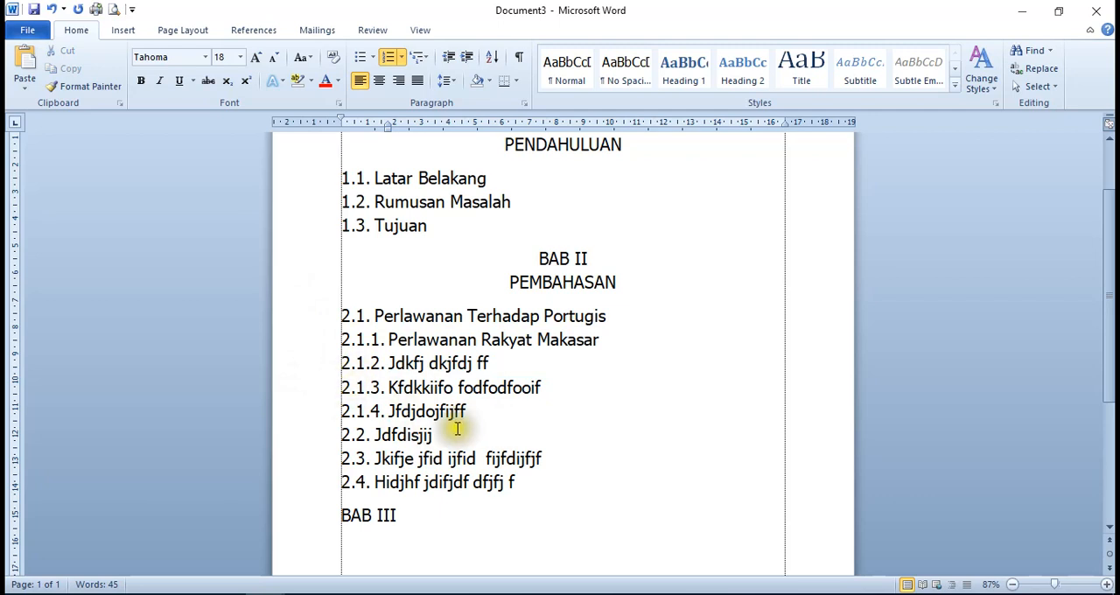
{"action": "left_click", "coordinate": [52, 9]}
{"action": "left_click", "coordinate": [449, 372]}
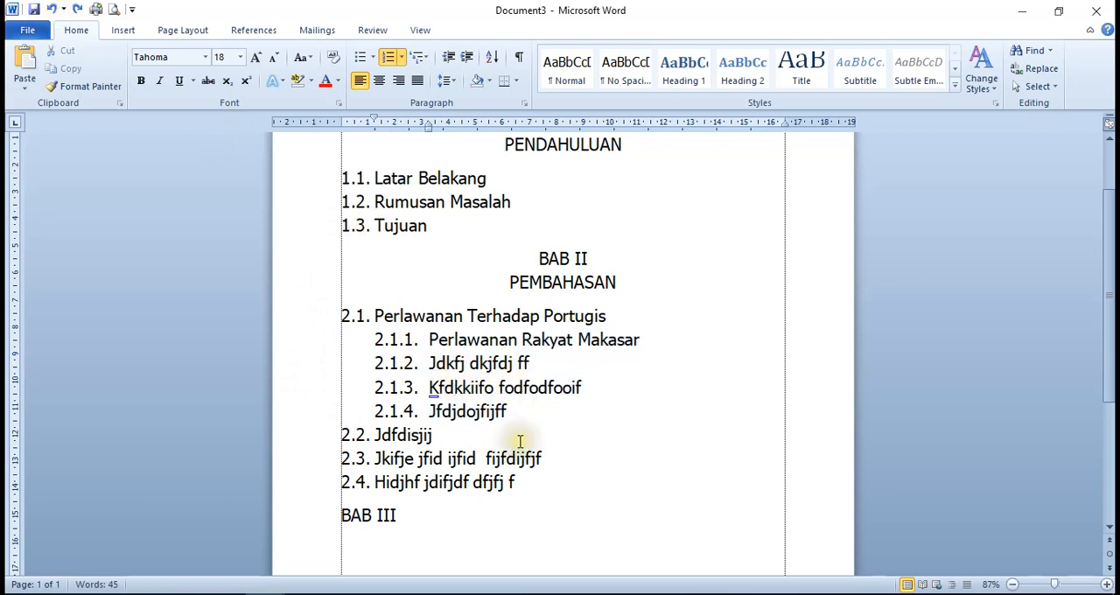
Add the automatic number 2.2.1. at the margin on a new line below subchapter 2.2, with a hanging indent of about 2 cm
{"action": "scroll", "coordinate": [519, 438], "scroll_direction": "down", "scroll_amount": 1}
{"action": "scroll", "coordinate": [519, 438], "scroll_direction": "down", "scroll_amount": 2}
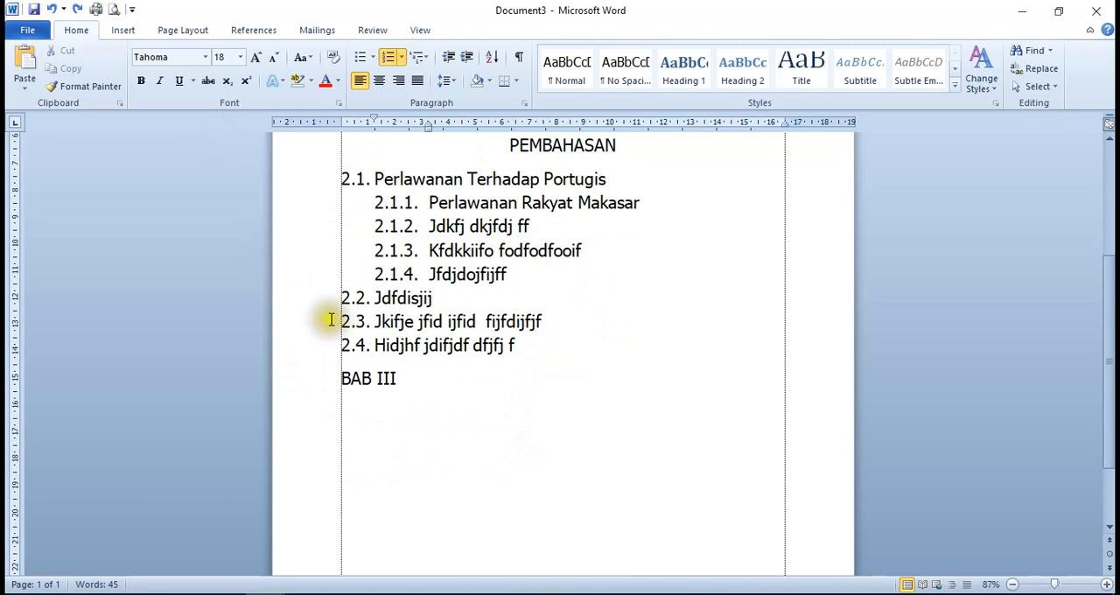
{"action": "left_click", "coordinate": [441, 298]}
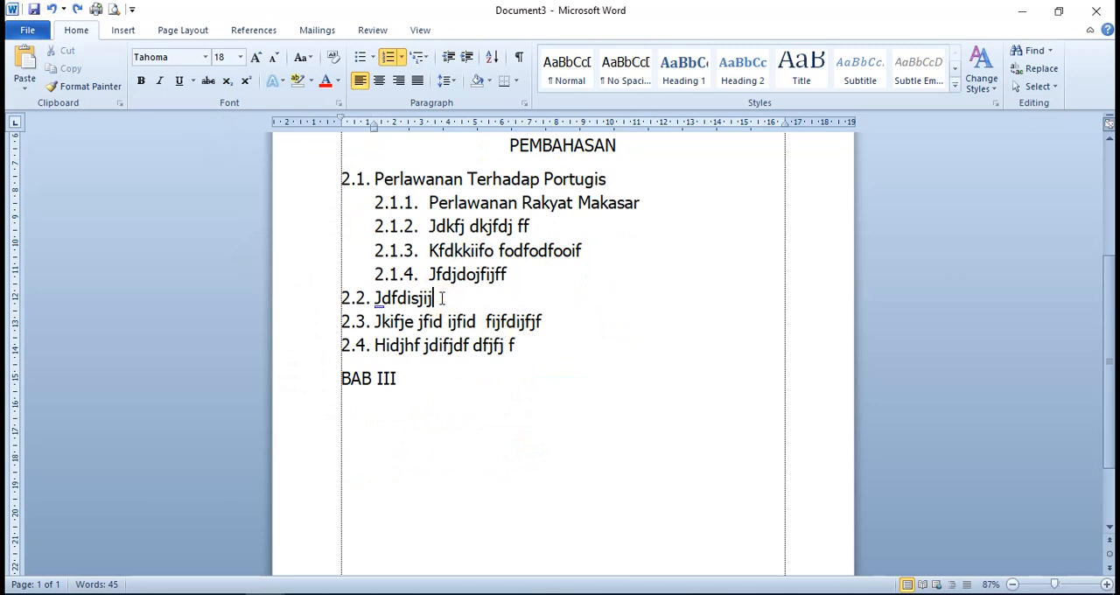
{"action": "key", "text": "Return"}
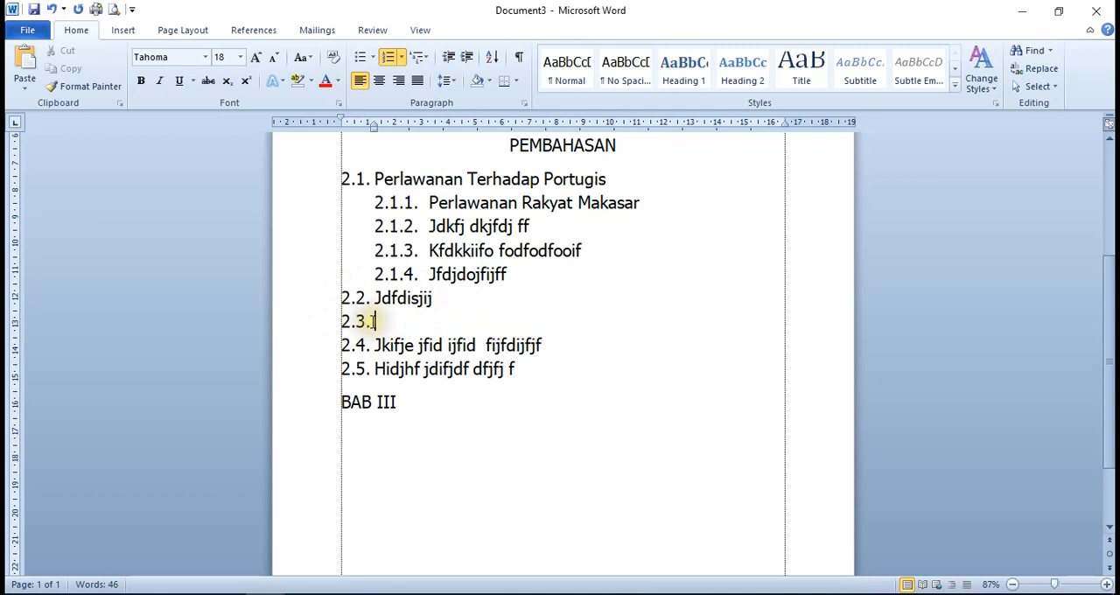
{"action": "key", "text": "BackSpace"}
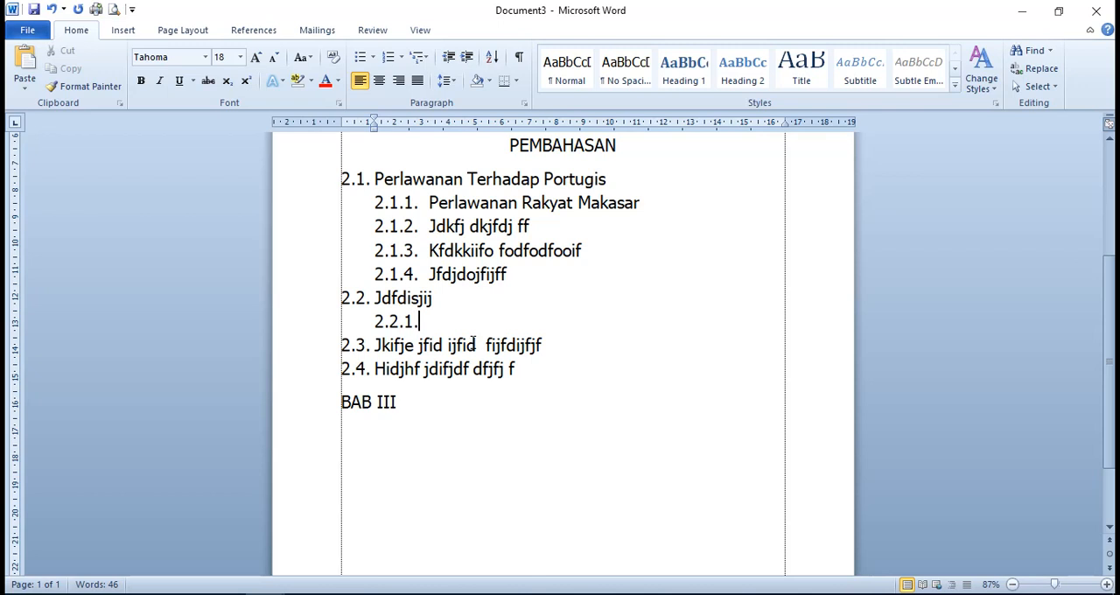
{"action": "key", "text": "BackSpace"}
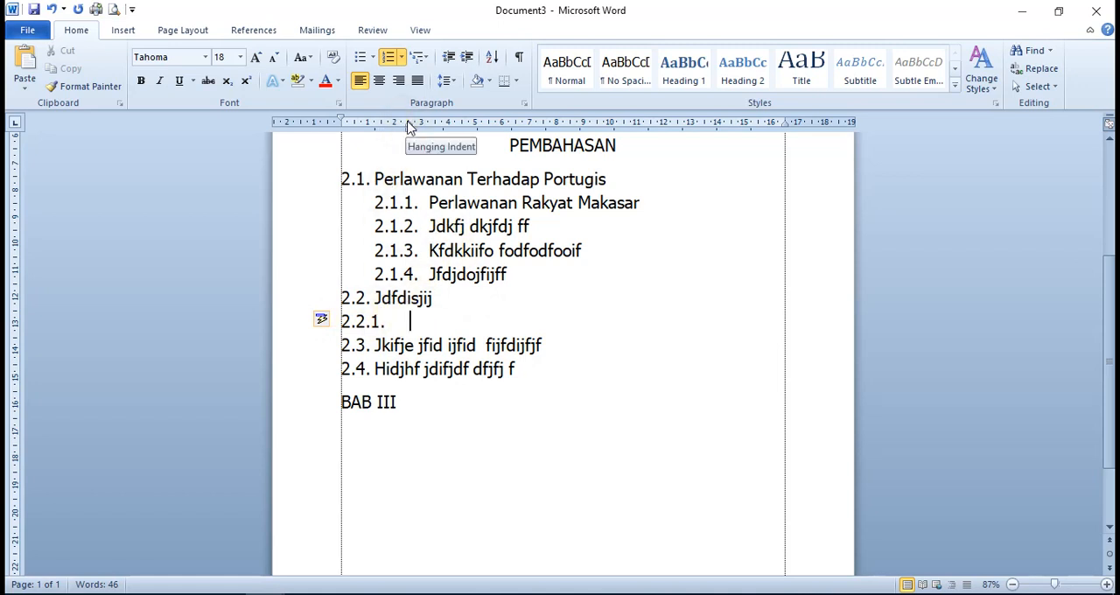
{"action": "left_click_drag", "start_coordinate": [408, 123], "coordinate": [394, 129]}
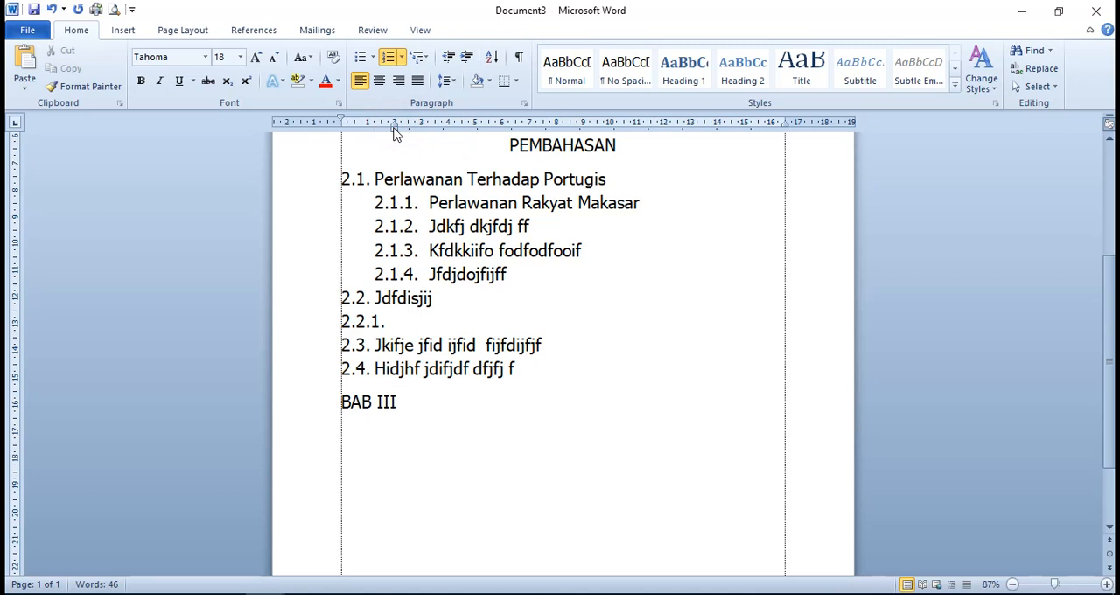
Enter Jhsidjj sijdisjd, Isddu hdfuiu isisidid and Jhdsjsjd ikjidjsij ijijd as items 2.2.1 to 2.2.3
{"action": "type", "text": "jj sijdisjd"}
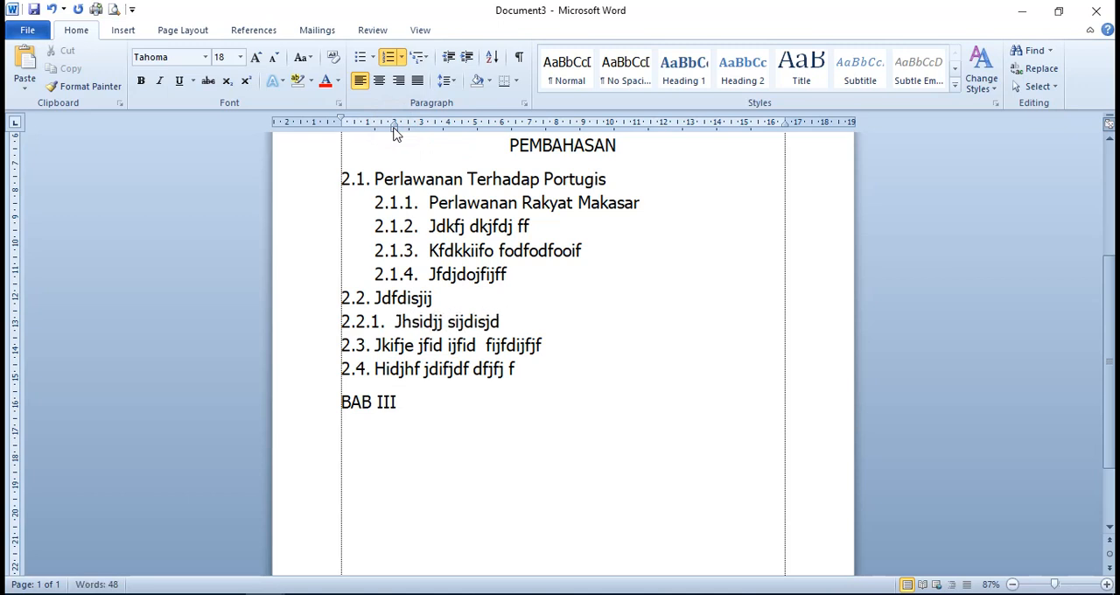
{"action": "key", "text": "Return"}
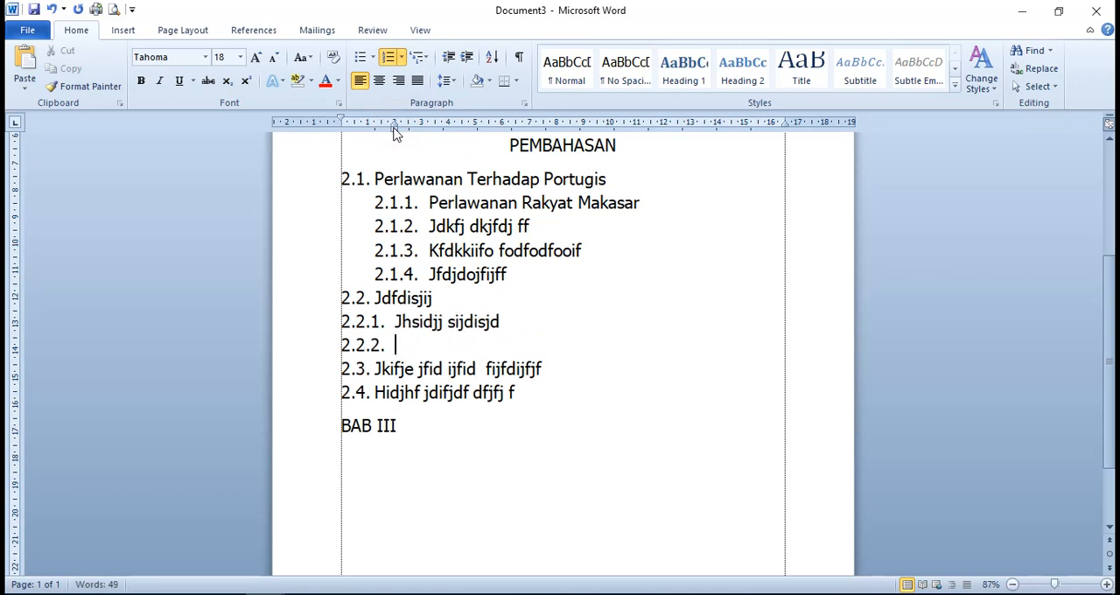
{"action": "type", "text": "isddu"}
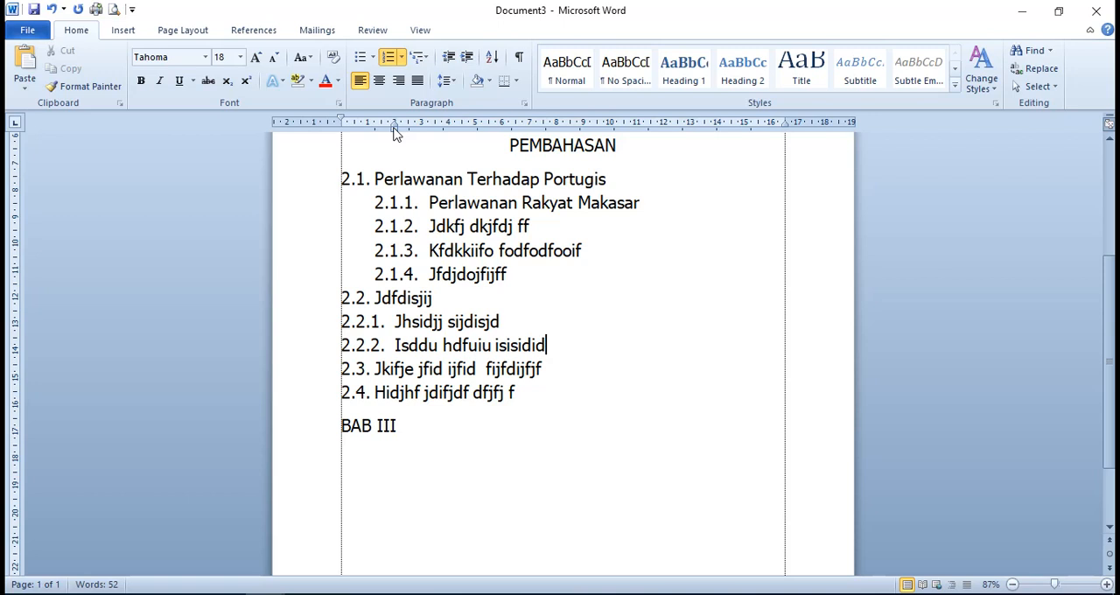
{"action": "key", "text": "Return"}
{"action": "type", "text": "jhds"}
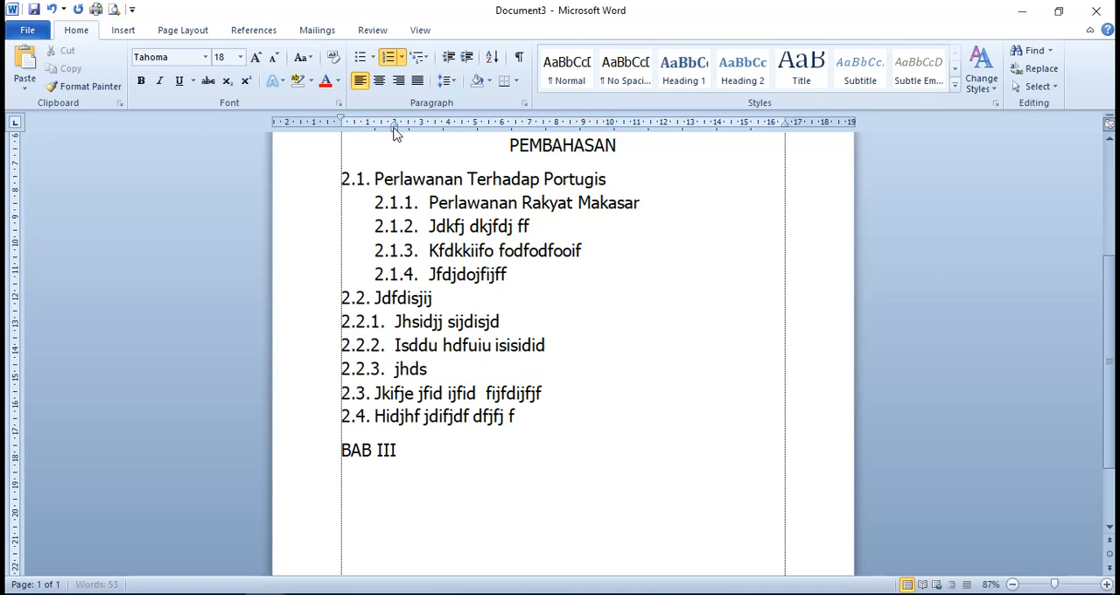
{"action": "type", "text": "jsjd ikjidjsij  ijijd"}
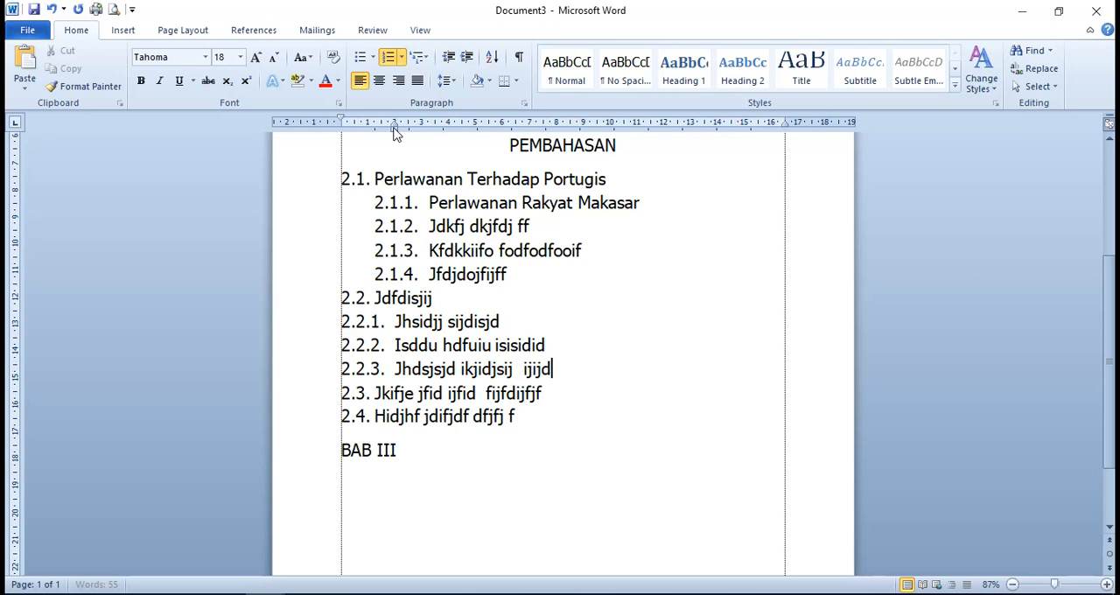
{"action": "key", "text": "Return"}
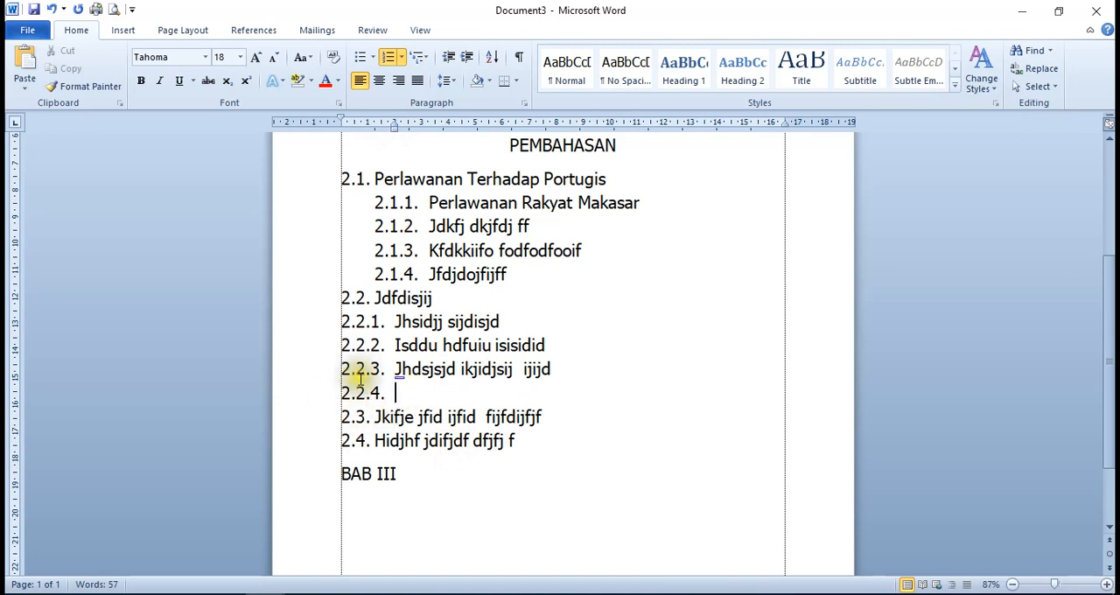
{"action": "left_click", "coordinate": [391, 57]}
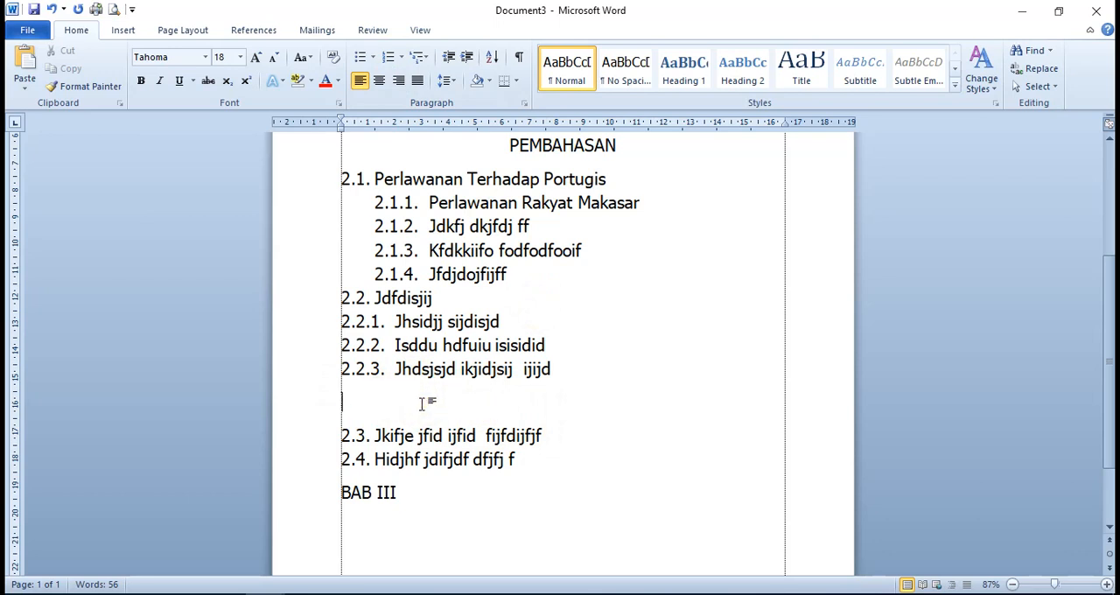
{"action": "key", "text": "Delete"}
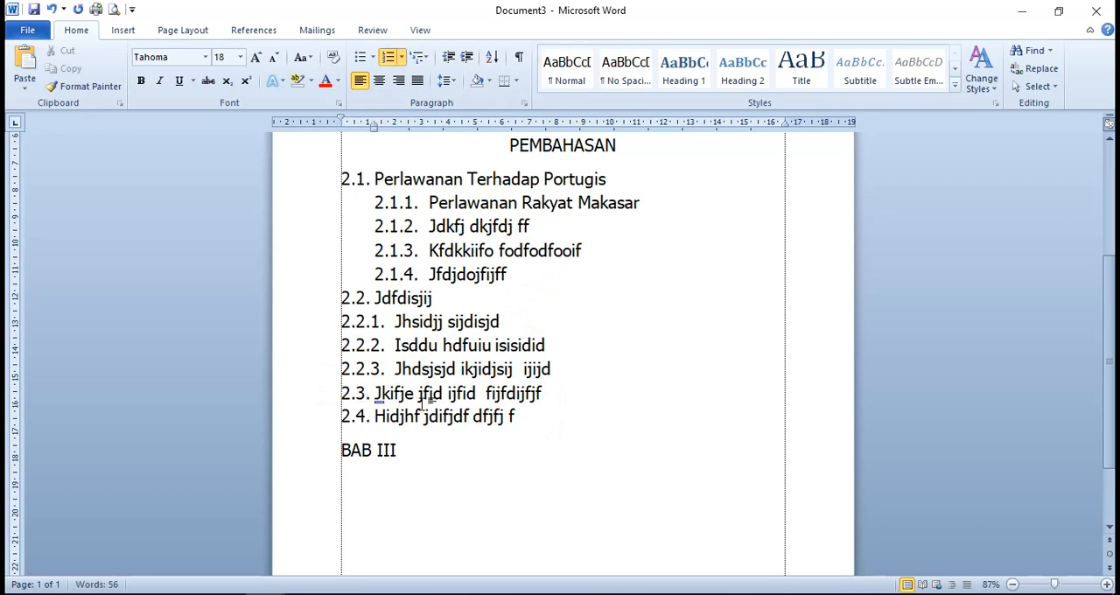
Move the left indent of items 2.2.1 to 2.2.3 to about 3.25 cm, aligning their numbers with the subchapter title text
{"action": "left_click", "coordinate": [408, 322]}
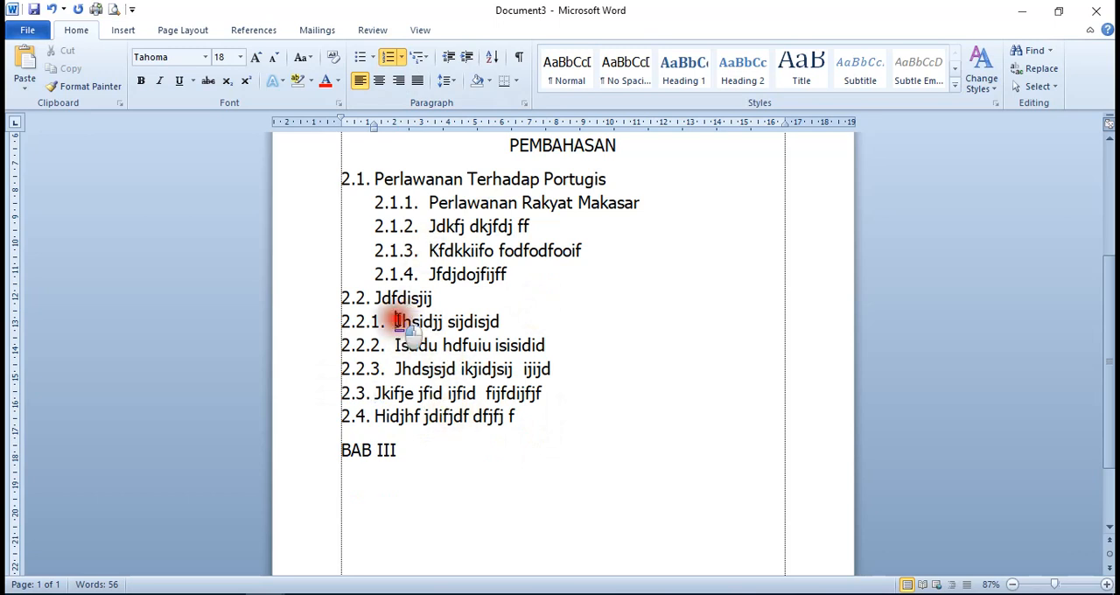
{"action": "left_click_drag", "start_coordinate": [407, 322], "coordinate": [553, 372]}
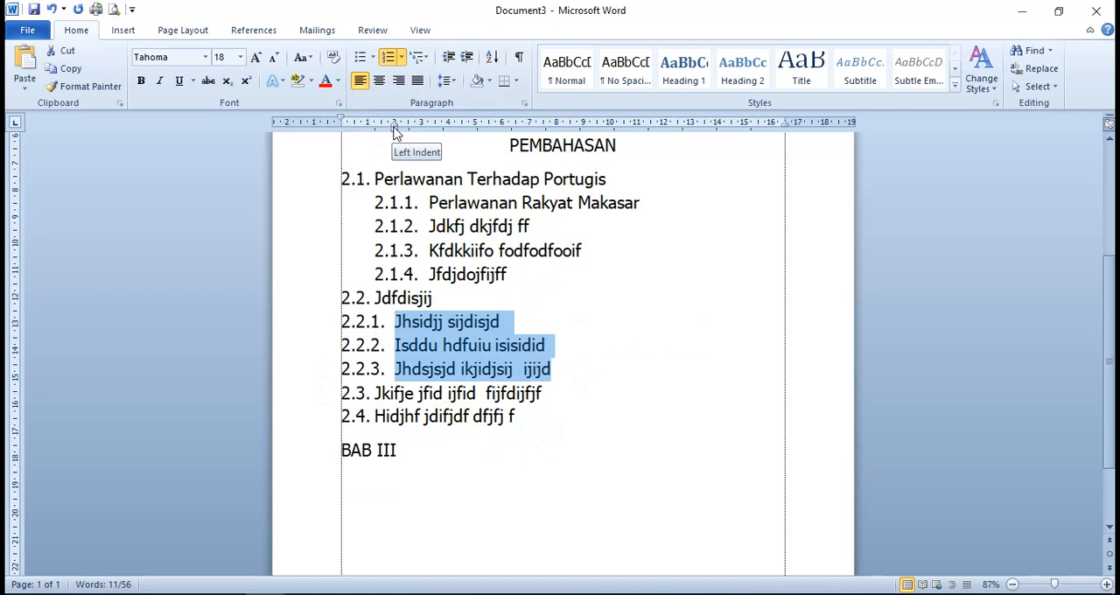
{"action": "left_click_drag", "start_coordinate": [394, 132], "coordinate": [428, 143]}
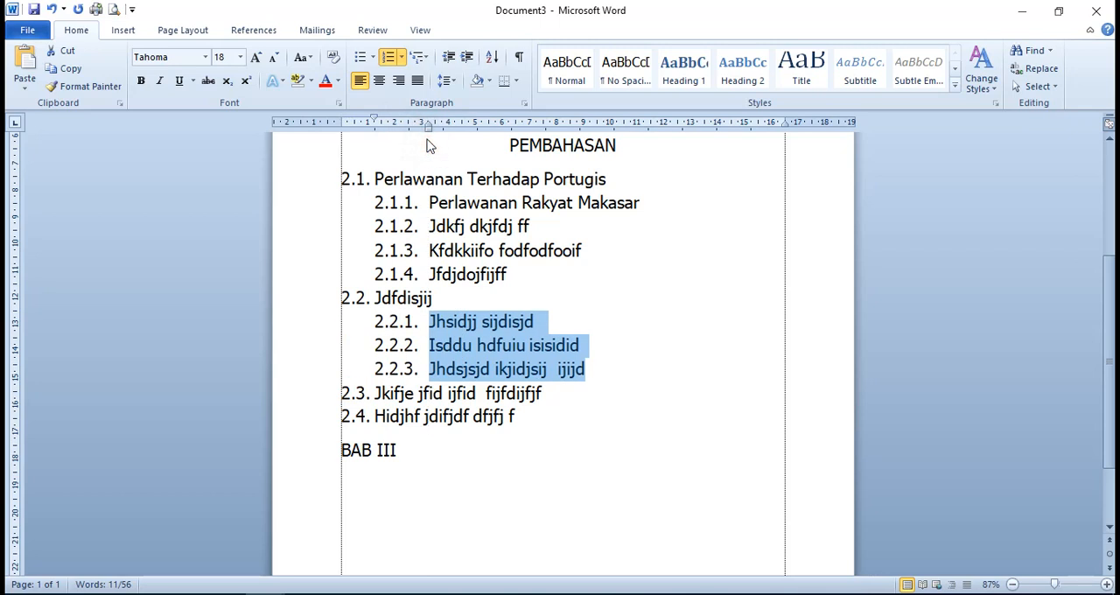
{"action": "scroll", "coordinate": [549, 383], "scroll_direction": "down", "scroll_amount": 2}
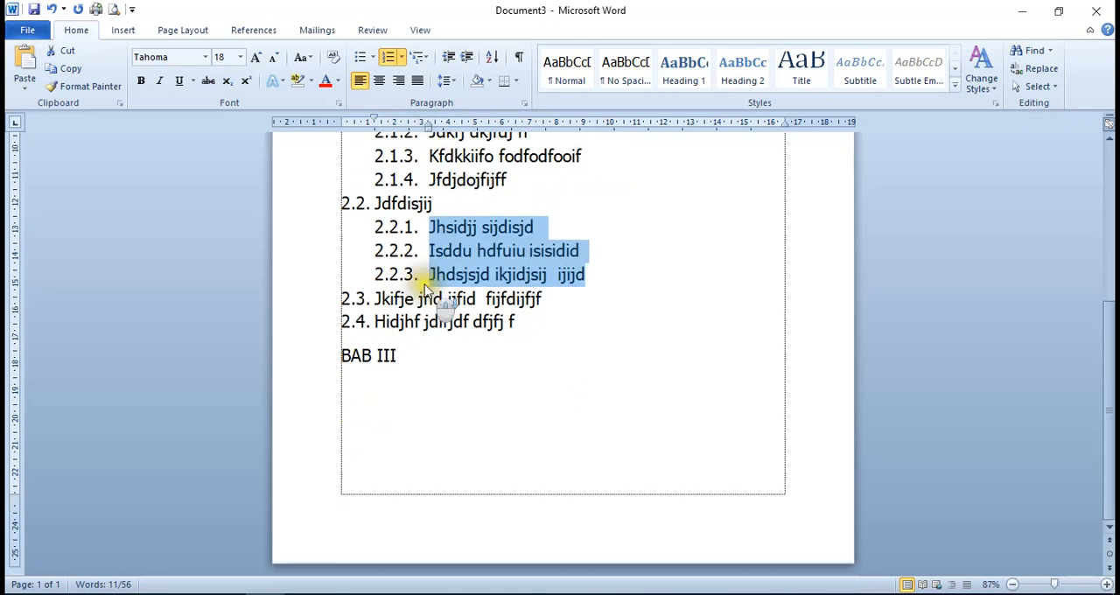
{"action": "scroll", "coordinate": [444, 306], "scroll_direction": "up", "scroll_amount": 3}
{"action": "left_click", "coordinate": [497, 369]}
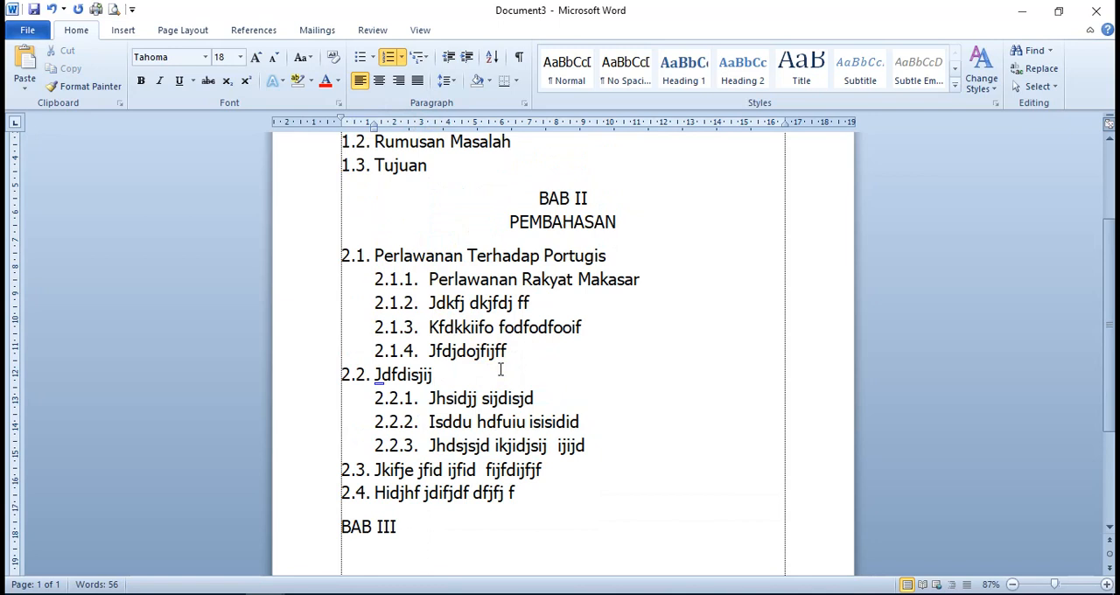
Insert blank lines before the BAB II title to push the chapter onto a new page
{"action": "scroll", "coordinate": [499, 362], "scroll_direction": "up", "scroll_amount": 2}
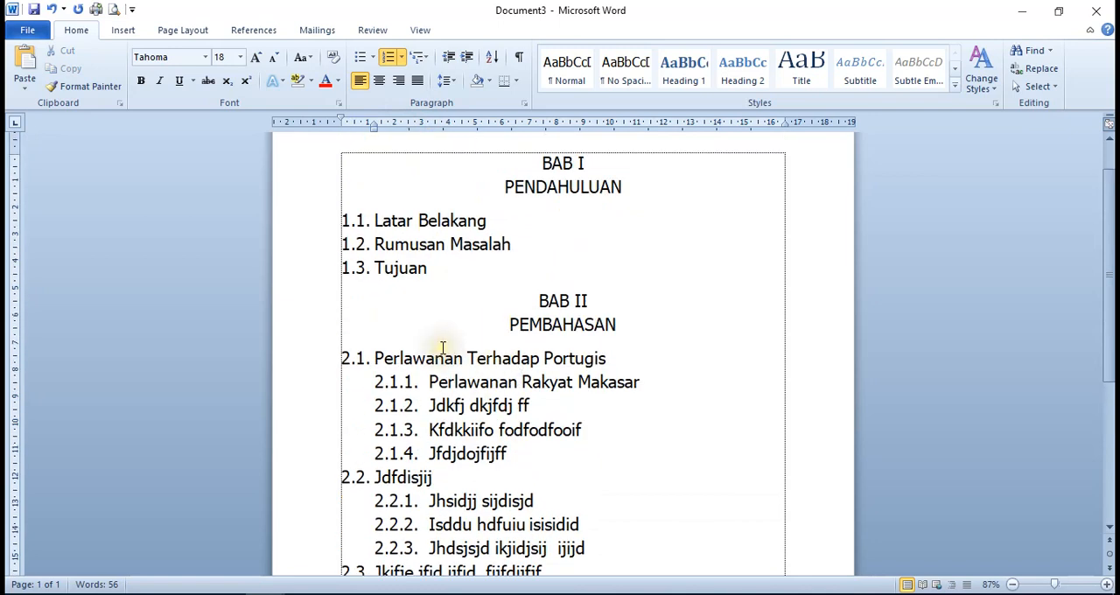
{"action": "scroll", "coordinate": [443, 350], "scroll_direction": "up", "scroll_amount": 1}
{"action": "scroll", "coordinate": [443, 348], "scroll_direction": "down", "scroll_amount": 3}
{"action": "scroll", "coordinate": [455, 362], "scroll_direction": "up", "scroll_amount": 3}
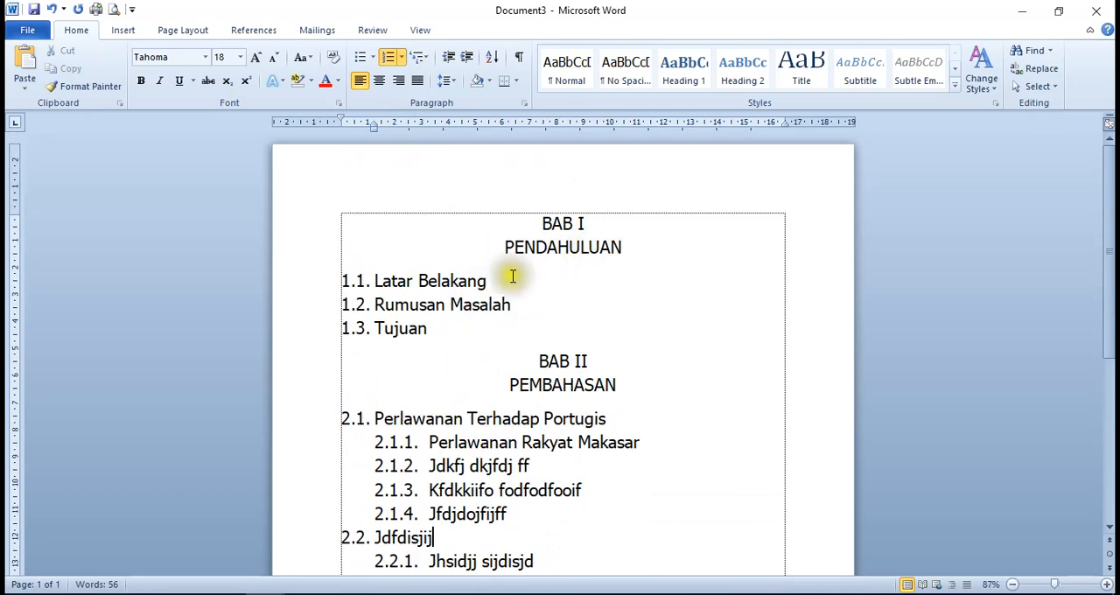
{"action": "left_click", "coordinate": [540, 363]}
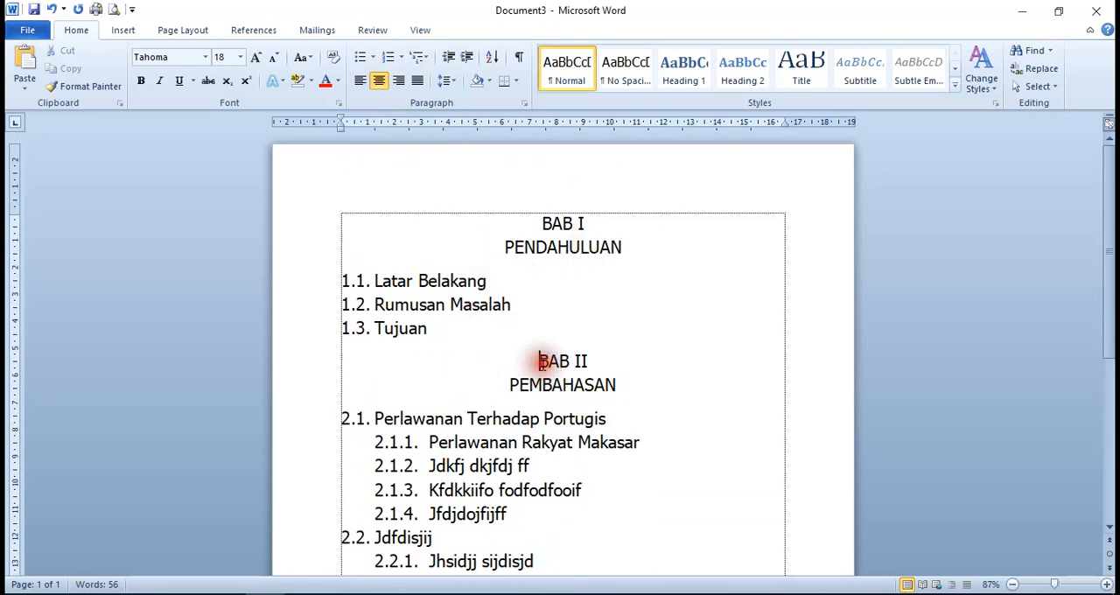
{"action": "key", "text": "Return"}
{"action": "key", "text": "Return"}
{"action": "key", "text": "Return"}
{"action": "key", "text": "Return"}
{"action": "key", "text": "Return"}
{"action": "key", "text": "Return"}
{"action": "key", "text": "Return"}
{"action": "key", "text": "Return"}
{"action": "key", "text": "Return"}
{"action": "key", "text": "Return"}
{"action": "key", "text": "Return"}
{"action": "key", "text": "Return"}
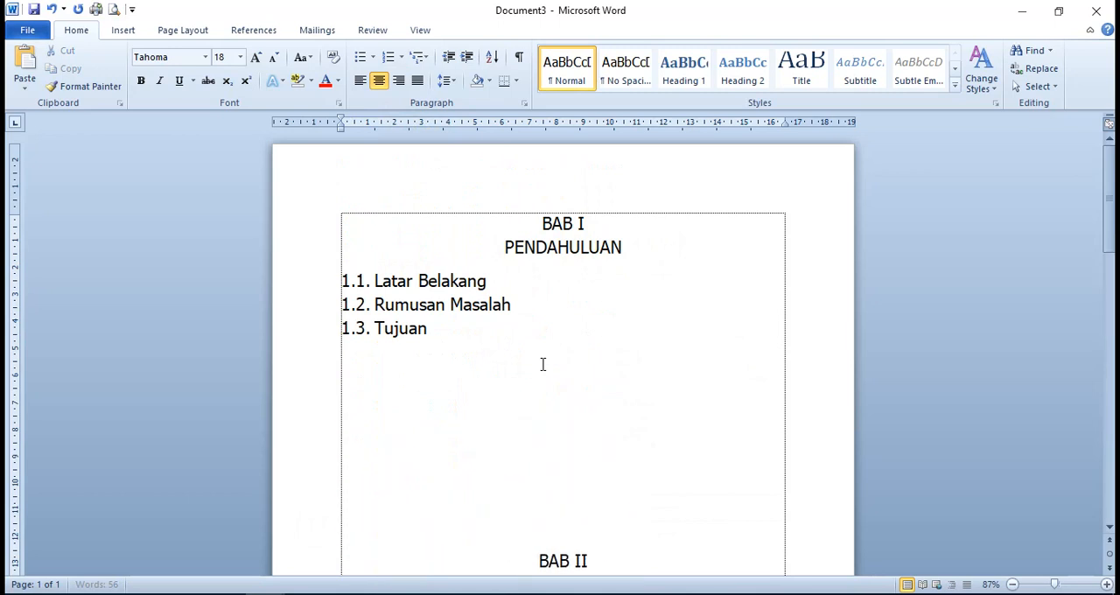
{"action": "key", "text": "Return"}
{"action": "key", "text": "Return"}
{"action": "key", "text": "Return"}
{"action": "key", "text": "Return"}
{"action": "key", "text": "Return"}
{"action": "key", "text": "Return"}
{"action": "key", "text": "Return"}
{"action": "key", "text": "Return"}
{"action": "key", "text": "Return"}
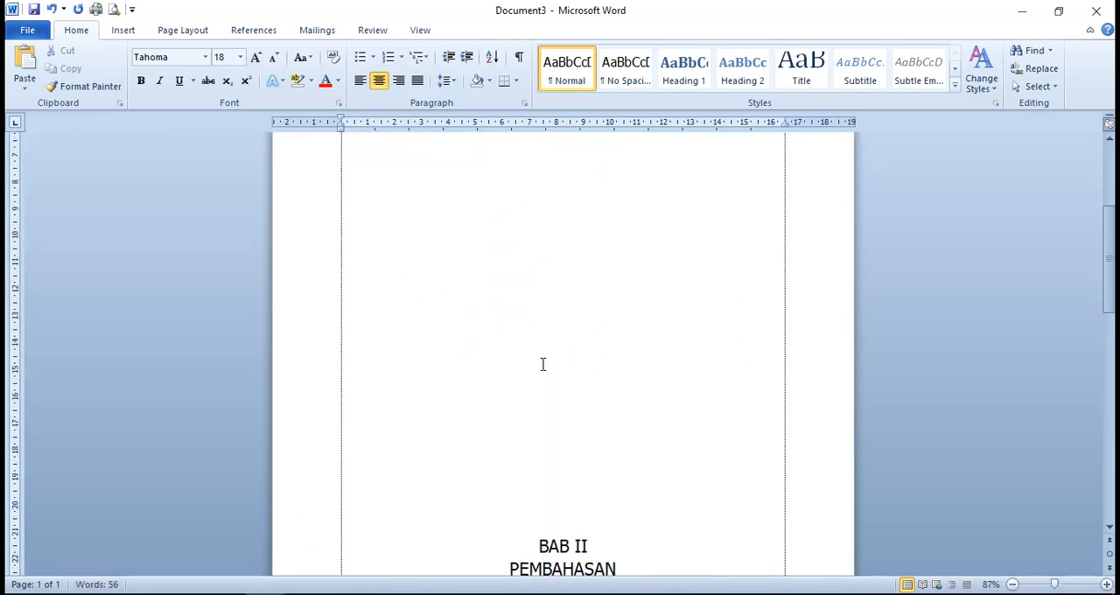
Examine how BAB I and BAB II are laid out on their separate pages
{"action": "scroll", "coordinate": [542, 364], "scroll_direction": "down", "scroll_amount": 5}
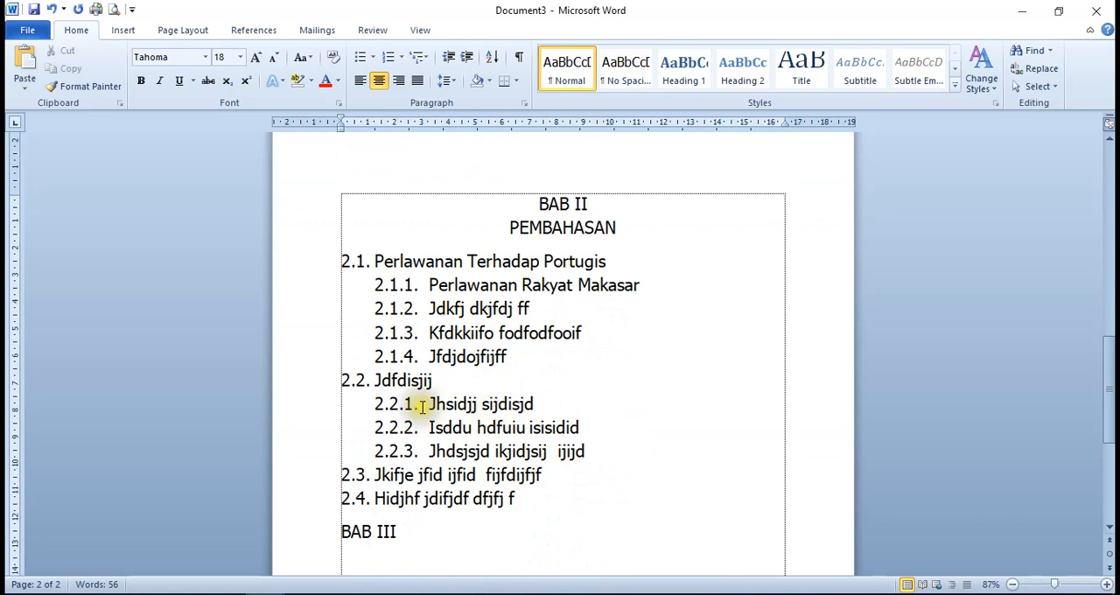
{"action": "scroll", "coordinate": [505, 420], "scroll_direction": "up", "scroll_amount": 5}
{"action": "scroll", "coordinate": [505, 421], "scroll_direction": "up", "scroll_amount": 10}
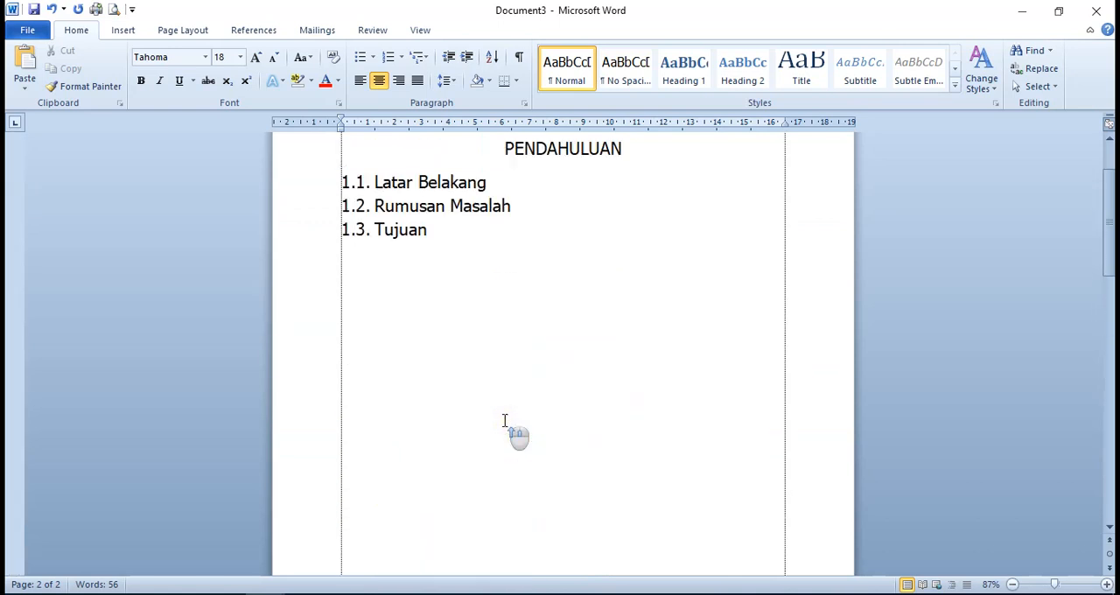
{"action": "scroll", "coordinate": [505, 421], "scroll_direction": "down", "scroll_amount": 10}
{"action": "scroll", "coordinate": [505, 421], "scroll_direction": "down", "scroll_amount": 4}
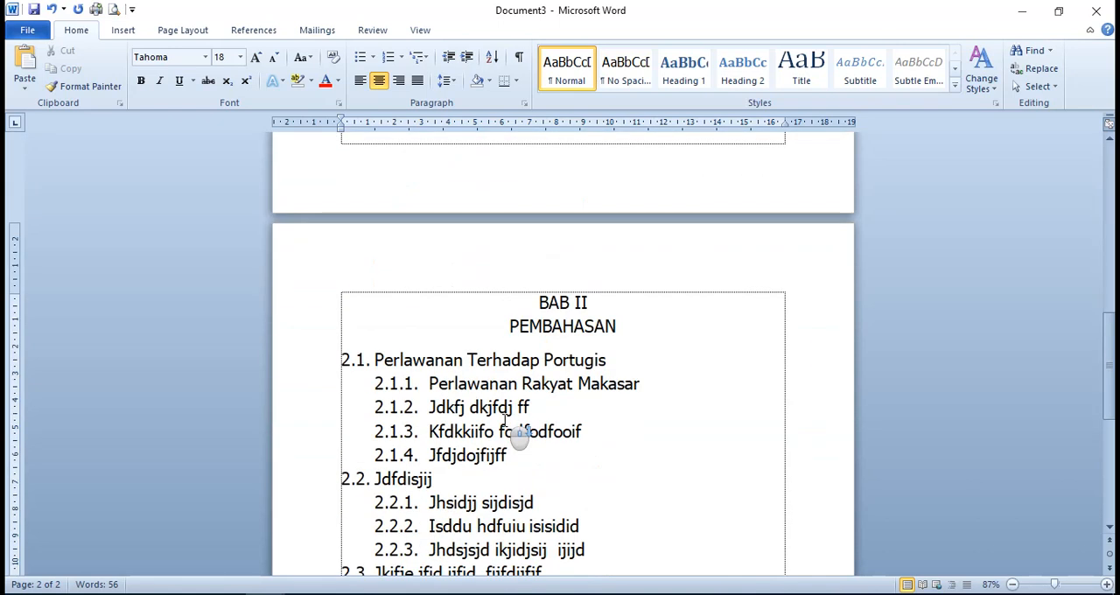
{"action": "scroll", "coordinate": [505, 421], "scroll_direction": "down", "scroll_amount": 1}
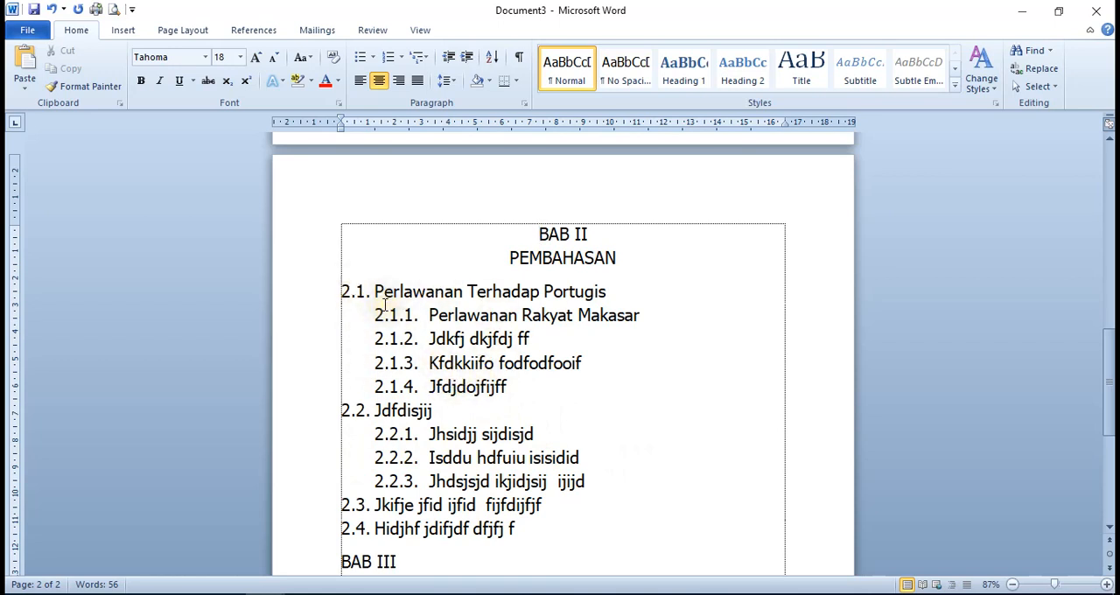
{"action": "scroll", "coordinate": [465, 462], "scroll_direction": "down", "scroll_amount": 2}
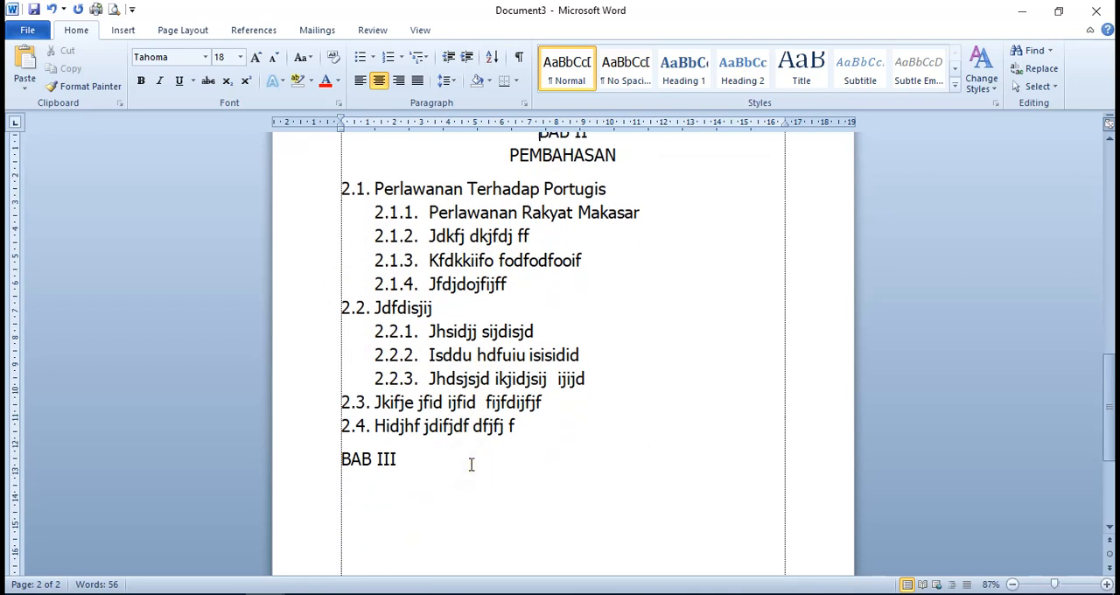
{"action": "scroll", "coordinate": [497, 465], "scroll_direction": "up", "scroll_amount": 15}
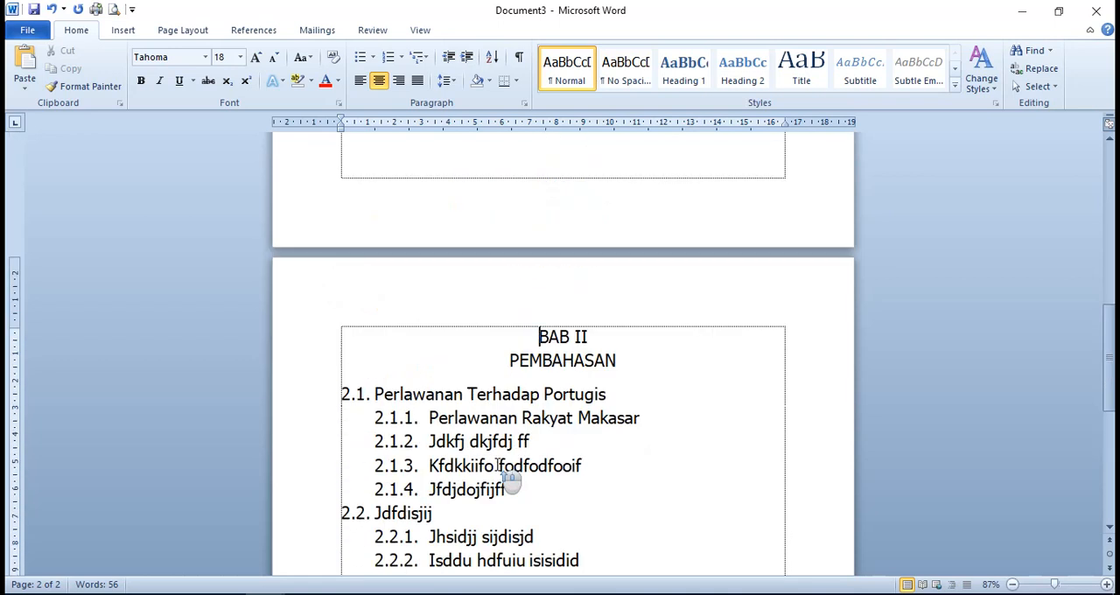
{"action": "scroll", "coordinate": [497, 465], "scroll_direction": "up", "scroll_amount": 2}
{"action": "scroll", "coordinate": [497, 464], "scroll_direction": "down", "scroll_amount": 6}
{"action": "left_click", "coordinate": [437, 508]}
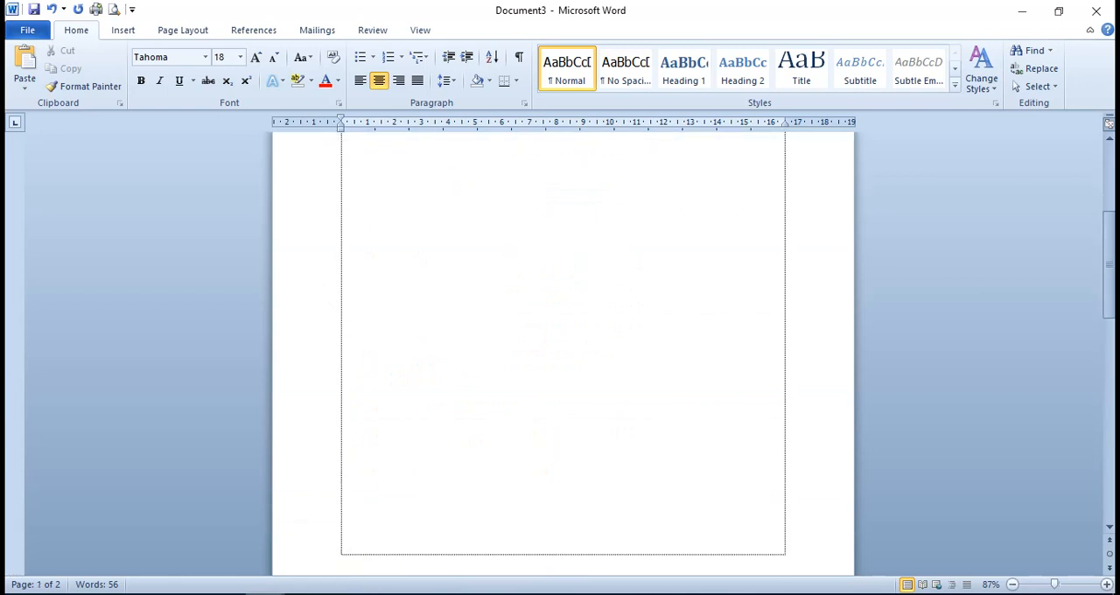
Switch to Document2 to compare its heading-style chapter numbering, and return to BAB II in Document3
{"action": "mouse_move", "coordinate": [265, 594]}
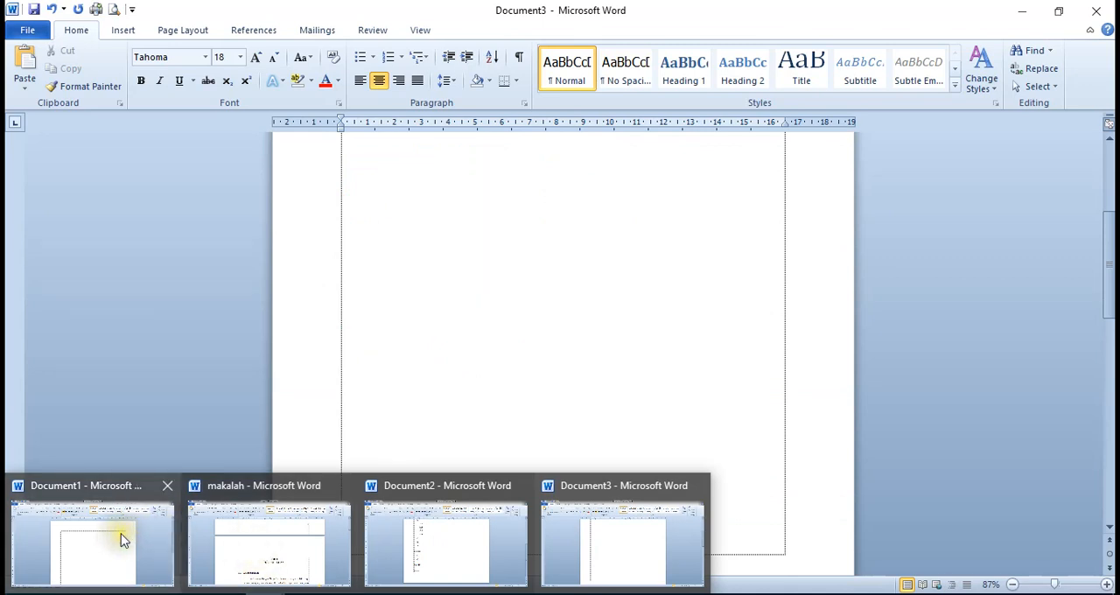
{"action": "left_click", "coordinate": [400, 531]}
{"action": "scroll", "coordinate": [507, 428], "scroll_direction": "up", "scroll_amount": 7}
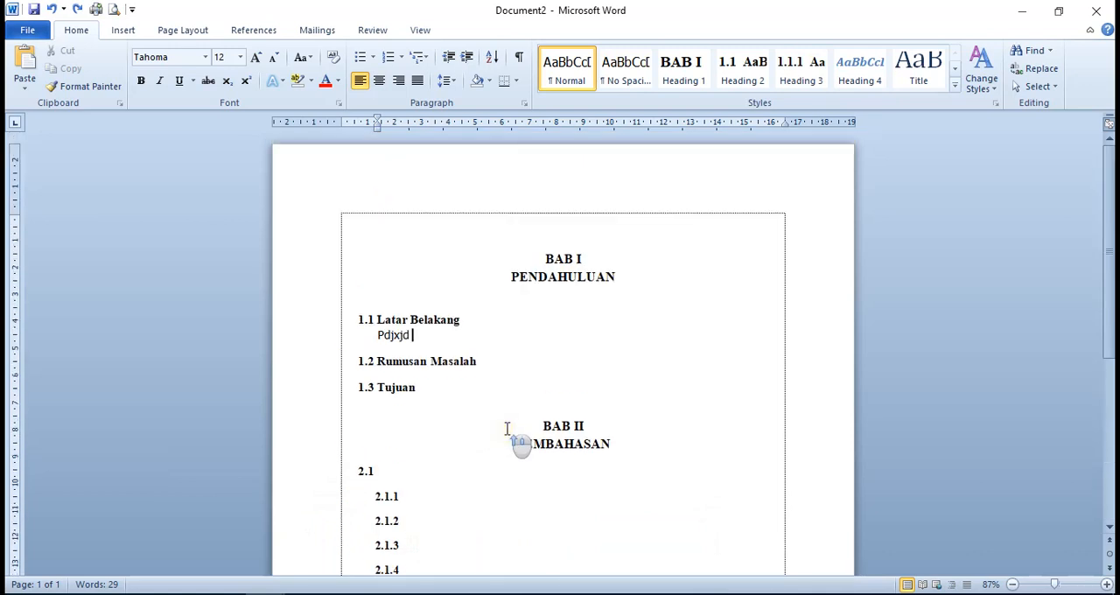
{"action": "scroll", "coordinate": [506, 428], "scroll_direction": "down", "scroll_amount": 6}
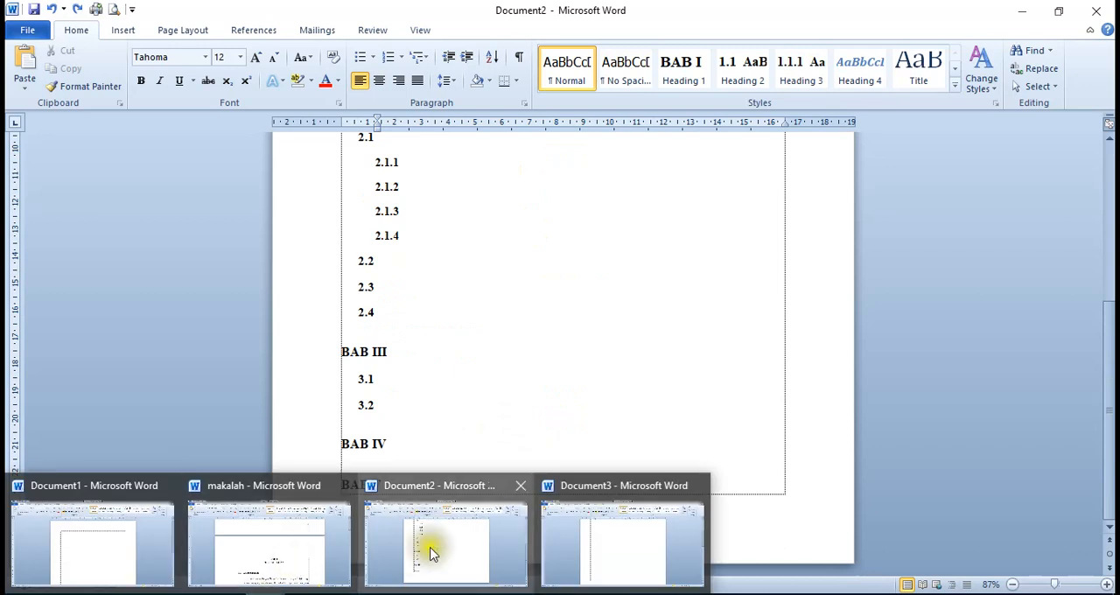
{"action": "left_click", "coordinate": [593, 545]}
{"action": "scroll", "coordinate": [535, 490], "scroll_direction": "down", "scroll_amount": 10}
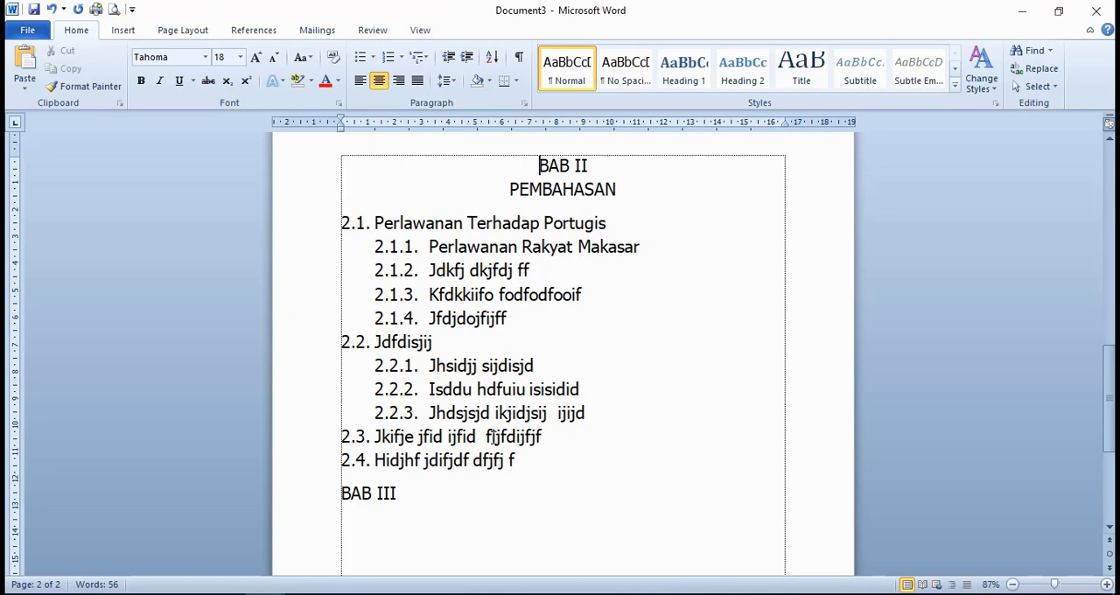
Review the numbering and indentation of the subchapters and third-level items under BAB II
{"action": "left_click", "coordinate": [491, 436]}
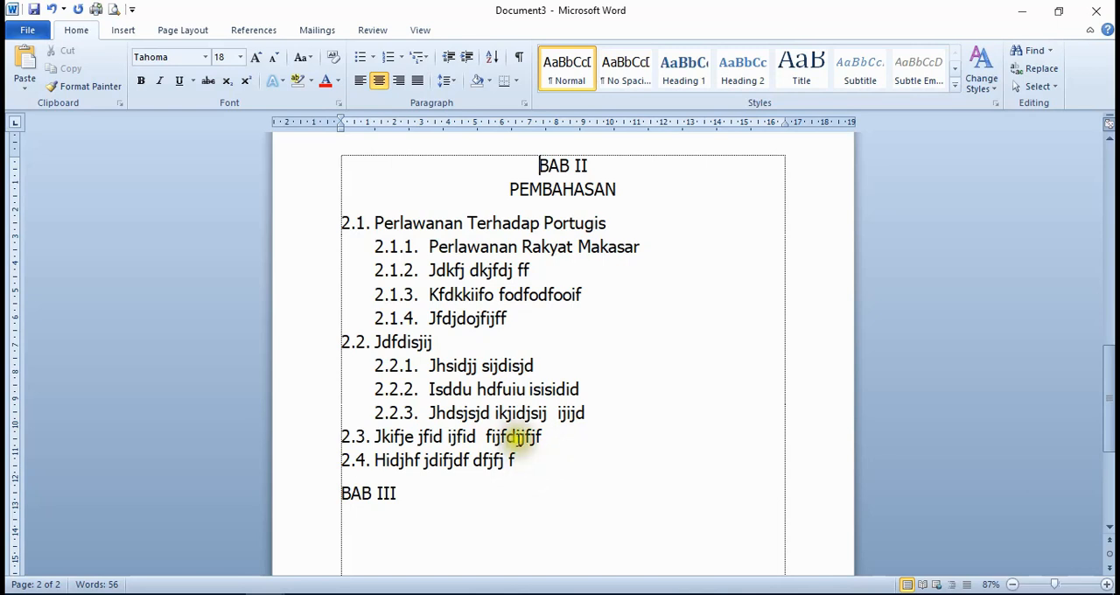
{"action": "scroll", "coordinate": [510, 417], "scroll_direction": "down", "scroll_amount": 3}
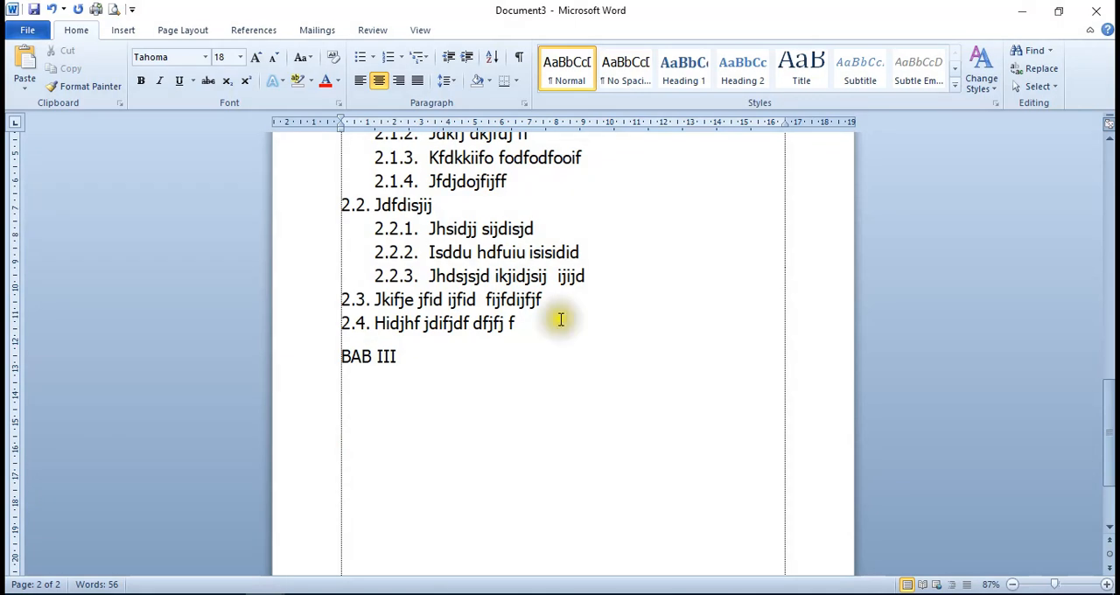
{"action": "scroll", "coordinate": [564, 325], "scroll_direction": "up", "scroll_amount": 1}
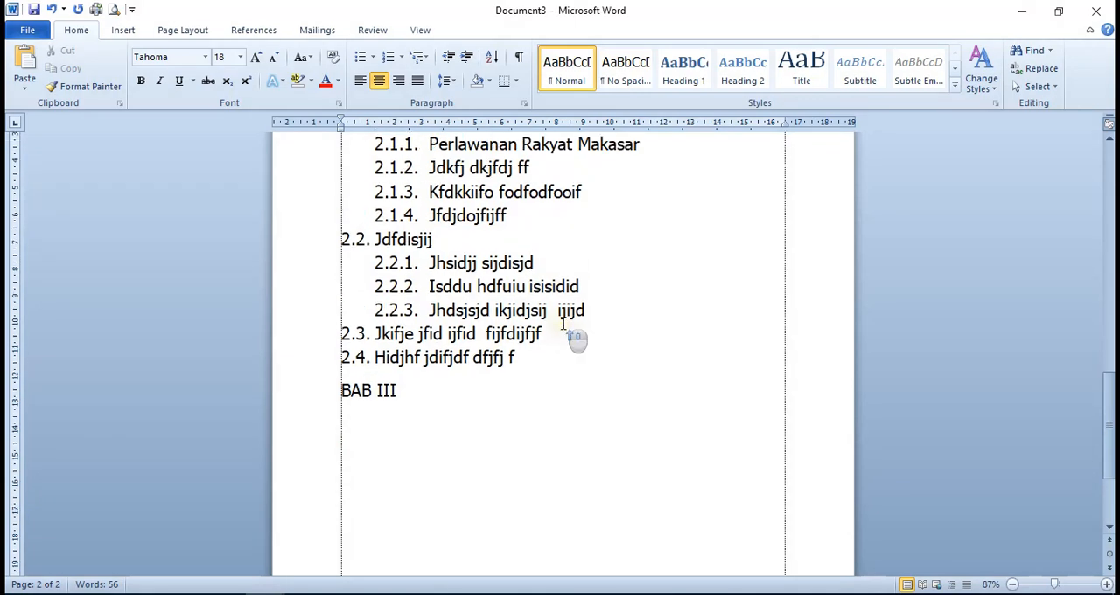
{"action": "scroll", "coordinate": [555, 338], "scroll_direction": "up", "scroll_amount": 2}
{"action": "left_click", "coordinate": [552, 424]}
{"action": "scroll", "coordinate": [552, 424], "scroll_direction": "up", "scroll_amount": 2}
{"action": "scroll", "coordinate": [552, 424], "scroll_direction": "up", "scroll_amount": 2}
{"action": "scroll", "coordinate": [552, 424], "scroll_direction": "down", "scroll_amount": 5}
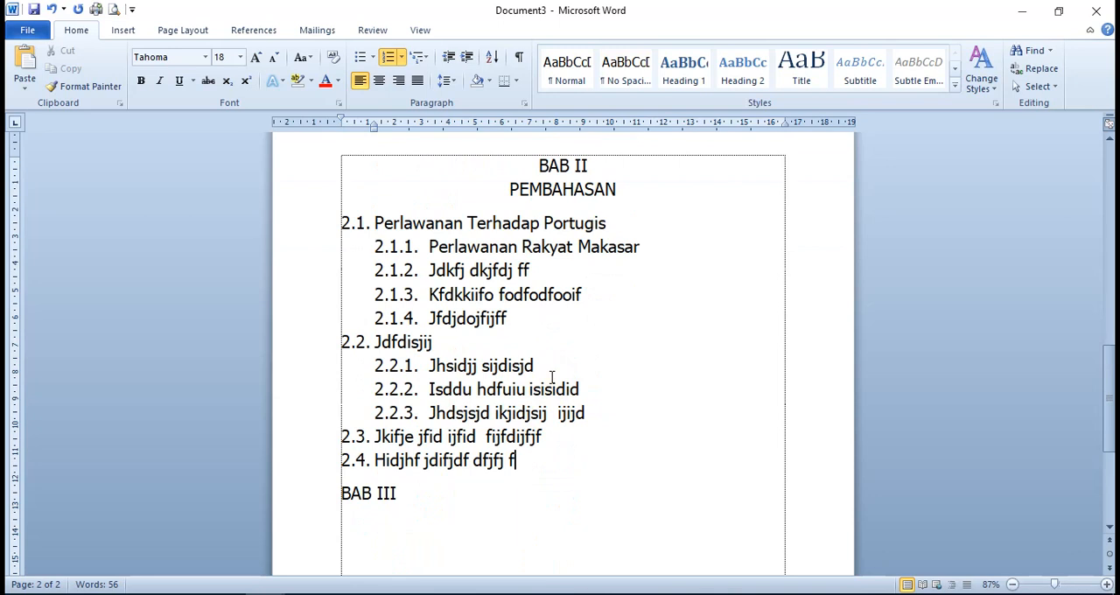
{"action": "scroll", "coordinate": [554, 371], "scroll_direction": "down", "scroll_amount": 3}
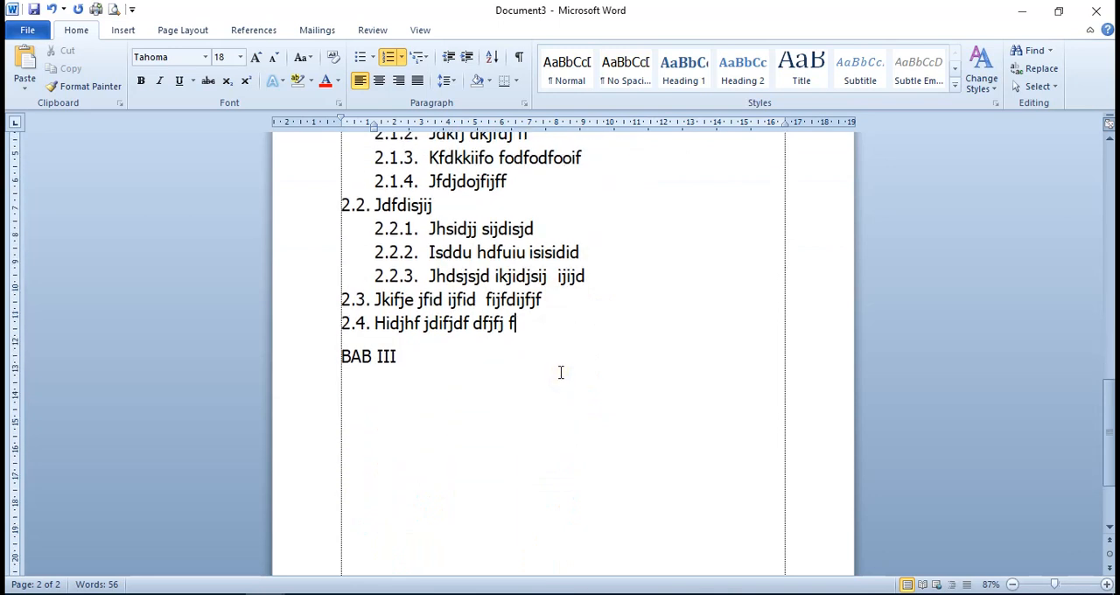
{"action": "scroll", "coordinate": [561, 372], "scroll_direction": "up", "scroll_amount": 3}
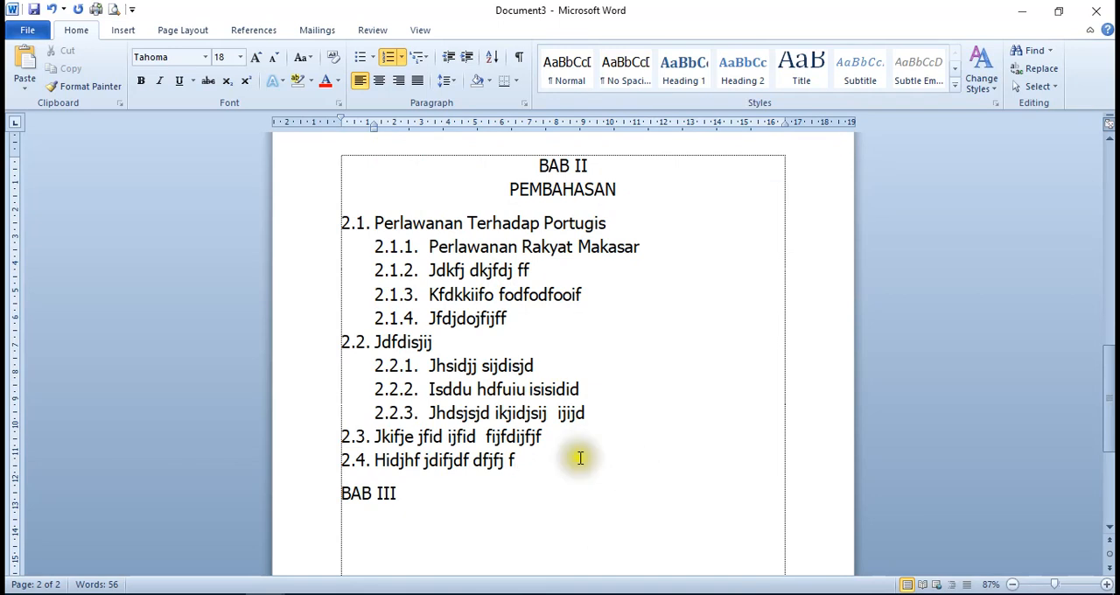
{"action": "scroll", "coordinate": [578, 437], "scroll_direction": "down", "scroll_amount": 2}
{"action": "scroll", "coordinate": [560, 419], "scroll_direction": "up", "scroll_amount": 1}
{"action": "scroll", "coordinate": [556, 411], "scroll_direction": "up", "scroll_amount": 3}
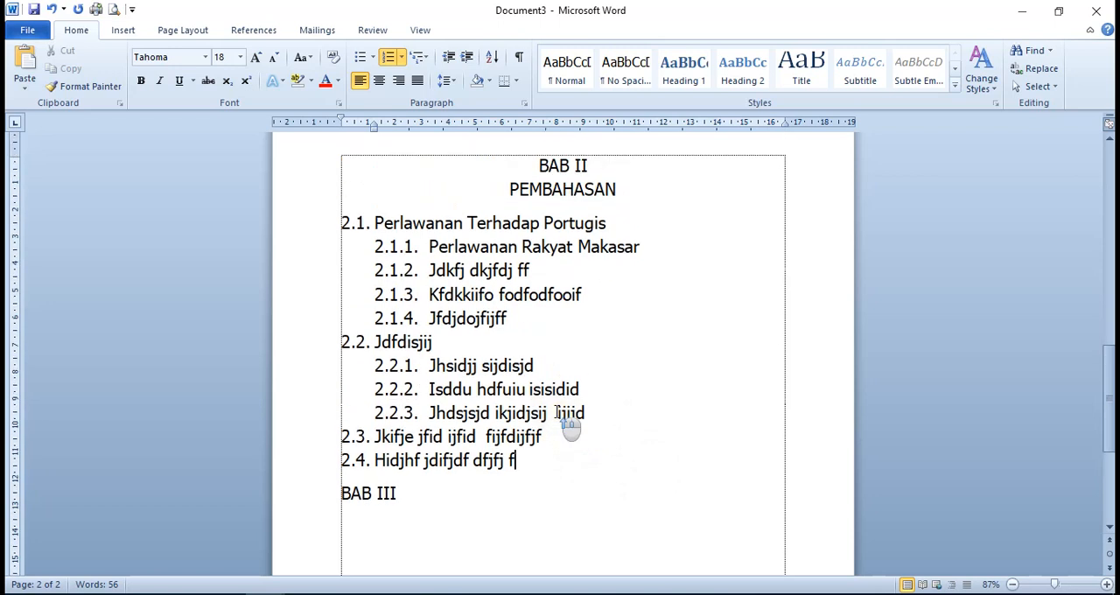